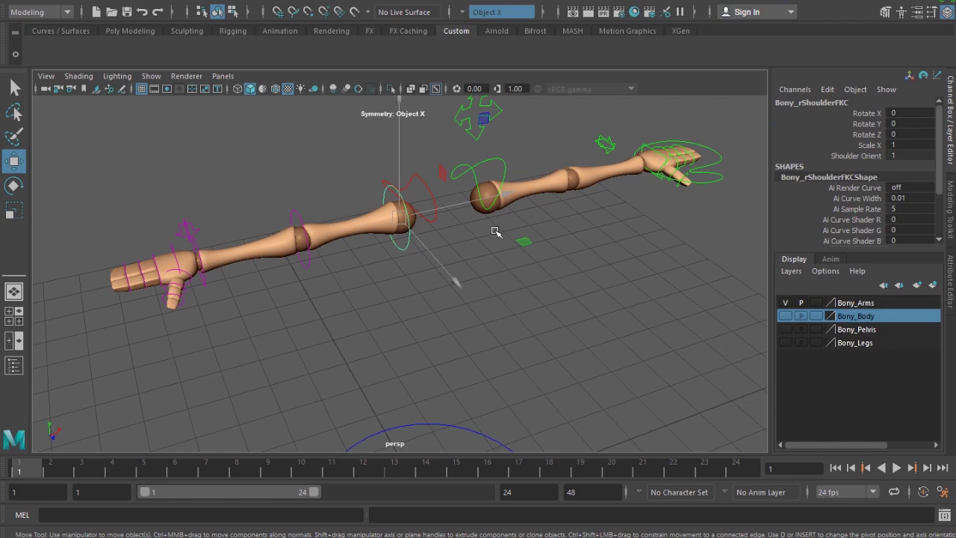
- Try stretching the right arm by scaling its shoulder and wrist controls along X, undoing each attempt
{"action": "key", "text": "r"}
{"action": "left_click_drag", "start_coordinate": [508, 197], "coordinate": [551, 207]}
{"action": "key", "text": "ctrl+z"}
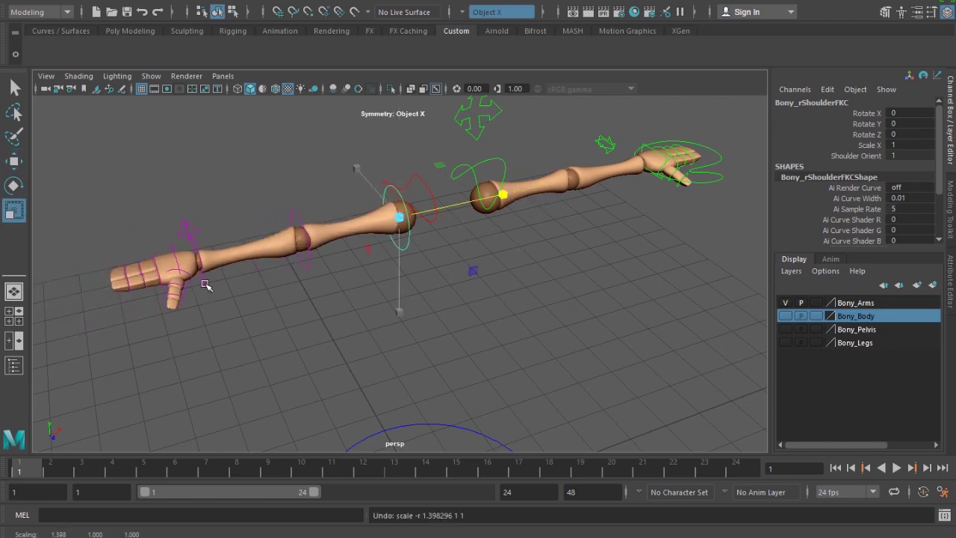
{"action": "left_click", "coordinate": [206, 284]}
{"action": "left_click_drag", "start_coordinate": [321, 239], "coordinate": [423, 234]}
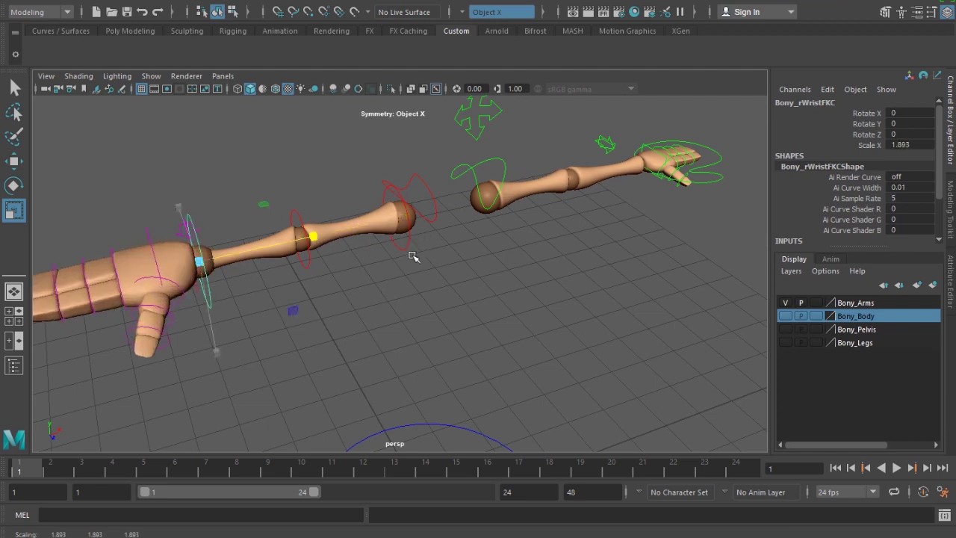
{"action": "key", "text": "ctrl+z"}
{"action": "left_click_drag", "start_coordinate": [314, 239], "coordinate": [377, 238]}
{"action": "key", "text": "ctrl+z"}
{"action": "left_click", "coordinate": [408, 244]}
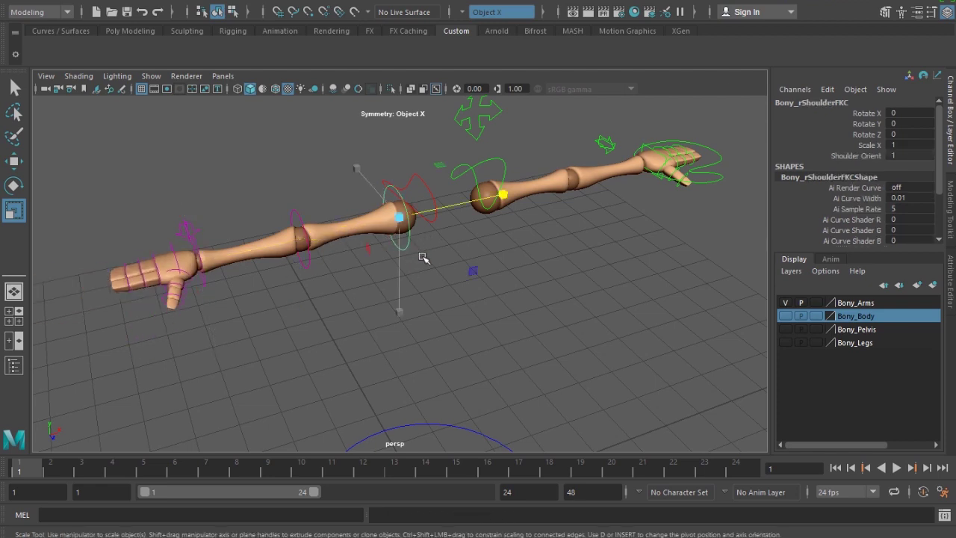
{"action": "left_click_drag", "start_coordinate": [500, 199], "coordinate": [560, 232]}
{"action": "key", "text": "ctrl+z"}
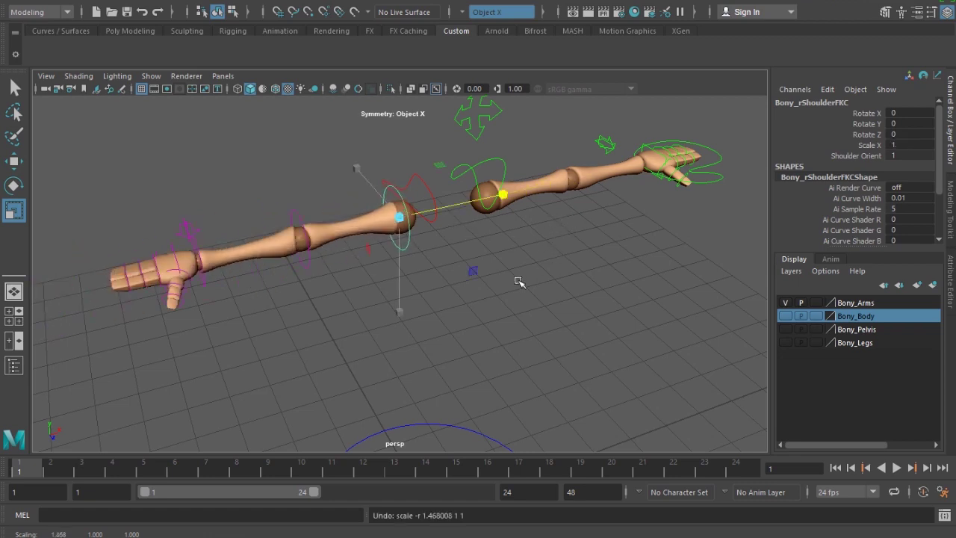
- Make the Bony_Legs, Bony_Pelvis, Bony_Body and Bony_Arms layers all visible and clear the selection
{"action": "left_click_drag", "start_coordinate": [518, 326], "coordinate": [464, 313], "text": "alt"}
{"action": "right_click_drag", "start_coordinate": [489, 324], "coordinate": [446, 317], "text": "alt"}
{"action": "middle_click_drag", "start_coordinate": [446, 318], "coordinate": [442, 282], "text": "alt"}
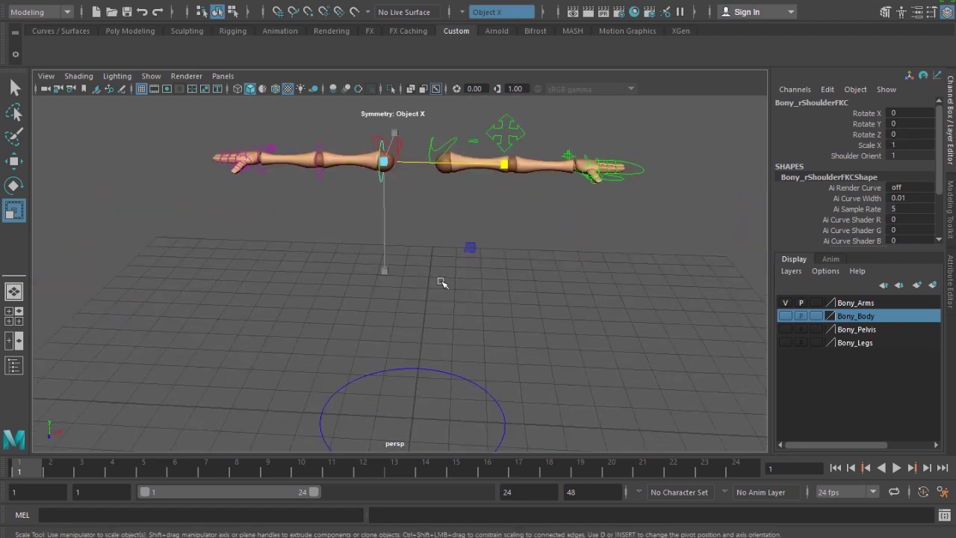
{"action": "left_click", "coordinate": [785, 302]}
{"action": "left_click", "coordinate": [785, 342]}
{"action": "left_click", "coordinate": [785, 329]}
{"action": "left_click", "coordinate": [785, 316]}
{"action": "left_click", "coordinate": [785, 302]}
{"action": "left_click_drag", "start_coordinate": [561, 337], "coordinate": [422, 315], "text": "alt"}
{"action": "middle_click_drag", "start_coordinate": [423, 316], "coordinate": [420, 327], "text": "alt"}
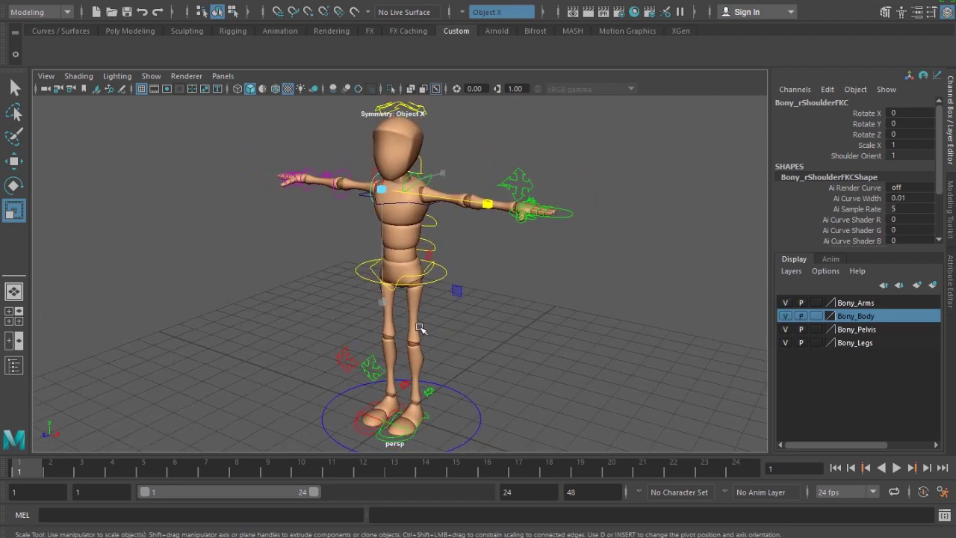
{"action": "left_click", "coordinate": [737, 389]}
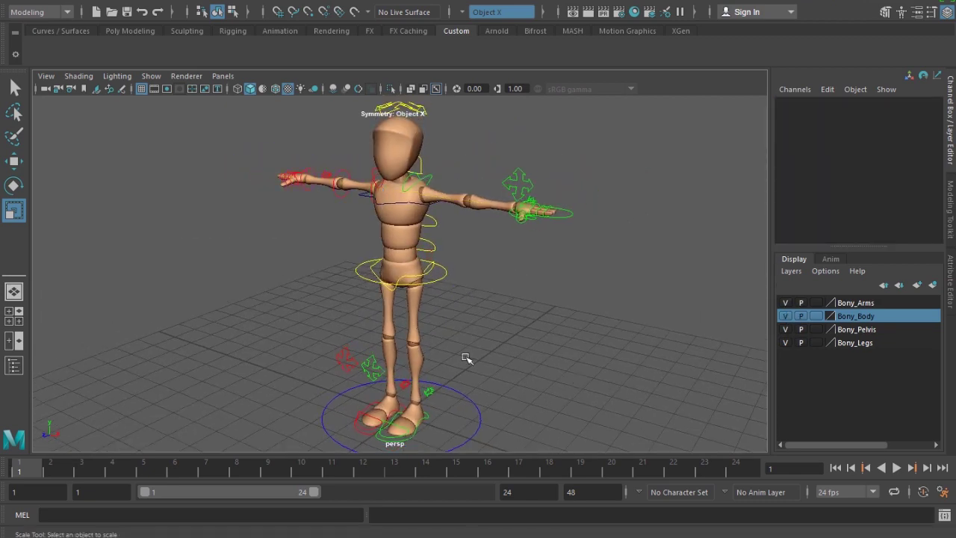
{"action": "right_click_drag", "start_coordinate": [497, 359], "coordinate": [448, 358], "text": "alt"}
{"action": "left_click_drag", "start_coordinate": [448, 358], "coordinate": [572, 356], "text": "alt"}
{"action": "middle_click_drag", "start_coordinate": [467, 364], "coordinate": [450, 357], "text": "alt"}
{"action": "left_click_drag", "start_coordinate": [451, 356], "coordinate": [424, 351], "text": "alt"}
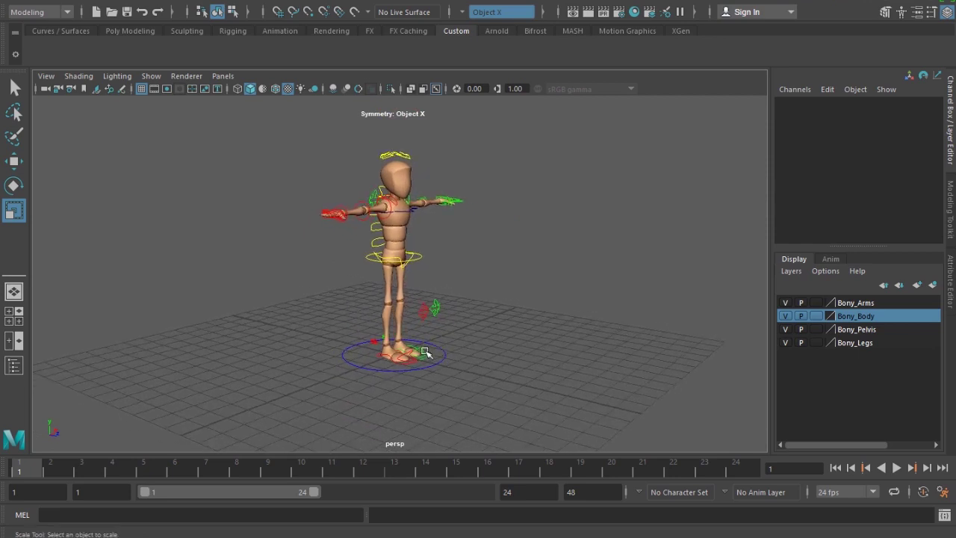
{"action": "right_click_drag", "start_coordinate": [424, 351], "coordinate": [484, 390], "text": "alt"}
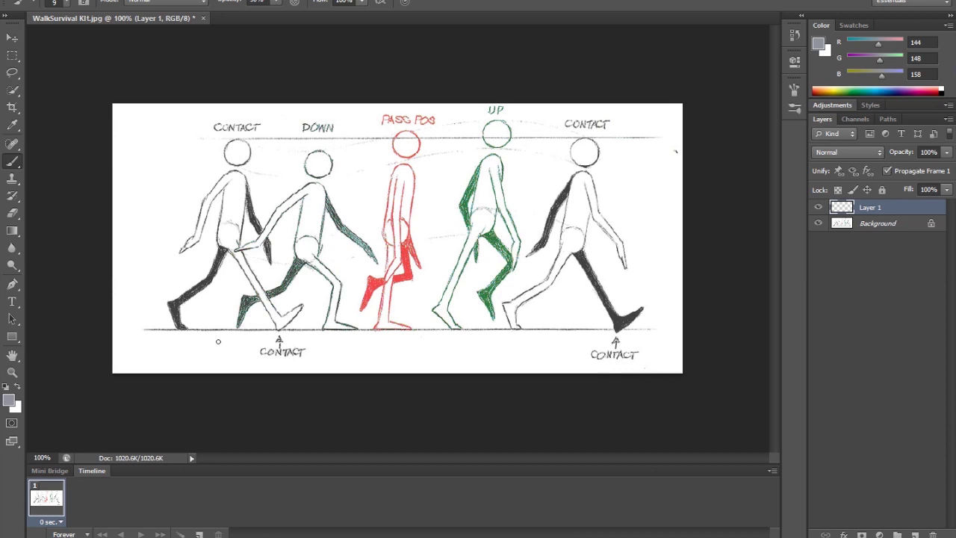
- Switch to the walk reference in Photoshop and enable Shape Dynamics for the brush, testing strokes below the first contact pose
{"action": "left_click_drag", "start_coordinate": [198, 344], "coordinate": [200, 358]}
{"action": "key", "text": "F5"}
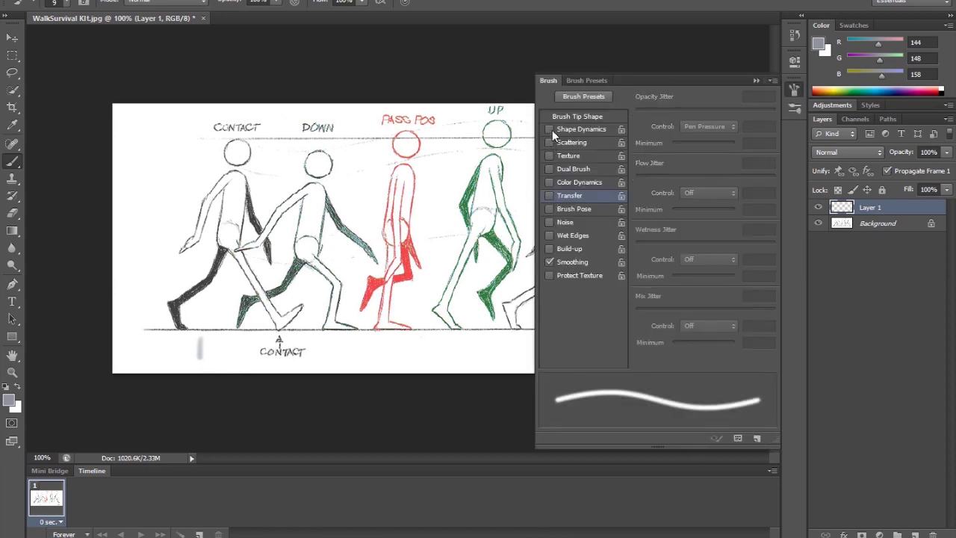
{"action": "left_click", "coordinate": [549, 130]}
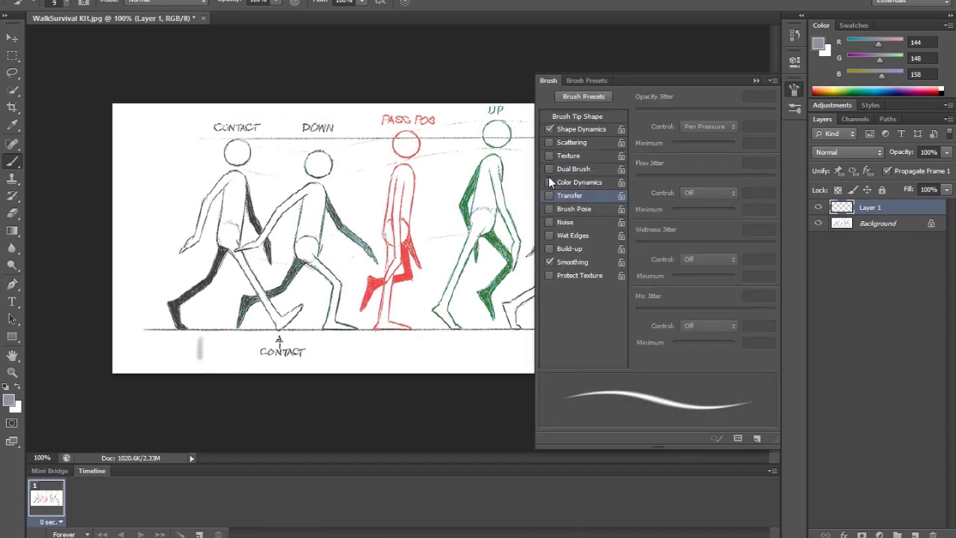
{"action": "left_click", "coordinate": [585, 129]}
{"action": "mouse_move", "coordinate": [202, 346]}
{"action": "left_mouse_down"}
{"action": "mouse_move", "coordinate": [198, 336]}
{"action": "mouse_move", "coordinate": [200, 366]}
{"action": "mouse_move", "coordinate": [201, 356]}
{"action": "left_mouse_up"}
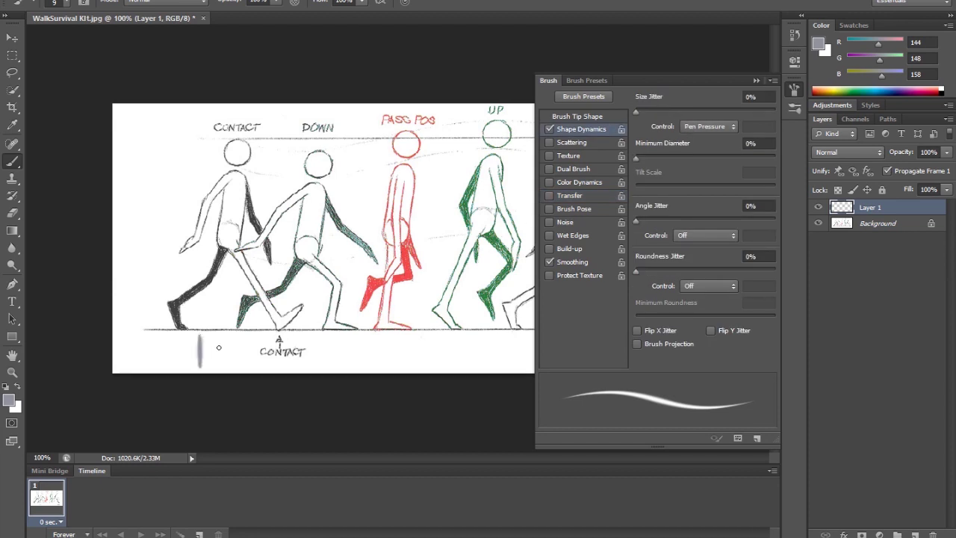
- Reset the brush colour to black, undo the test strokes and write frame number 1 under the first contact pose
{"action": "key", "text": "d"}
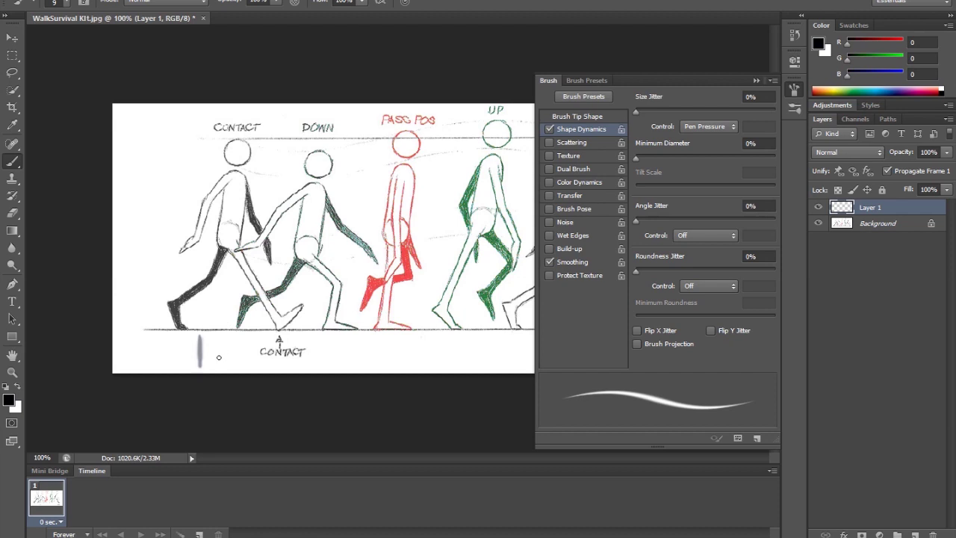
{"action": "key", "text": "ctrl+alt+z"}
{"action": "key", "text": "ctrl+alt+z"}
{"action": "key", "text": "ctrl+alt+z"}
{"action": "left_click_drag", "start_coordinate": [204, 338], "coordinate": [201, 357]}
{"action": "left_click", "coordinate": [757, 81]}
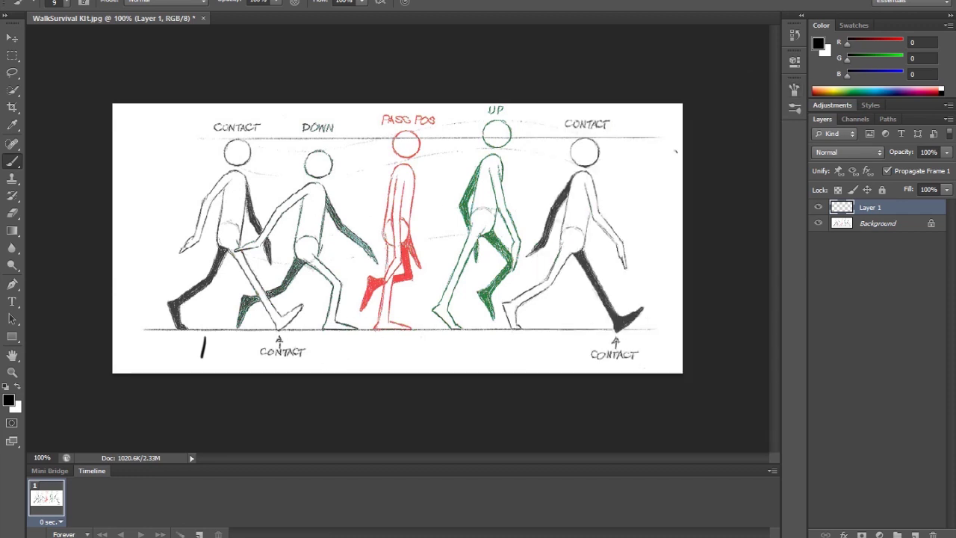
- Write 2 3 beside the first contact pose and 4 under the down pose, and underline the DOWN label
{"action": "left_click_drag", "start_coordinate": [254, 174], "coordinate": [262, 183]}
{"action": "left_click_drag", "start_coordinate": [305, 337], "coordinate": [313, 356]}
{"action": "left_click_drag", "start_coordinate": [305, 137], "coordinate": [334, 139]}
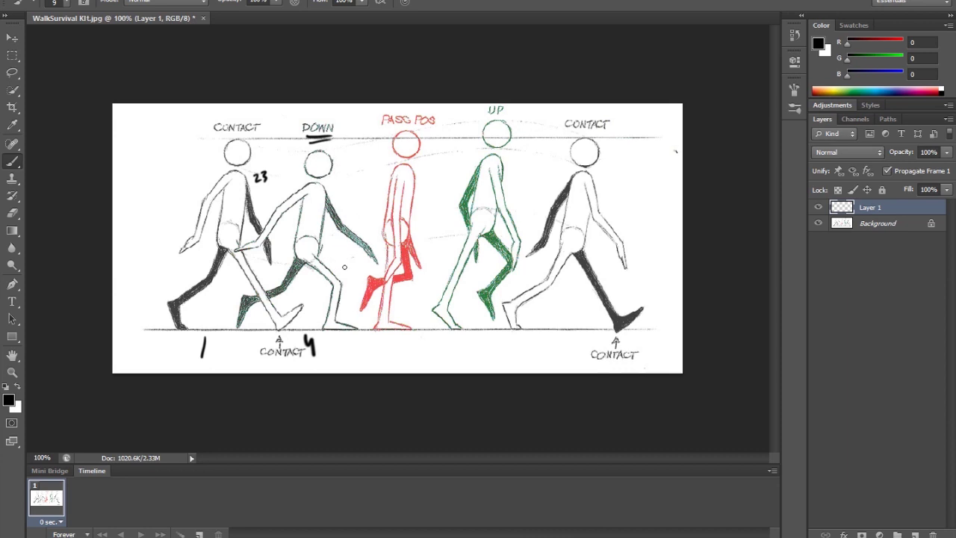
- Write 5 6 beside the down pose, 7 under the passing pose and 8 9 beside its legs
{"action": "mouse_move", "coordinate": [343, 256]}
{"action": "left_mouse_down"}
{"action": "mouse_move", "coordinate": [340, 266]}
{"action": "mouse_move", "coordinate": [348, 256]}
{"action": "left_mouse_up"}
{"action": "left_click_drag", "start_coordinate": [353, 255], "coordinate": [350, 263]}
{"action": "left_click_drag", "start_coordinate": [372, 345], "coordinate": [381, 357]}
{"action": "left_click_drag", "start_coordinate": [377, 349], "coordinate": [387, 348]}
{"action": "left_click_drag", "start_coordinate": [407, 292], "coordinate": [417, 302]}
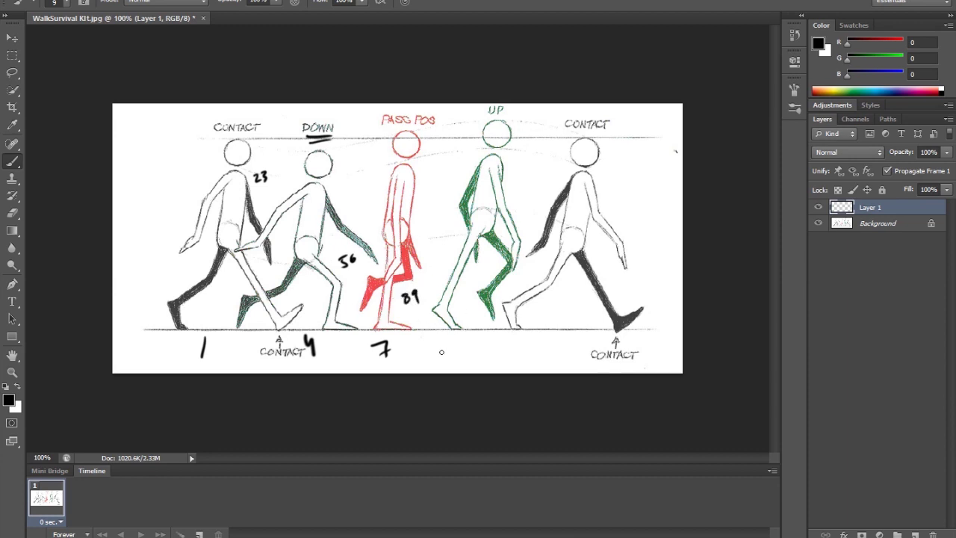
- Write 10 and 11 12 for the up pose, and 13 and 14 15 for the final contact pose
{"action": "mouse_move", "coordinate": [441, 339]}
{"action": "left_mouse_down"}
{"action": "mouse_move", "coordinate": [439, 357]}
{"action": "mouse_move", "coordinate": [458, 348]}
{"action": "left_mouse_up"}
{"action": "mouse_move", "coordinate": [517, 167]}
{"action": "left_mouse_down"}
{"action": "mouse_move", "coordinate": [517, 177]}
{"action": "mouse_move", "coordinate": [537, 175]}
{"action": "left_mouse_up"}
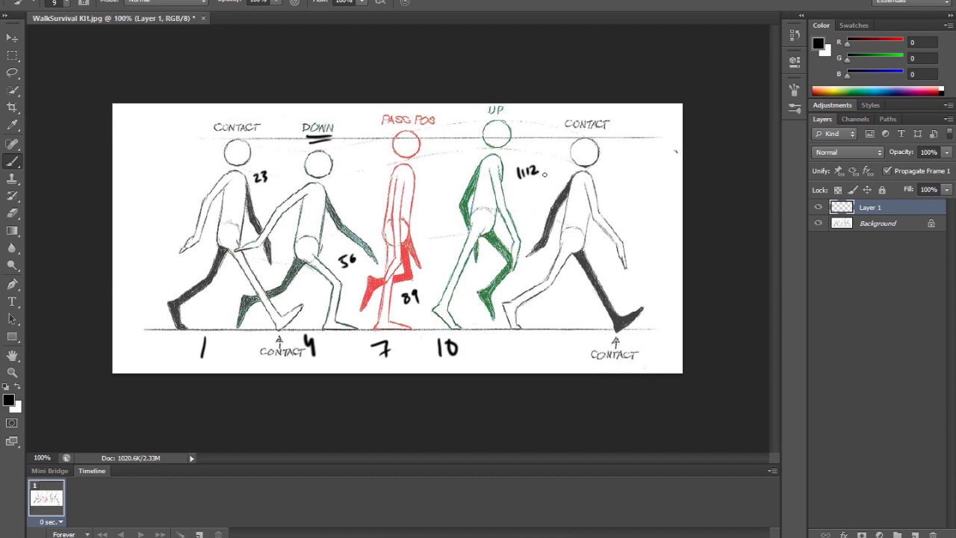
{"action": "left_click_drag", "start_coordinate": [542, 339], "coordinate": [542, 361]}
{"action": "left_click_drag", "start_coordinate": [548, 342], "coordinate": [555, 359]}
{"action": "left_click_drag", "start_coordinate": [607, 178], "coordinate": [638, 166]}
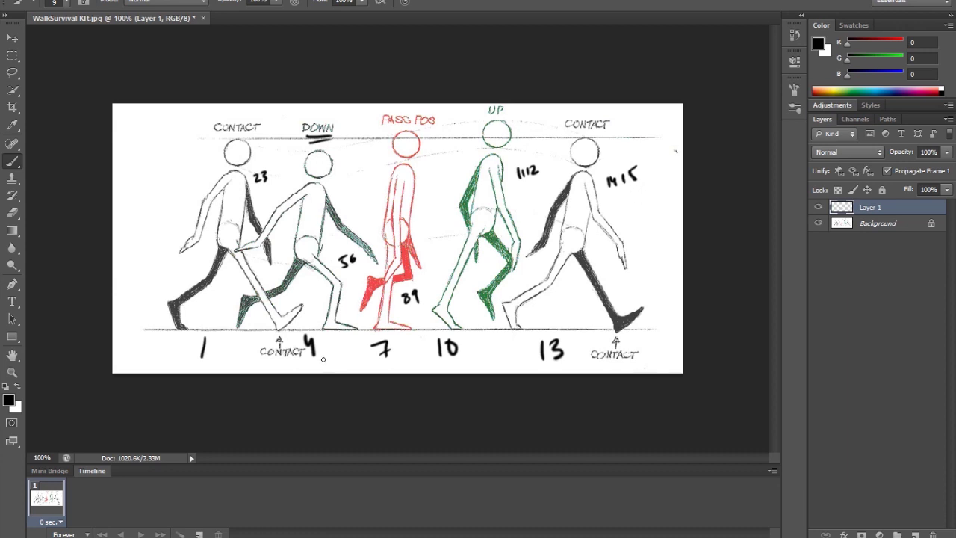
- Write circled frame numbers 16, 19, 22 and 25 beside the heads of the down, passing, up and final contact poses
{"action": "mouse_move", "coordinate": [338, 152]}
{"action": "left_mouse_down"}
{"action": "mouse_move", "coordinate": [337, 169]}
{"action": "mouse_move", "coordinate": [346, 165]}
{"action": "mouse_move", "coordinate": [333, 161]}
{"action": "left_mouse_up"}
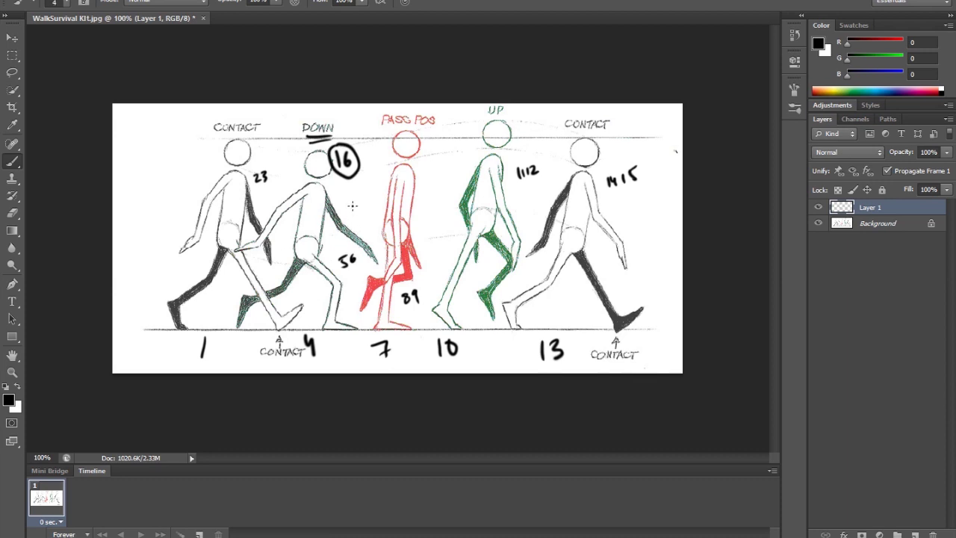
{"action": "mouse_move", "coordinate": [428, 156]}
{"action": "left_mouse_down"}
{"action": "mouse_move", "coordinate": [435, 177]}
{"action": "mouse_move", "coordinate": [430, 157]}
{"action": "left_mouse_up"}
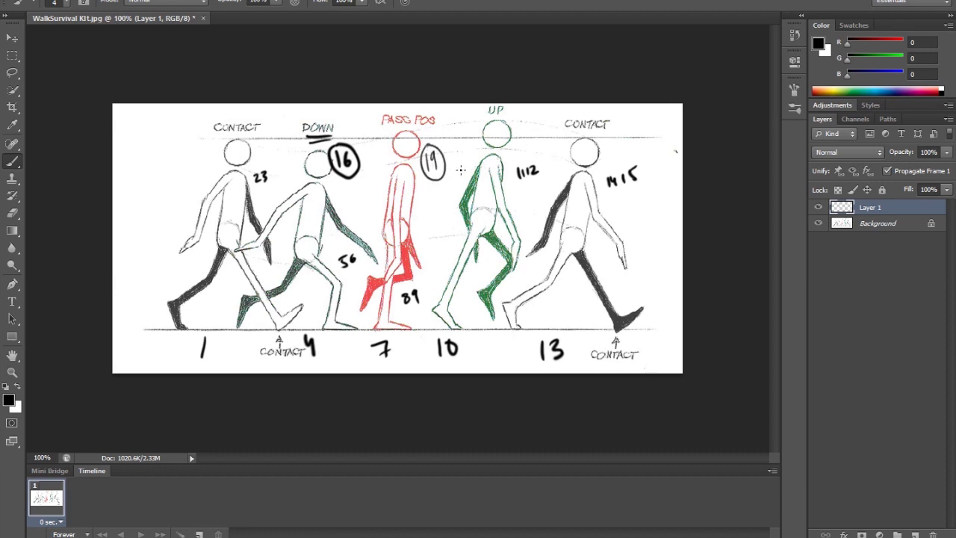
{"action": "mouse_move", "coordinate": [522, 141]}
{"action": "left_mouse_down"}
{"action": "mouse_move", "coordinate": [532, 155]}
{"action": "mouse_move", "coordinate": [548, 150]}
{"action": "mouse_move", "coordinate": [539, 130]}
{"action": "left_mouse_up"}
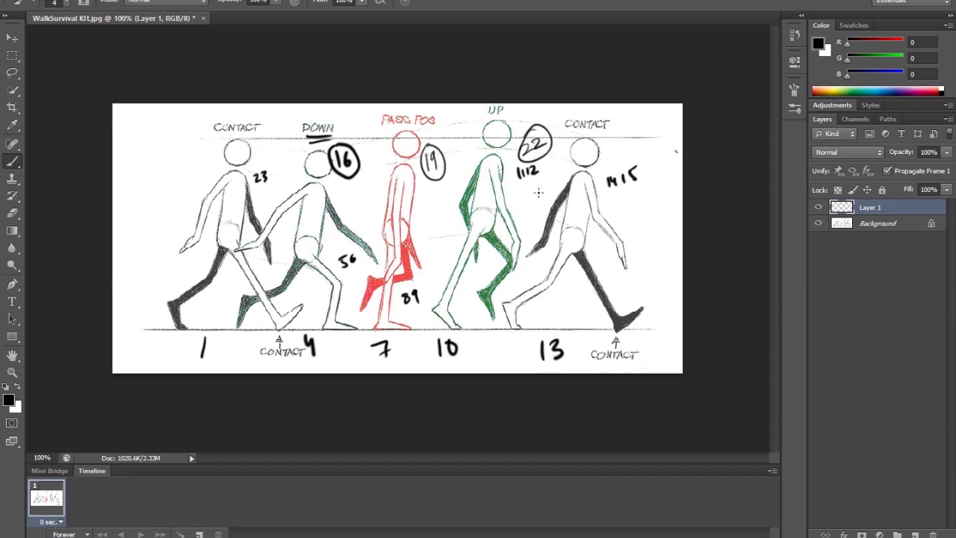
{"action": "mouse_move", "coordinate": [616, 134]}
{"action": "left_mouse_down"}
{"action": "mouse_move", "coordinate": [620, 150]}
{"action": "mouse_move", "coordinate": [638, 140]}
{"action": "mouse_move", "coordinate": [637, 152]}
{"action": "mouse_move", "coordinate": [618, 126]}
{"action": "left_mouse_up"}
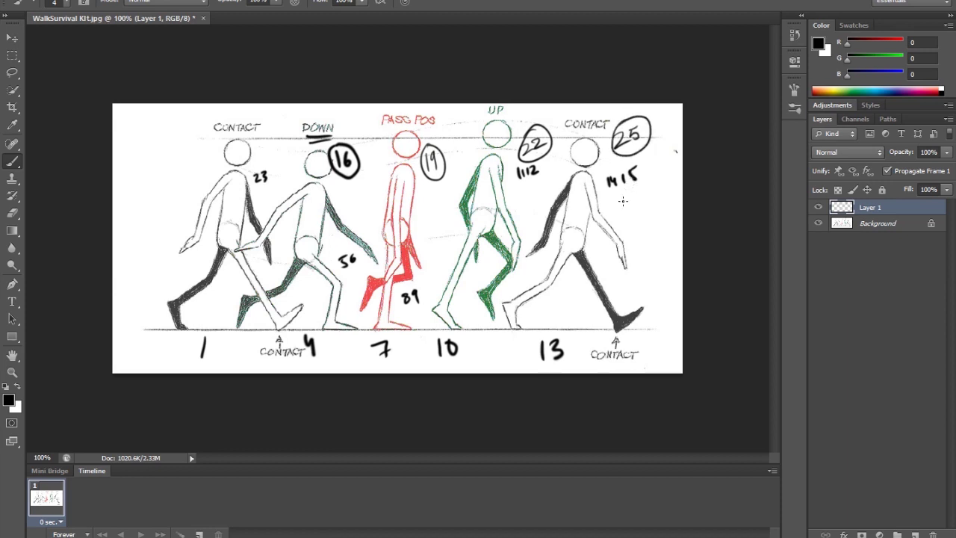
- Circle the key frame numbers 1, 4, 7, 10 and 13 below the ground line
{"action": "mouse_move", "coordinate": [212, 326]}
{"action": "left_mouse_down"}
{"action": "mouse_move", "coordinate": [196, 361]}
{"action": "mouse_move", "coordinate": [216, 329]}
{"action": "left_mouse_up"}
{"action": "left_click_drag", "start_coordinate": [310, 324], "coordinate": [295, 335]}
{"action": "mouse_move", "coordinate": [384, 330]}
{"action": "left_mouse_down"}
{"action": "mouse_move", "coordinate": [401, 345]}
{"action": "mouse_move", "coordinate": [384, 330]}
{"action": "left_mouse_up"}
{"action": "mouse_move", "coordinate": [448, 329]}
{"action": "left_mouse_down"}
{"action": "mouse_move", "coordinate": [462, 366]}
{"action": "mouse_move", "coordinate": [447, 330]}
{"action": "left_mouse_up"}
{"action": "mouse_move", "coordinate": [562, 330]}
{"action": "left_mouse_down"}
{"action": "mouse_move", "coordinate": [566, 362]}
{"action": "mouse_move", "coordinate": [559, 327]}
{"action": "left_mouse_up"}
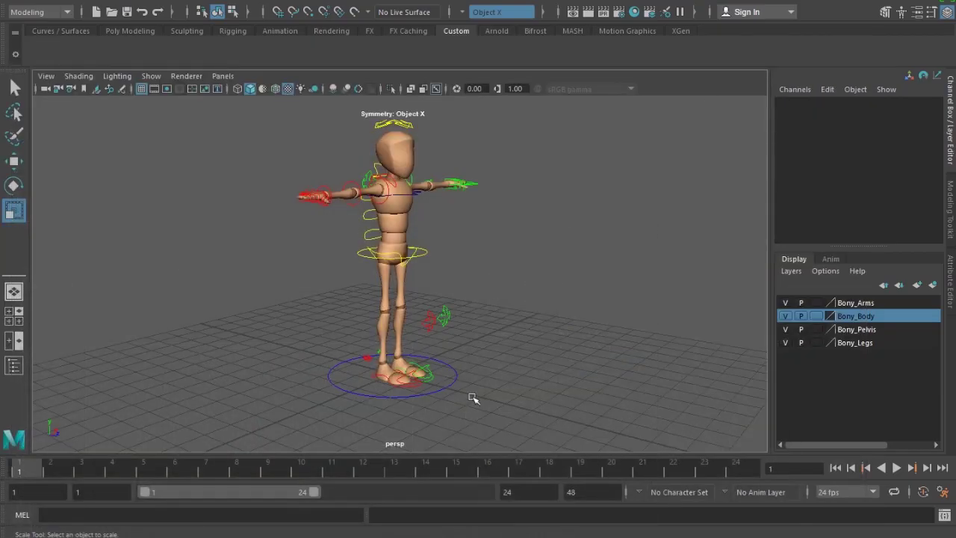
- Switch back to Maya and select the rig's right and left foot IK controls together
{"action": "scroll", "coordinate": [466, 325], "scroll_direction": "up", "scroll_amount": 5}
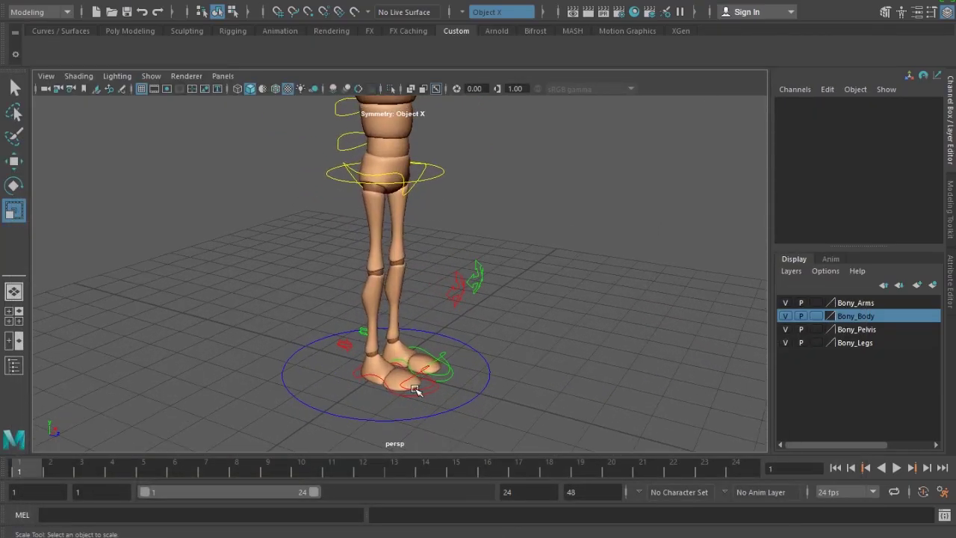
{"action": "left_click", "coordinate": [389, 394]}
{"action": "key", "text": "w"}
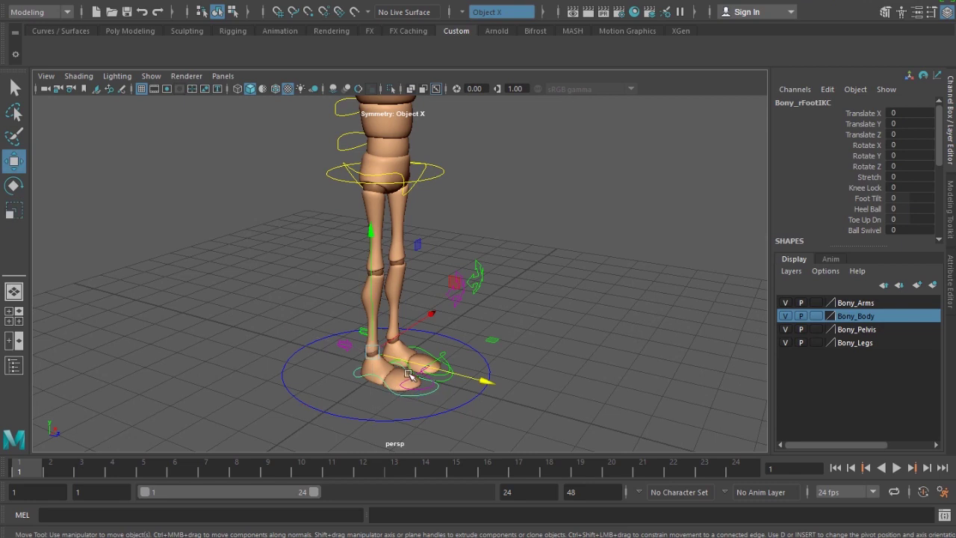
{"action": "left_click_drag", "start_coordinate": [409, 374], "coordinate": [326, 367], "text": "alt"}
{"action": "left_click", "coordinate": [450, 378], "text": "shift"}
{"action": "scroll", "coordinate": [408, 374], "scroll_direction": "down", "scroll_amount": 2}
{"action": "left_click_drag", "start_coordinate": [355, 324], "coordinate": [495, 331], "text": "alt"}
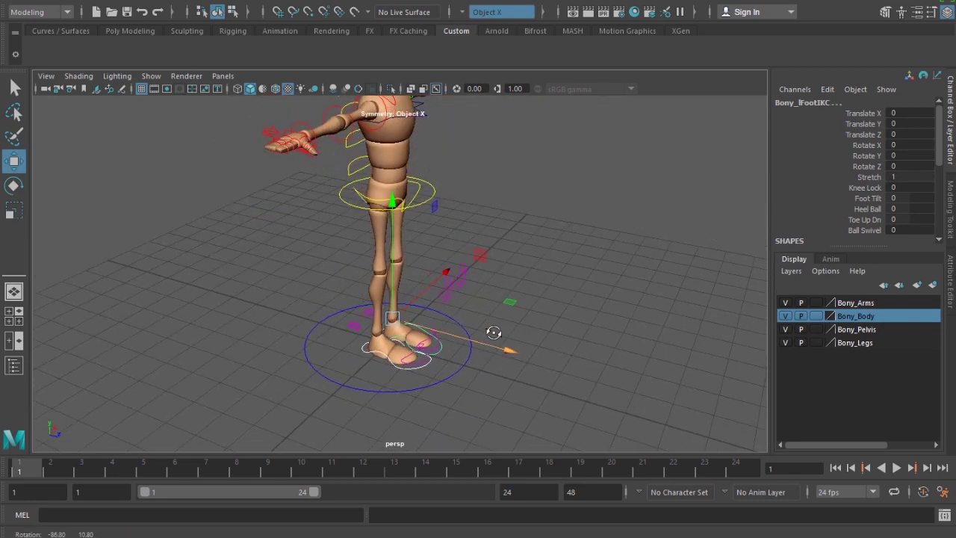
- Add both knee controls, the pelvis control and the root control to the selection
{"action": "left_click", "coordinate": [450, 292]}
{"action": "key", "text": "q"}
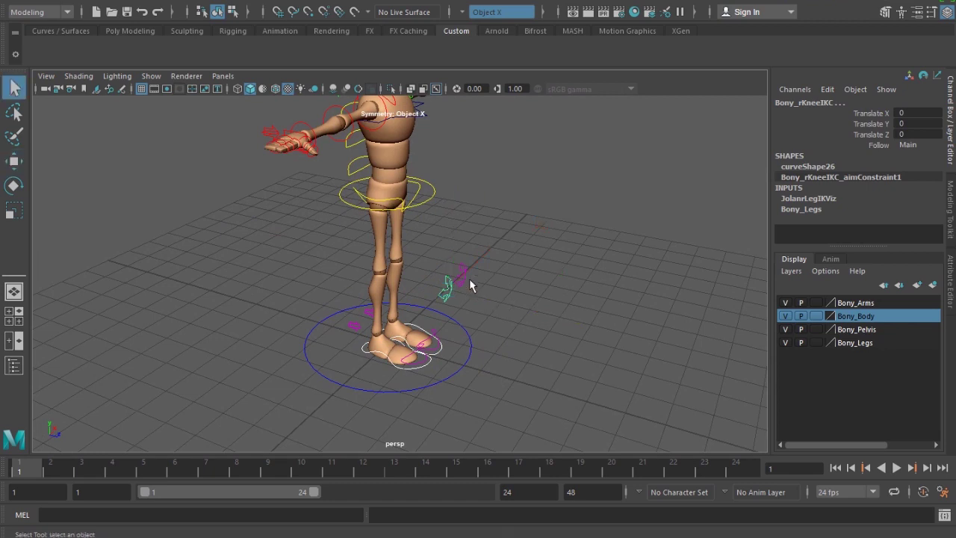
{"action": "left_click", "coordinate": [465, 272]}
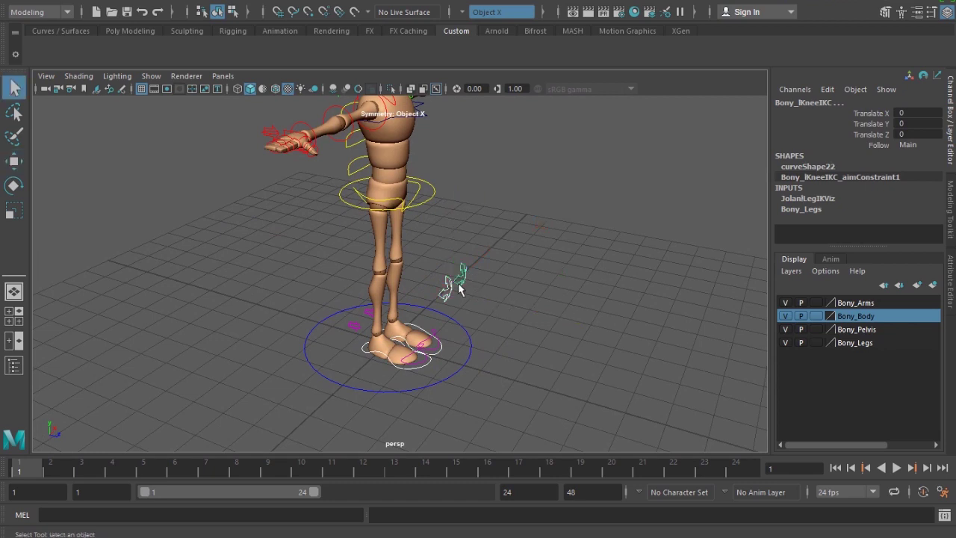
{"action": "left_click", "coordinate": [427, 198]}
{"action": "left_click", "coordinate": [432, 199]}
{"action": "scroll", "coordinate": [436, 224], "scroll_direction": "down", "scroll_amount": 3}
{"action": "left_click_drag", "start_coordinate": [436, 224], "coordinate": [413, 225], "text": "alt"}
{"action": "scroll", "coordinate": [518, 276], "scroll_direction": "up", "scroll_amount": 3}
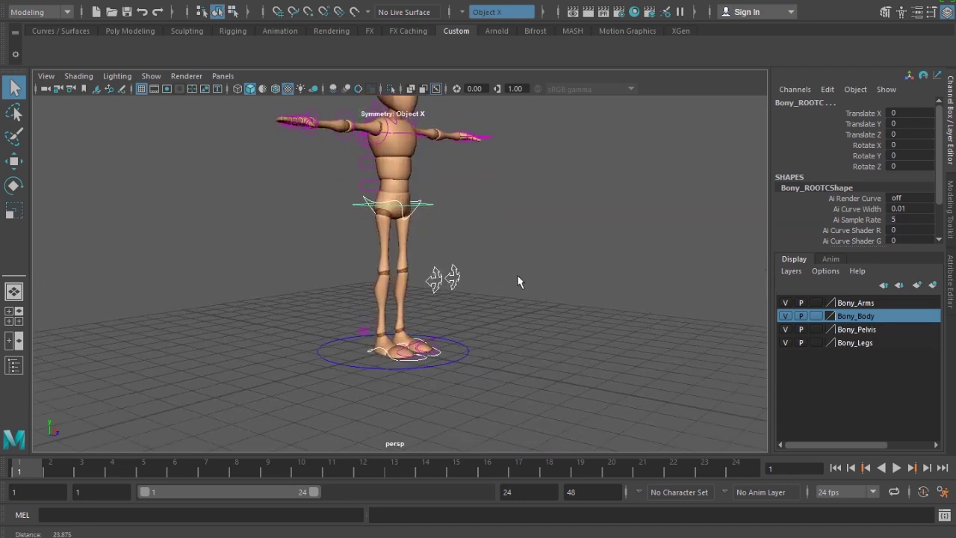
{"action": "left_click_drag", "start_coordinate": [518, 281], "coordinate": [486, 287], "text": "alt"}
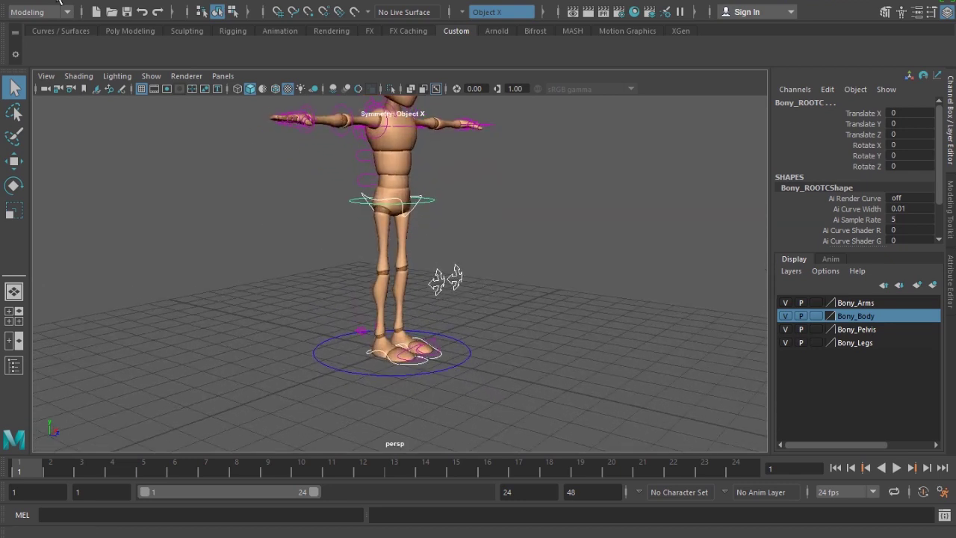
- Create a quick select set named legs from the selected controls, add it to the shelf and select its members with it
{"action": "left_click", "coordinate": [61, 1]}
{"action": "mouse_move", "coordinate": [171, 263]}
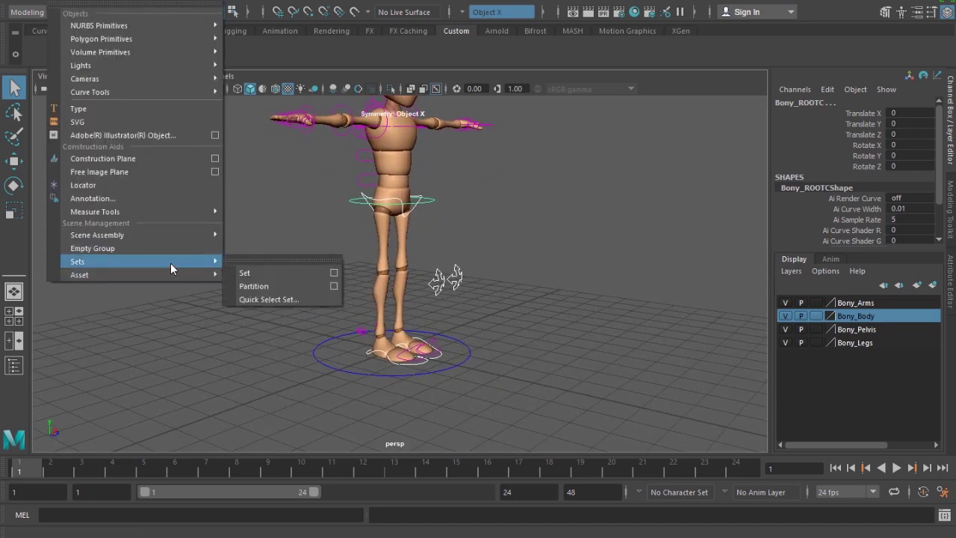
{"action": "left_click", "coordinate": [268, 299]}
{"action": "type", "text": "legs"}
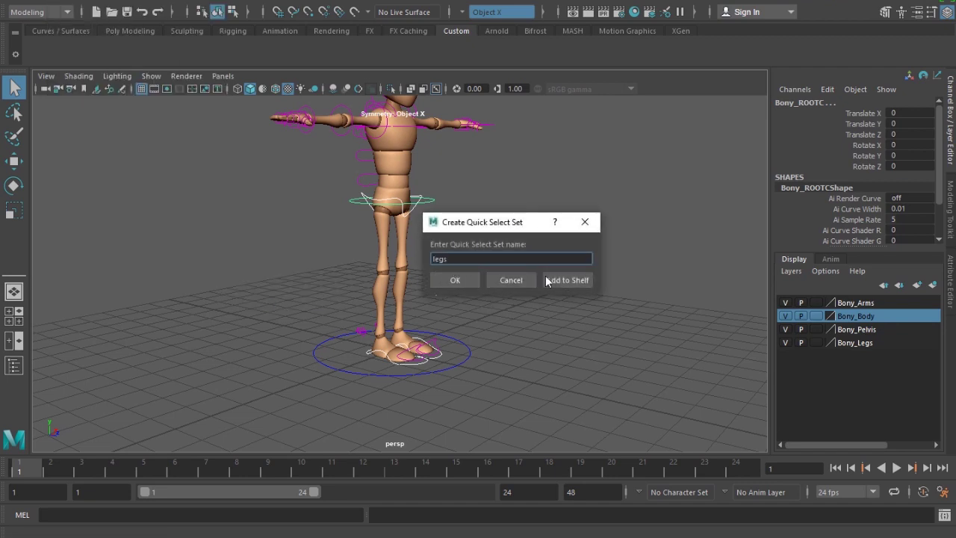
{"action": "left_click", "coordinate": [548, 280]}
{"action": "left_click", "coordinate": [39, 47]}
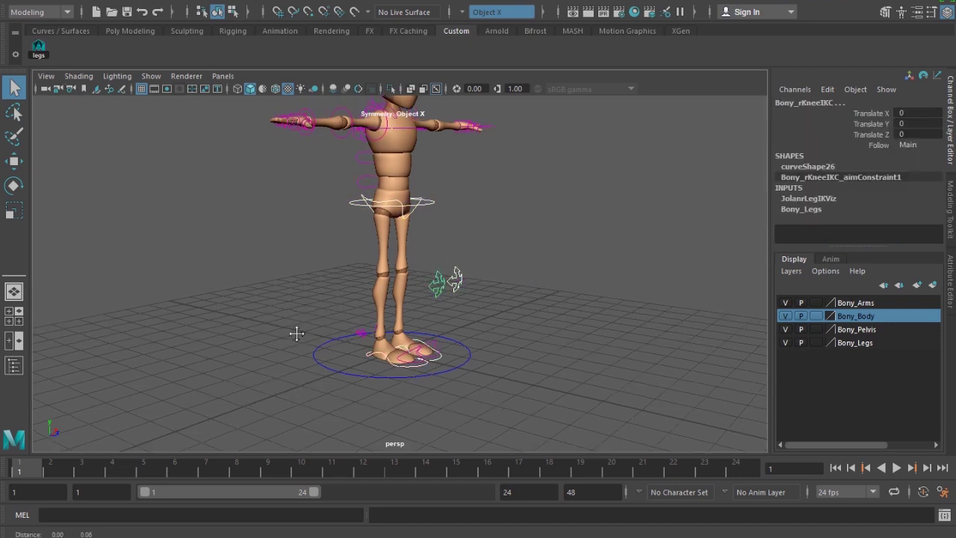
- Move the right foot control forward to start the contact pose
{"action": "scroll", "coordinate": [297, 333], "scroll_direction": "up", "scroll_amount": 5}
{"action": "left_click_drag", "start_coordinate": [416, 348], "coordinate": [440, 384], "text": "alt"}
{"action": "left_click", "coordinate": [379, 403]}
{"action": "left_click_drag", "start_coordinate": [379, 404], "coordinate": [404, 416], "text": "alt"}
{"action": "key", "text": "w"}
{"action": "left_click_drag", "start_coordinate": [487, 386], "coordinate": [550, 386]}
- Move the left foot control backward and lower the root control to a Translate Y of -0.302
{"action": "left_click", "coordinate": [369, 390]}
{"action": "left_click_drag", "start_coordinate": [489, 366], "coordinate": [422, 210]}
{"action": "left_click", "coordinate": [437, 157]}
{"action": "left_click_drag", "start_coordinate": [371, 112], "coordinate": [371, 129]}
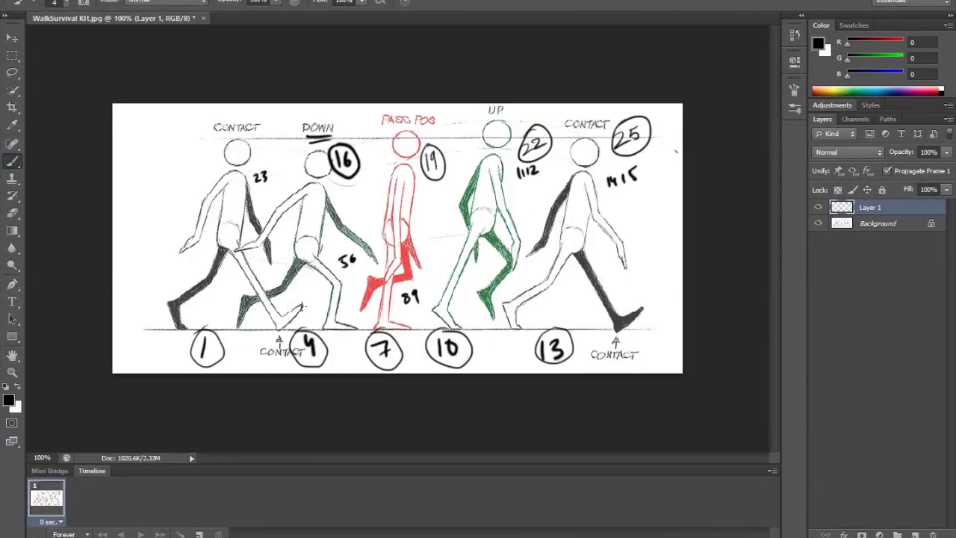
- Switch to the Photoshop reference and mark the front heel and the rear foot of the first contact pose
{"action": "left_click_drag", "start_coordinate": [278, 331], "coordinate": [278, 329]}
{"action": "mouse_move", "coordinate": [170, 318]}
{"action": "left_mouse_down"}
{"action": "mouse_move", "coordinate": [191, 333]}
{"action": "mouse_move", "coordinate": [174, 322]}
{"action": "left_mouse_up"}
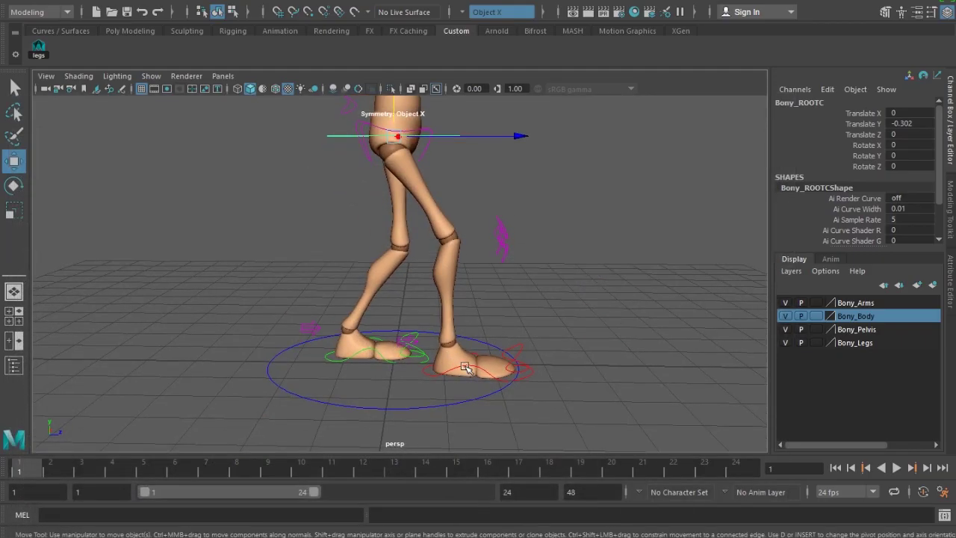
- Set Heel Ball to -2.5 on the front right foot and 3.3 on the rear left foot
{"action": "left_click", "coordinate": [465, 367]}
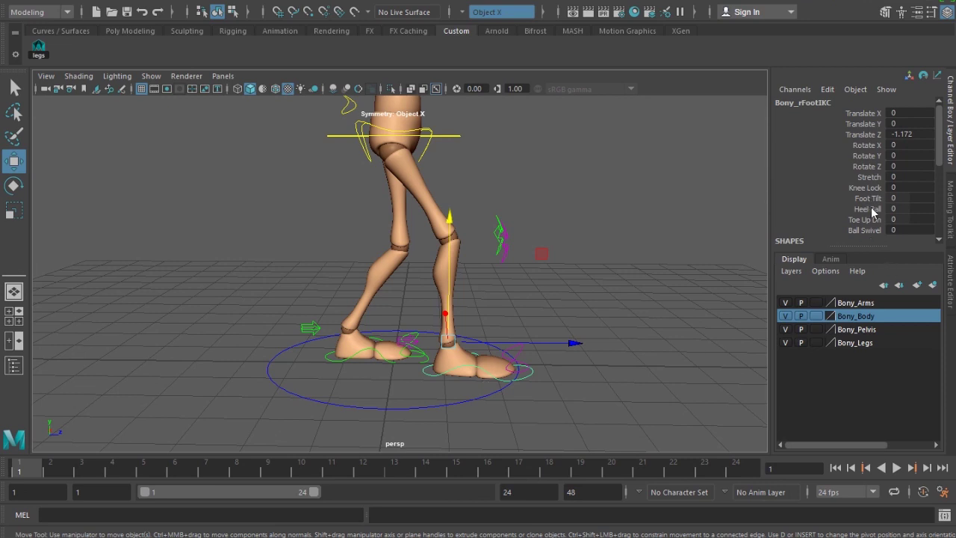
{"action": "left_click", "coordinate": [872, 210]}
{"action": "middle_click_drag", "start_coordinate": [478, 364], "coordinate": [370, 363]}
{"action": "left_click", "coordinate": [374, 350]}
{"action": "key", "text": "w"}
{"action": "left_click", "coordinate": [872, 208]}
{"action": "middle_click_drag", "start_coordinate": [312, 328], "coordinate": [337, 331]}
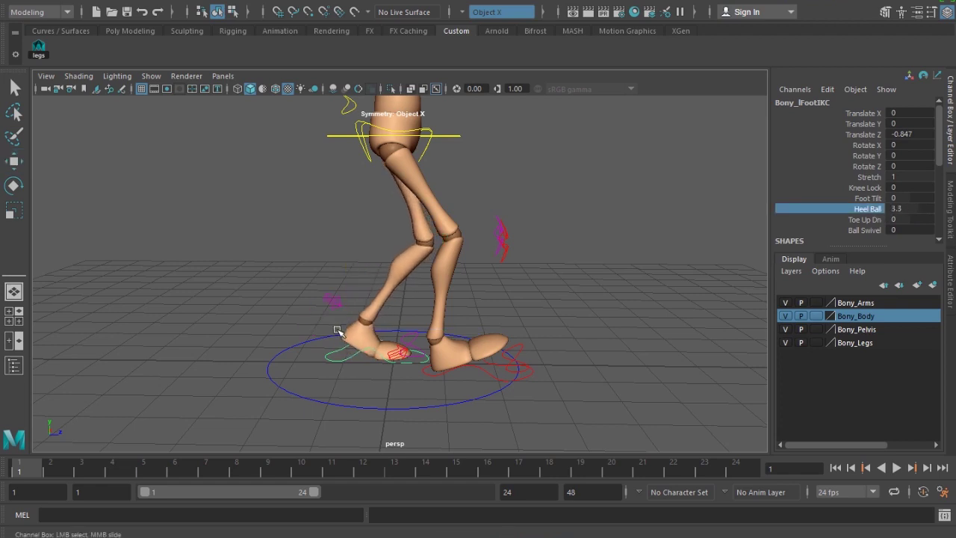
- Raise the root control slightly while judging the legs in the side view
{"action": "key", "text": "space"}
{"action": "left_click_drag", "start_coordinate": [338, 331], "coordinate": [375, 337]}
{"action": "scroll", "coordinate": [397, 348], "scroll_direction": "down", "scroll_amount": 5}
{"action": "scroll", "coordinate": [397, 348], "scroll_direction": "up", "scroll_amount": 1}
{"action": "middle_click_drag", "start_coordinate": [397, 348], "coordinate": [416, 341], "text": "alt"}
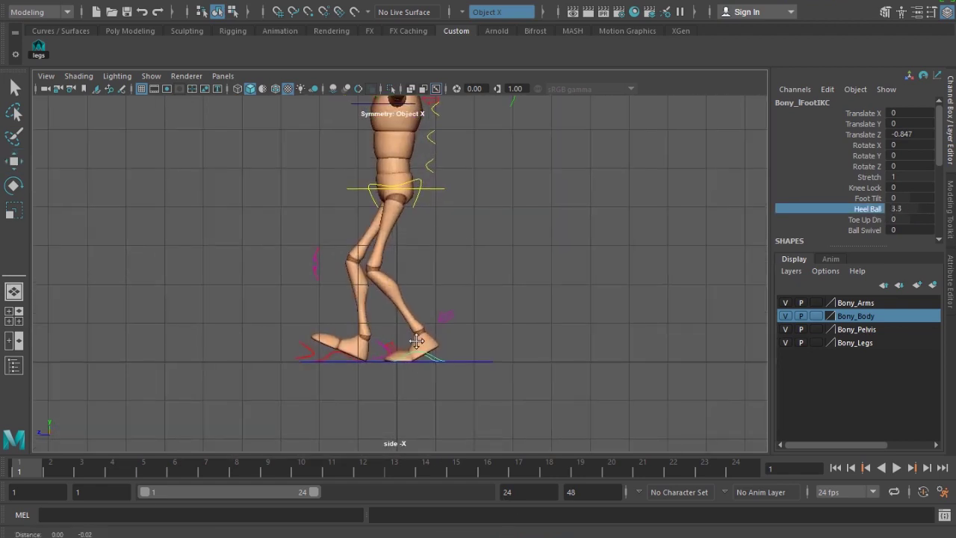
{"action": "left_click", "coordinate": [444, 185]}
{"action": "key", "text": "w"}
{"action": "left_click_drag", "start_coordinate": [390, 155], "coordinate": [394, 148]}
- Set the left foot's Stretch to 0 and move the foot backward to a Translate Z of -1.603
{"action": "left_click", "coordinate": [426, 354]}
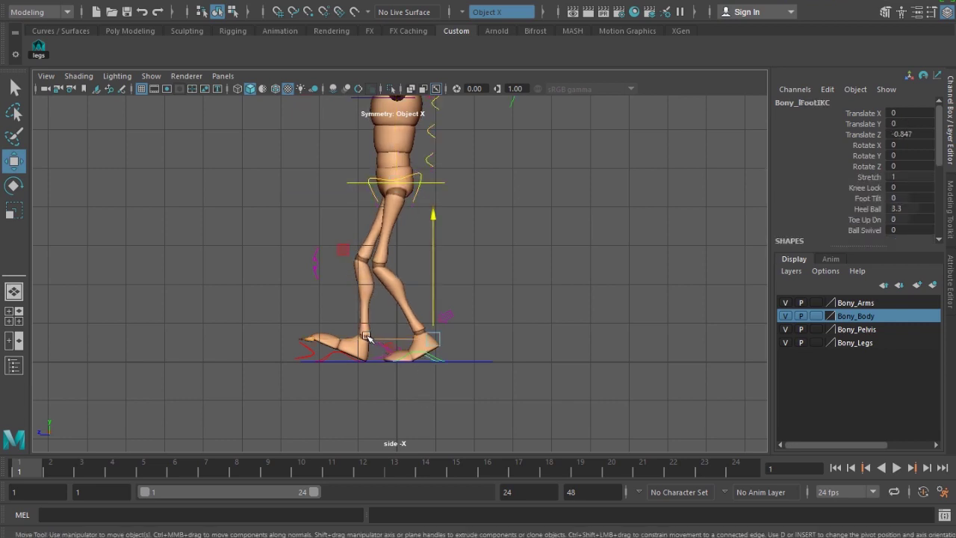
{"action": "left_click", "coordinate": [371, 338]}
{"action": "key", "text": "ctrl+z"}
{"action": "left_click_drag", "start_coordinate": [334, 339], "coordinate": [369, 354]}
{"action": "key", "text": "ctrl+z"}
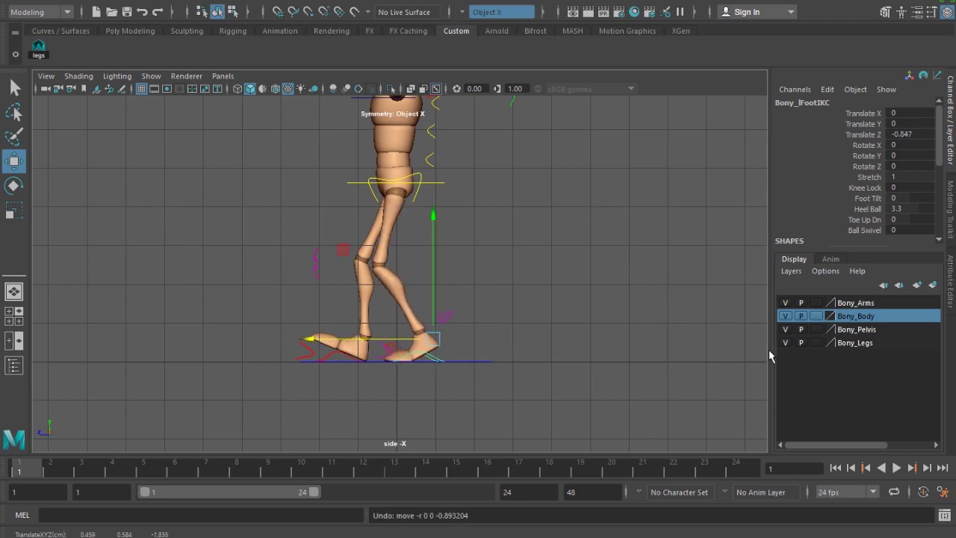
{"action": "double_click", "coordinate": [912, 178]}
{"action": "key", "text": "Return"}
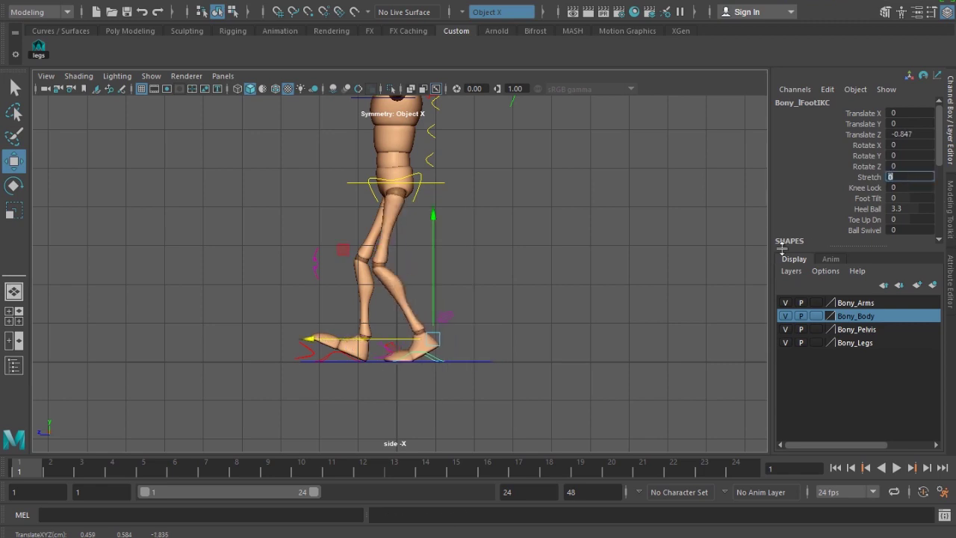
{"action": "left_click_drag", "start_coordinate": [360, 337], "coordinate": [360, 362]}
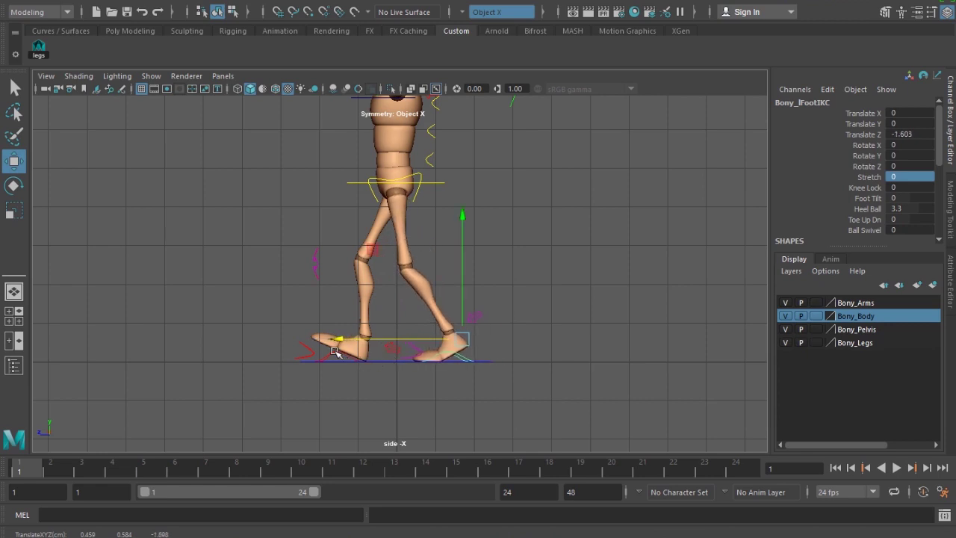
- Widen the stride by moving the right foot further forward, lower the root slightly and fine-tune the left foot to match
{"action": "left_click", "coordinate": [336, 352]}
{"action": "left_click_drag", "start_coordinate": [289, 337], "coordinate": [273, 338]}
{"action": "left_click", "coordinate": [434, 184]}
{"action": "left_click_drag", "start_coordinate": [396, 137], "coordinate": [398, 142]}
{"action": "left_click", "coordinate": [452, 353]}
{"action": "mouse_move", "coordinate": [416, 356]}
{"action": "left_mouse_down"}
{"action": "mouse_move", "coordinate": [401, 343]}
{"action": "mouse_move", "coordinate": [412, 345]}
{"action": "left_mouse_up"}
{"action": "left_click", "coordinate": [593, 318]}
- Return to the perspective view, select all leg controls with the saved legs set and key them at frame 1
{"action": "key", "text": "space"}
{"action": "left_click_drag", "start_coordinate": [555, 324], "coordinate": [550, 299]}
{"action": "left_click_drag", "start_coordinate": [486, 314], "coordinate": [460, 357], "text": "alt"}
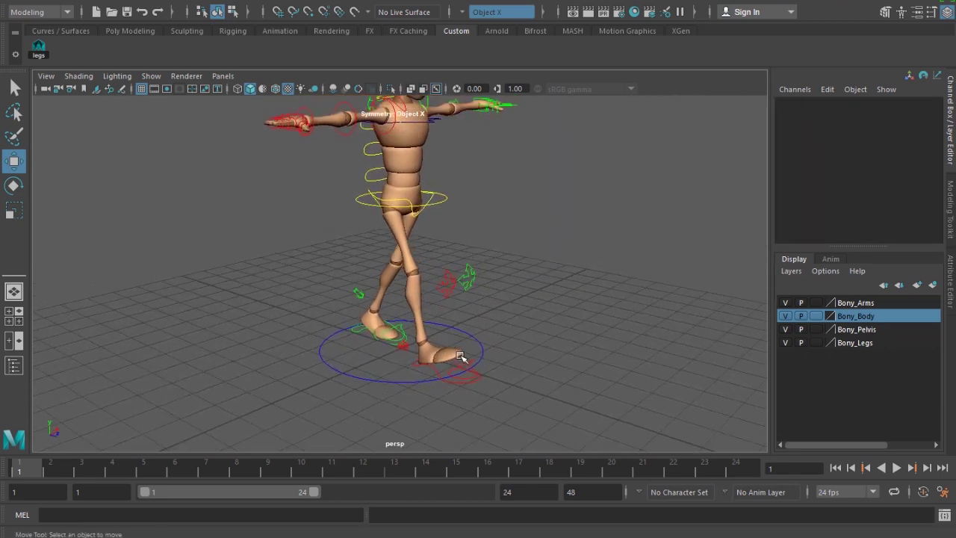
{"action": "left_click", "coordinate": [39, 47]}
{"action": "left_click_drag", "start_coordinate": [465, 273], "coordinate": [469, 270], "text": "alt"}
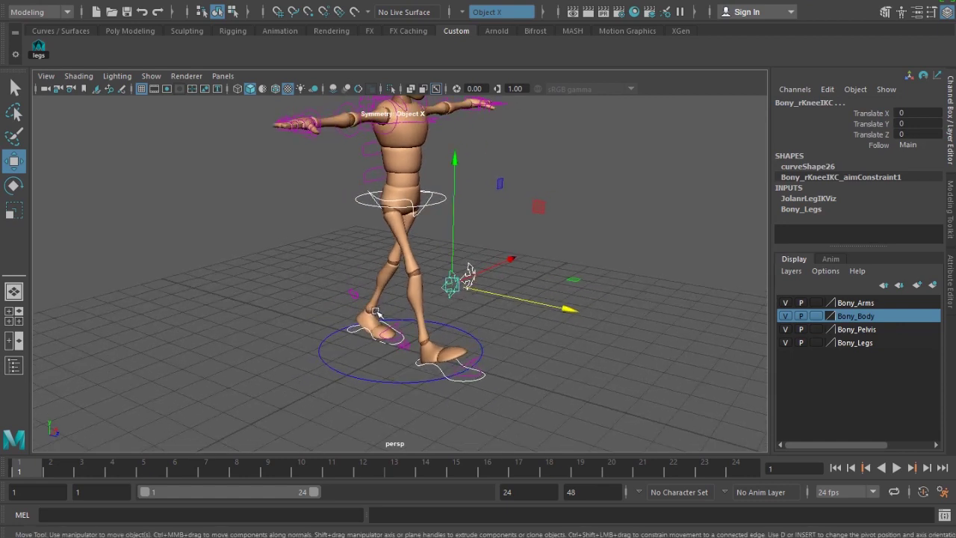
- Set the playback range end to 25 and key the same contact pose at frame 25
{"action": "left_click", "coordinate": [749, 475]}
{"action": "double_click", "coordinate": [510, 492]}
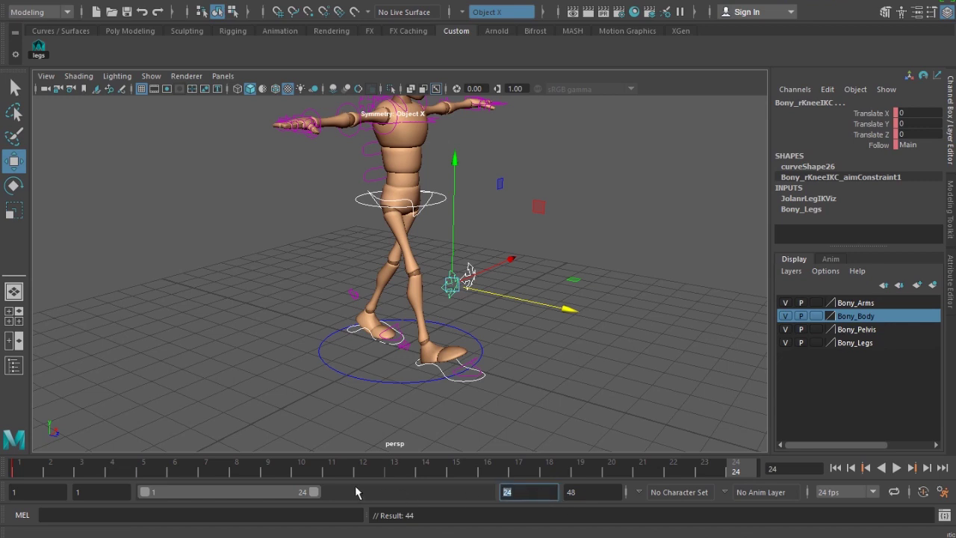
{"action": "type", "text": "25"}
{"action": "key", "text": "Return"}
{"action": "left_click", "coordinate": [744, 469]}
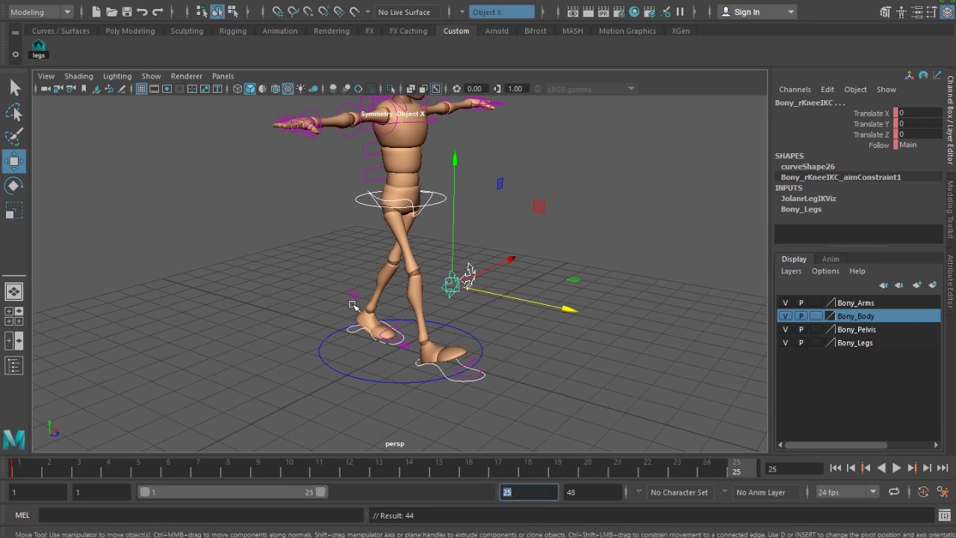
{"action": "scroll", "coordinate": [371, 302], "scroll_direction": "up", "scroll_amount": 1}
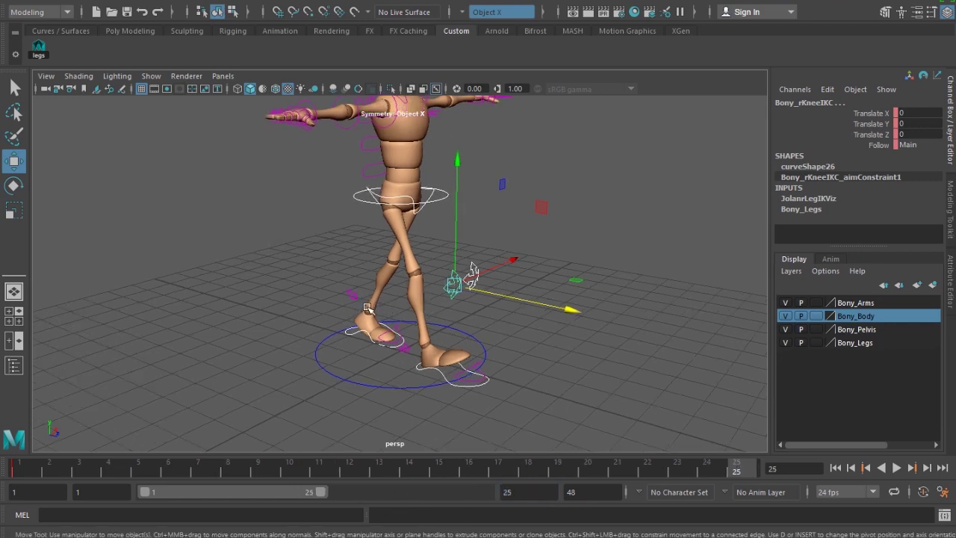
{"action": "key", "text": "s"}
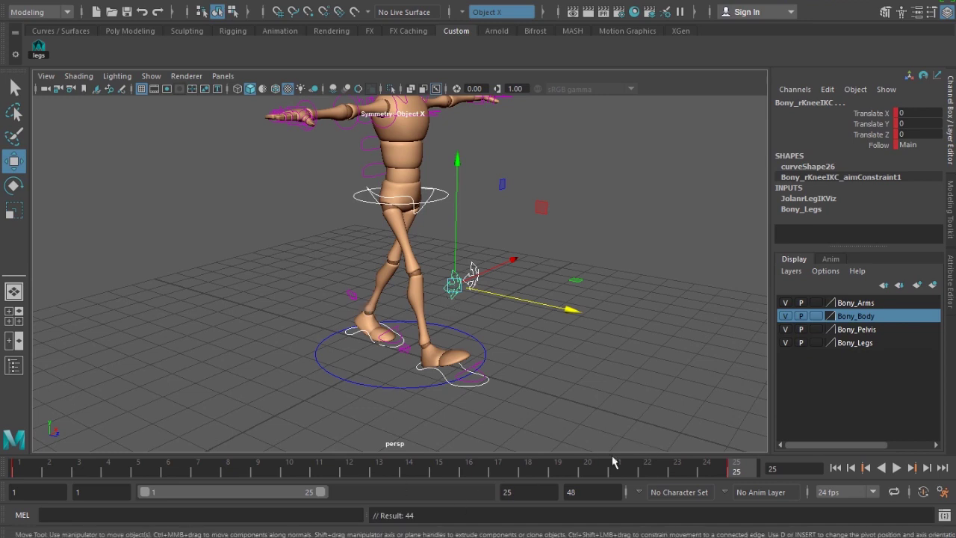
- Go to frame 13 and examine the opposite contact pose in the Photoshop reference, returning to Maya
{"action": "key", "text": "alt+v"}
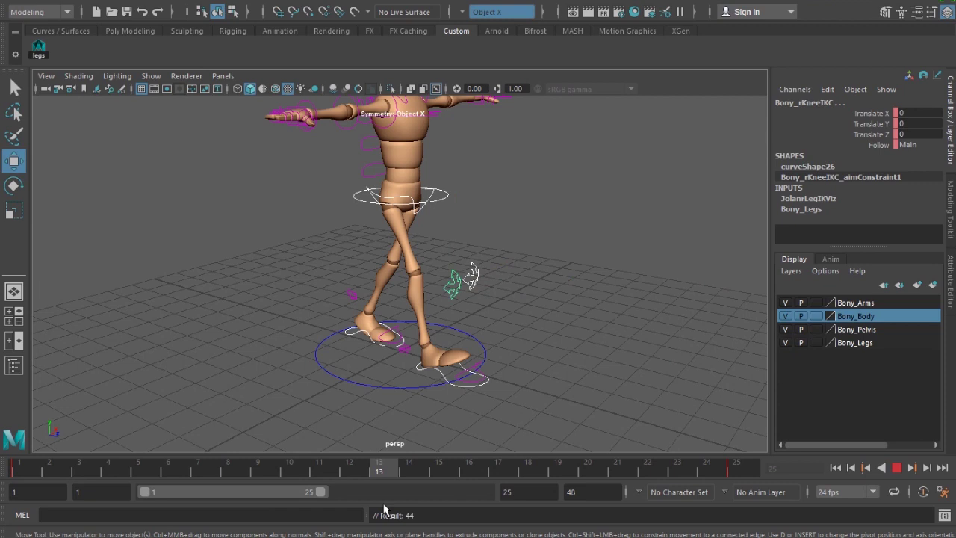
{"action": "key", "text": "alt+v"}
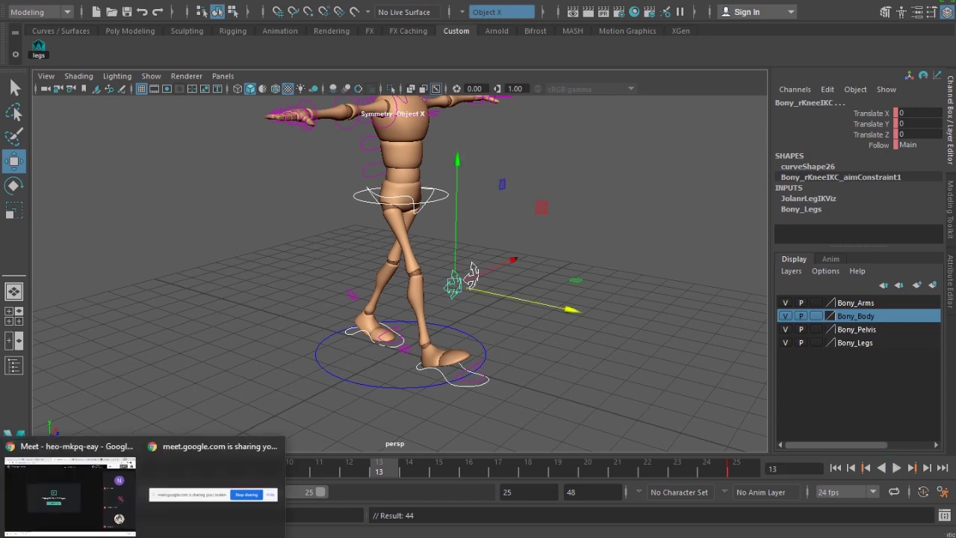
{"action": "left_click", "coordinate": [76, 514]}
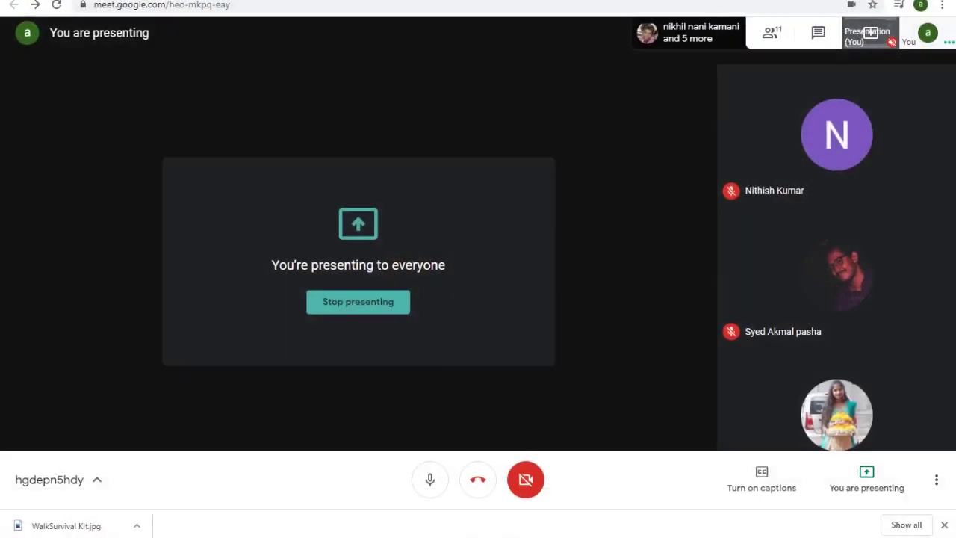
{"action": "left_click", "coordinate": [188, 454]}
{"action": "left_click", "coordinate": [72, 527]}
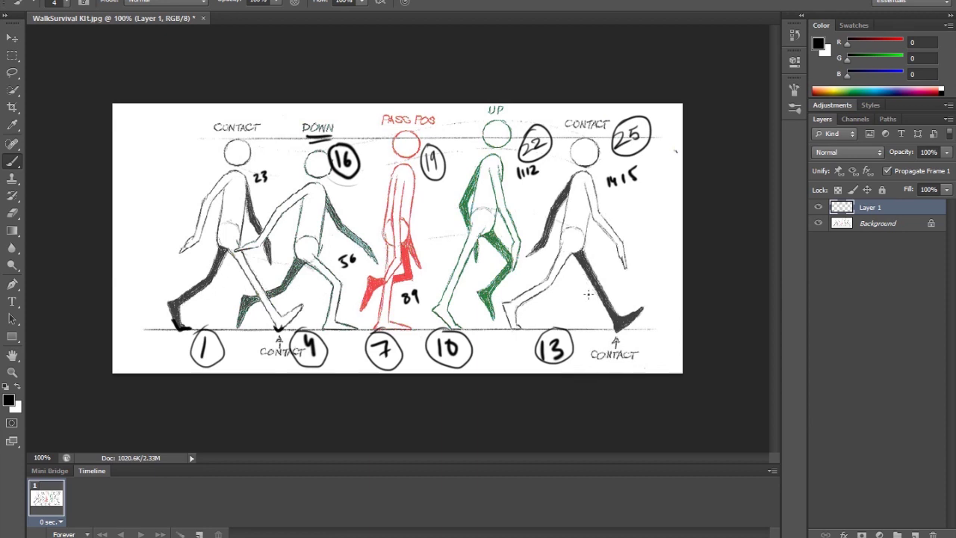
{"action": "left_click", "coordinate": [88, 527]}
- At frame 13, move the right foot backward to a Translate Z of 1.423 and the left foot forward
{"action": "left_click_drag", "start_coordinate": [461, 337], "coordinate": [489, 359], "text": "alt"}
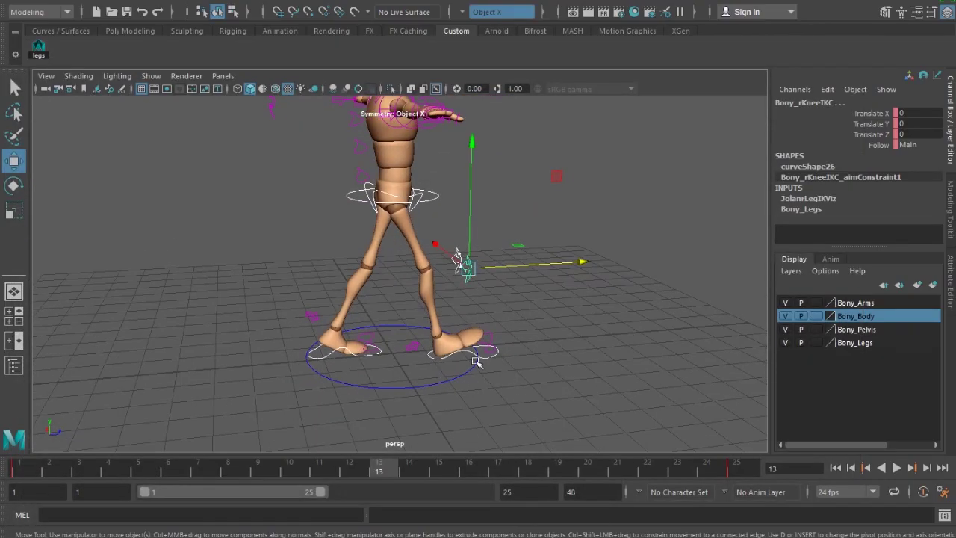
{"action": "left_click", "coordinate": [471, 353]}
{"action": "left_click_drag", "start_coordinate": [542, 339], "coordinate": [314, 357]}
{"action": "left_click", "coordinate": [335, 355]}
{"action": "left_click_drag", "start_coordinate": [435, 328], "coordinate": [531, 327]}
- Lower the left foot's Heel Ball so its toes lift, and set the right foot's Heel Ball to 4.5
{"action": "left_click", "coordinate": [880, 209]}
{"action": "middle_click_drag", "start_coordinate": [497, 302], "coordinate": [443, 329]}
{"action": "left_click", "coordinate": [362, 359]}
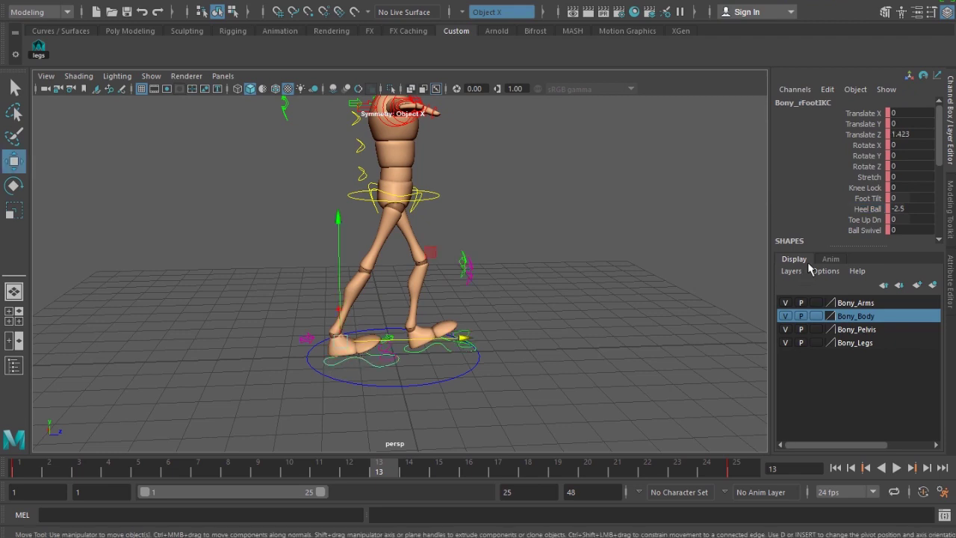
{"action": "left_click", "coordinate": [875, 216]}
{"action": "middle_click_drag", "start_coordinate": [564, 288], "coordinate": [544, 299]}
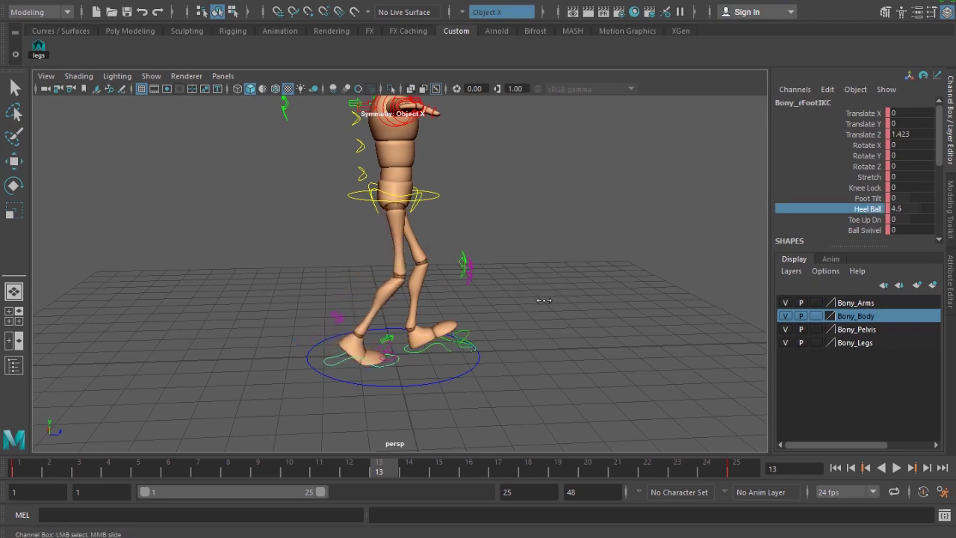
- In the side view, widen the frame 13 stride by moving the left foot further forward and the right foot further back
{"action": "key", "text": "space"}
{"action": "left_click_drag", "start_coordinate": [451, 328], "coordinate": [468, 331]}
{"action": "scroll", "coordinate": [467, 331], "scroll_direction": "up", "scroll_amount": 1}
{"action": "key", "text": "w"}
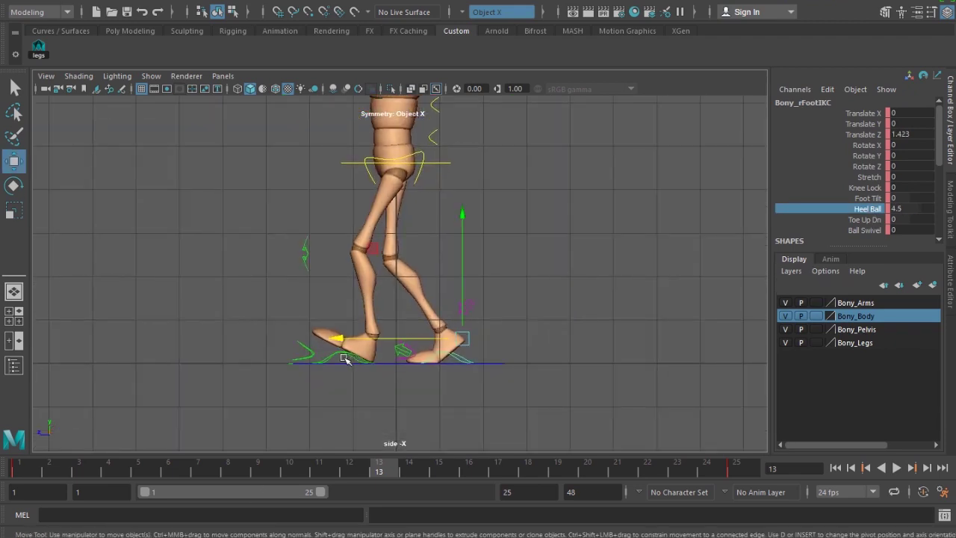
{"action": "left_click", "coordinate": [344, 351]}
{"action": "left_click_drag", "start_coordinate": [292, 340], "coordinate": [262, 340]}
{"action": "left_click", "coordinate": [467, 354]}
{"action": "left_click_drag", "start_coordinate": [377, 336], "coordinate": [388, 336]}
- Select all leg controls, key them at frame 13 and return to the perspective view with nothing selected
{"action": "left_click", "coordinate": [304, 254]}
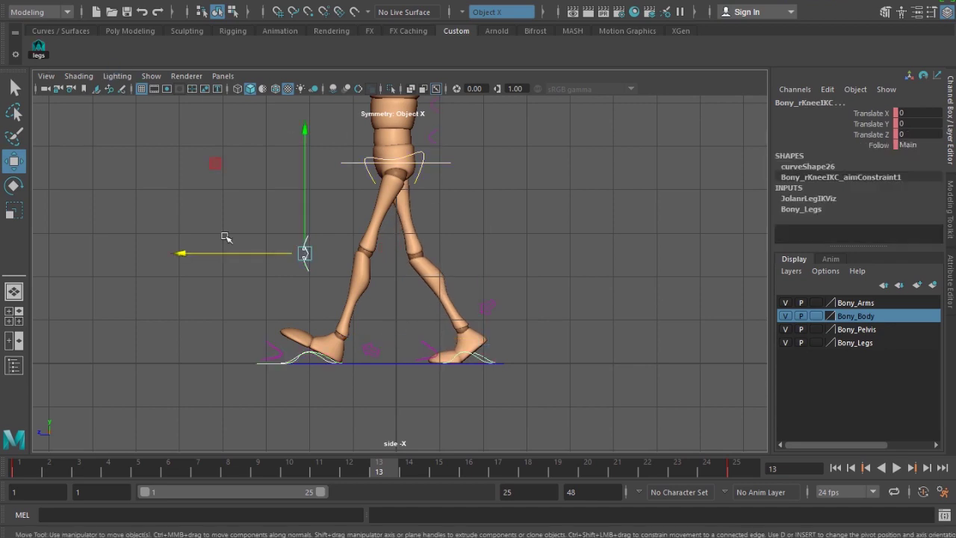
{"action": "key", "text": "s"}
{"action": "left_click", "coordinate": [632, 342]}
{"action": "key", "text": "space"}
{"action": "left_click_drag", "start_coordinate": [568, 340], "coordinate": [456, 357]}
{"action": "scroll", "coordinate": [557, 304], "scroll_direction": "down", "scroll_amount": 3}
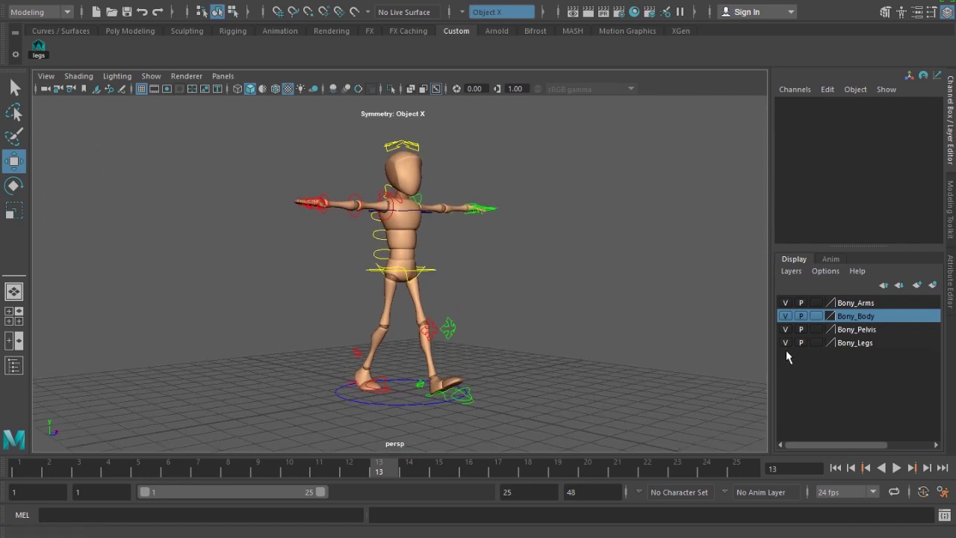
- Hide the Bony_Arms layer, play the walk animation to check it and return to frame 1
{"action": "left_click", "coordinate": [784, 303]}
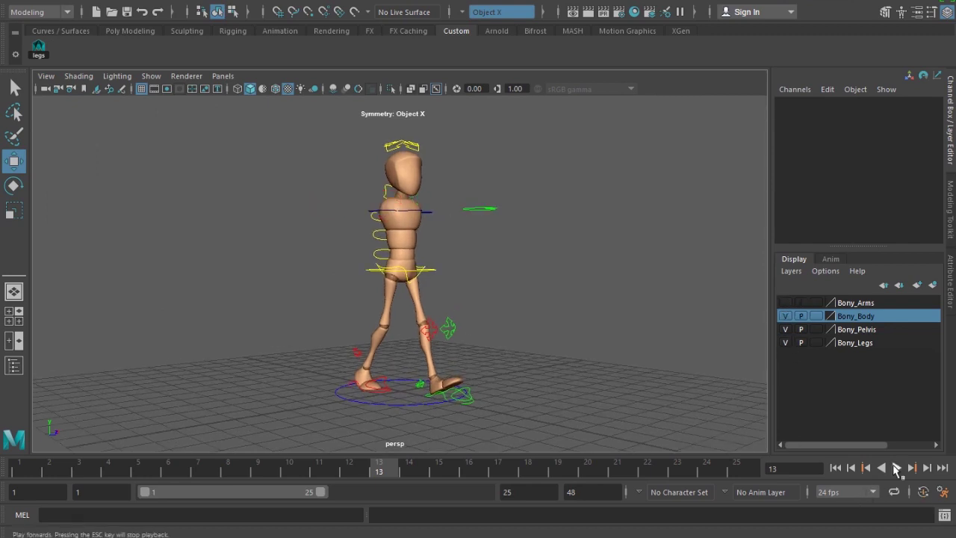
{"action": "left_click", "coordinate": [896, 468]}
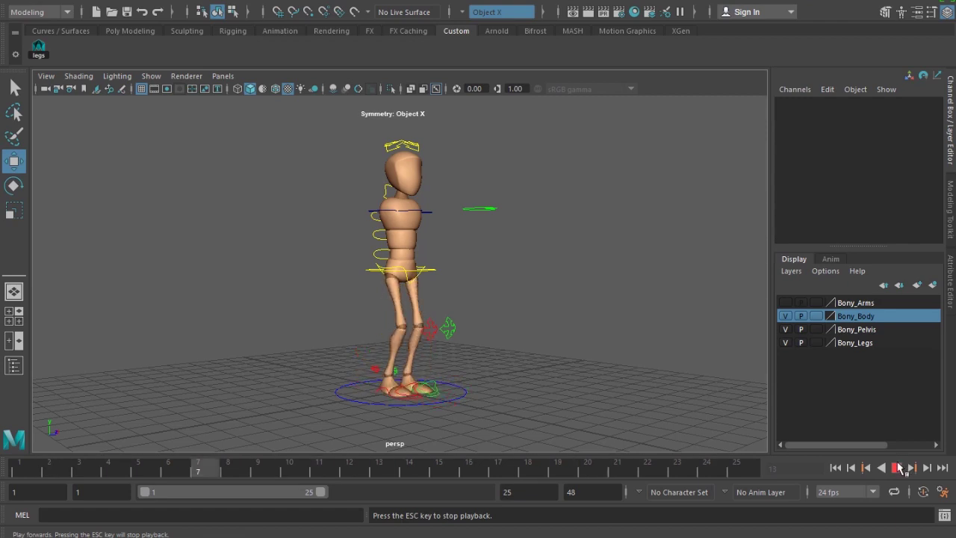
{"action": "left_click", "coordinate": [898, 467]}
{"action": "left_click", "coordinate": [837, 468]}
{"action": "left_click", "coordinate": [897, 467]}
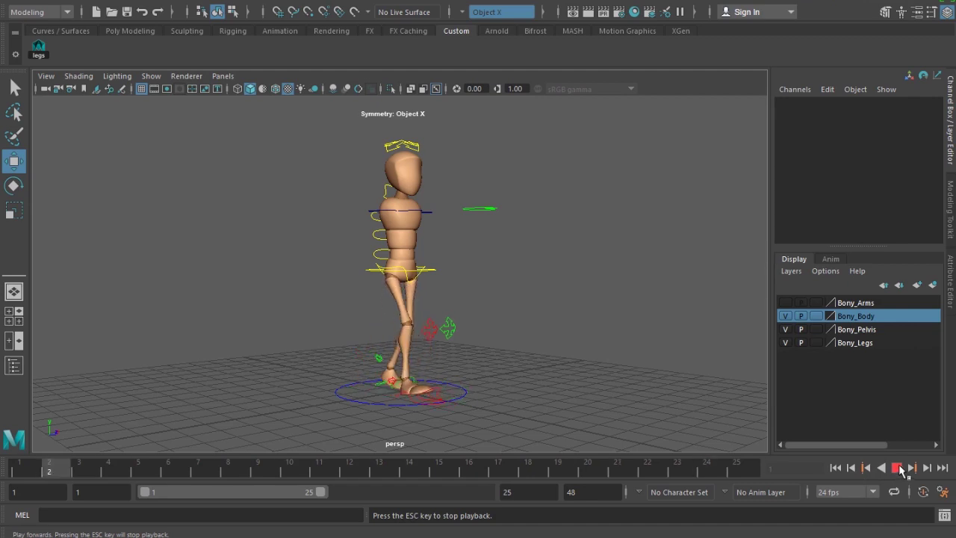
{"action": "left_click", "coordinate": [897, 467]}
{"action": "left_click", "coordinate": [836, 467]}
- Scrub between frames 1 and 7 to examine the legs' motion from the side
{"action": "left_click_drag", "start_coordinate": [486, 329], "coordinate": [523, 328], "text": "alt"}
{"action": "scroll", "coordinate": [525, 336], "scroll_direction": "up", "scroll_amount": 2}
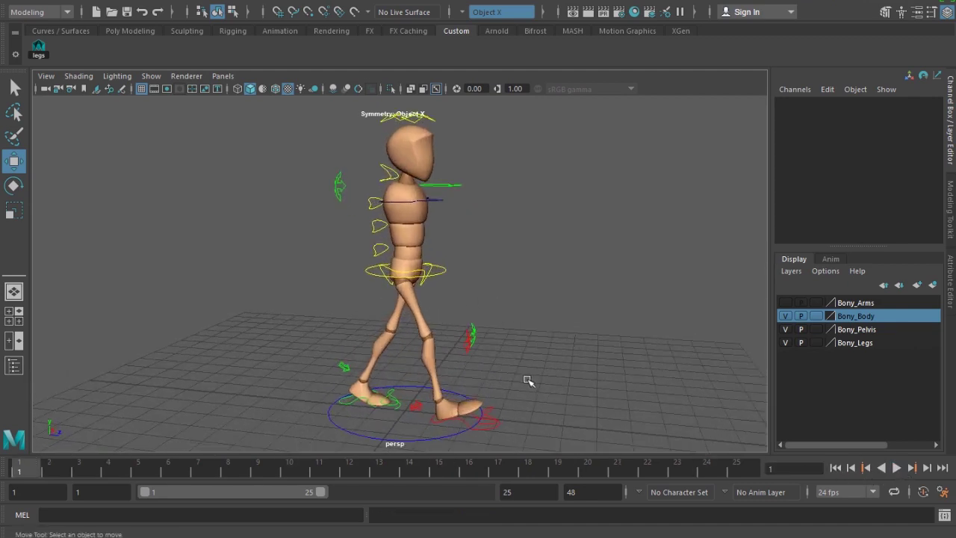
{"action": "middle_click_drag", "start_coordinate": [529, 381], "coordinate": [539, 345], "text": "alt"}
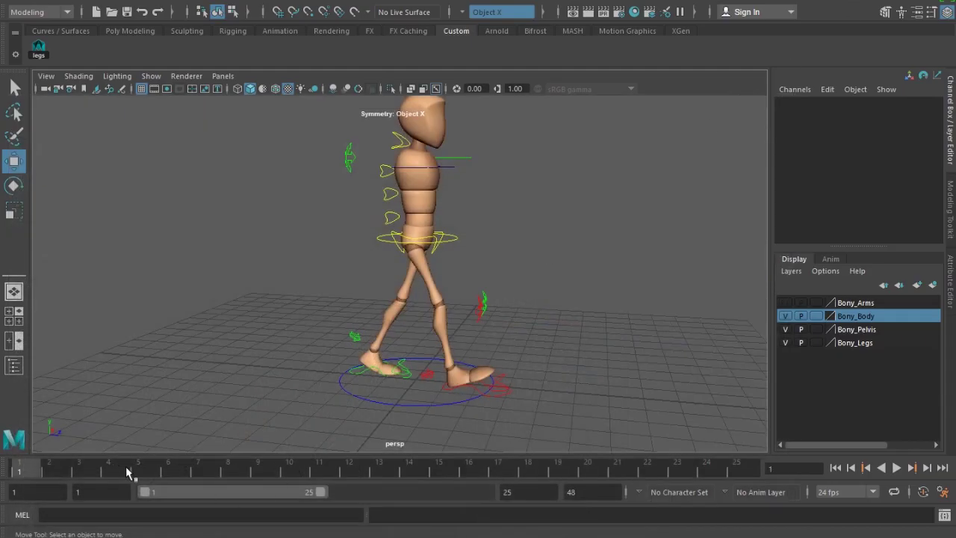
{"action": "left_click_drag", "start_coordinate": [126, 468], "coordinate": [196, 472]}
{"action": "left_click_drag", "start_coordinate": [324, 401], "coordinate": [346, 393], "text": "alt"}
{"action": "left_click_drag", "start_coordinate": [88, 468], "coordinate": [19, 471]}
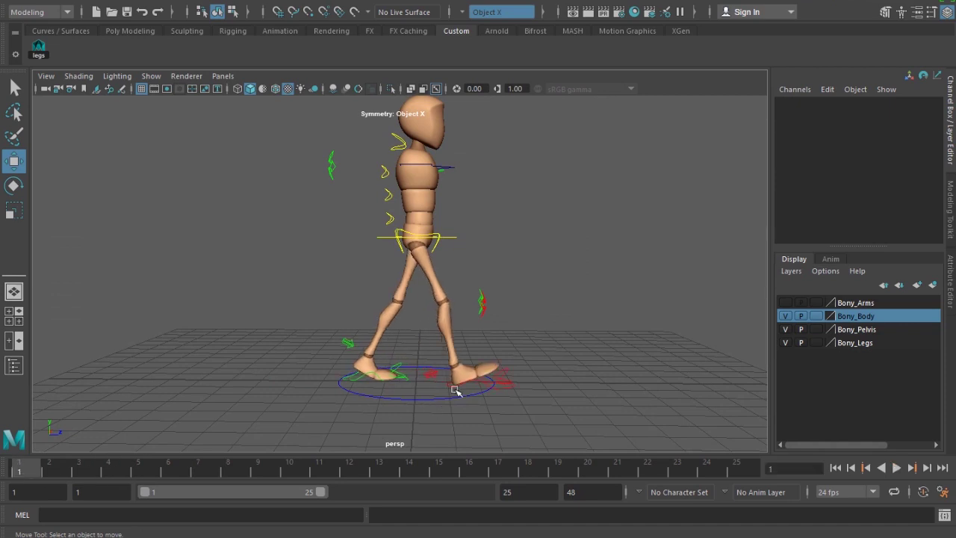
- Set the right foot's Heel Ball to 0 at frame 7
{"action": "left_click", "coordinate": [474, 381]}
{"action": "left_click_drag", "start_coordinate": [94, 472], "coordinate": [196, 475]}
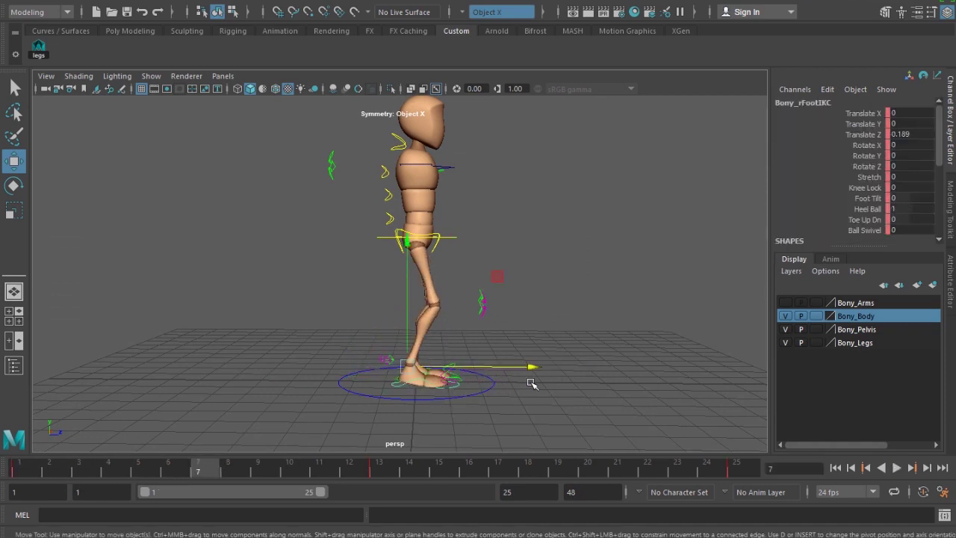
{"action": "right_click_drag", "start_coordinate": [500, 388], "coordinate": [594, 416], "text": "alt"}
{"action": "double_click", "coordinate": [926, 207]}
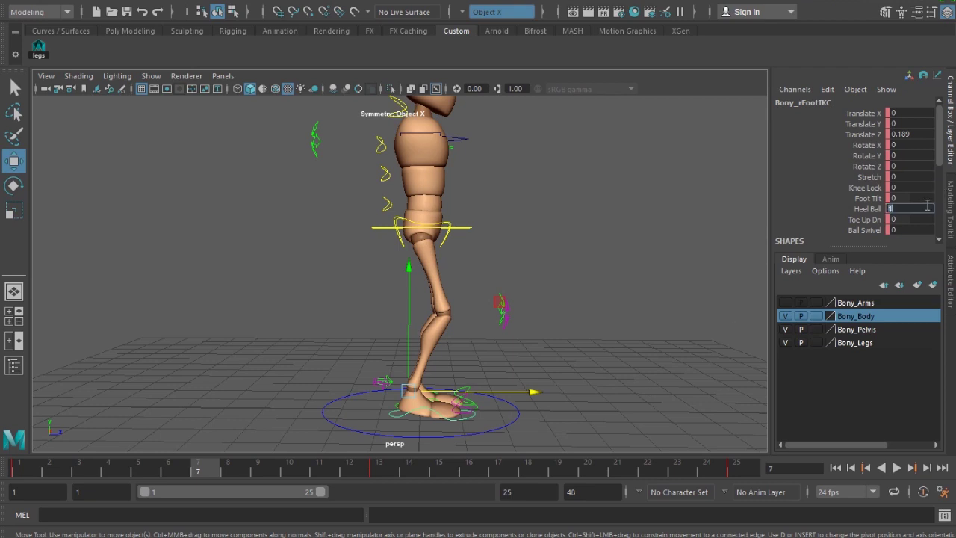
{"action": "type", "text": "0"}
{"action": "key", "text": "Return"}
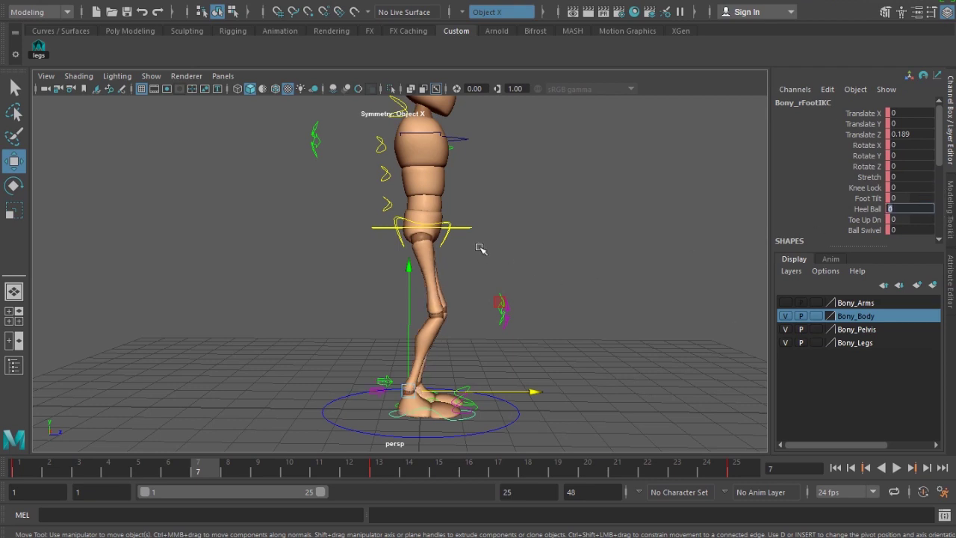
- Raise the root control slightly at frame 7 for the passing position
{"action": "left_click_drag", "start_coordinate": [486, 306], "coordinate": [425, 329], "text": "alt"}
{"action": "left_click", "coordinate": [471, 232]}
{"action": "left_click_drag", "start_coordinate": [444, 266], "coordinate": [481, 254], "text": "alt"}
{"action": "left_click_drag", "start_coordinate": [423, 169], "coordinate": [421, 159]}
- Lift the left foot control to a Translate Y of 0.784 at frame 7
{"action": "left_click_drag", "start_coordinate": [502, 314], "coordinate": [382, 267], "text": "alt"}
{"action": "left_click", "coordinate": [396, 413]}
{"action": "left_click_drag", "start_coordinate": [386, 313], "coordinate": [390, 273]}
- Try rotating the lifted left foot toe-down to a Rotate X of 83.576, and undo the rotation
{"action": "key", "text": "e"}
{"action": "left_click_drag", "start_coordinate": [448, 260], "coordinate": [302, 306]}
{"action": "left_click_drag", "start_coordinate": [302, 307], "coordinate": [386, 303], "text": "alt"}
{"action": "key", "text": "w"}
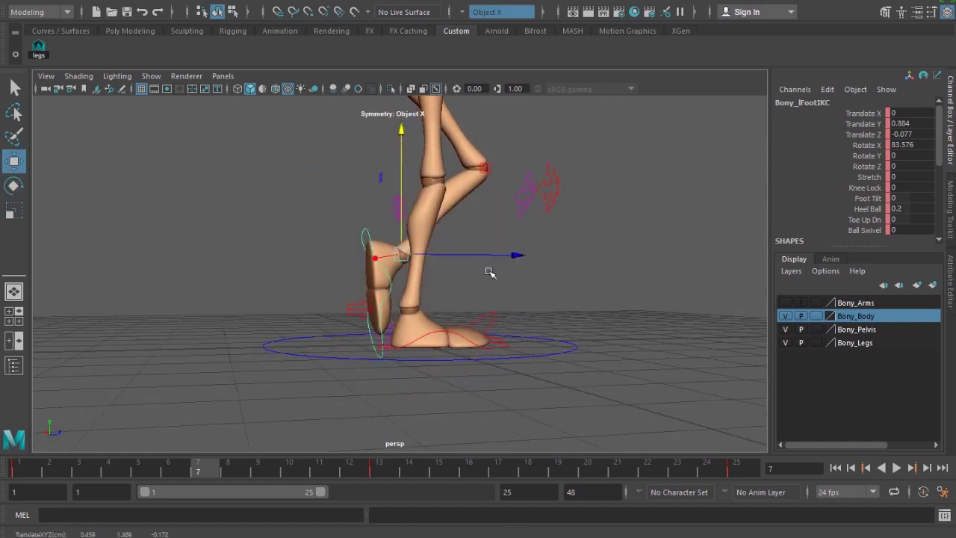
{"action": "key", "text": "ctrl+z"}
{"action": "key", "text": "ctrl+z"}
- Try adjusting the lifted left foot's Heel Ball at frame 7, and undo the change
{"action": "left_click_drag", "start_coordinate": [478, 276], "coordinate": [533, 343], "text": "alt"}
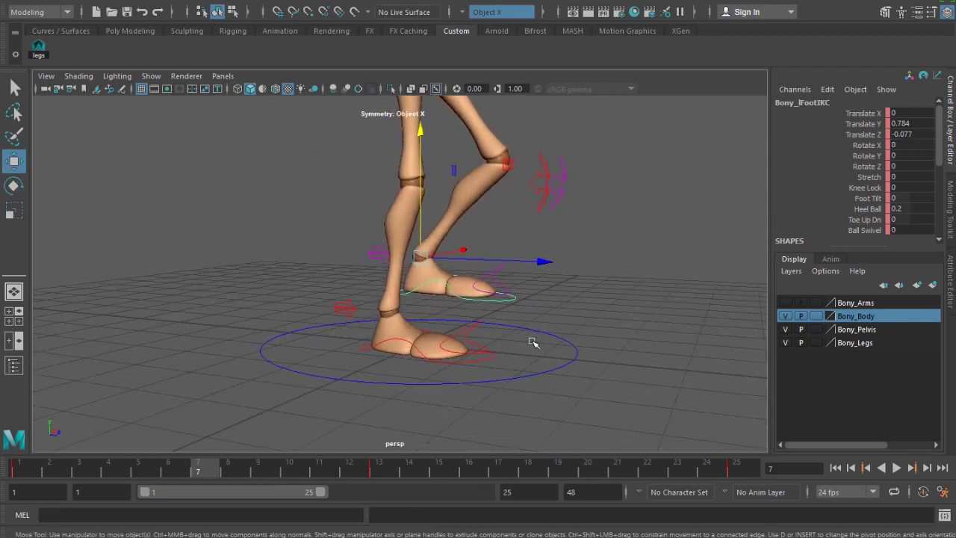
{"action": "left_click", "coordinate": [875, 210]}
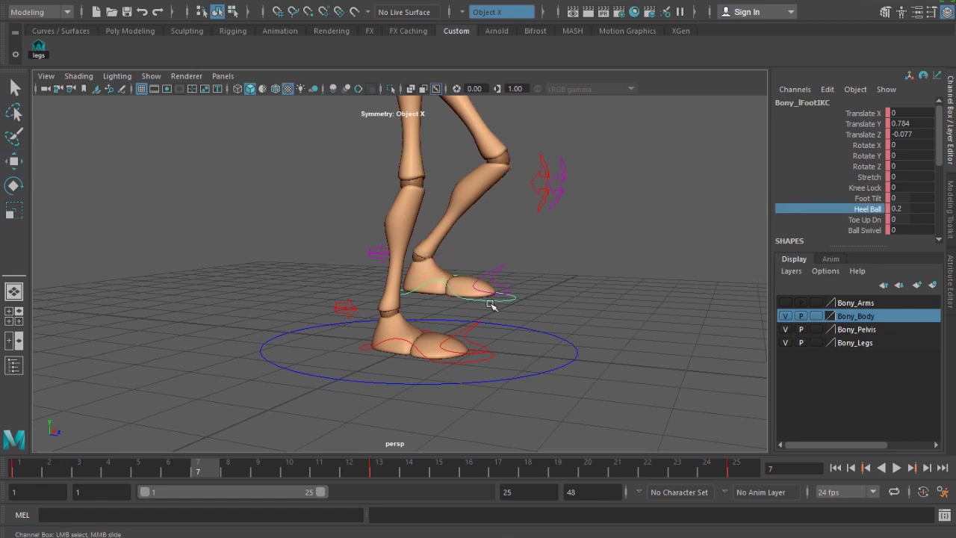
{"action": "mouse_move", "coordinate": [445, 301]}
{"action": "middle_mouse_down"}
{"action": "mouse_move", "coordinate": [523, 298]}
{"action": "mouse_move", "coordinate": [437, 281]}
{"action": "mouse_move", "coordinate": [606, 299]}
{"action": "mouse_move", "coordinate": [439, 302]}
{"action": "middle_mouse_up"}
{"action": "key", "text": "ctrl+z"}
{"action": "key", "text": "ctrl+z"}
{"action": "left_click_drag", "start_coordinate": [474, 323], "coordinate": [504, 306], "text": "alt"}
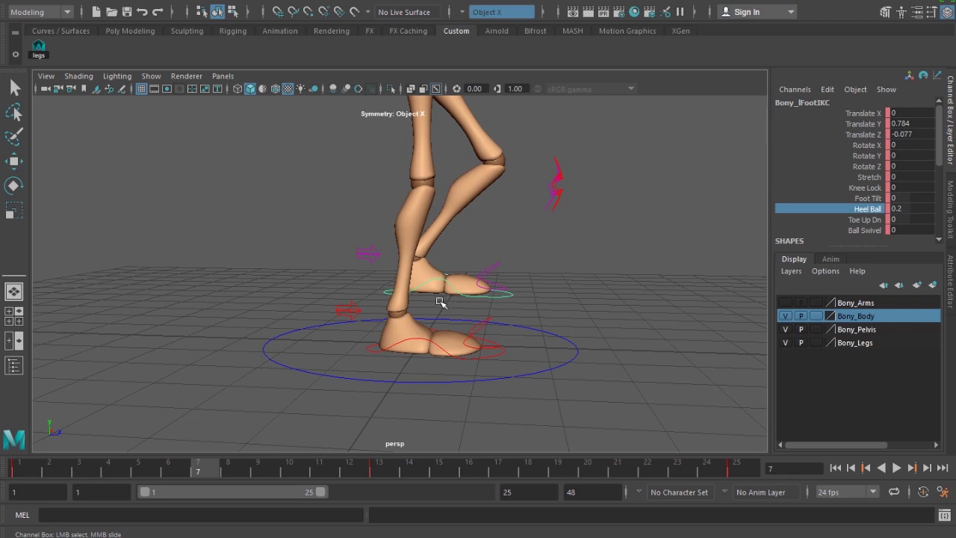
- Rotate the lifted left foot toe-down to a Rotate X of 82.815 and raise it to a Translate Y of about 0.823 at frame 7
{"action": "key", "text": "e"}
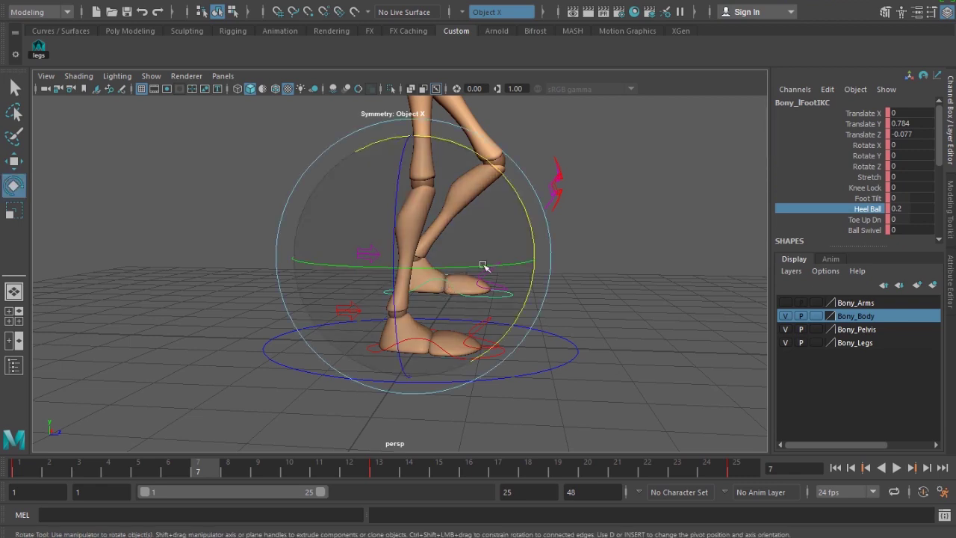
{"action": "left_click_drag", "start_coordinate": [516, 194], "coordinate": [356, 332]}
{"action": "key", "text": "space"}
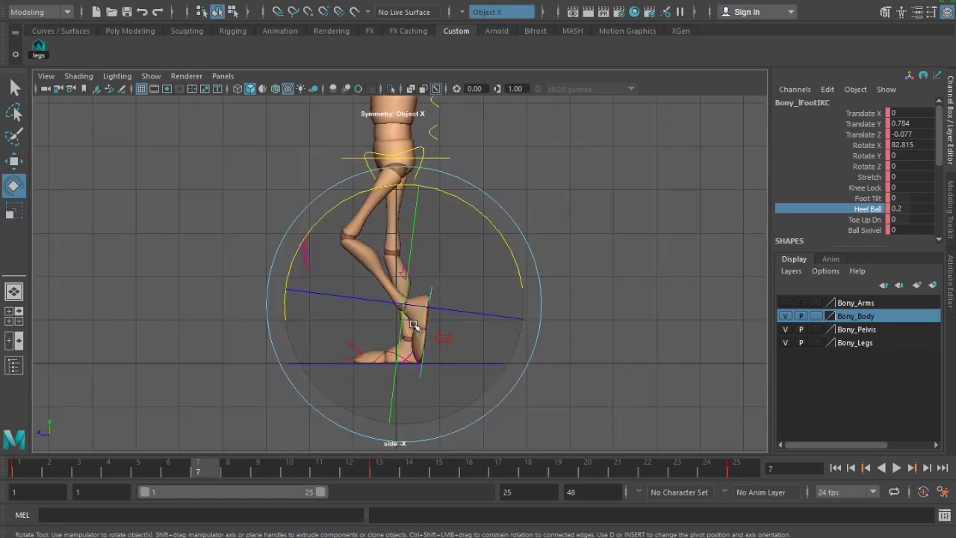
{"action": "scroll", "coordinate": [356, 332], "scroll_direction": "up", "scroll_amount": 3}
{"action": "key", "text": "w"}
{"action": "left_click_drag", "start_coordinate": [407, 251], "coordinate": [407, 241]}
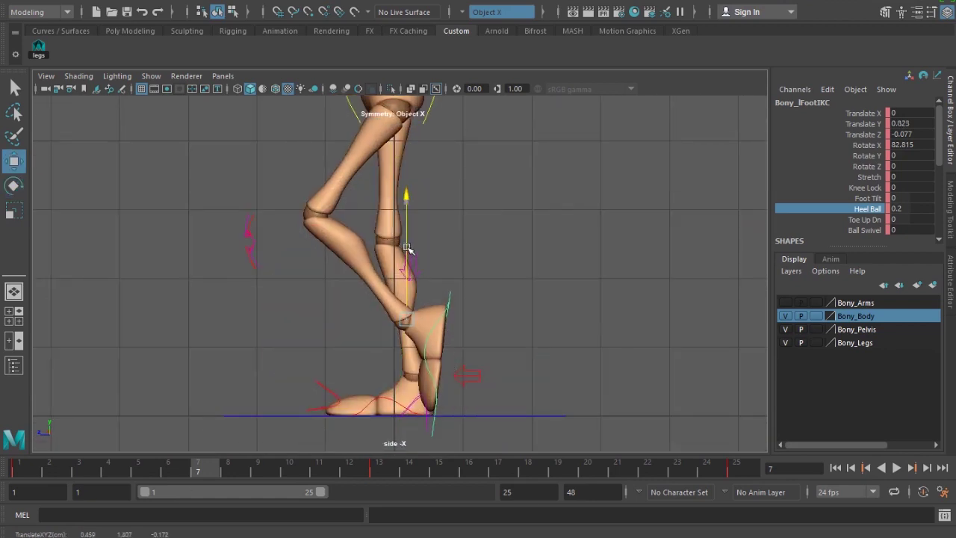
{"action": "key", "text": "space"}
- Select all the leg controls and key the passing pose at frame 7
{"action": "left_click_drag", "start_coordinate": [413, 292], "coordinate": [397, 362], "text": "alt"}
{"action": "left_click", "coordinate": [42, 51]}
{"action": "key", "text": "s"}
{"action": "scroll", "coordinate": [369, 360], "scroll_direction": "down", "scroll_amount": 2}
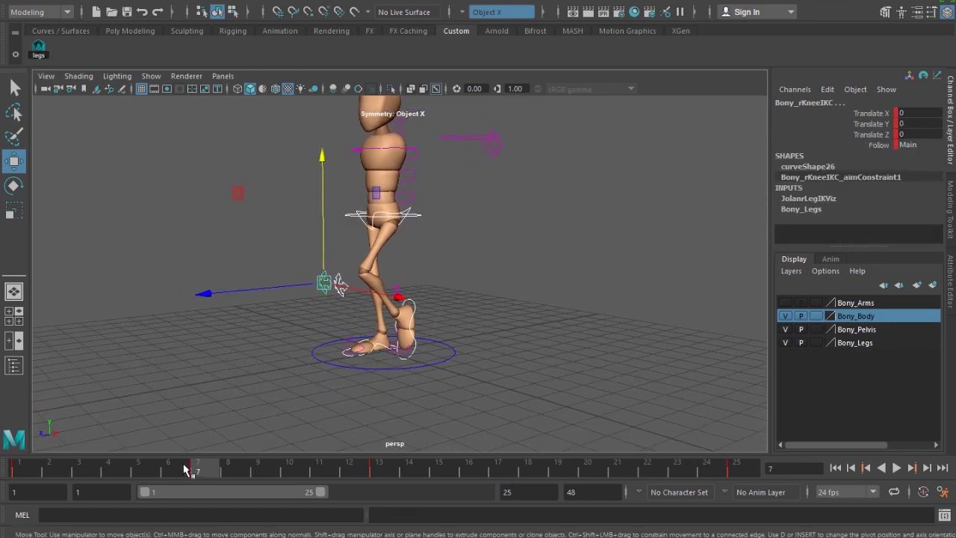
- Scrub back to frame 1 and play the animation to check the first passing pose
{"action": "left_click_drag", "start_coordinate": [186, 469], "coordinate": [8, 466]}
{"action": "key", "text": "alt+v"}
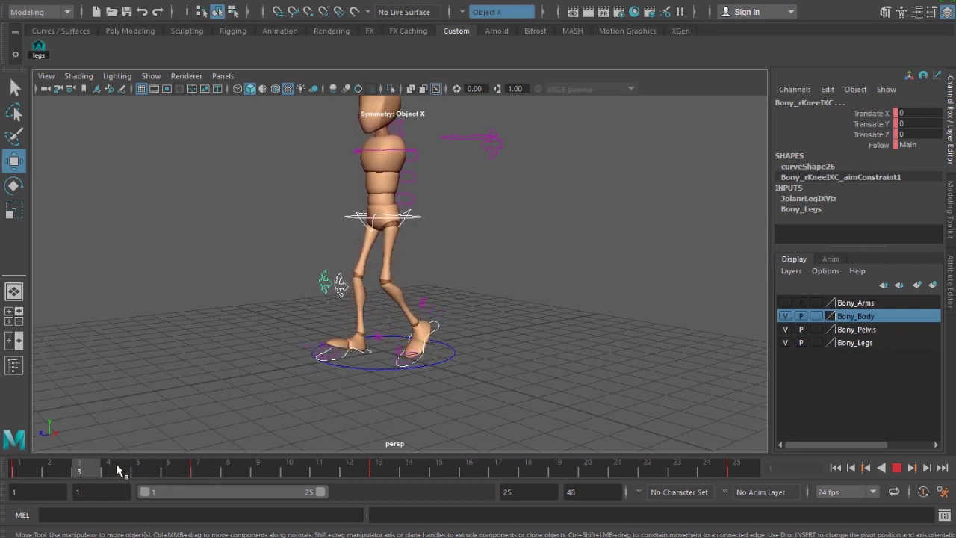
{"action": "key", "text": "Escape"}
- Lower the root control to a Translate Y of -0.192 at frame 1, key that value at frame 25, and play the cycle
{"action": "left_click", "coordinate": [421, 221]}
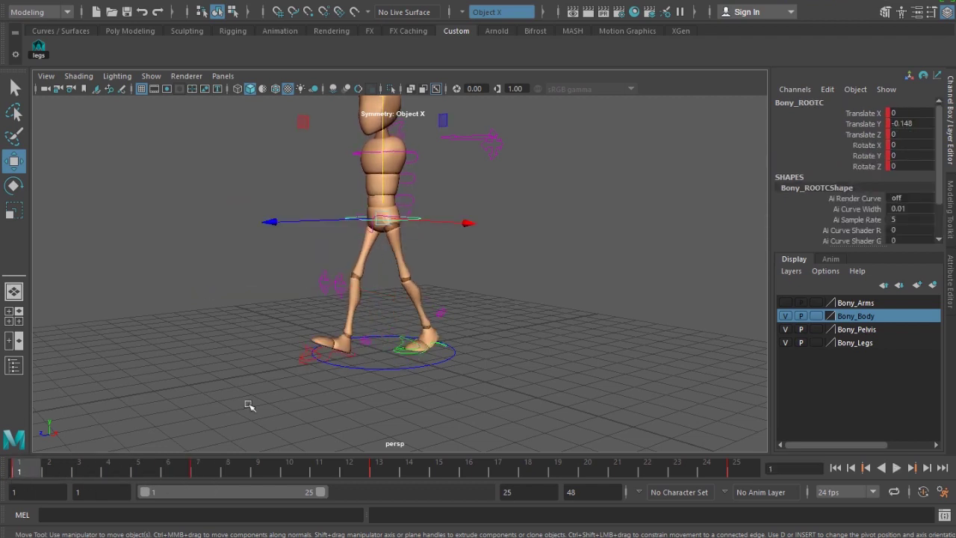
{"action": "left_click_drag", "start_coordinate": [161, 469], "coordinate": [19, 469]}
{"action": "left_click_drag", "start_coordinate": [389, 162], "coordinate": [386, 155]}
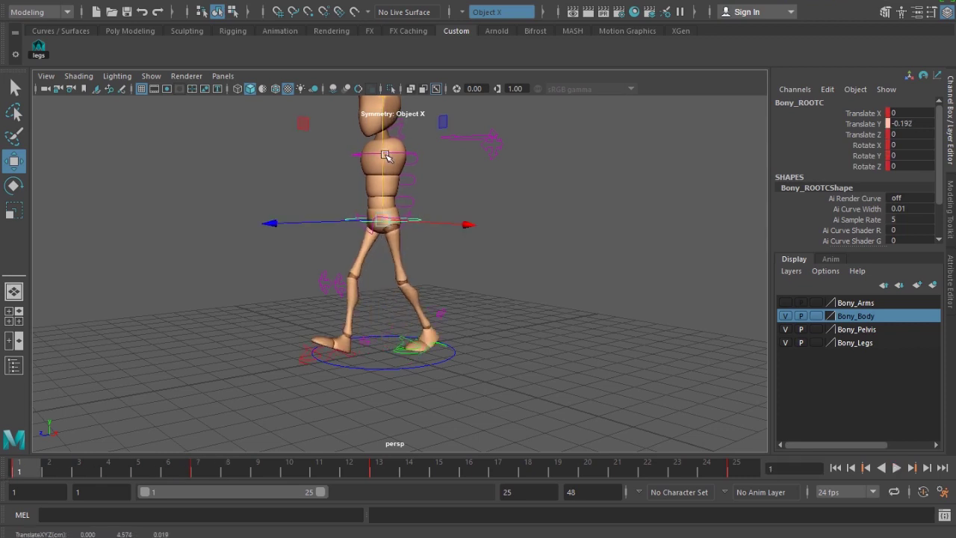
{"action": "left_click_drag", "start_coordinate": [32, 469], "coordinate": [748, 472]}
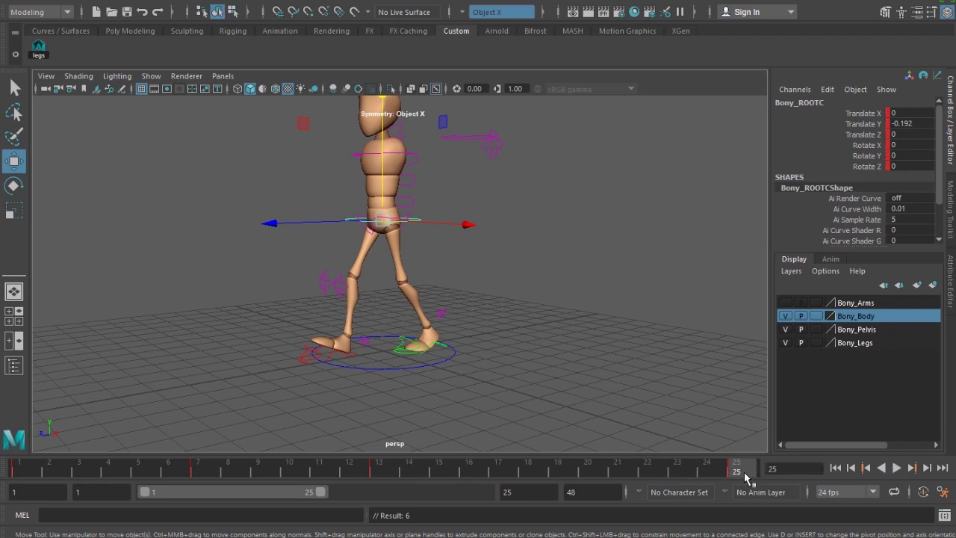
{"action": "key", "text": "alt+v"}
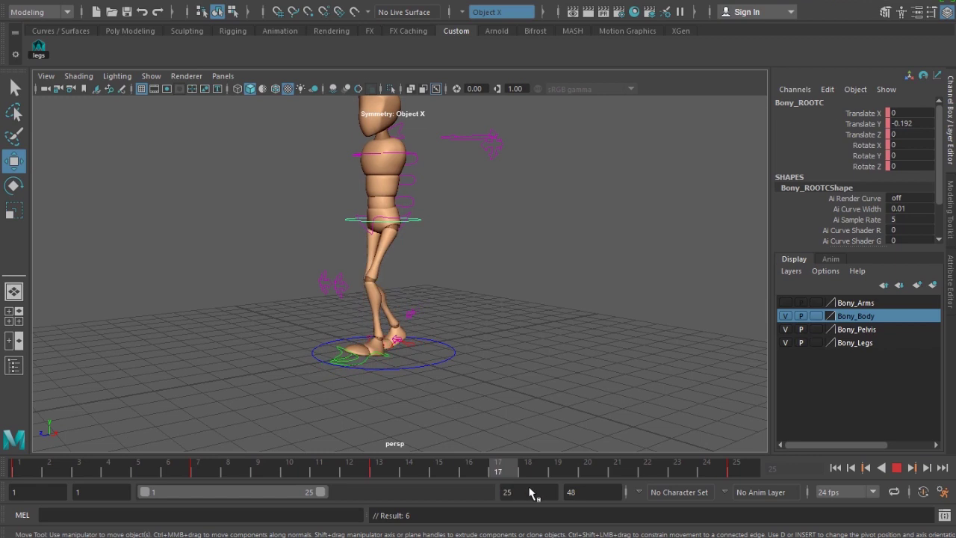
- Raise the root control to a Translate Y of -0.015 at frame 19 for the second passing position
{"action": "left_click_drag", "start_coordinate": [393, 469], "coordinate": [555, 472]}
{"action": "scroll", "coordinate": [404, 394], "scroll_direction": "up", "scroll_amount": 2}
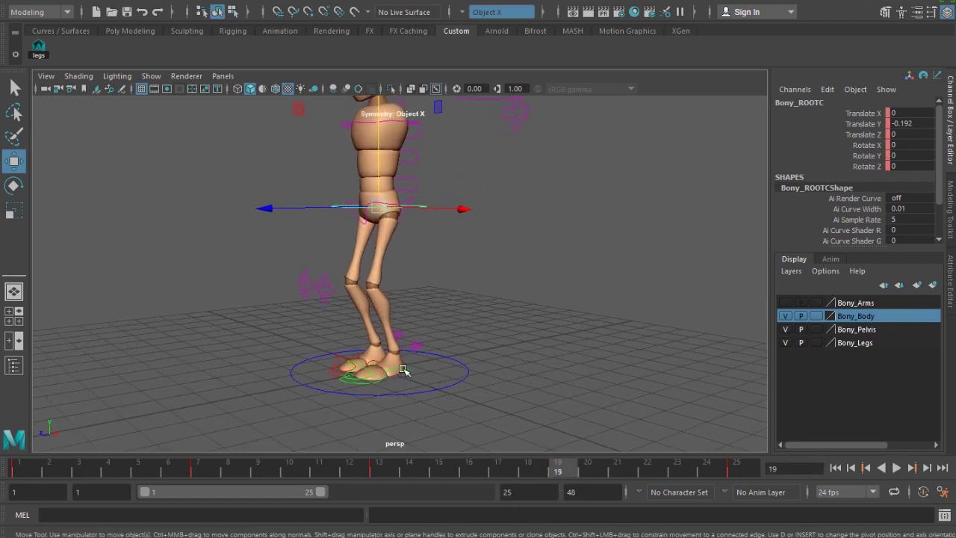
{"action": "left_click", "coordinate": [403, 370]}
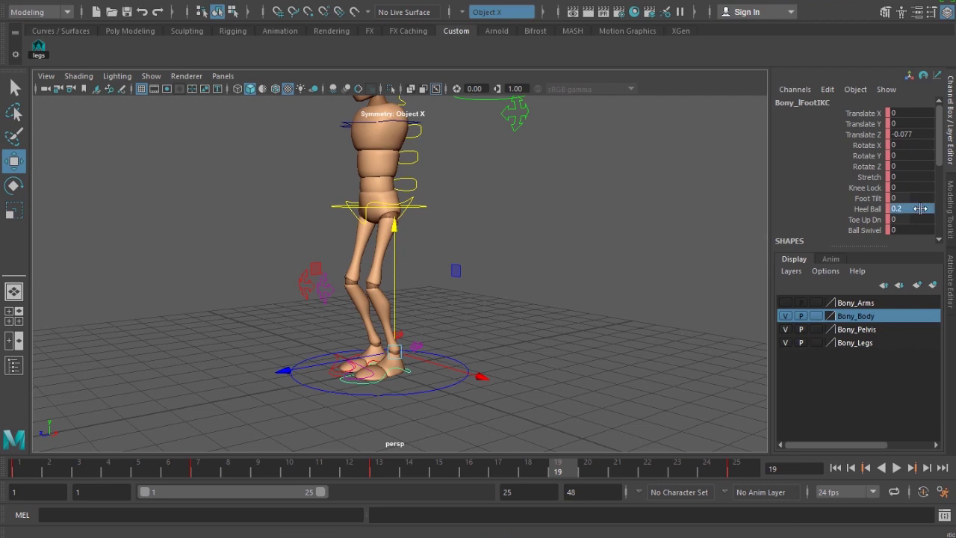
{"action": "left_click", "coordinate": [422, 204]}
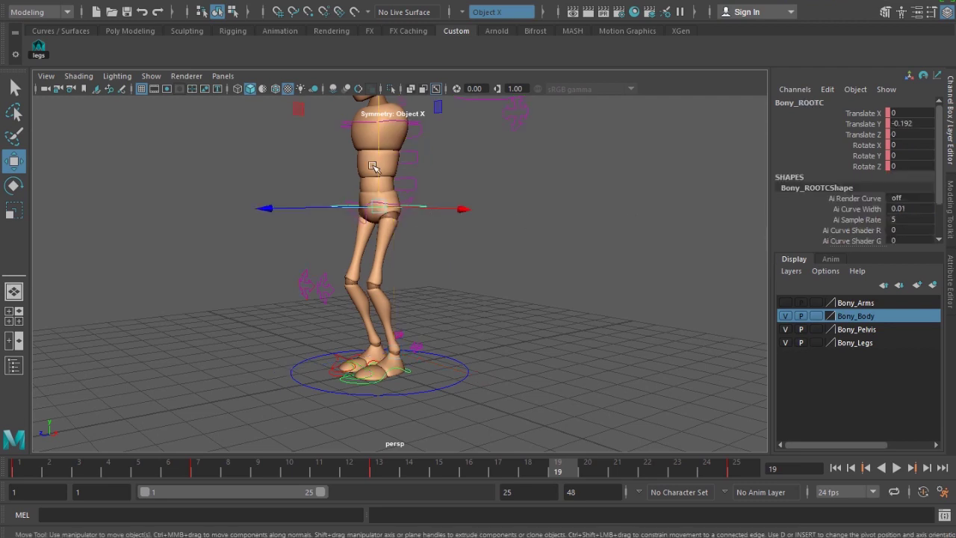
{"action": "left_click_drag", "start_coordinate": [379, 150], "coordinate": [382, 143]}
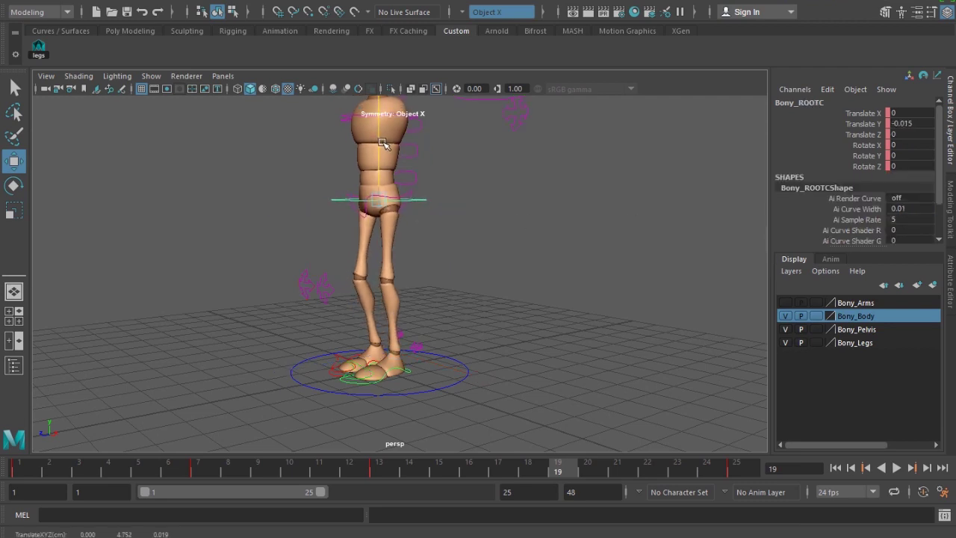
{"action": "left_click", "coordinate": [329, 387]}
- Lift the right foot control to a Translate Y of -0.801 at frame 19 and set its Heel Ball to 0
{"action": "left_click_drag", "start_coordinate": [328, 387], "coordinate": [458, 396], "text": "alt"}
{"action": "left_click", "coordinate": [398, 368]}
{"action": "left_click_drag", "start_coordinate": [415, 268], "coordinate": [416, 239]}
{"action": "key", "text": "e"}
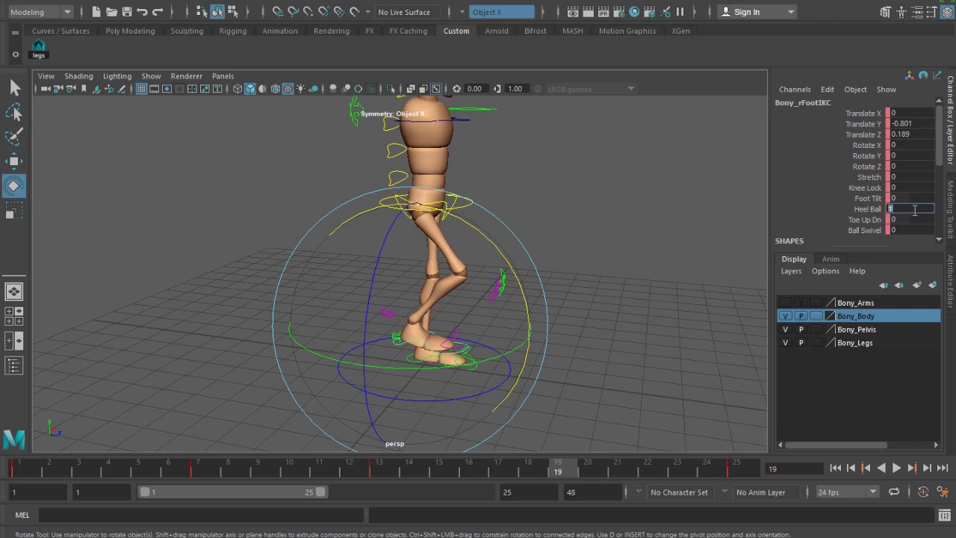
- Rotate the lifted right foot toe-down to a Rotate X of 85.061 at frame 19
{"action": "left_click_drag", "start_coordinate": [489, 246], "coordinate": [482, 409]}
{"action": "key", "text": "space"}
{"action": "left_click_drag", "start_coordinate": [434, 343], "coordinate": [458, 333]}
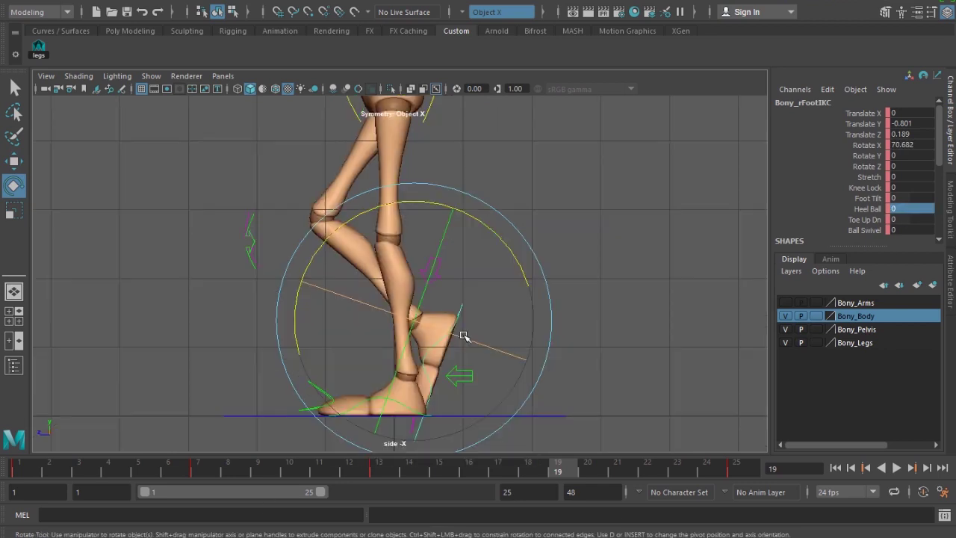
{"action": "middle_click_drag", "start_coordinate": [480, 345], "coordinate": [480, 275], "text": "alt"}
{"action": "scroll", "coordinate": [481, 275], "scroll_direction": "up", "scroll_amount": 2}
{"action": "left_click_drag", "start_coordinate": [481, 276], "coordinate": [508, 306]}
- Move the right foot to a Translate Y of -0.863 and Translate Z of -0.003, and key all leg controls at frame 19
{"action": "key", "text": "w"}
{"action": "left_click_drag", "start_coordinate": [424, 248], "coordinate": [396, 235]}
{"action": "key", "text": "space"}
{"action": "left_click_drag", "start_coordinate": [393, 273], "coordinate": [391, 251]}
{"action": "scroll", "coordinate": [391, 252], "scroll_direction": "down", "scroll_amount": 2}
{"action": "middle_click_drag", "start_coordinate": [391, 252], "coordinate": [375, 300], "text": "alt"}
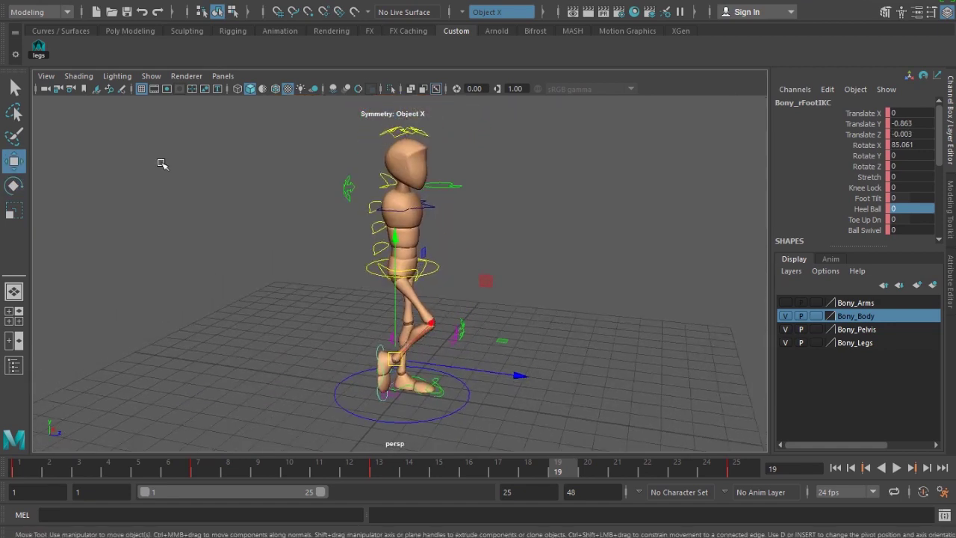
{"action": "left_click", "coordinate": [39, 50]}
{"action": "left_click_drag", "start_coordinate": [523, 379], "coordinate": [512, 402], "text": "alt"}
- Hide the NURBS curves in the viewport and play the walk cycle from frame 1 to review it
{"action": "left_click", "coordinate": [151, 75]}
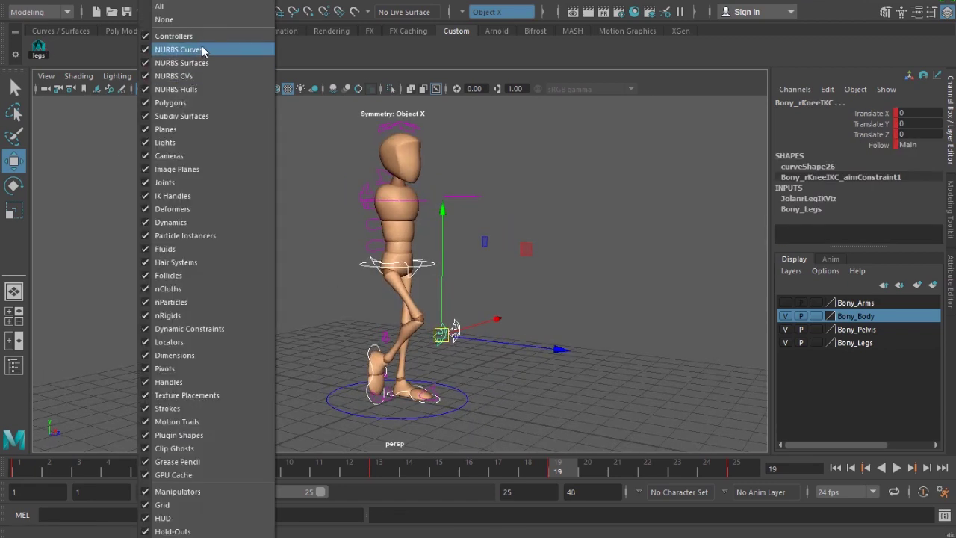
{"action": "left_click", "coordinate": [205, 49]}
{"action": "left_click", "coordinate": [633, 335]}
{"action": "left_click", "coordinate": [837, 468]}
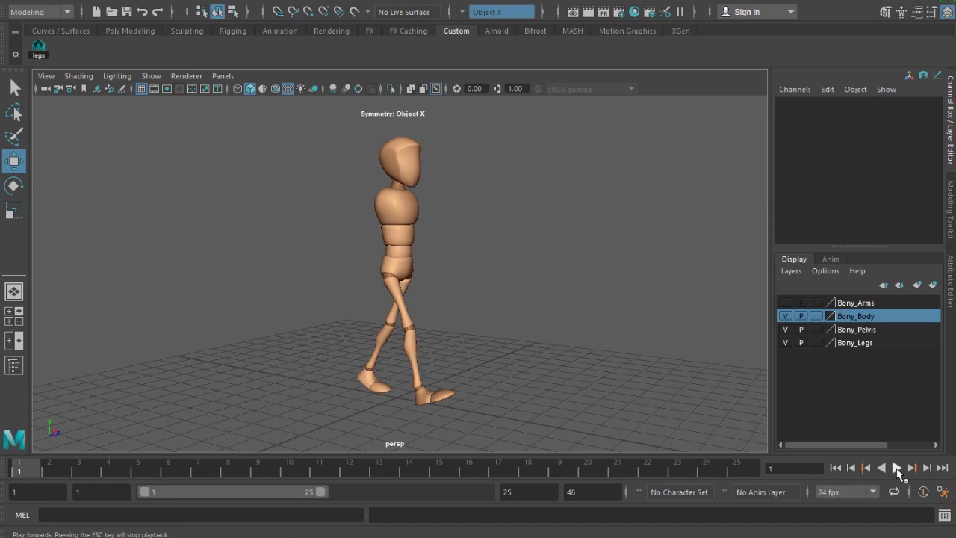
{"action": "left_click", "coordinate": [896, 469]}
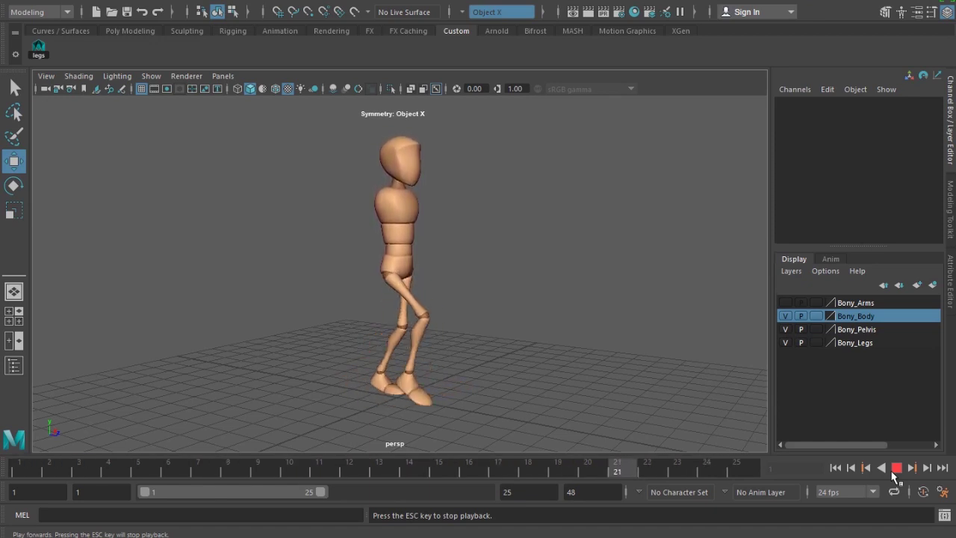
{"action": "left_click", "coordinate": [902, 469]}
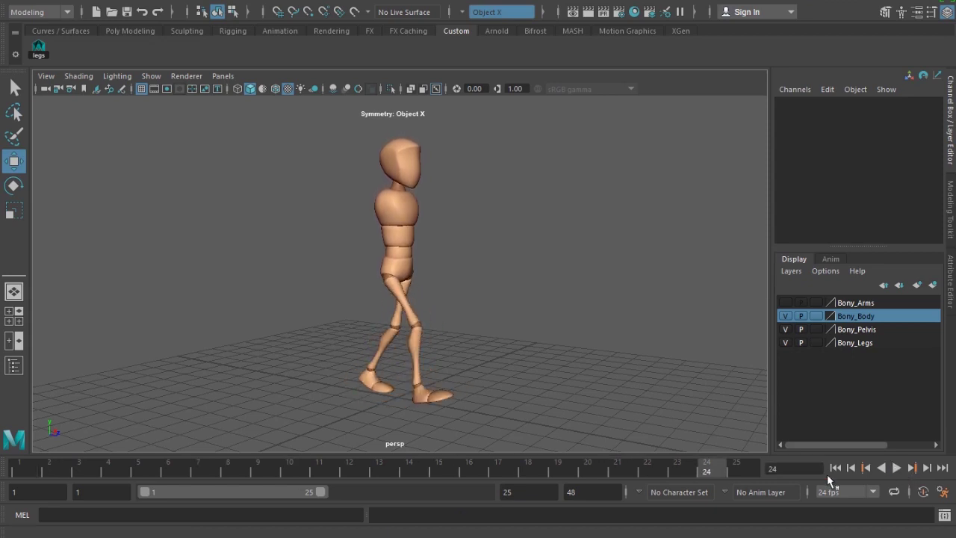
- Return to frame 1, view the character from the front, and show the NURBS curves again
{"action": "left_click", "coordinate": [835, 469]}
{"action": "left_click_drag", "start_coordinate": [480, 294], "coordinate": [397, 282], "text": "alt"}
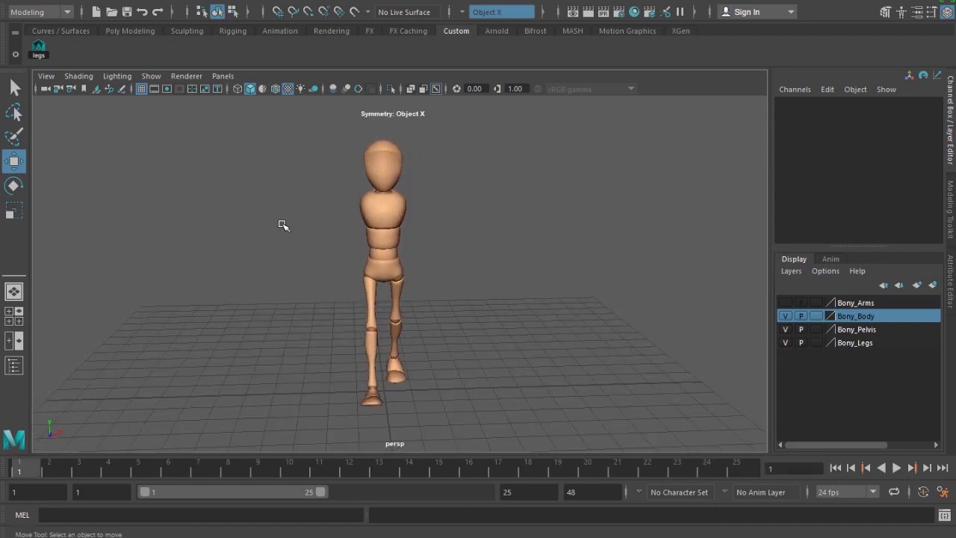
{"action": "left_click", "coordinate": [151, 75]}
{"action": "left_click", "coordinate": [252, 57]}
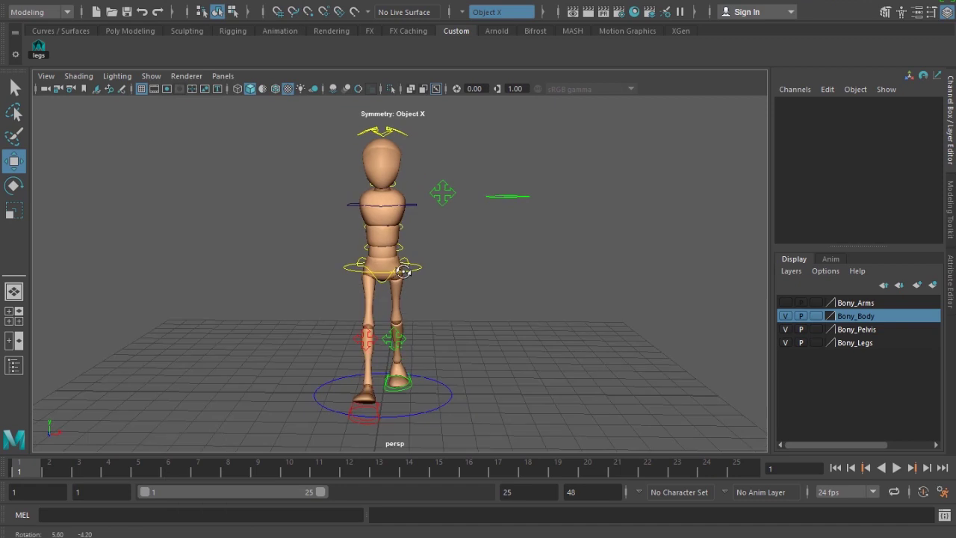
- In the front view, shift the root control over the planted right foot to a Translate X of -0.399 at frame 7 and key it
{"action": "left_click", "coordinate": [420, 269]}
{"action": "left_click_drag", "start_coordinate": [434, 299], "coordinate": [413, 319], "text": "alt"}
{"action": "key", "text": "space"}
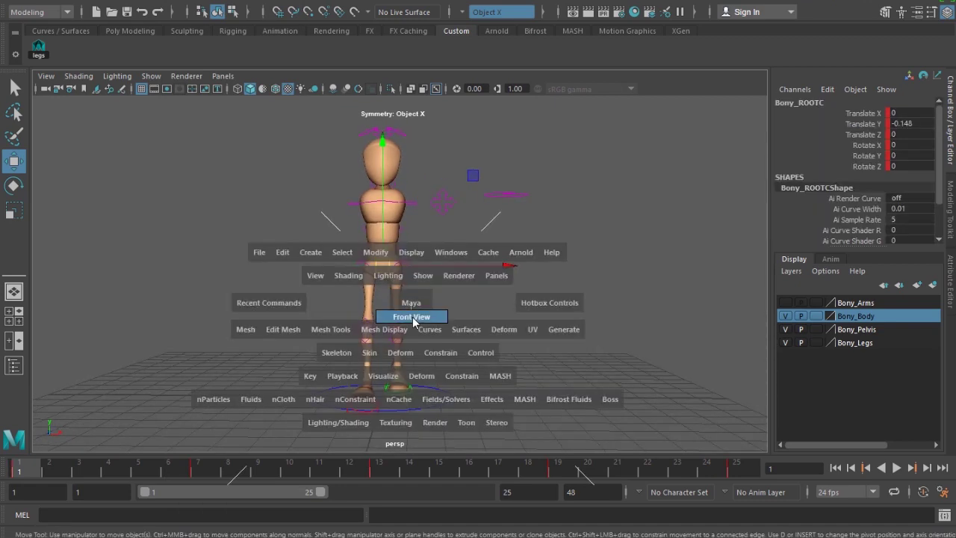
{"action": "scroll", "coordinate": [412, 317], "scroll_direction": "down", "scroll_amount": 3}
{"action": "middle_click_drag", "start_coordinate": [412, 316], "coordinate": [406, 352], "text": "alt"}
{"action": "scroll", "coordinate": [457, 300], "scroll_direction": "up", "scroll_amount": 1}
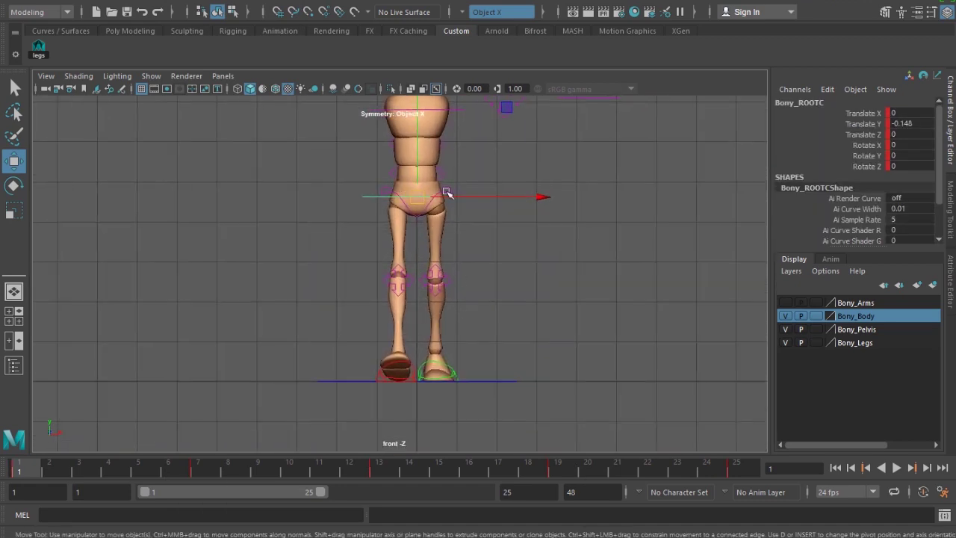
{"action": "left_click_drag", "start_coordinate": [168, 465], "coordinate": [196, 469]}
{"action": "left_click_drag", "start_coordinate": [539, 192], "coordinate": [524, 194]}
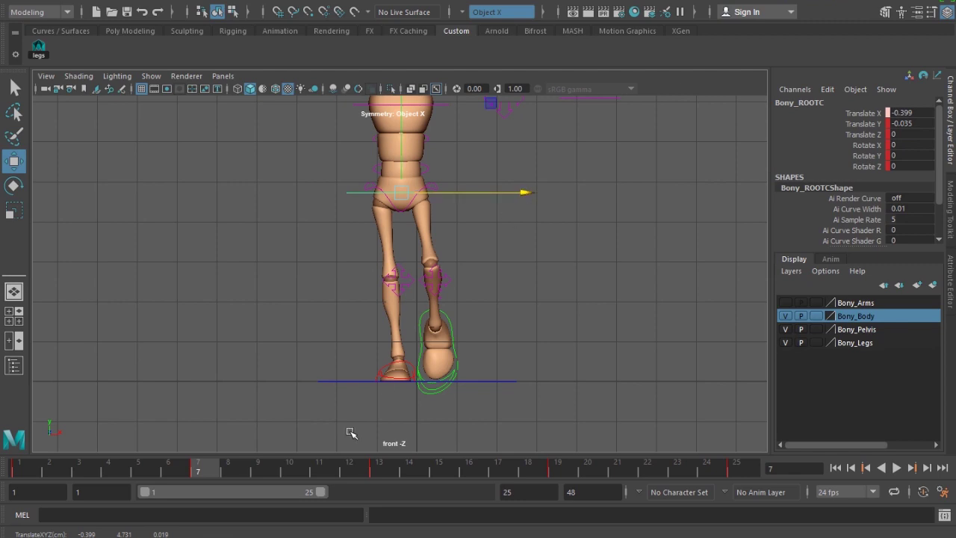
{"action": "key", "text": "s"}
- Shift the root control over the planted left foot to a Translate X of 0.399 at frame 19
{"action": "key", "text": "alt+v"}
{"action": "left_click", "coordinate": [413, 472]}
{"action": "mouse_move", "coordinate": [422, 478]}
{"action": "left_mouse_down"}
{"action": "mouse_move", "coordinate": [80, 473]}
{"action": "mouse_move", "coordinate": [558, 473]}
{"action": "left_mouse_up"}
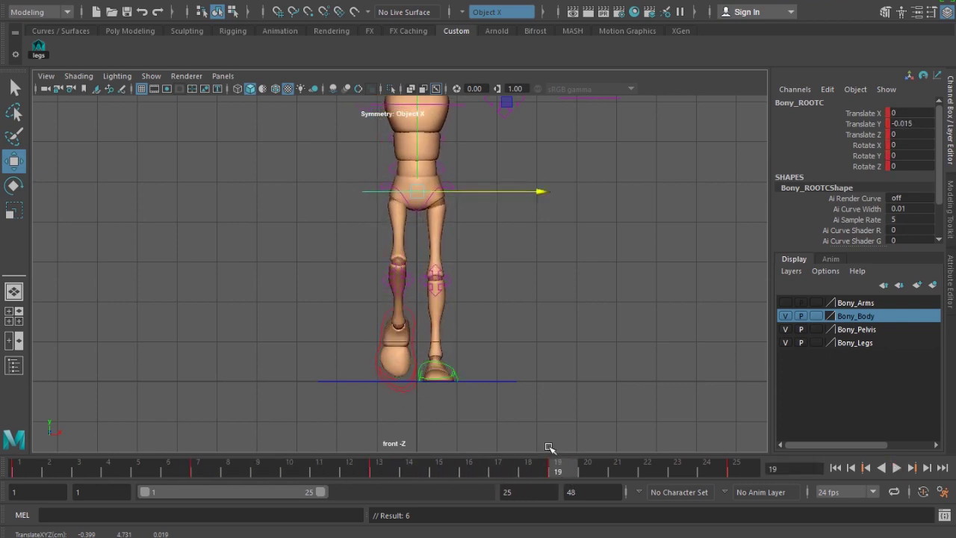
{"action": "left_click_drag", "start_coordinate": [524, 192], "coordinate": [540, 194]}
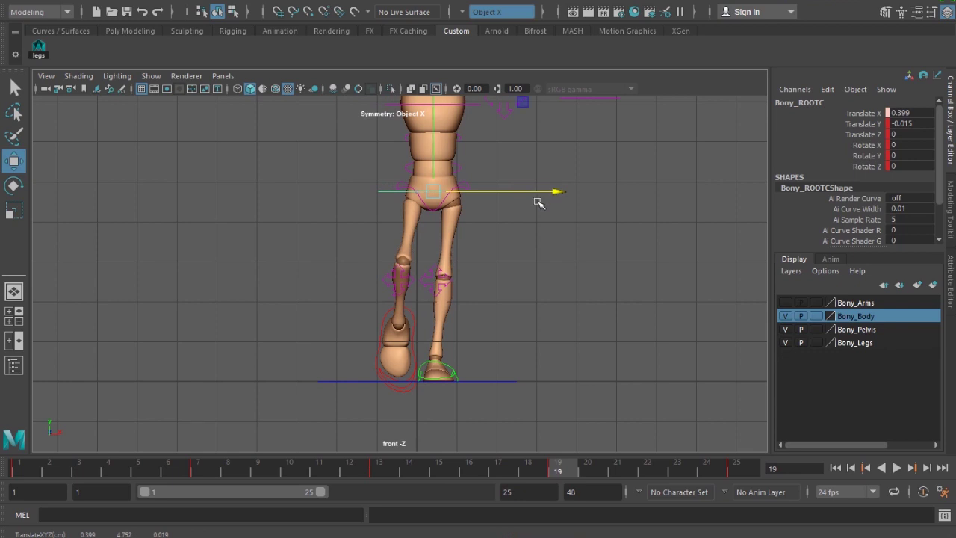
{"action": "left_click", "coordinate": [621, 352]}
- Play the walk cycle in the perspective view to check the side-to-side weight shift, and return to frame 1
{"action": "key", "text": "space"}
{"action": "left_click_drag", "start_coordinate": [577, 342], "coordinate": [565, 305]}
{"action": "scroll", "coordinate": [513, 326], "scroll_direction": "up", "scroll_amount": 3}
{"action": "left_click_drag", "start_coordinate": [501, 340], "coordinate": [490, 346], "text": "alt"}
{"action": "left_click", "coordinate": [896, 468]}
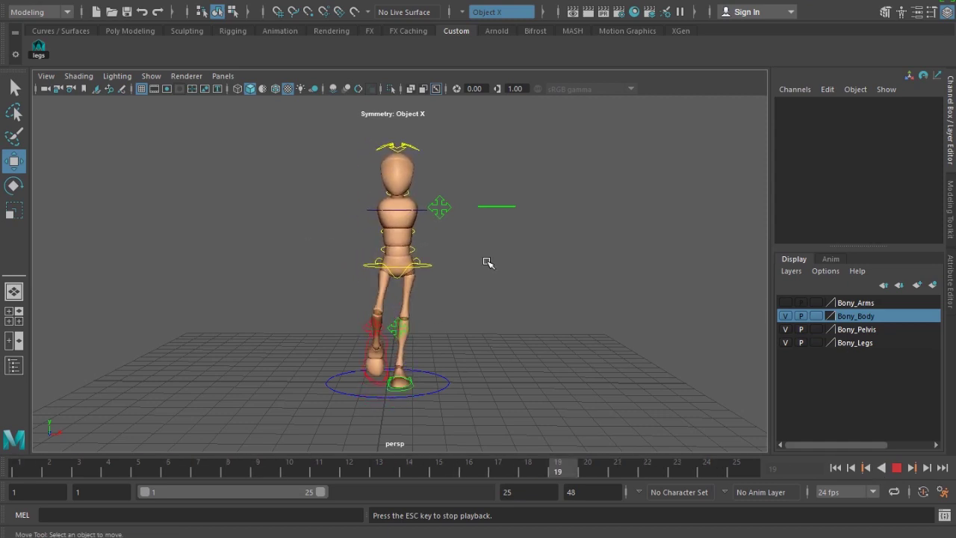
{"action": "left_click", "coordinate": [896, 468]}
{"action": "left_click", "coordinate": [835, 469]}
- Rotate the root control to a Rotate Y of 14.524 at frame 1
{"action": "left_click_drag", "start_coordinate": [523, 336], "coordinate": [433, 273], "text": "alt"}
{"action": "left_click", "coordinate": [434, 273]}
{"action": "right_click_drag", "start_coordinate": [403, 318], "coordinate": [446, 346], "text": "alt"}
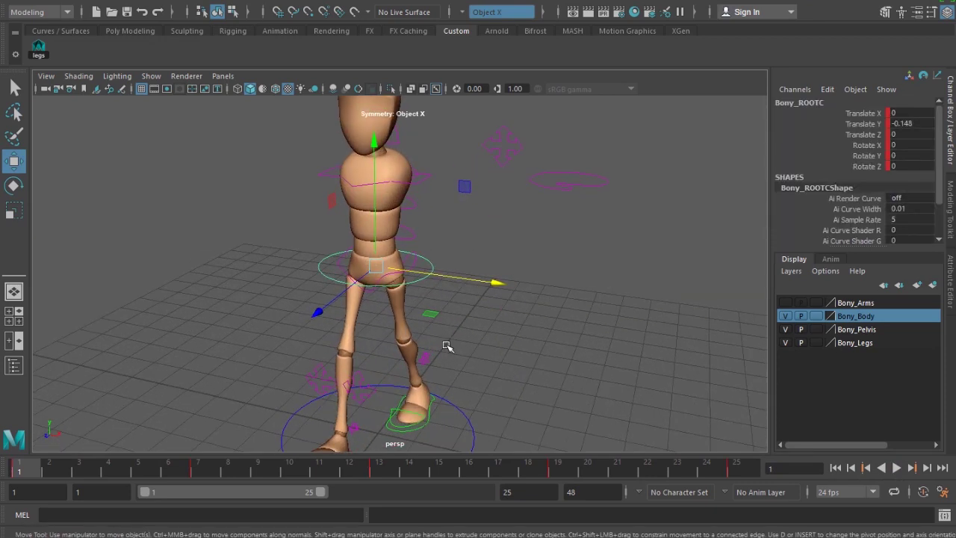
{"action": "key", "text": "e"}
{"action": "left_click_drag", "start_coordinate": [391, 306], "coordinate": [415, 314]}
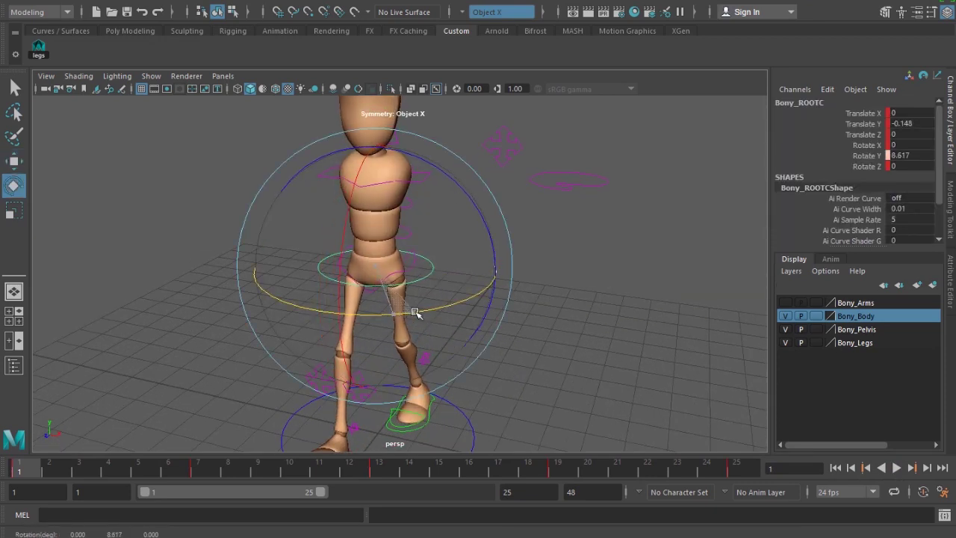
{"action": "key", "text": "ctrl+z"}
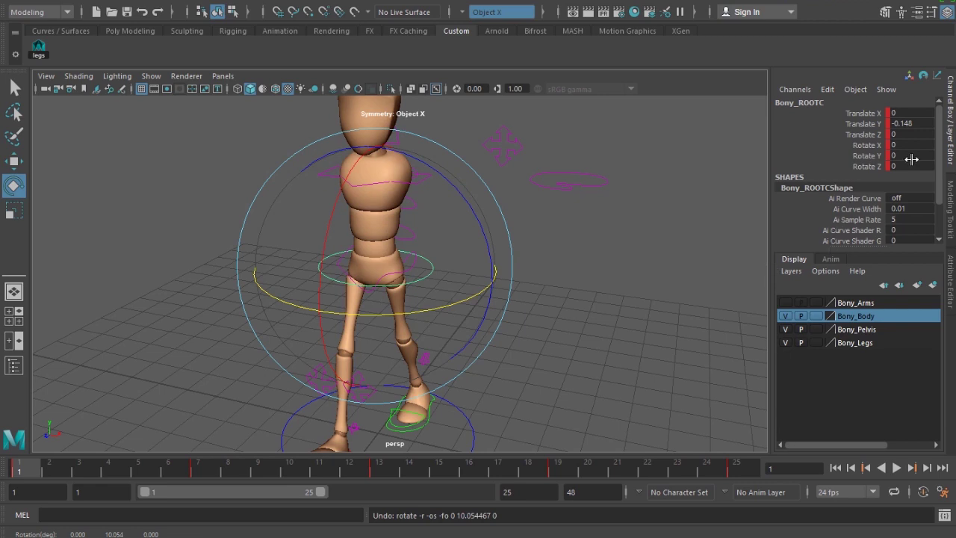
{"action": "left_click_drag", "start_coordinate": [462, 304], "coordinate": [492, 293]}
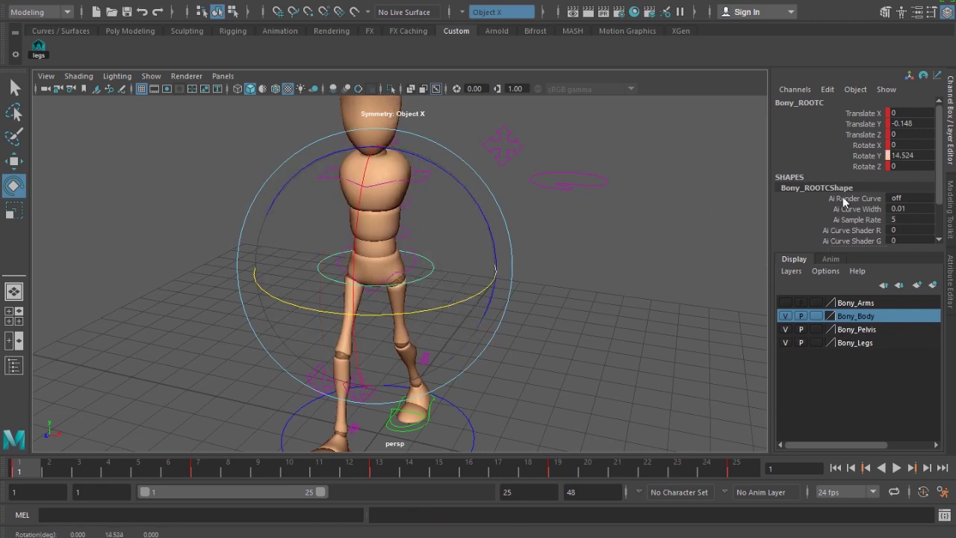
- Undo the freehand root rotation, set the root control's Rotate Y to 10 at frame 1 and key it
{"action": "key", "text": "ctrl+z"}
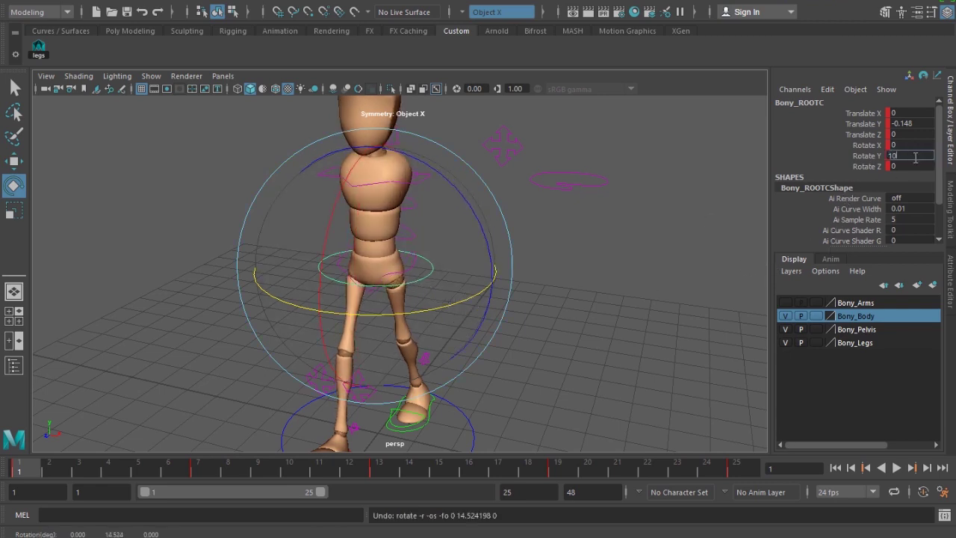
{"action": "left_click", "coordinate": [920, 155]}
{"action": "type", "text": "10"}
{"action": "key", "text": "Return"}
{"action": "key", "text": "s"}
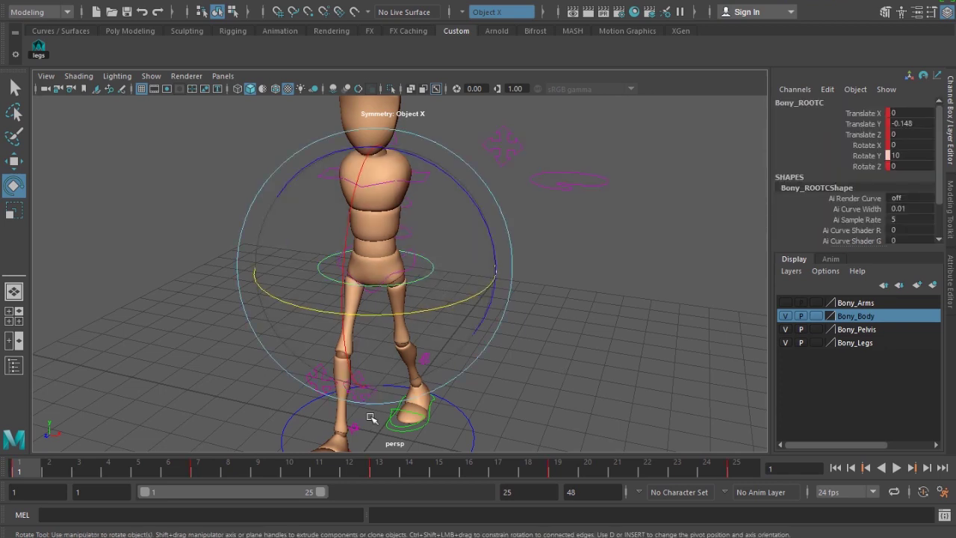
- Set the root control's Rotate Y to -10 at frame 13, turn on automatic keyframing, and key the root control
{"action": "left_click", "coordinate": [379, 467]}
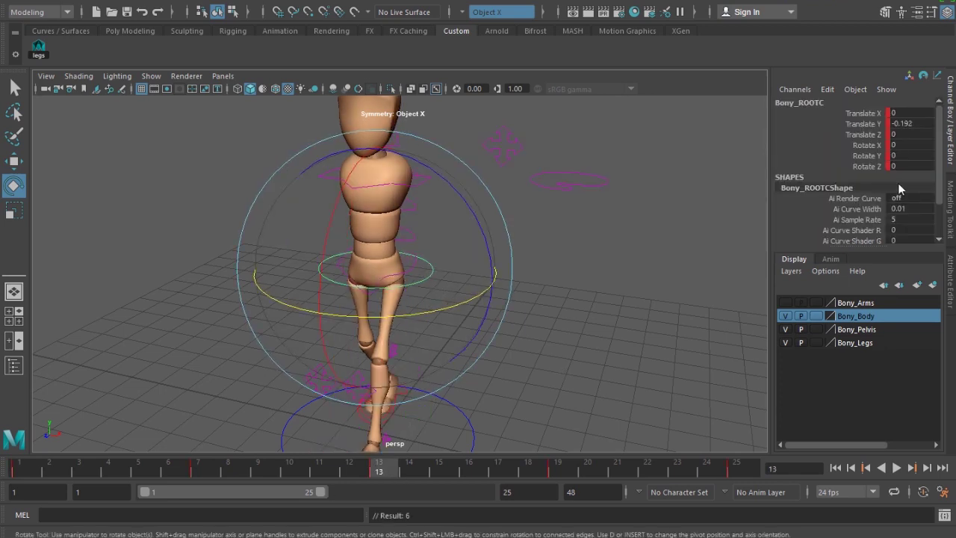
{"action": "left_click", "coordinate": [887, 156]}
{"action": "type", "text": "-10"}
{"action": "key", "text": "Return"}
{"action": "left_click", "coordinate": [634, 290]}
{"action": "left_click", "coordinate": [428, 274]}
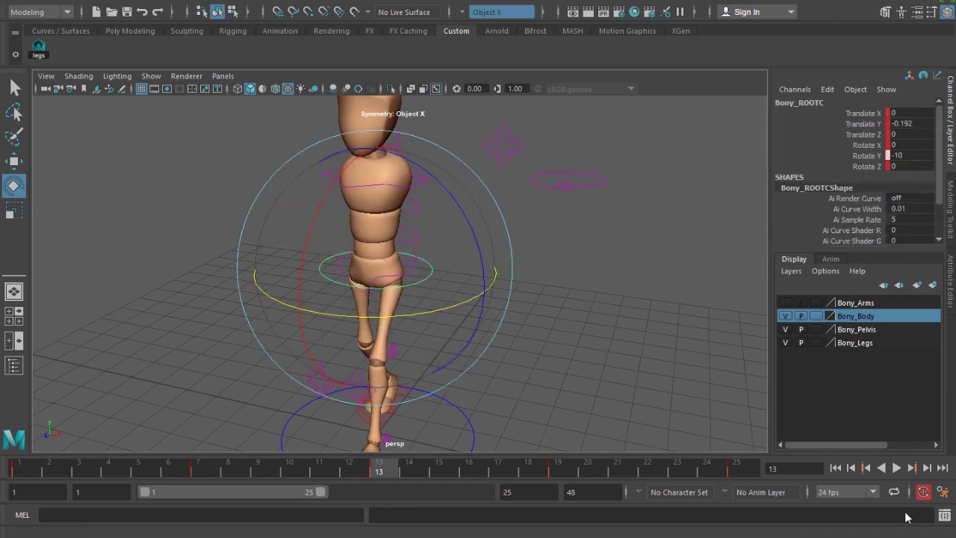
{"action": "left_click", "coordinate": [575, 346]}
{"action": "left_click", "coordinate": [429, 272]}
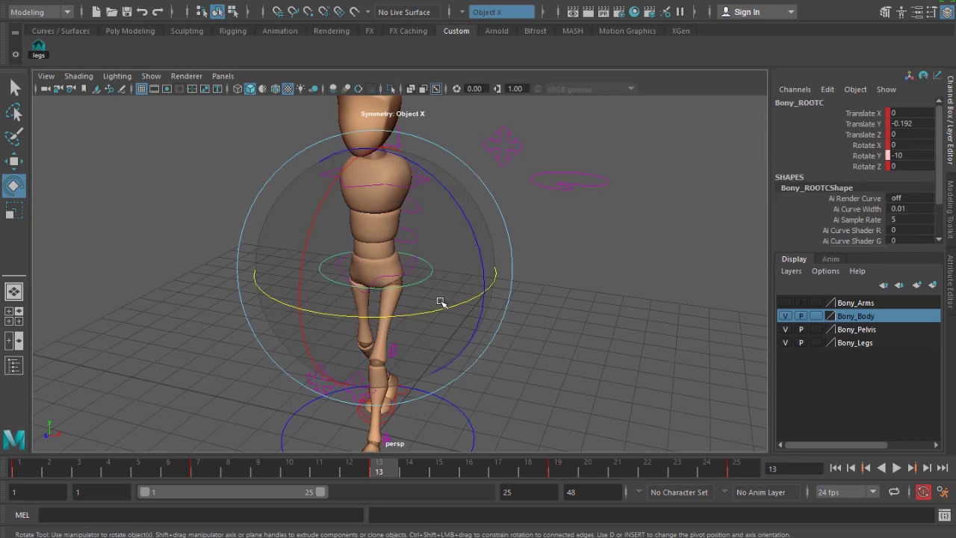
{"action": "key", "text": "s"}
- Enter the root control's Rotate Y at frame 25, the closing contact pose
{"action": "left_click", "coordinate": [736, 468]}
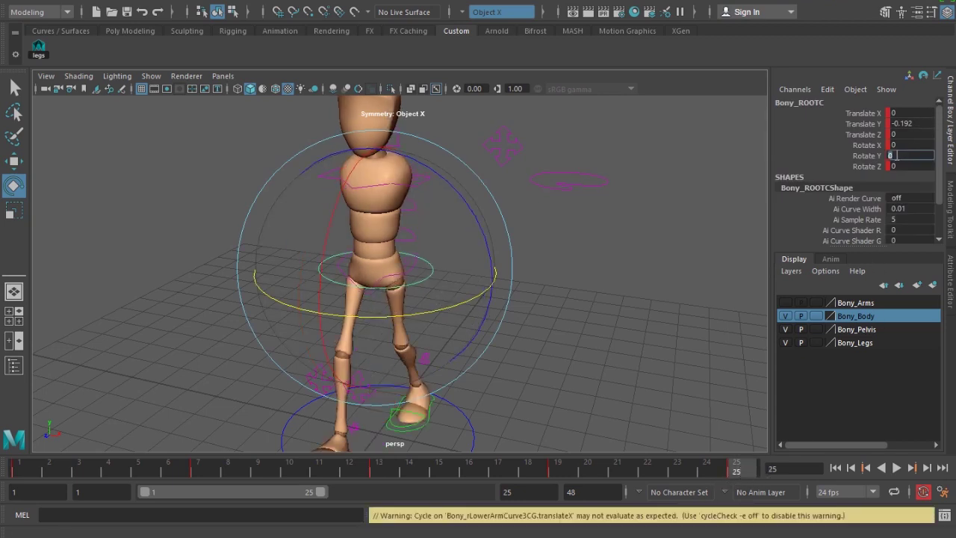
{"action": "key", "text": "Return"}
{"action": "left_click", "coordinate": [648, 292]}
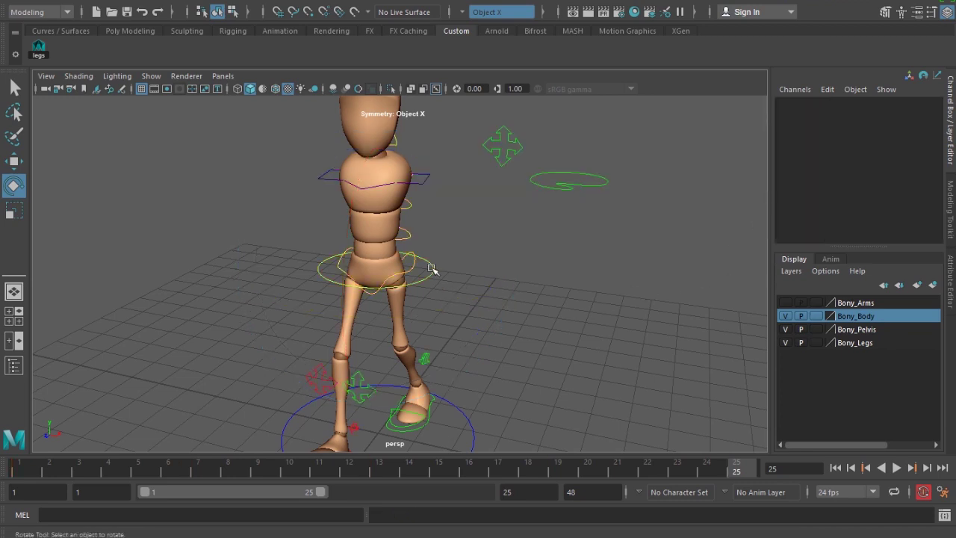
{"action": "left_click", "coordinate": [433, 269]}
- Play the walk cycle with wireframe on shaded turned on and examine the pelvis rotation from several angles
{"action": "left_click", "coordinate": [587, 324]}
{"action": "scroll", "coordinate": [587, 325], "scroll_direction": "down", "scroll_amount": 4}
{"action": "left_click_drag", "start_coordinate": [587, 324], "coordinate": [544, 314], "text": "alt"}
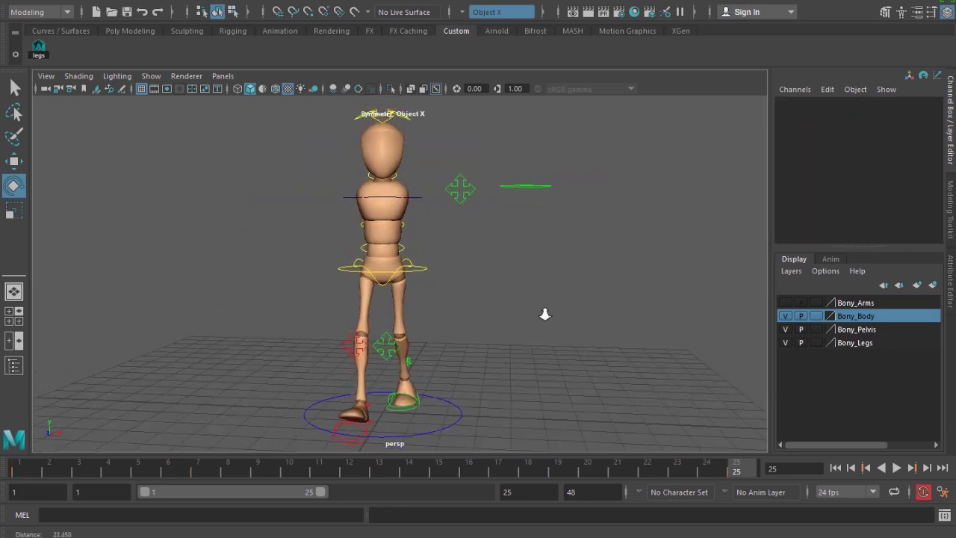
{"action": "scroll", "coordinate": [545, 314], "scroll_direction": "down", "scroll_amount": 1}
{"action": "left_click", "coordinate": [897, 468]}
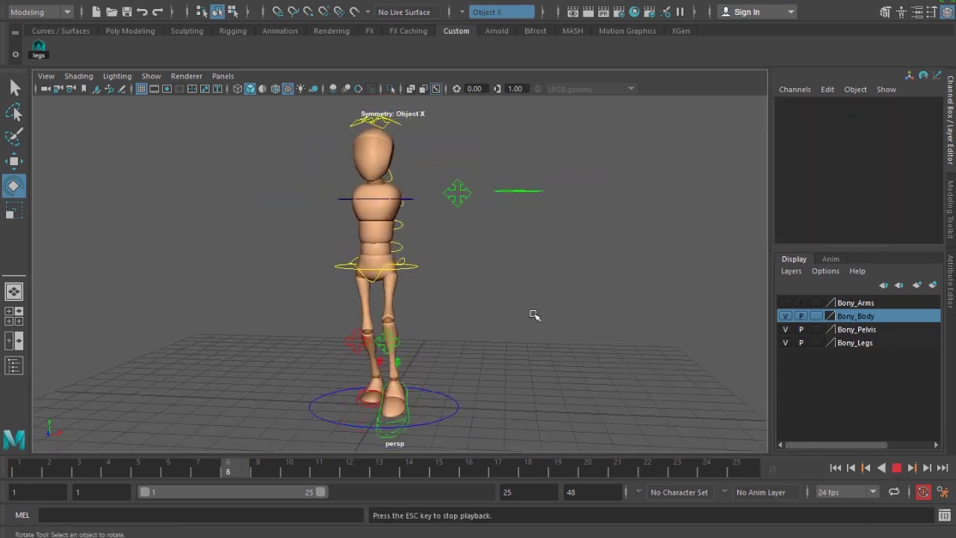
{"action": "left_click_drag", "start_coordinate": [533, 316], "coordinate": [214, 165], "text": "alt"}
{"action": "left_click", "coordinate": [275, 89]}
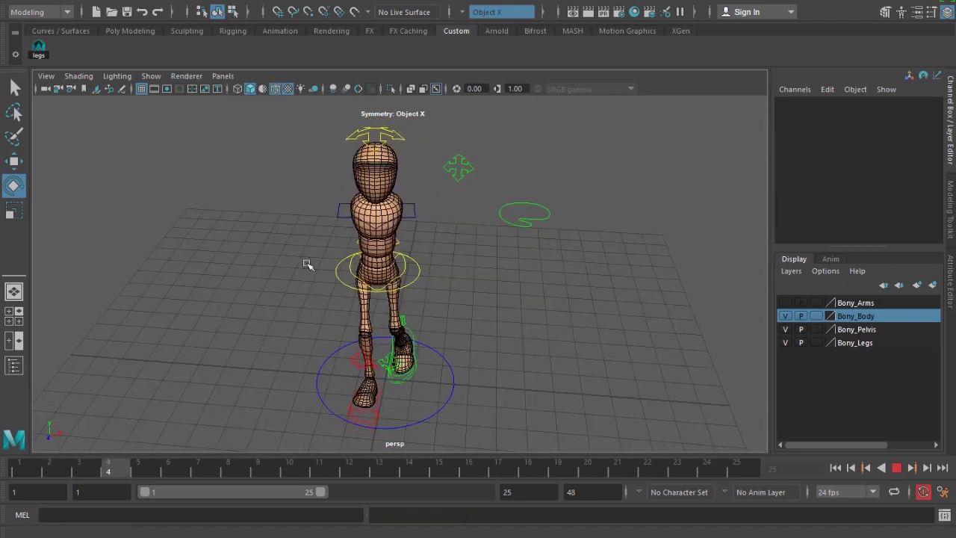
{"action": "scroll", "coordinate": [309, 264], "scroll_direction": "up", "scroll_amount": 5}
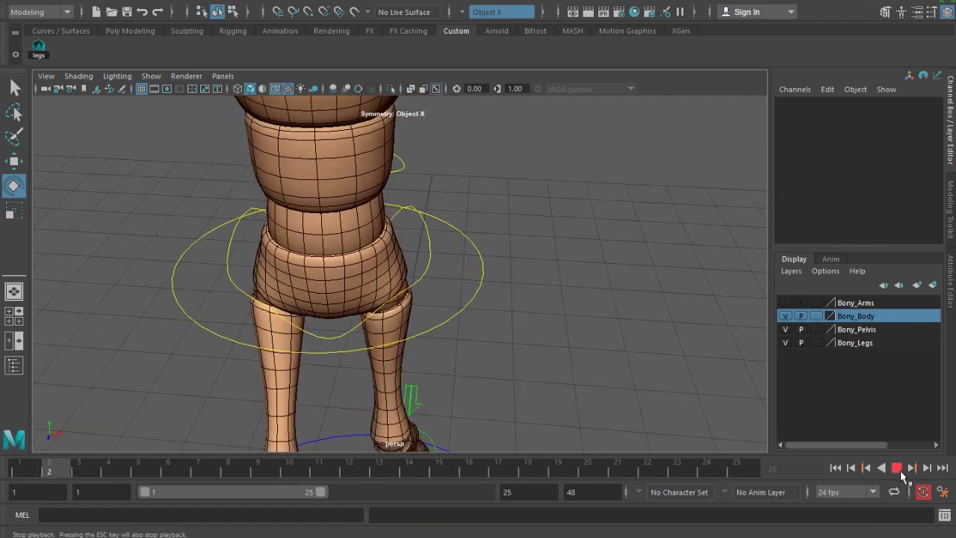
{"action": "key", "text": "Escape"}
{"action": "key", "text": "alt+v"}
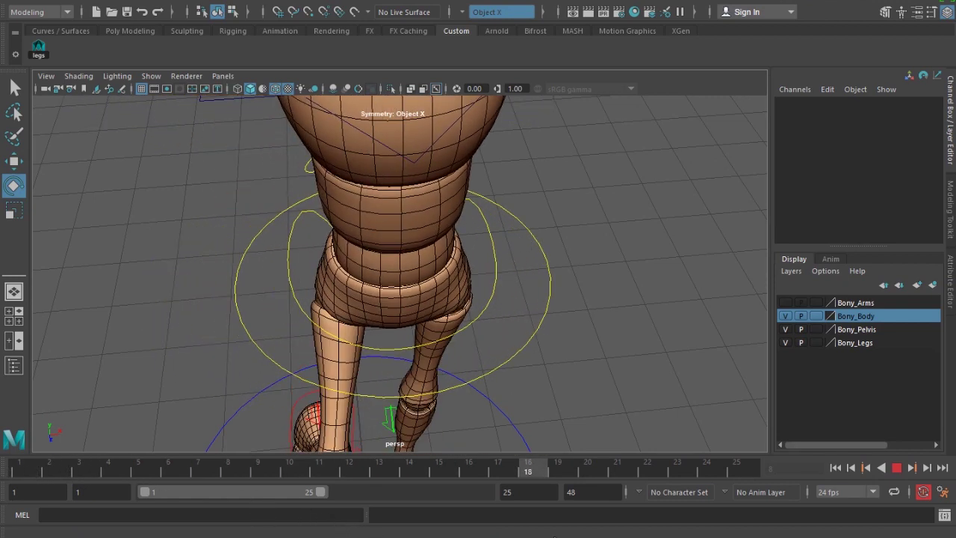
{"action": "left_click_drag", "start_coordinate": [706, 469], "coordinate": [756, 505]}
{"action": "right_click_drag", "start_coordinate": [576, 297], "coordinate": [494, 377], "text": "alt"}
{"action": "left_click_drag", "start_coordinate": [494, 377], "coordinate": [430, 311], "text": "alt"}
{"action": "right_click_drag", "start_coordinate": [430, 310], "coordinate": [461, 305], "text": "alt"}
- At frame 7 in the front view, rotate the main hip control to a Rotate Z of -9.588, tilting the hips toward the raised left leg
{"action": "left_click_drag", "start_coordinate": [38, 469], "coordinate": [204, 472]}
{"action": "right_click_drag", "start_coordinate": [366, 280], "coordinate": [404, 270], "text": "alt"}
{"action": "left_click", "coordinate": [401, 255]}
{"action": "left_click_drag", "start_coordinate": [451, 186], "coordinate": [456, 217]}
{"action": "left_click_drag", "start_coordinate": [420, 256], "coordinate": [427, 277], "text": "alt"}
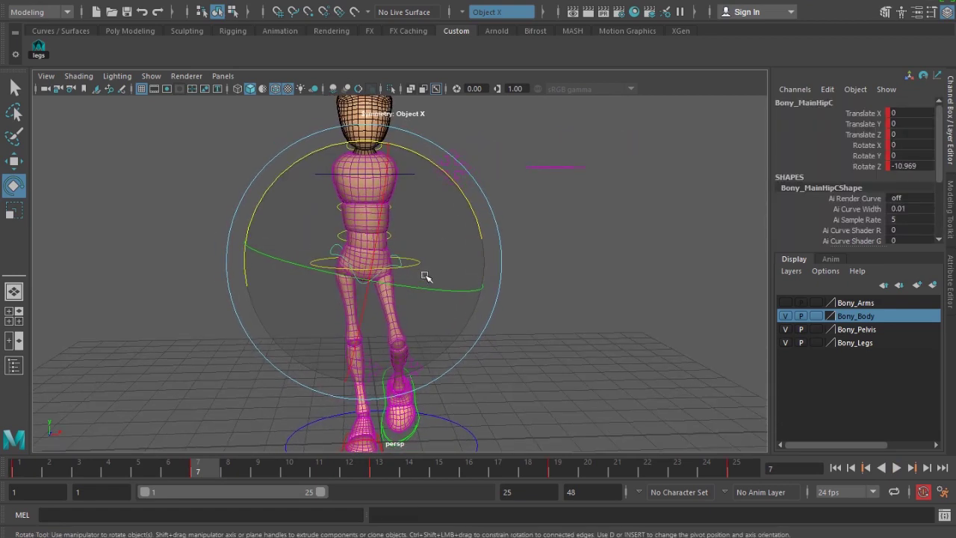
{"action": "left_click_drag", "start_coordinate": [389, 317], "coordinate": [371, 286], "text": "alt"}
{"action": "key", "text": "space"}
{"action": "key", "text": "space"}
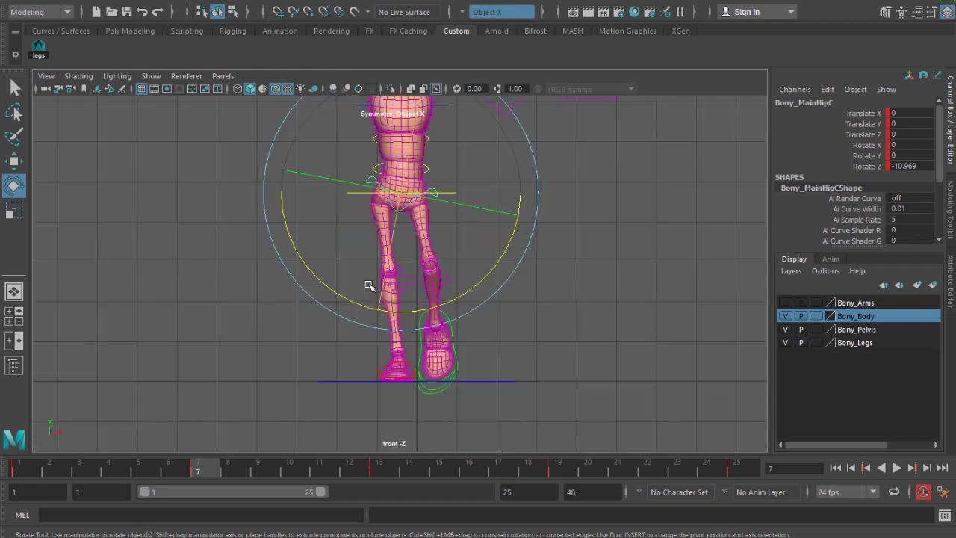
{"action": "middle_click_drag", "start_coordinate": [433, 316], "coordinate": [418, 333], "text": "alt"}
{"action": "right_click_drag", "start_coordinate": [418, 333], "coordinate": [490, 388], "text": "alt"}
{"action": "key", "text": "ctrl+z"}
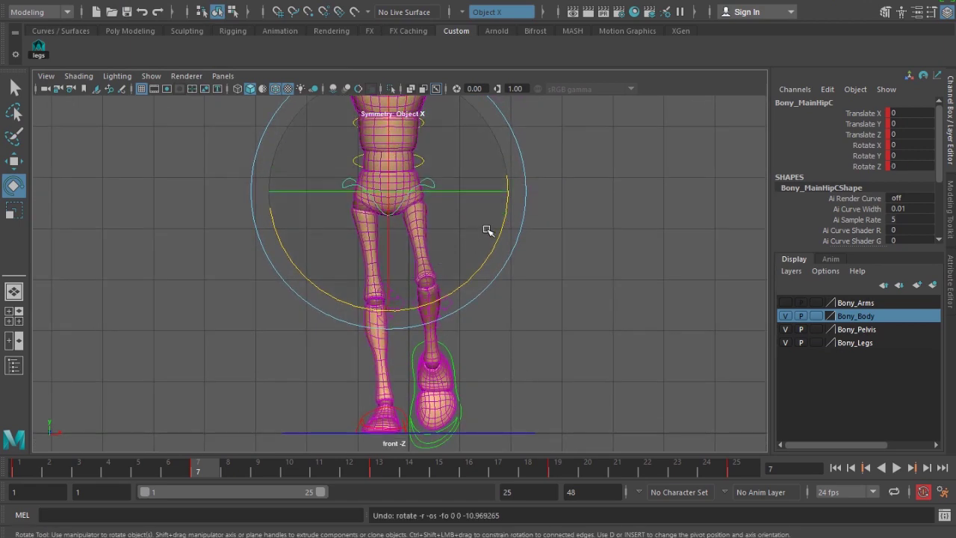
{"action": "left_click_drag", "start_coordinate": [504, 228], "coordinate": [500, 247]}
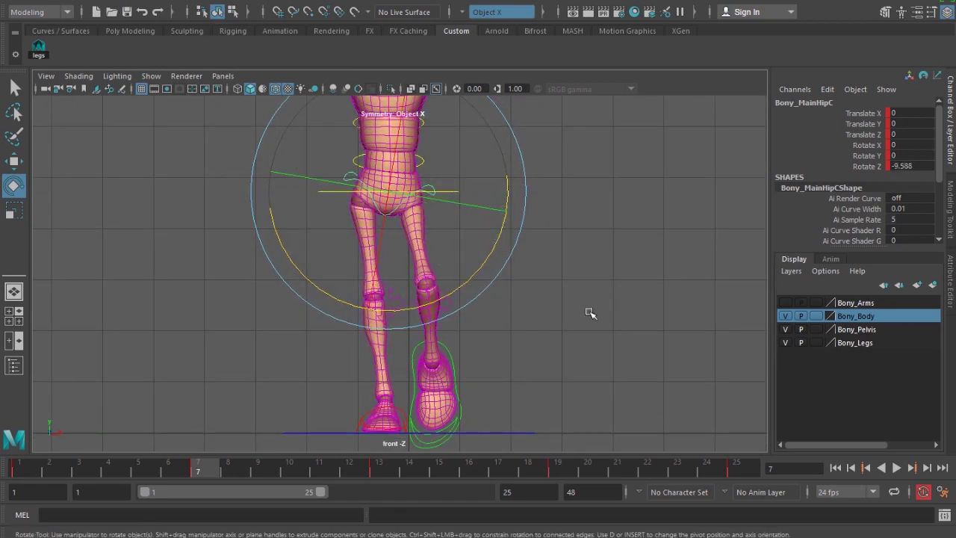
- Lower the root control to a Translate Y of -0.139 at frame 7
{"action": "left_click", "coordinate": [588, 311]}
{"action": "left_click", "coordinate": [456, 191]}
{"action": "key", "text": "w"}
{"action": "left_click_drag", "start_coordinate": [386, 154], "coordinate": [395, 143]}
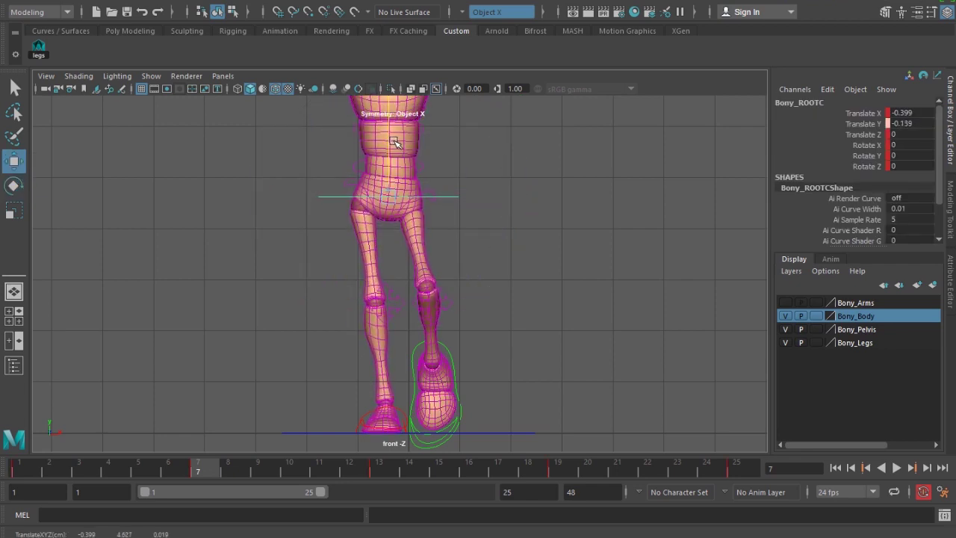
- Set the main hip control's Rotate Z to exactly -10 at frame 7
{"action": "left_click", "coordinate": [348, 185]}
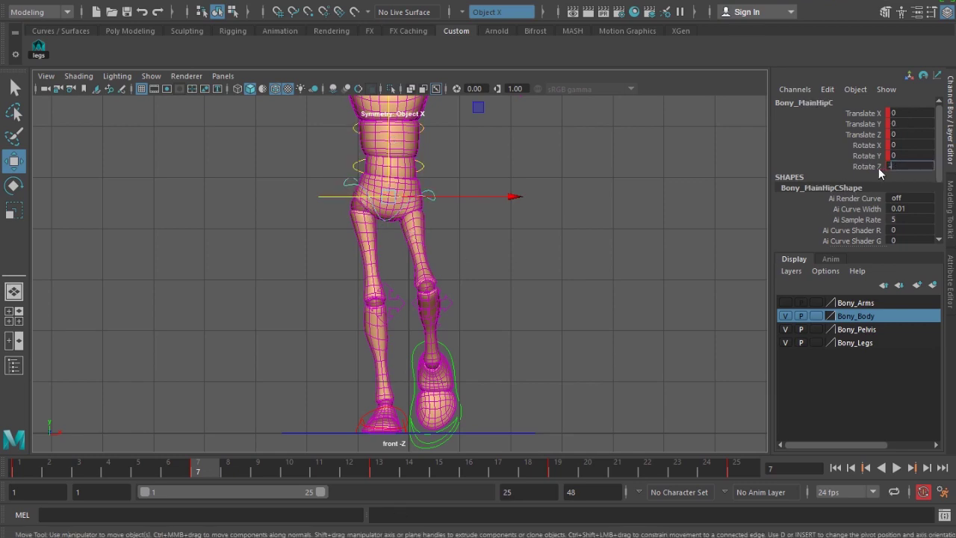
{"action": "left_click", "coordinate": [333, 169]}
{"action": "left_click", "coordinate": [348, 183]}
- At frame 19, tilt the main hip control toward the raised right leg with a Rotate Z of 10
{"action": "left_click", "coordinate": [229, 470]}
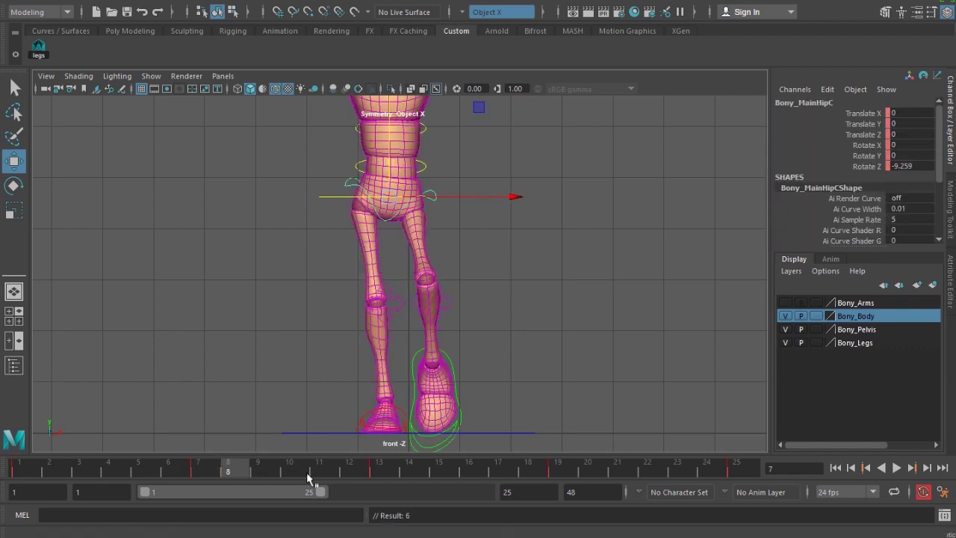
{"action": "left_click_drag", "start_coordinate": [440, 471], "coordinate": [558, 472]}
{"action": "key", "text": "e"}
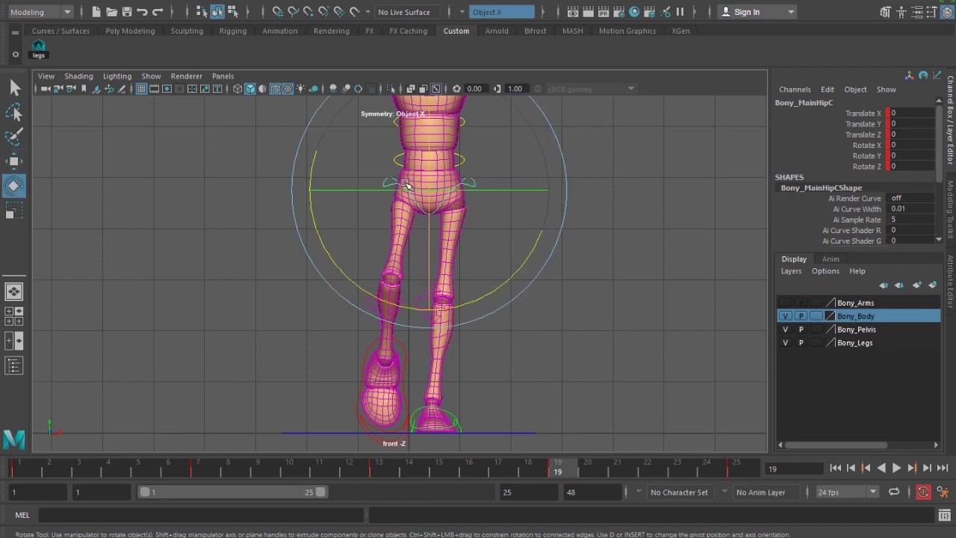
{"action": "left_click_drag", "start_coordinate": [316, 207], "coordinate": [319, 224]}
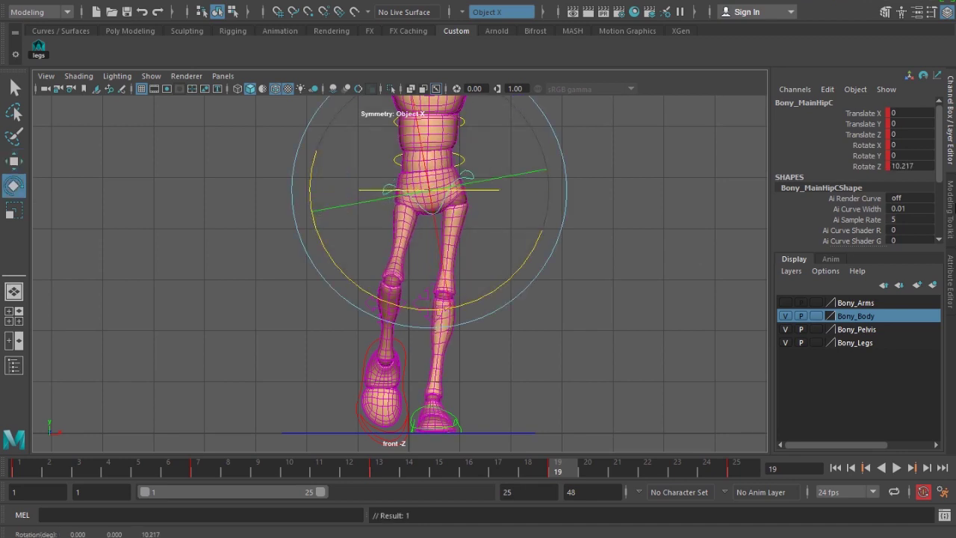
{"action": "left_click", "coordinate": [902, 169]}
{"action": "type", "text": "10"}
{"action": "key", "text": "Return"}
{"action": "left_click", "coordinate": [514, 197]}
{"action": "left_click", "coordinate": [472, 174]}
{"action": "left_click", "coordinate": [546, 288]}
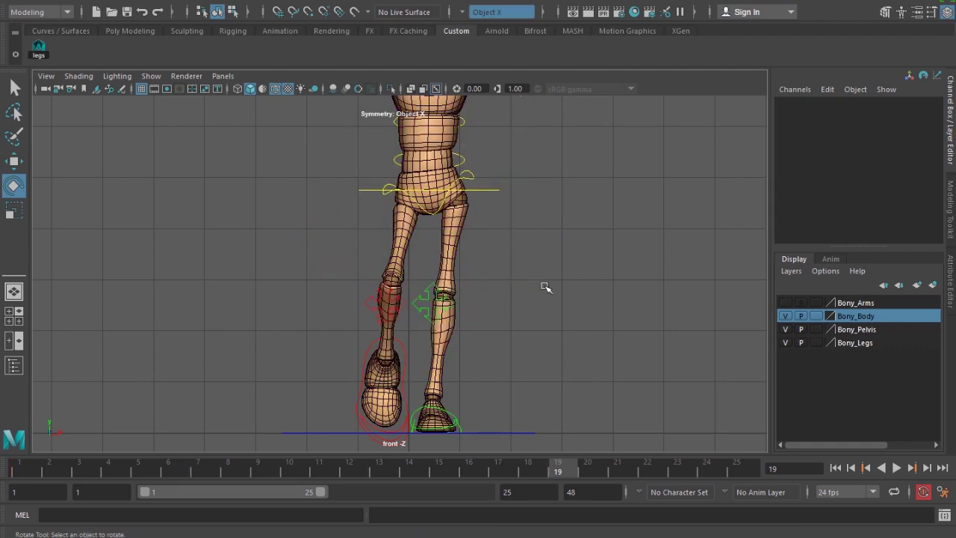
- Lower the root control to a Translate Y of -0.21 at frame 19
{"action": "left_click", "coordinate": [481, 193]}
{"action": "key", "text": "w"}
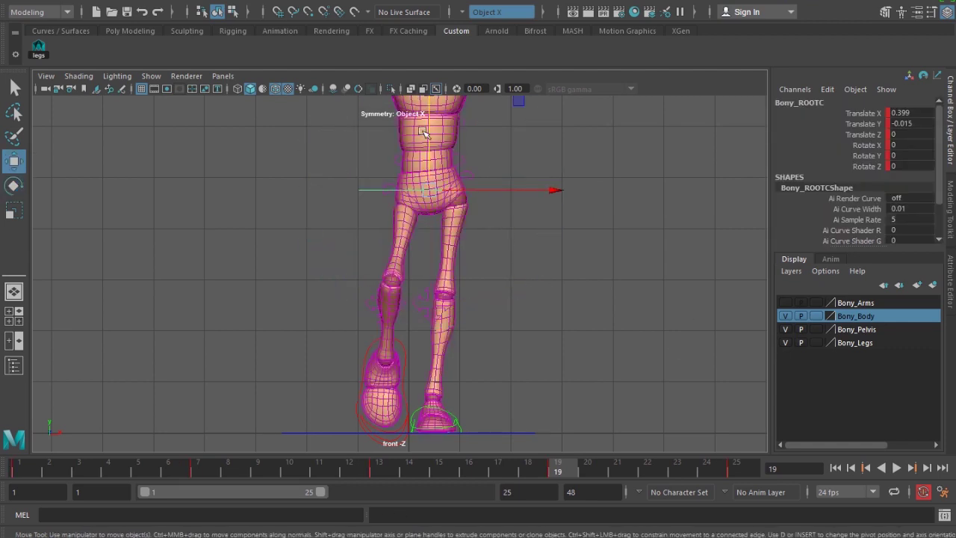
{"action": "left_click_drag", "start_coordinate": [427, 124], "coordinate": [427, 135]}
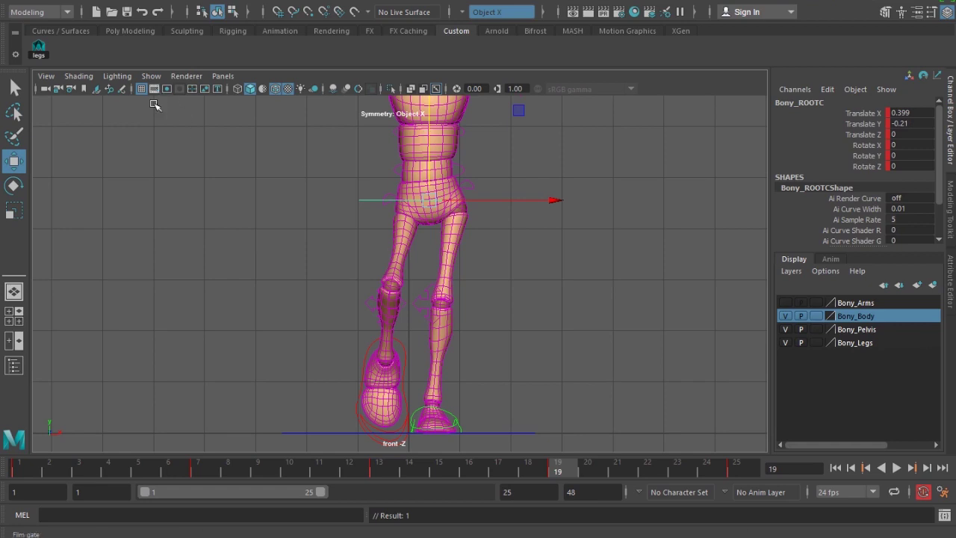
{"action": "left_click", "coordinate": [538, 323]}
- Play the walk cycle in the perspective view and examine the hip tilt from the front and side
{"action": "key", "text": "space"}
{"action": "left_click_drag", "start_coordinate": [540, 327], "coordinate": [538, 291]}
{"action": "right_click_drag", "start_coordinate": [493, 292], "coordinate": [517, 359], "text": "alt"}
{"action": "left_click", "coordinate": [896, 468]}
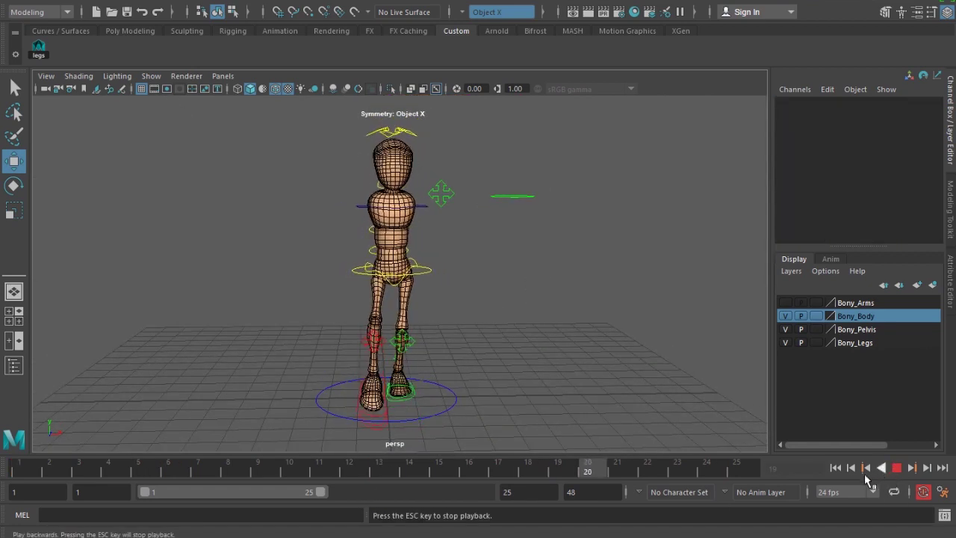
{"action": "left_click_drag", "start_coordinate": [689, 395], "coordinate": [640, 352], "text": "alt"}
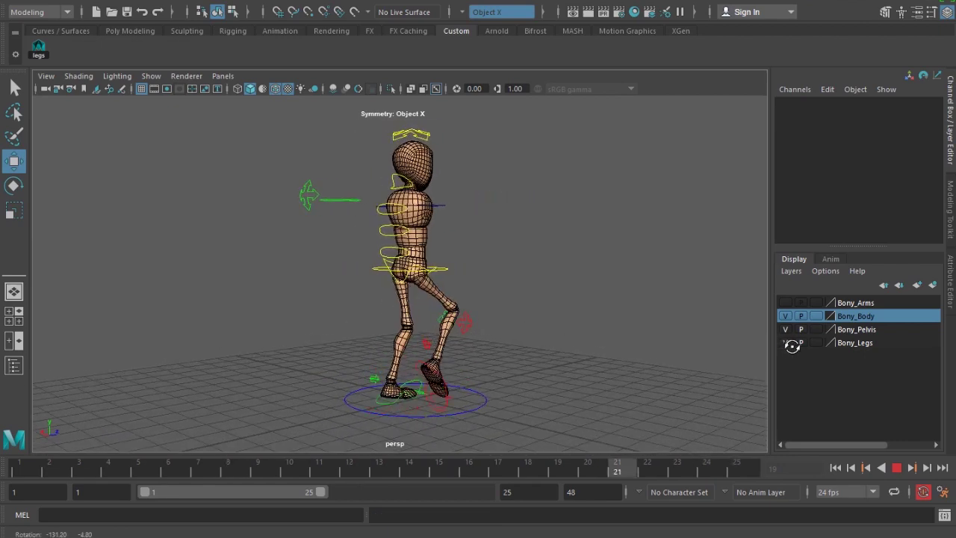
{"action": "left_click_drag", "start_coordinate": [485, 373], "coordinate": [549, 337], "text": "alt"}
{"action": "right_click_drag", "start_coordinate": [549, 337], "coordinate": [598, 357], "text": "alt"}
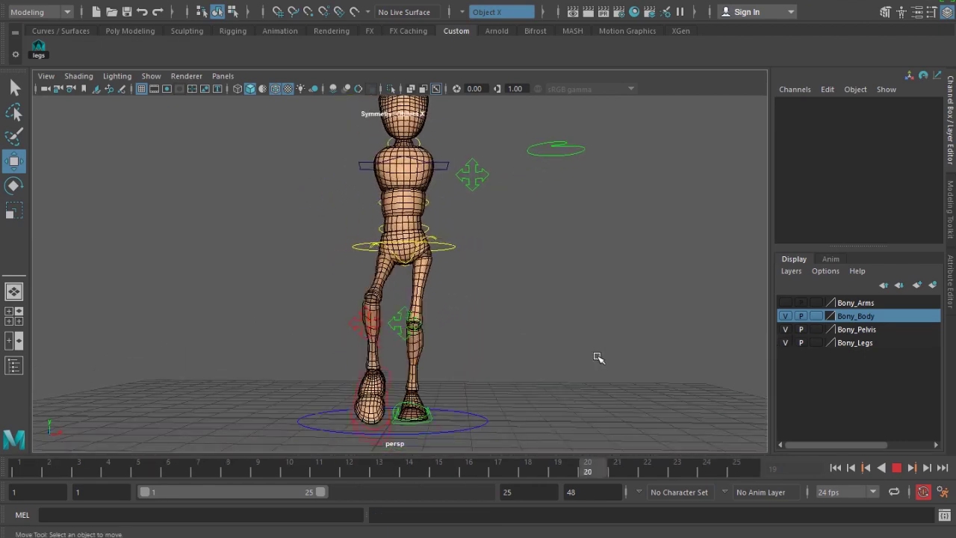
{"action": "left_click_drag", "start_coordinate": [546, 359], "coordinate": [555, 367], "text": "alt"}
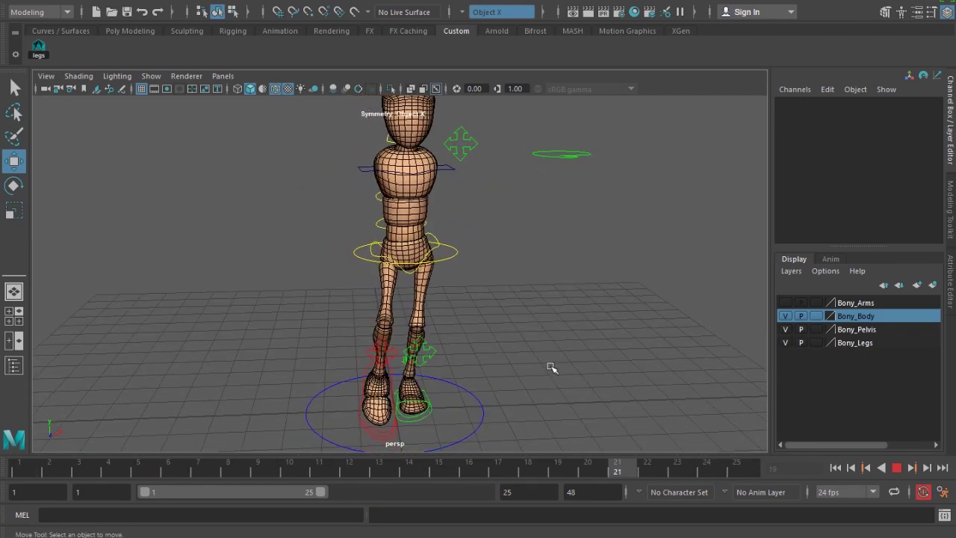
- Hide the NURBS curves and the wireframe overlay to review the walk on the bare character, and return to frame 1
{"action": "left_click", "coordinate": [151, 75]}
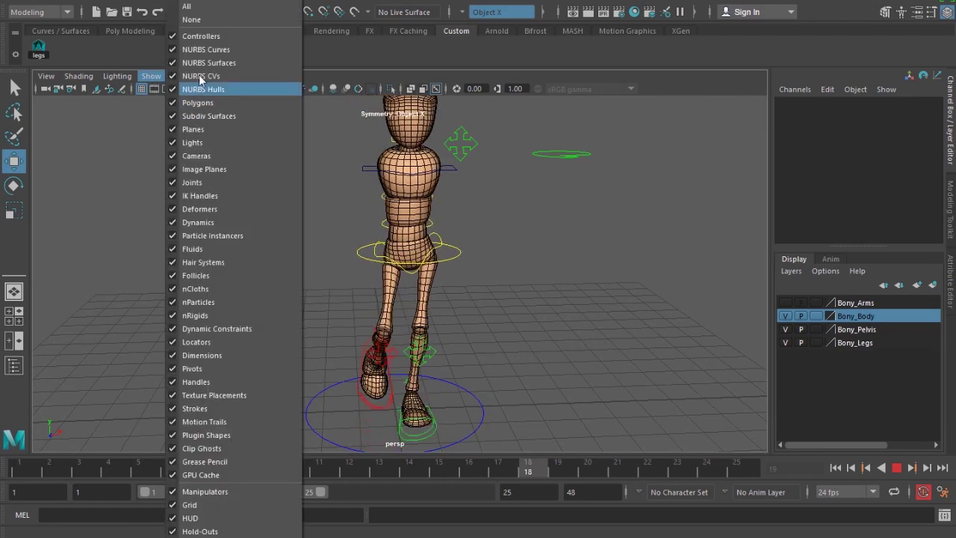
{"action": "left_click", "coordinate": [206, 50]}
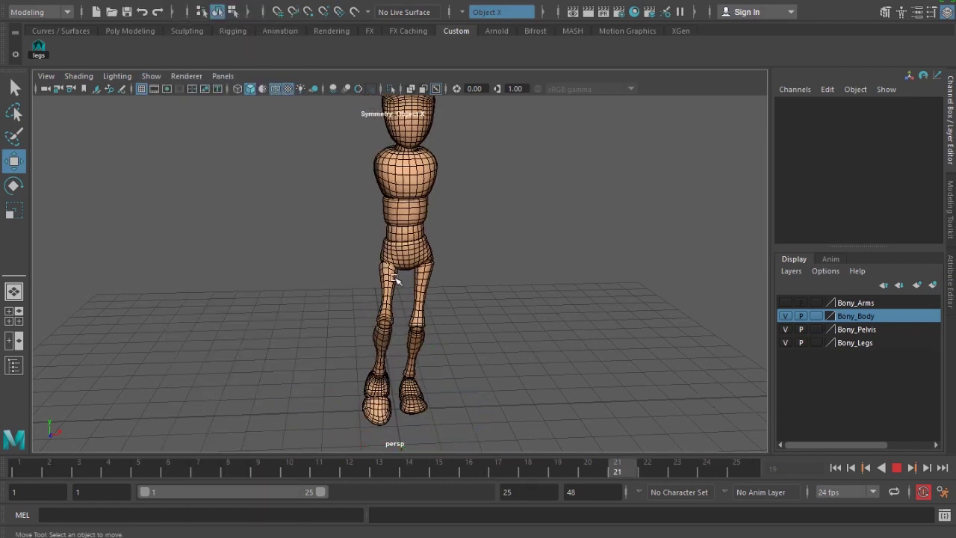
{"action": "scroll", "coordinate": [316, 279], "scroll_direction": "down", "scroll_amount": 5}
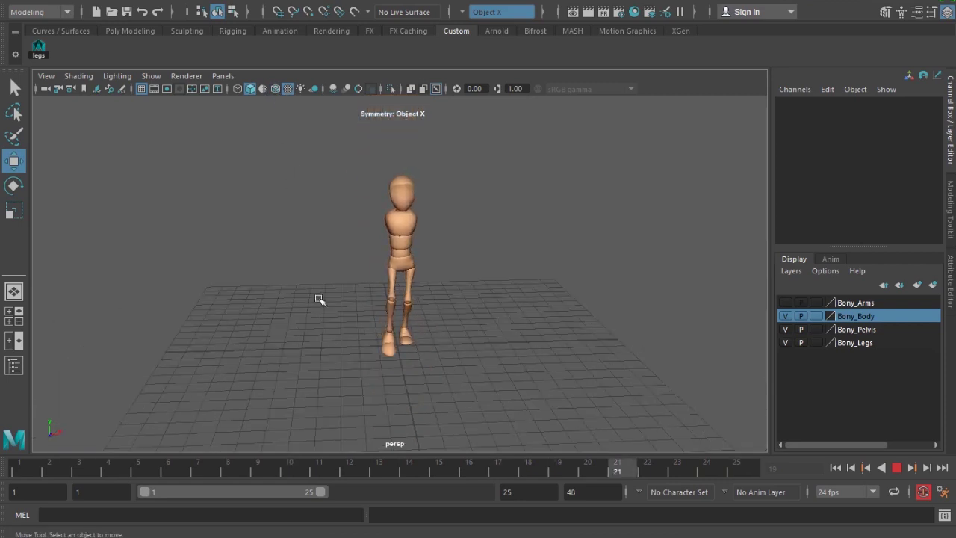
{"action": "right_click_drag", "start_coordinate": [324, 303], "coordinate": [354, 351], "text": "alt"}
{"action": "mouse_move", "coordinate": [354, 351]}
{"action": "left_mouse_down", "text": "alt"}
{"action": "mouse_move", "coordinate": [543, 380]}
{"action": "mouse_move", "coordinate": [643, 354]}
{"action": "mouse_move", "coordinate": [351, 359]}
{"action": "left_mouse_up", "text": "alt"}
{"action": "left_click", "coordinate": [896, 467]}
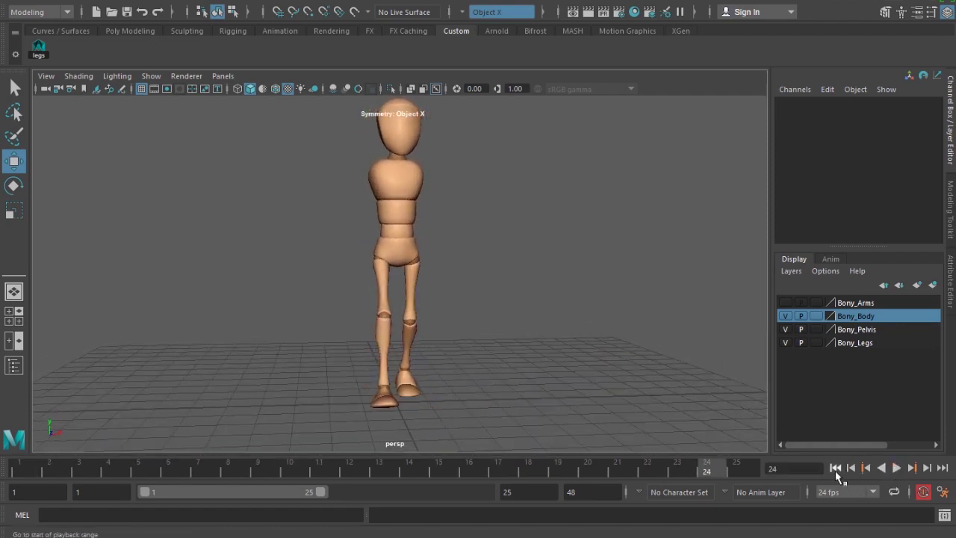
{"action": "left_click", "coordinate": [835, 467]}
- Show the NURBS curves again, select the main hip control and go to frame 7
{"action": "left_click", "coordinate": [151, 75]}
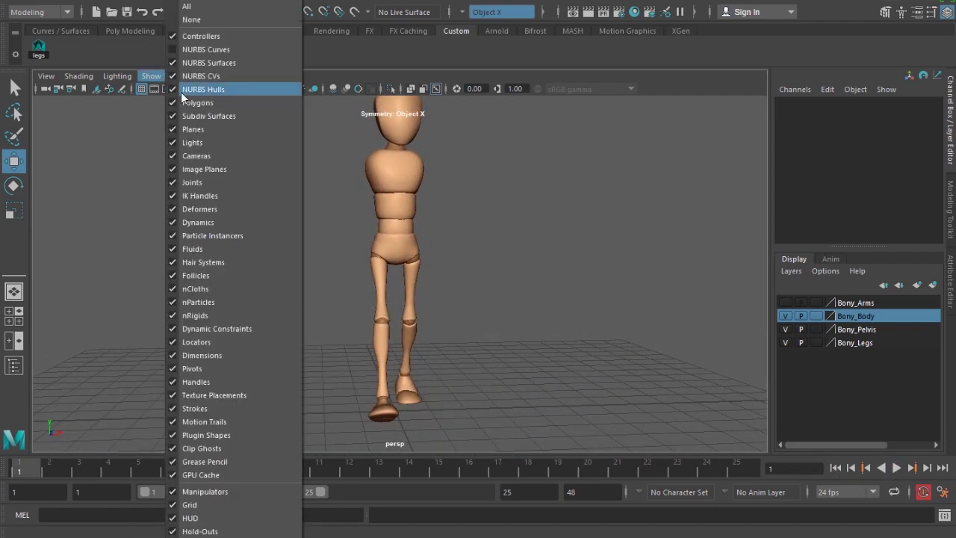
{"action": "left_click", "coordinate": [215, 50]}
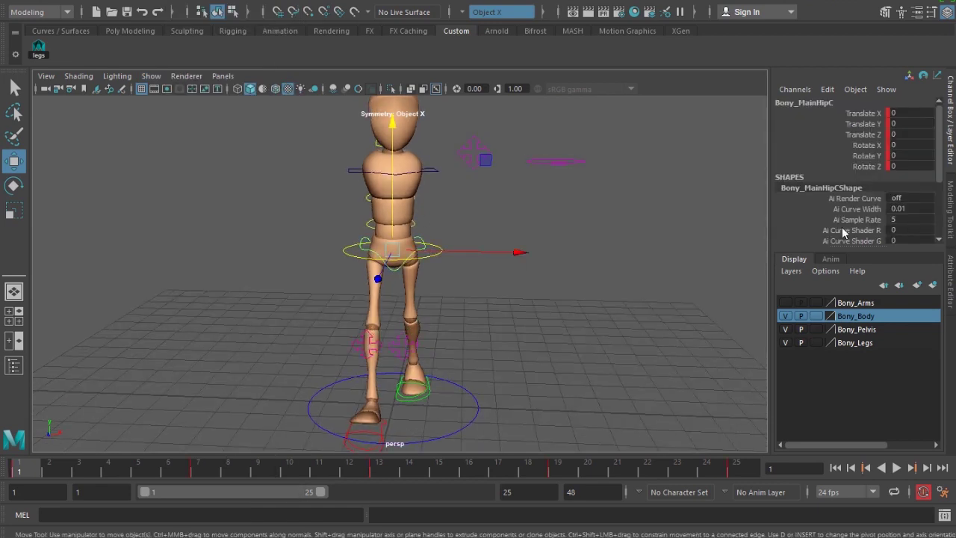
{"action": "left_click_drag", "start_coordinate": [97, 472], "coordinate": [199, 472]}
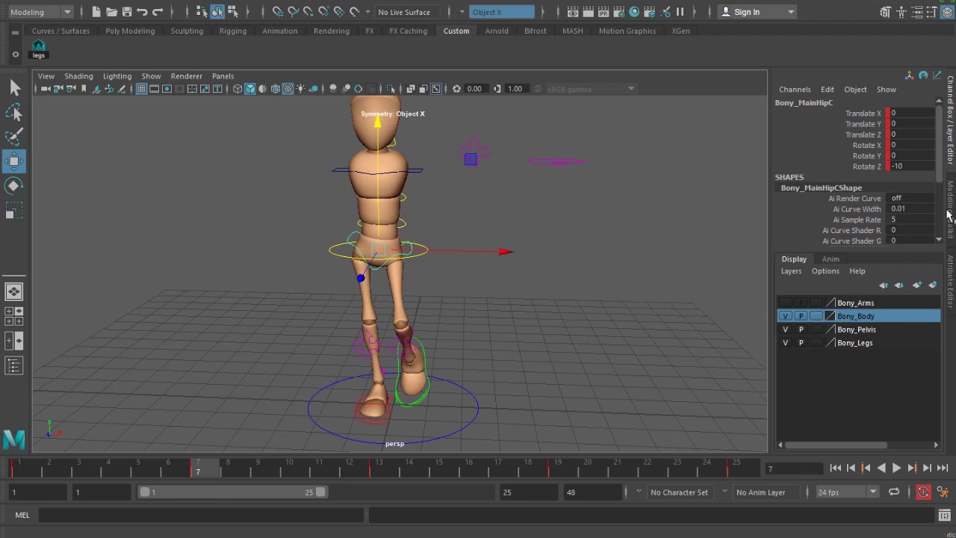
- Set the main hip control's Rotate Z to -4 at frame 7 and to 4 at frame 19
{"action": "left_click", "coordinate": [921, 165]}
{"action": "key", "text": "Return"}
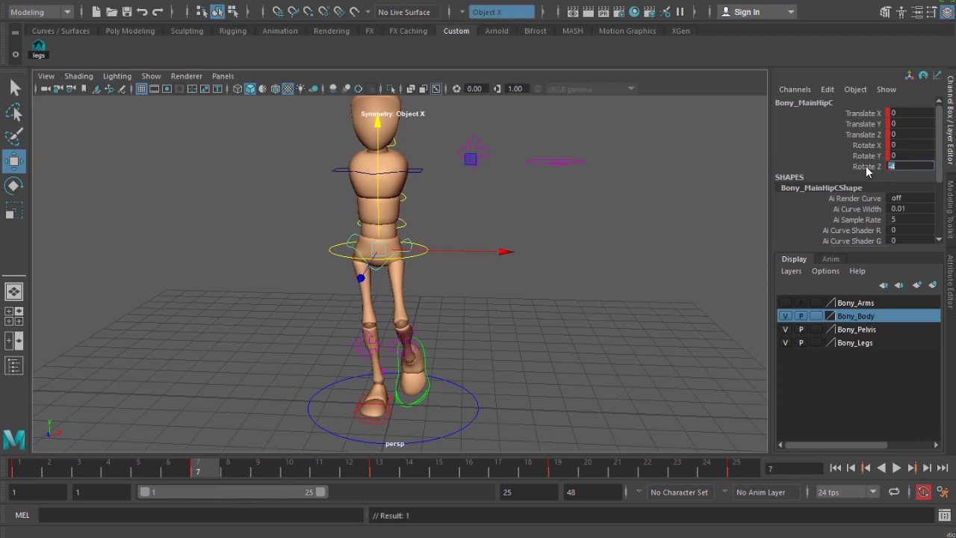
{"action": "key", "text": "e"}
{"action": "left_click", "coordinate": [558, 468]}
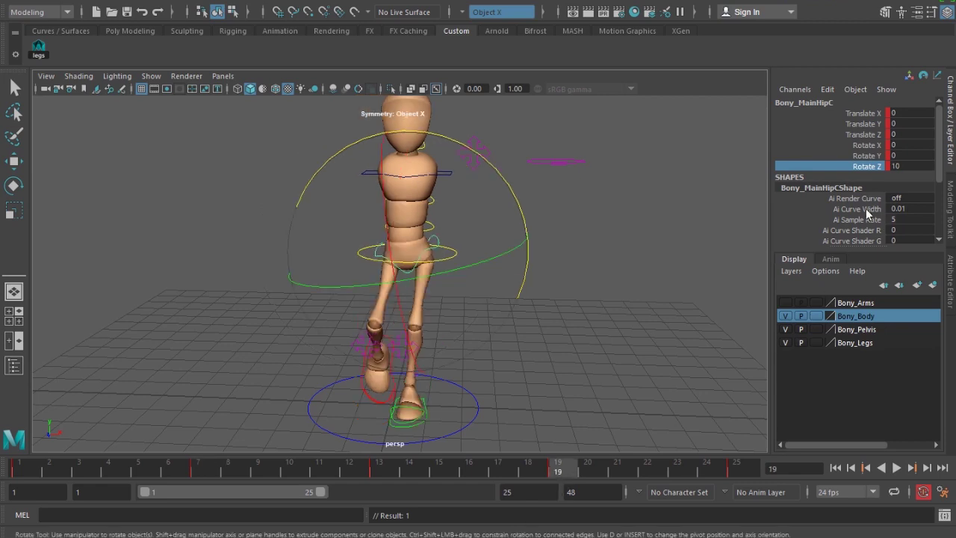
{"action": "double_click", "coordinate": [900, 165]}
{"action": "type", "text": "4"}
{"action": "key", "text": "Return"}
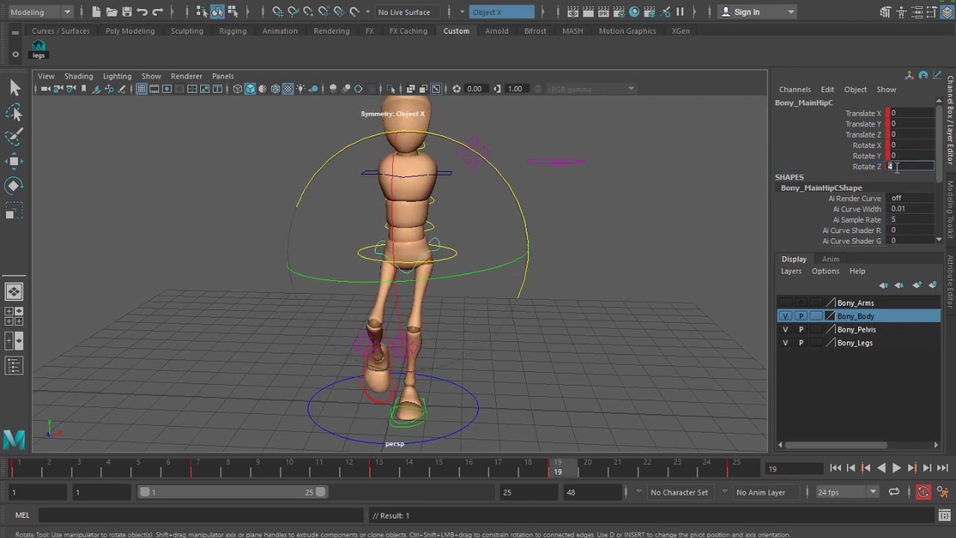
- Play and scrub the walk cycle from the front to examine the reduced hip tilt
{"action": "key", "text": "alt+v"}
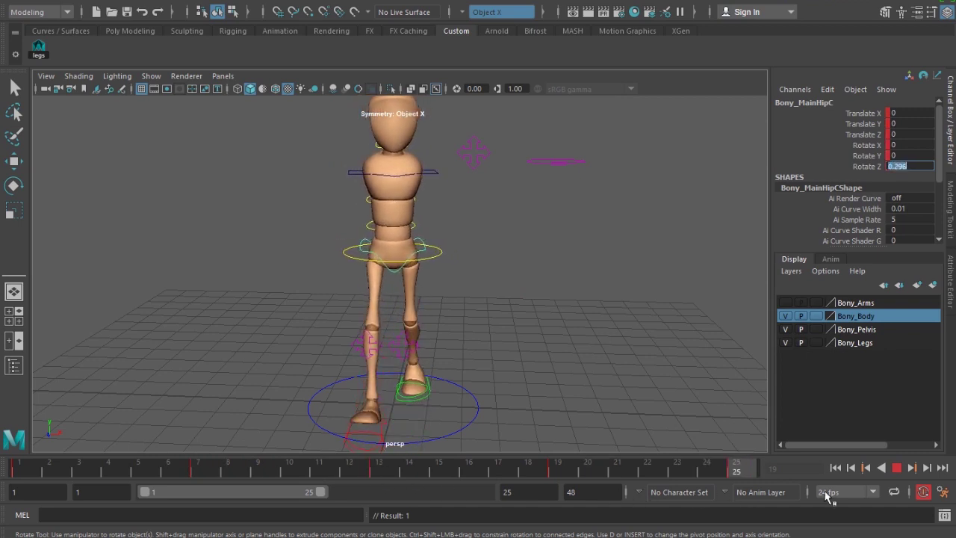
{"action": "left_click", "coordinate": [896, 468]}
{"action": "left_click", "coordinate": [897, 469]}
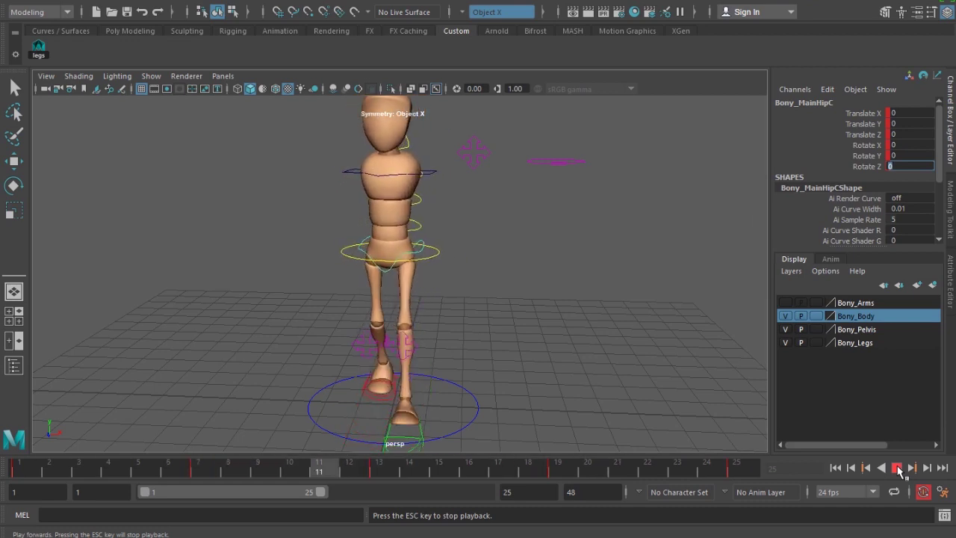
{"action": "left_click", "coordinate": [899, 468]}
{"action": "left_click", "coordinate": [899, 468]}
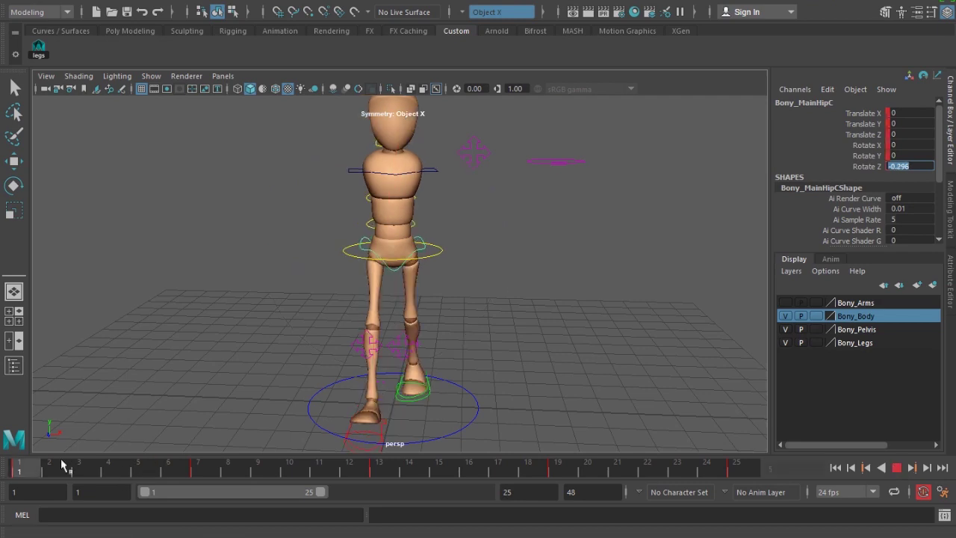
{"action": "left_click_drag", "start_coordinate": [271, 471], "coordinate": [736, 470]}
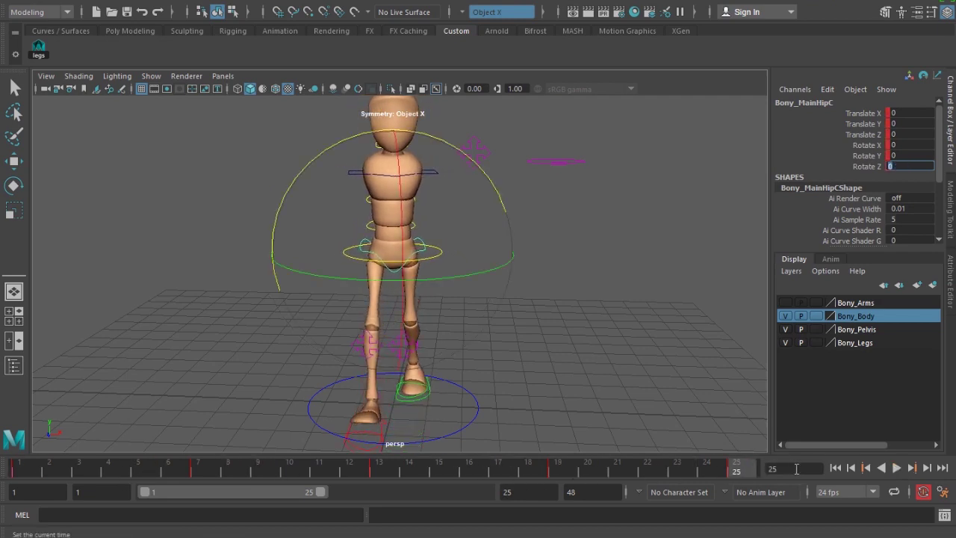
{"action": "left_click", "coordinate": [889, 468]}
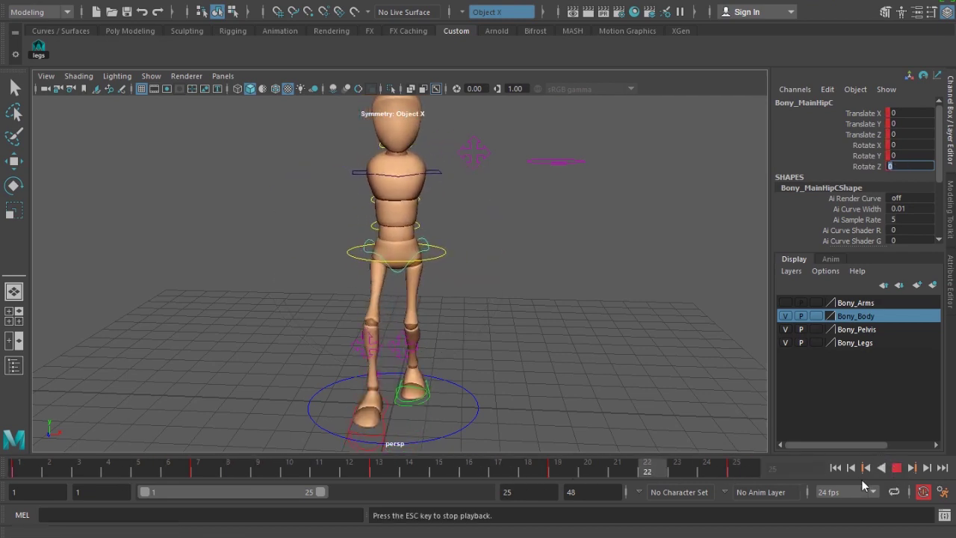
{"action": "left_click", "coordinate": [897, 468]}
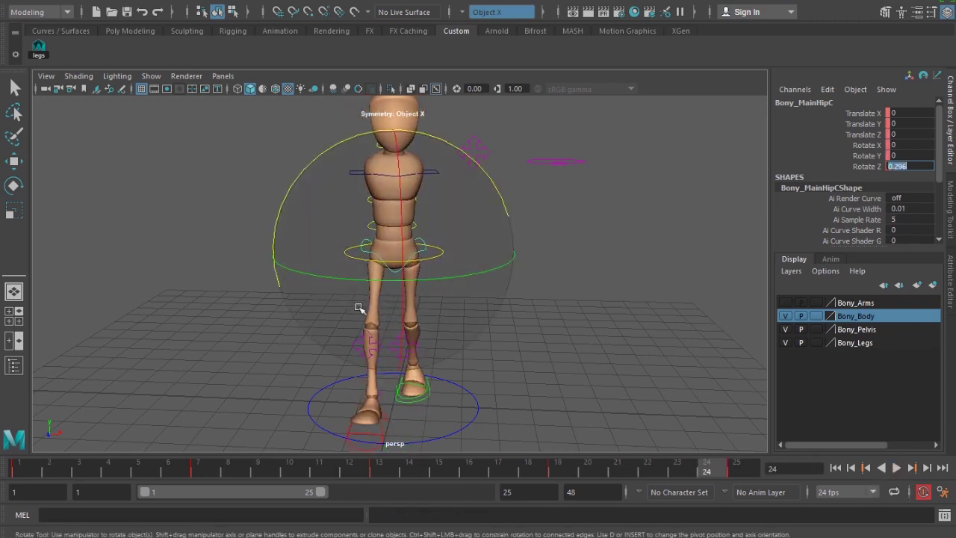
- Select the root control, go to frame 4 and view the legs from the side
{"action": "right_click_drag", "start_coordinate": [487, 339], "coordinate": [461, 344], "text": "alt"}
{"action": "key", "text": "w"}
{"action": "left_click", "coordinate": [653, 352]}
{"action": "left_click_drag", "start_coordinate": [652, 352], "coordinate": [467, 350], "text": "alt"}
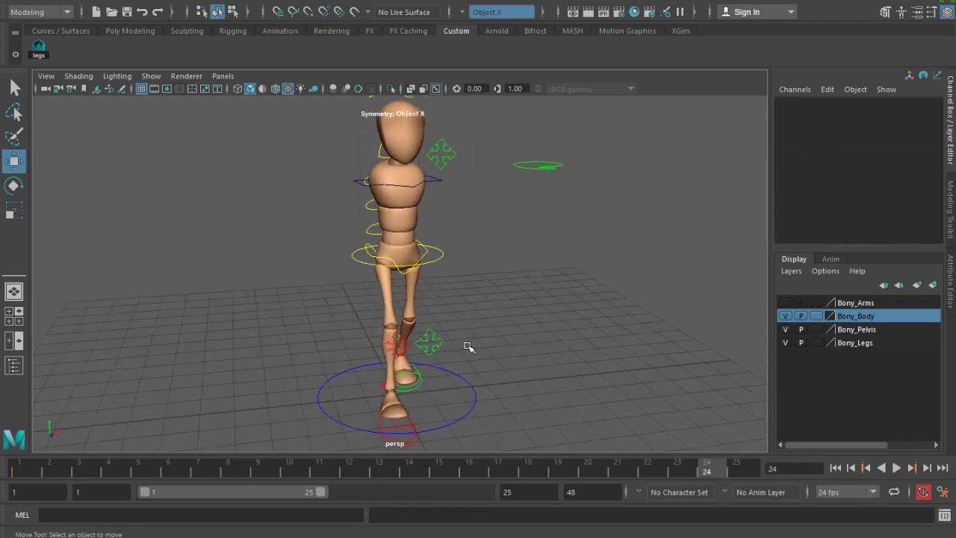
{"action": "right_click_drag", "start_coordinate": [468, 350], "coordinate": [506, 364], "text": "alt"}
{"action": "left_click", "coordinate": [449, 252]}
{"action": "left_click_drag", "start_coordinate": [449, 252], "coordinate": [481, 305], "text": "alt"}
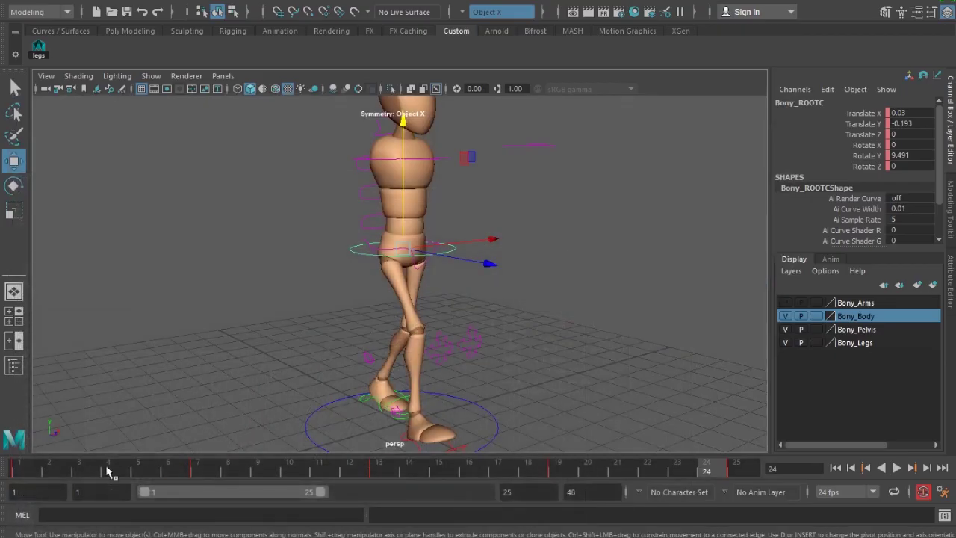
{"action": "left_click", "coordinate": [108, 472]}
{"action": "left_click_drag", "start_coordinate": [283, 305], "coordinate": [388, 296], "text": "alt"}
{"action": "middle_click_drag", "start_coordinate": [426, 385], "coordinate": [429, 307], "text": "alt"}
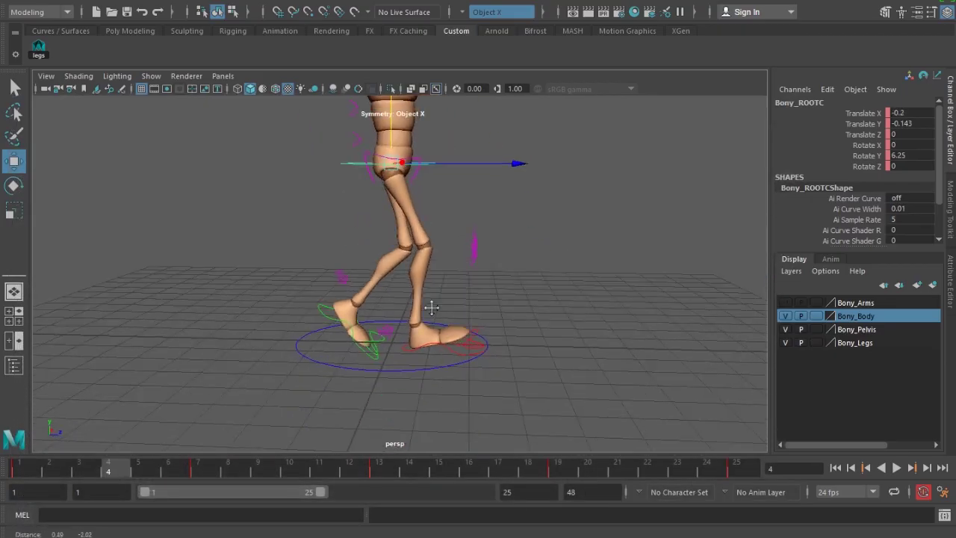
{"action": "right_click_drag", "start_coordinate": [428, 307], "coordinate": [467, 306], "text": "alt"}
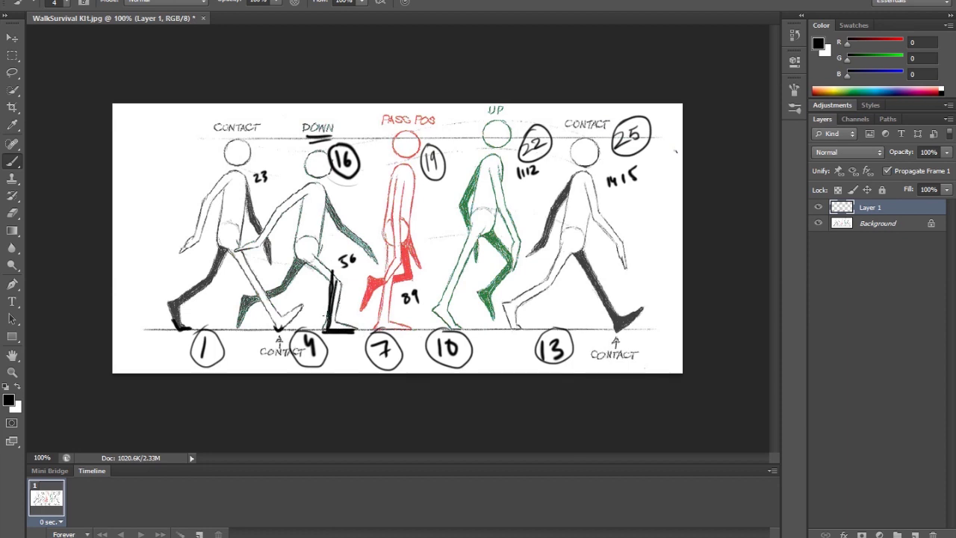
- Undo the last brush mark on the walk reference in Photoshop, and in Maya set the right foot control's Heel Ball to 0 at frame 4
{"action": "key", "text": "ctrl+z"}
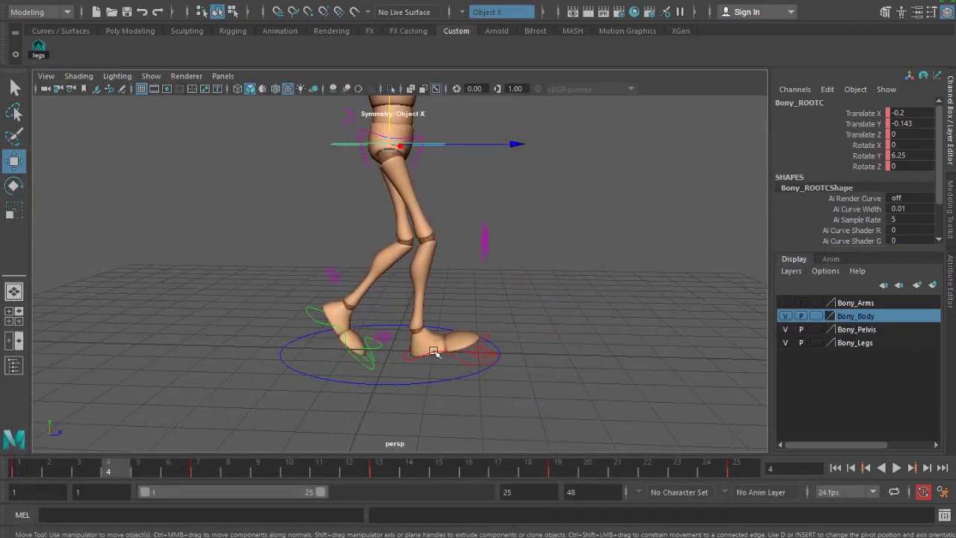
{"action": "left_click", "coordinate": [435, 353]}
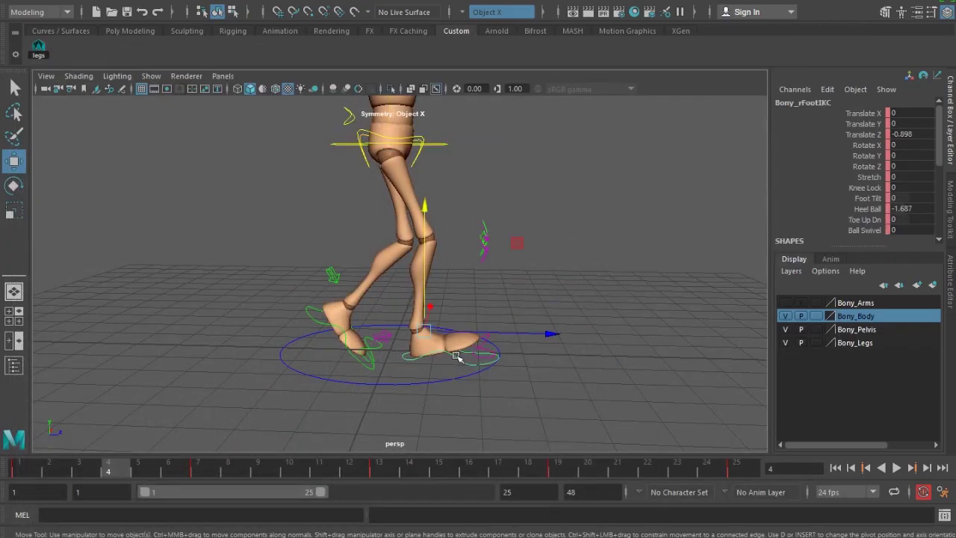
{"action": "type", "text": "0"}
{"action": "key", "text": "Return"}
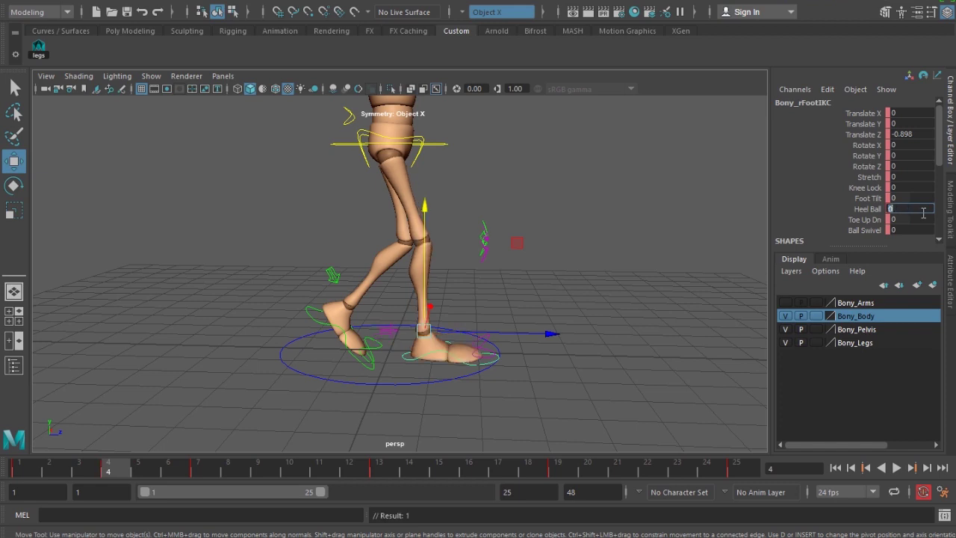
- Select the root control in the side view and lower it to a Translate Y of -0.213 at frame 4
{"action": "left_click", "coordinate": [445, 148]}
{"action": "key", "text": "space"}
{"action": "left_click_drag", "start_coordinate": [402, 274], "coordinate": [423, 217]}
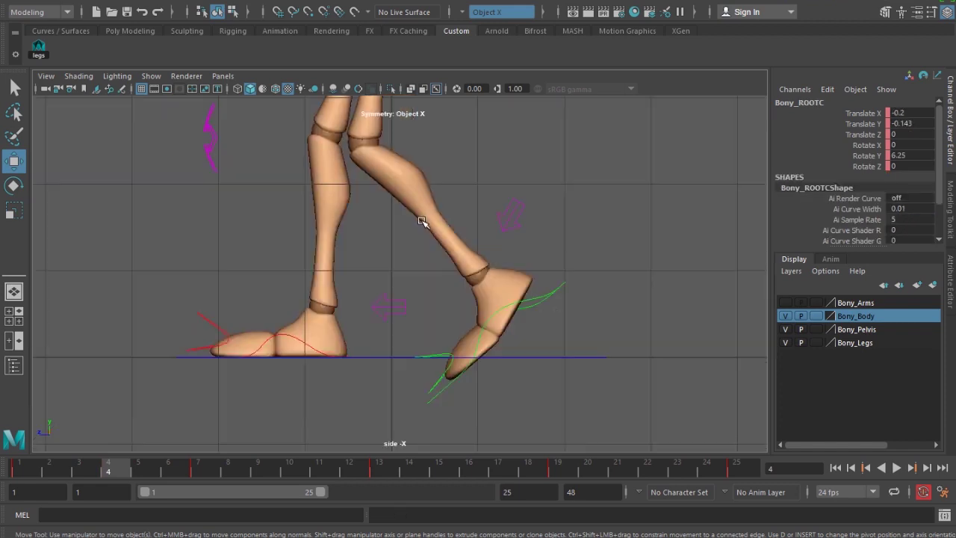
{"action": "right_click_drag", "start_coordinate": [455, 241], "coordinate": [390, 254], "text": "alt"}
{"action": "middle_click_drag", "start_coordinate": [390, 254], "coordinate": [410, 301], "text": "alt"}
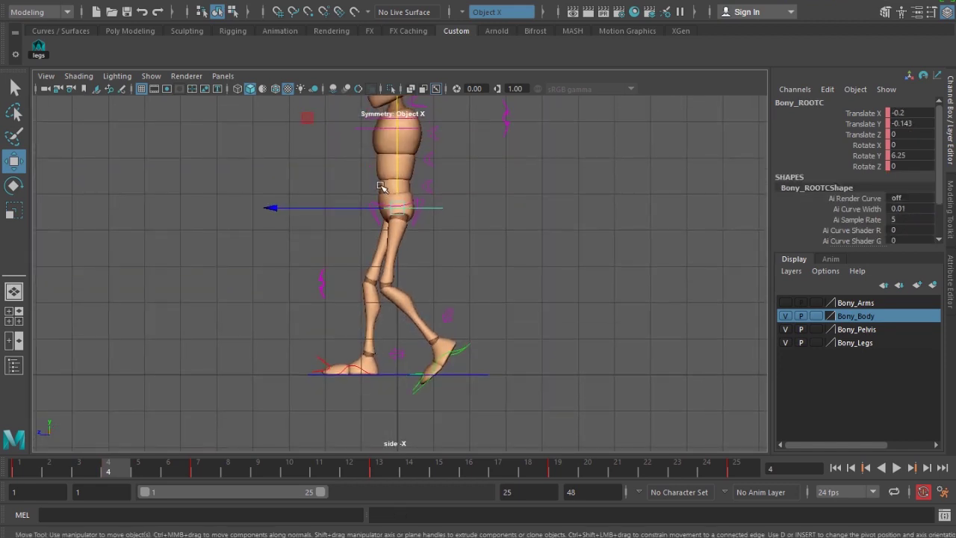
{"action": "right_click_drag", "start_coordinate": [381, 186], "coordinate": [399, 192], "text": "alt"}
{"action": "mouse_move", "coordinate": [400, 167]}
{"action": "left_mouse_down"}
{"action": "mouse_move", "coordinate": [401, 183]}
{"action": "mouse_move", "coordinate": [401, 171]}
{"action": "left_mouse_up"}
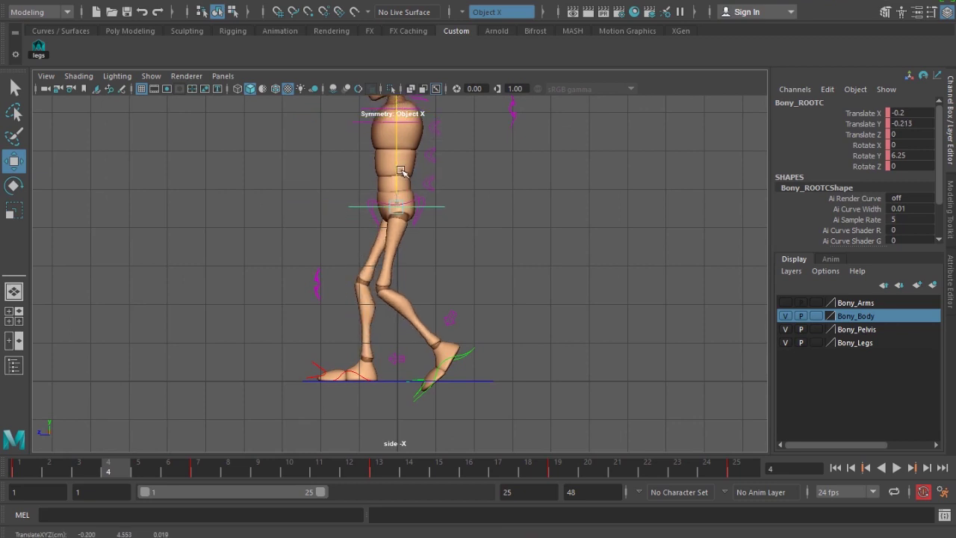
{"action": "left_click", "coordinate": [481, 360]}
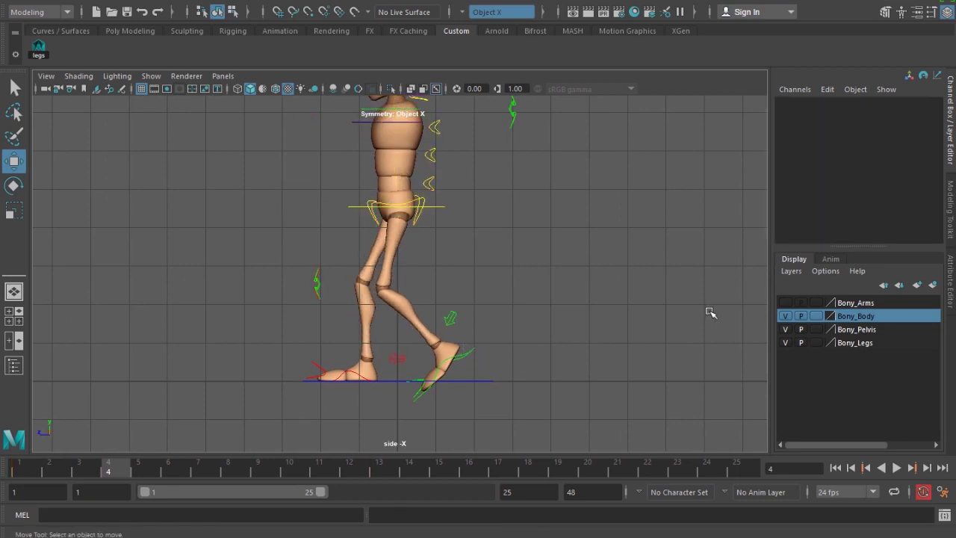
- At frame 4, pose the left foot with Heel Ball 0, Translate Y 0.983, Translate Z -1.101 and Rotate X 76.954, and key all leg controls
{"action": "left_click", "coordinate": [435, 361]}
{"action": "left_click", "coordinate": [907, 209]}
{"action": "middle_click_drag", "start_coordinate": [423, 371], "coordinate": [424, 349]}
{"action": "key", "text": "e"}
{"action": "left_click_drag", "start_coordinate": [437, 201], "coordinate": [401, 268]}
{"action": "key", "text": "w"}
{"action": "left_click_drag", "start_coordinate": [446, 321], "coordinate": [444, 322]}
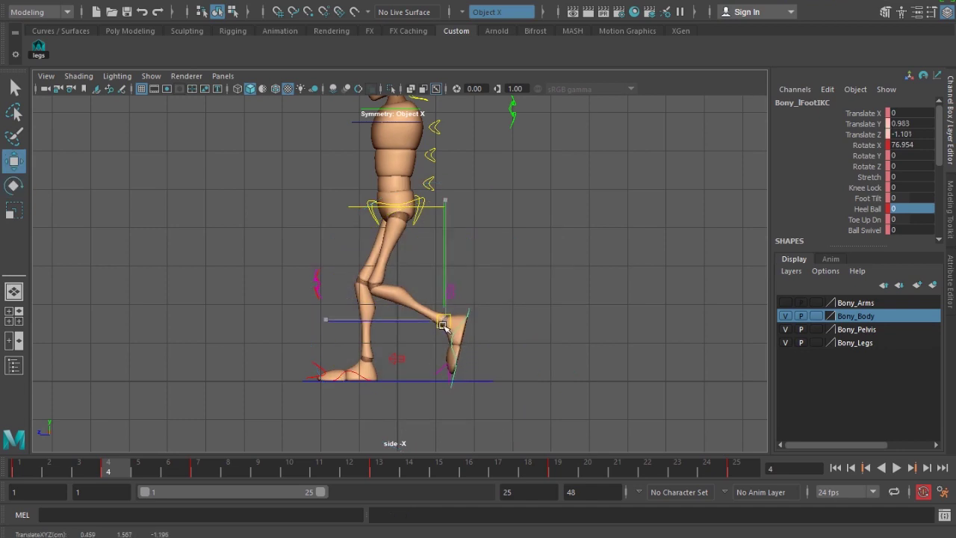
{"action": "left_click", "coordinate": [38, 50]}
{"action": "key", "text": "s"}
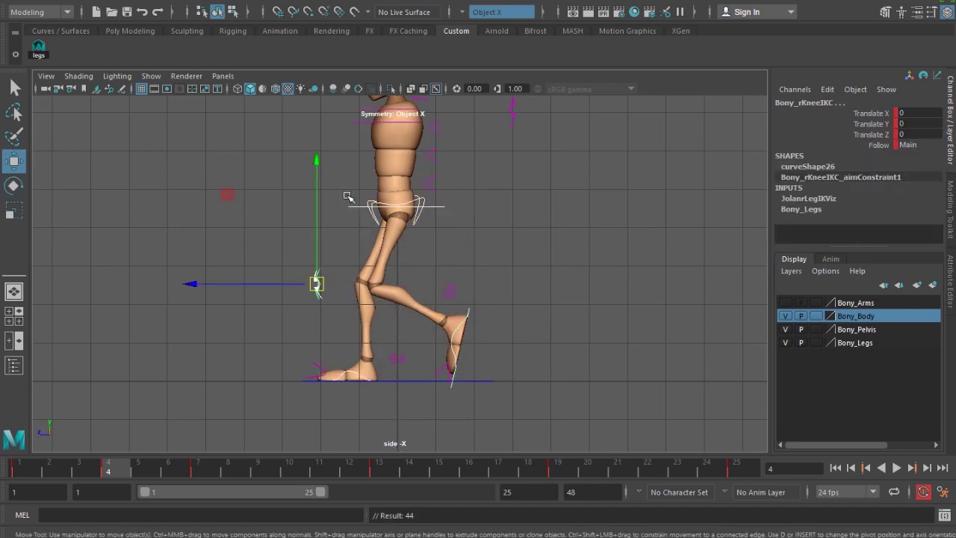
- Lower the root control slightly further at frame 4 and key it, checking the dip in playback
{"action": "left_click", "coordinate": [432, 215]}
{"action": "left_click_drag", "start_coordinate": [395, 148], "coordinate": [394, 160]}
{"action": "key", "text": "ctrl+z"}
{"action": "key", "text": "alt+v"}
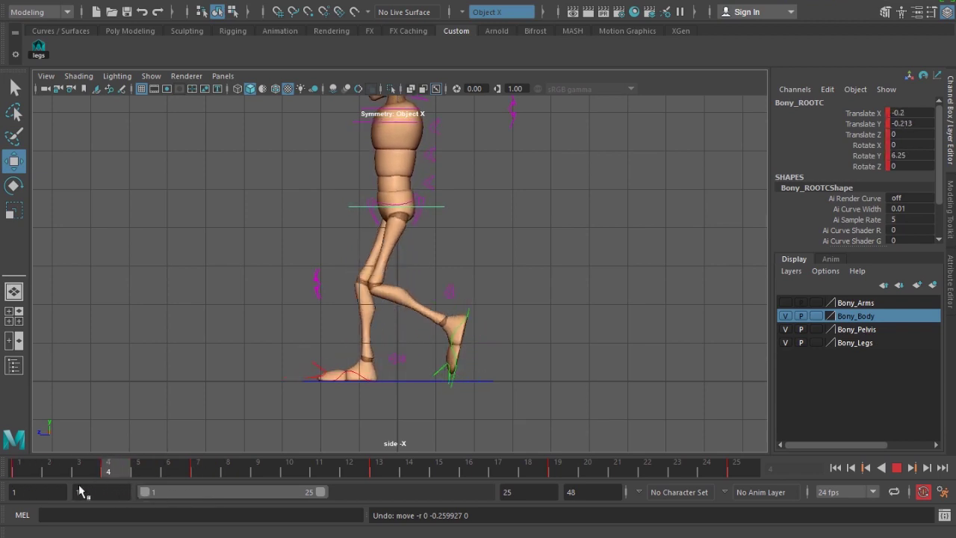
{"action": "key", "text": "alt+v"}
{"action": "middle_click_drag", "start_coordinate": [394, 134], "coordinate": [396, 144]}
{"action": "key", "text": "s"}
{"action": "mouse_move", "coordinate": [112, 468]}
{"action": "left_mouse_down"}
{"action": "mouse_move", "coordinate": [62, 468]}
{"action": "mouse_move", "coordinate": [141, 468]}
{"action": "mouse_move", "coordinate": [31, 470]}
{"action": "mouse_move", "coordinate": [112, 467]}
{"action": "left_mouse_up"}
{"action": "middle_click_drag", "start_coordinate": [398, 148], "coordinate": [399, 153]}
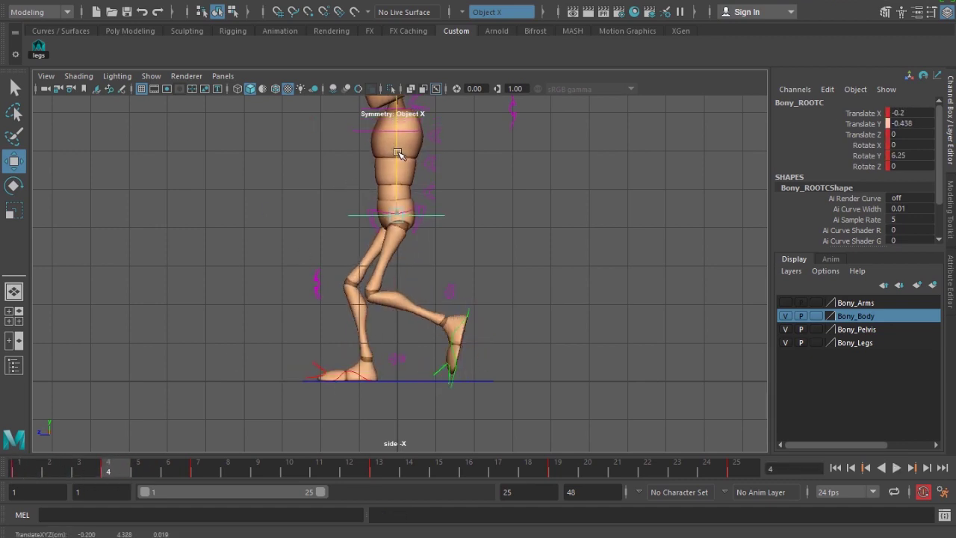
{"action": "key", "text": "ctrl+z"}
- Go to frame 16 and set the left foot control's Heel Ball to 0
{"action": "left_click_drag", "start_coordinate": [124, 474], "coordinate": [469, 477]}
{"action": "left_click", "coordinate": [342, 373]}
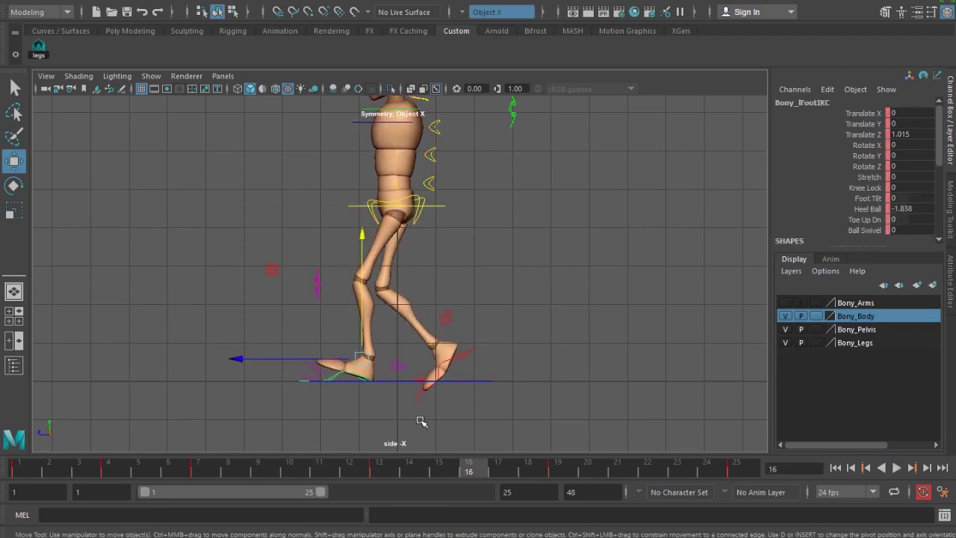
{"action": "type", "text": "0"}
{"action": "key", "text": "Return"}
- Lower the root control at frame 16 to bend the supporting knee for the down pose
{"action": "left_click", "coordinate": [572, 286]}
{"action": "left_click", "coordinate": [436, 207]}
{"action": "left_click_drag", "start_coordinate": [394, 146], "coordinate": [396, 155]}
- At frame 16, pose the right foot with Heel Ball 0, Translate Y -0.83, Translate Z 1.128 and Rotate X 83.701, and key all leg controls
{"action": "left_click", "coordinate": [454, 364]}
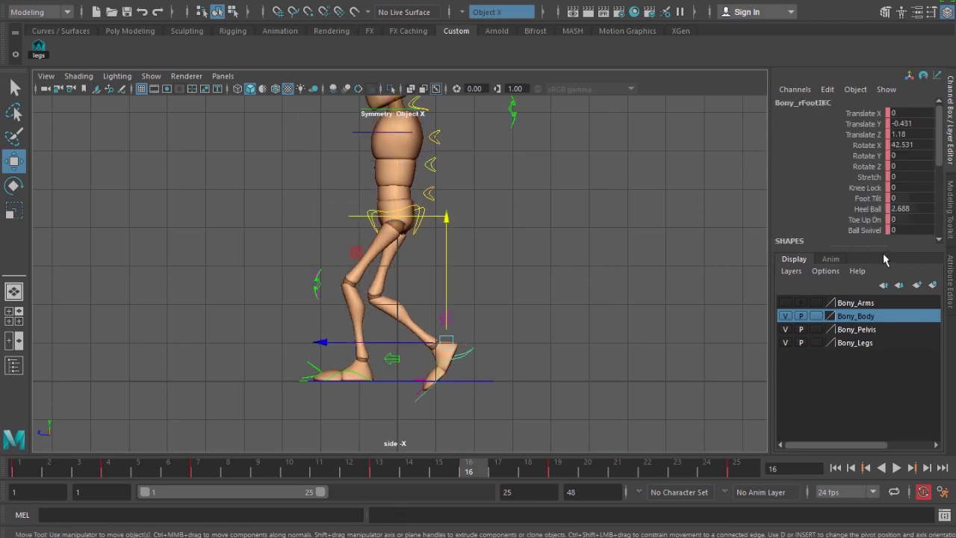
{"action": "key", "text": "Return"}
{"action": "left_click_drag", "start_coordinate": [449, 340], "coordinate": [451, 319]}
{"action": "key", "text": "e"}
{"action": "left_click_drag", "start_coordinate": [418, 218], "coordinate": [395, 273]}
{"action": "key", "text": "w"}
{"action": "left_click_drag", "start_coordinate": [458, 333], "coordinate": [444, 328]}
{"action": "key", "text": "s"}
{"action": "left_click", "coordinate": [39, 49]}
{"action": "key", "text": "s"}
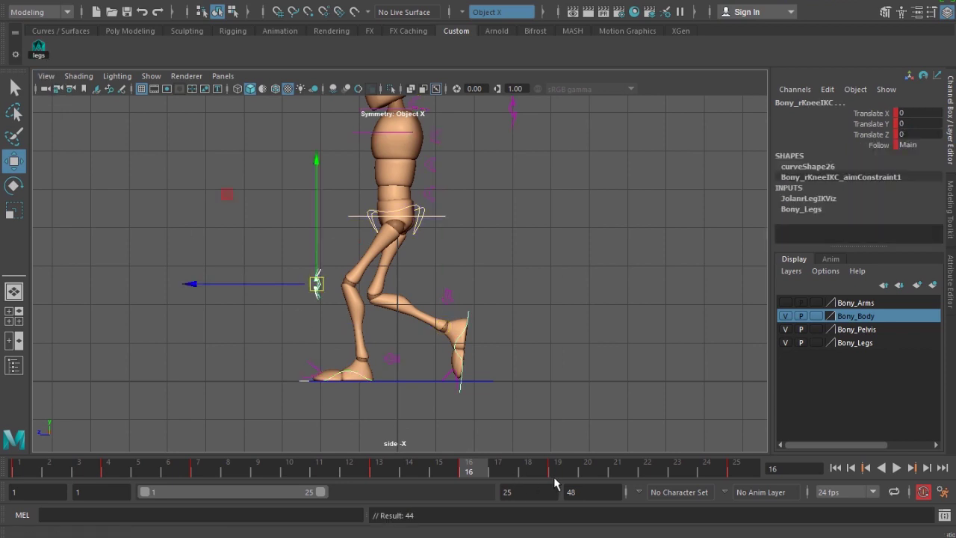
- Play the walk briefly from the side, and set the right foot control's Toe Up Dn to about 2.7 at frame 16
{"action": "key", "text": "alt+v"}
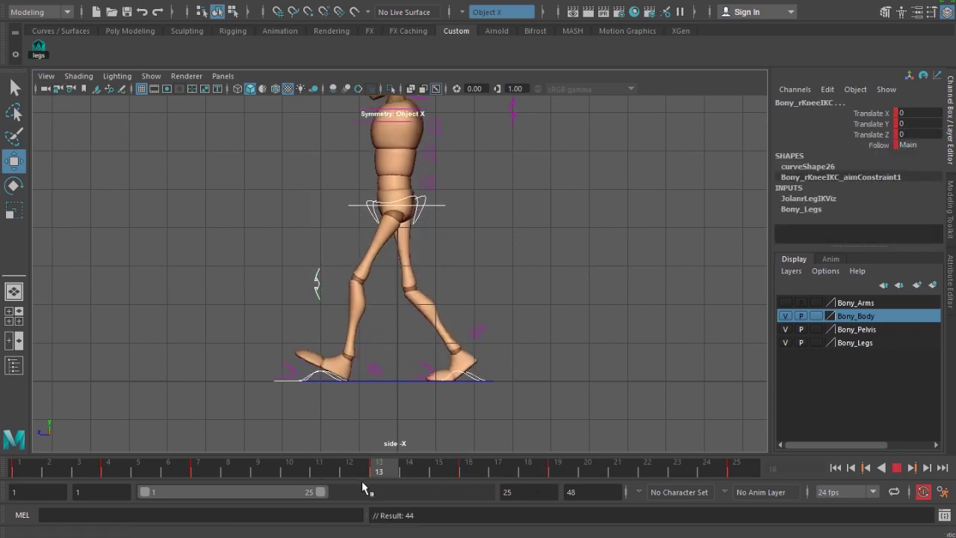
{"action": "key", "text": "alt+v"}
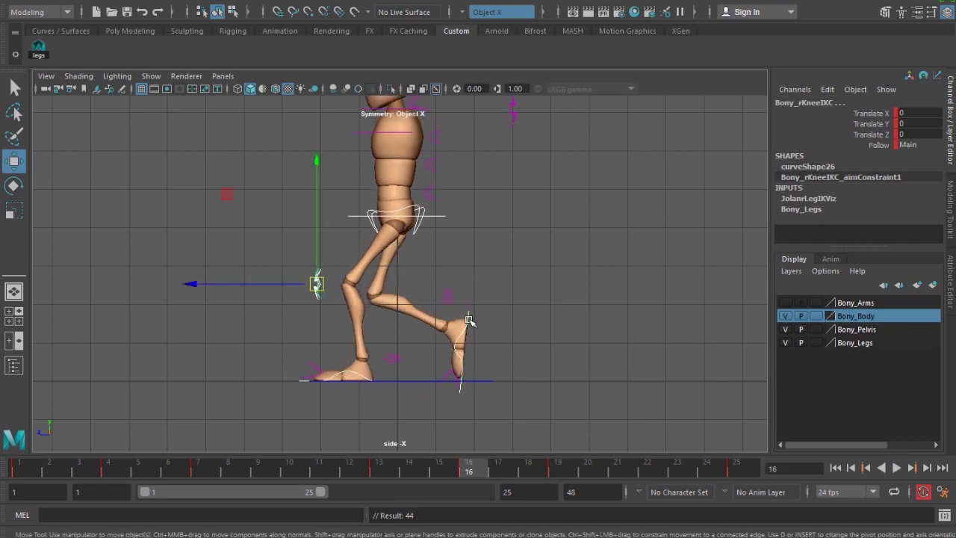
{"action": "left_click", "coordinate": [469, 320]}
{"action": "left_click", "coordinate": [868, 198]}
{"action": "left_click", "coordinate": [866, 230]}
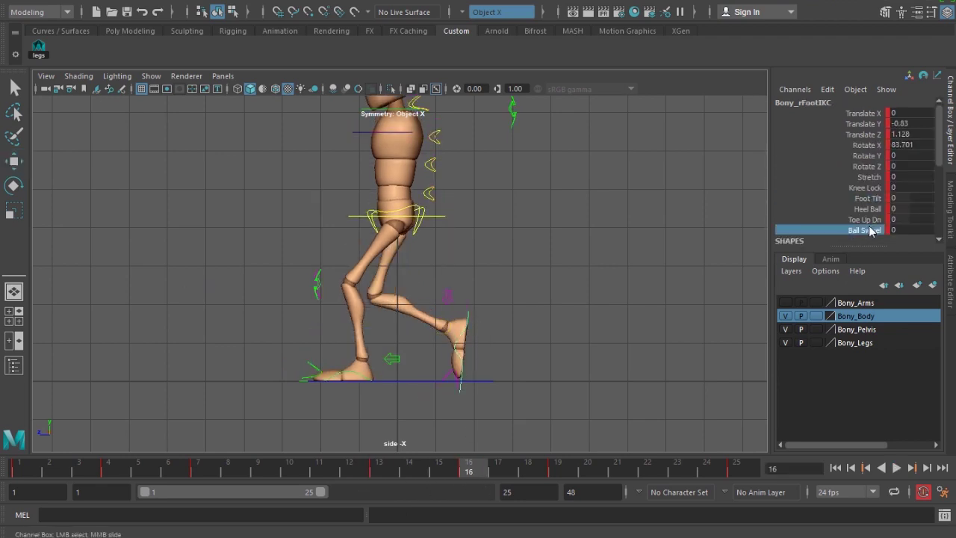
{"action": "left_click", "coordinate": [867, 220]}
{"action": "mouse_move", "coordinate": [512, 327]}
{"action": "middle_mouse_down"}
{"action": "mouse_move", "coordinate": [548, 328]}
{"action": "mouse_move", "coordinate": [529, 329]}
{"action": "middle_mouse_up"}
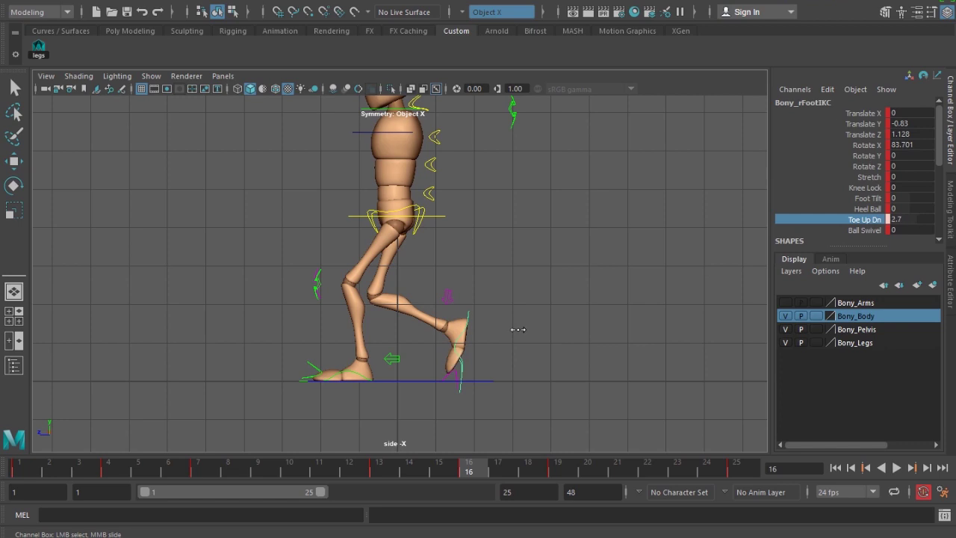
- Go to frame 4 and set the left foot control's Toe Up Dn to 4.4
{"action": "scroll", "coordinate": [499, 447], "scroll_direction": "up", "scroll_amount": 1}
{"action": "left_click", "coordinate": [103, 467]}
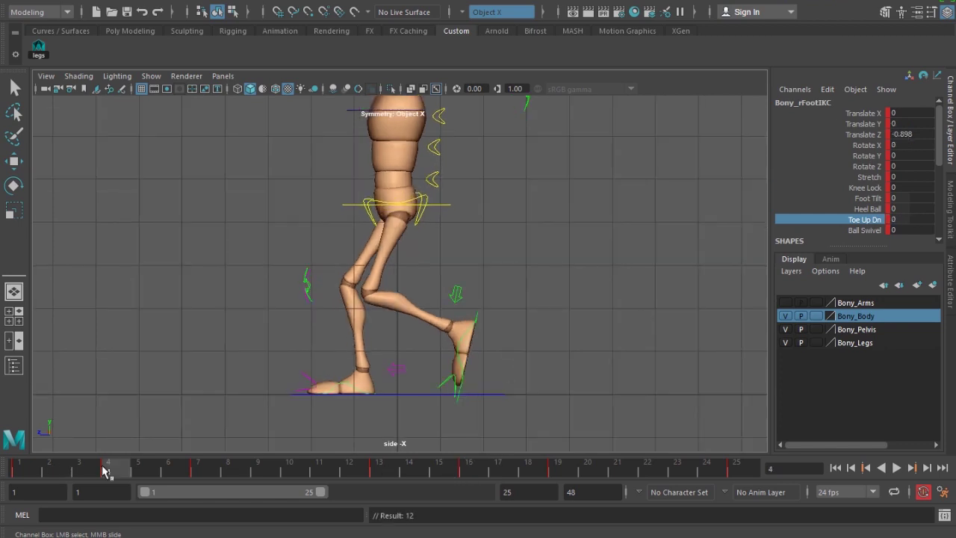
{"action": "left_click", "coordinate": [480, 314]}
{"action": "key", "text": "w"}
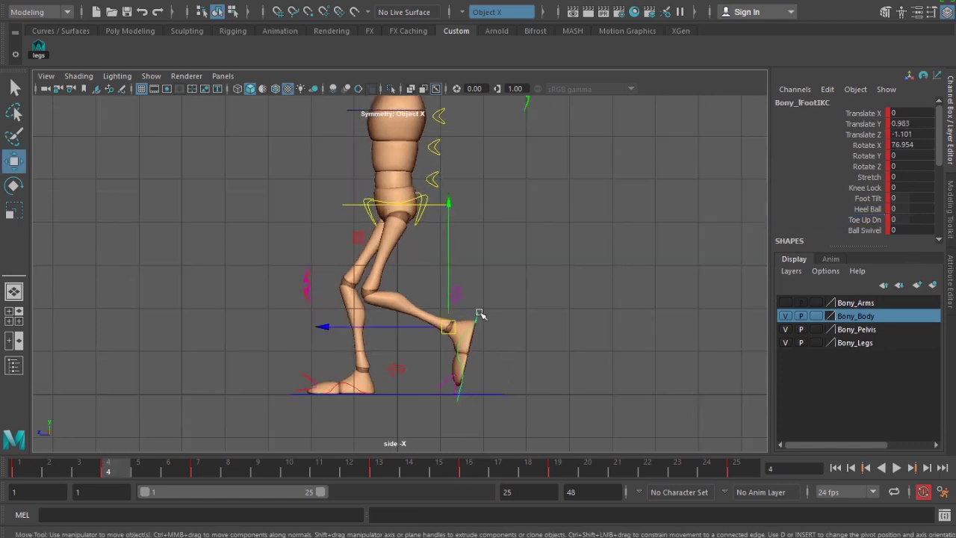
{"action": "left_click", "coordinate": [877, 218]}
{"action": "middle_click_drag", "start_coordinate": [535, 354], "coordinate": [559, 352]}
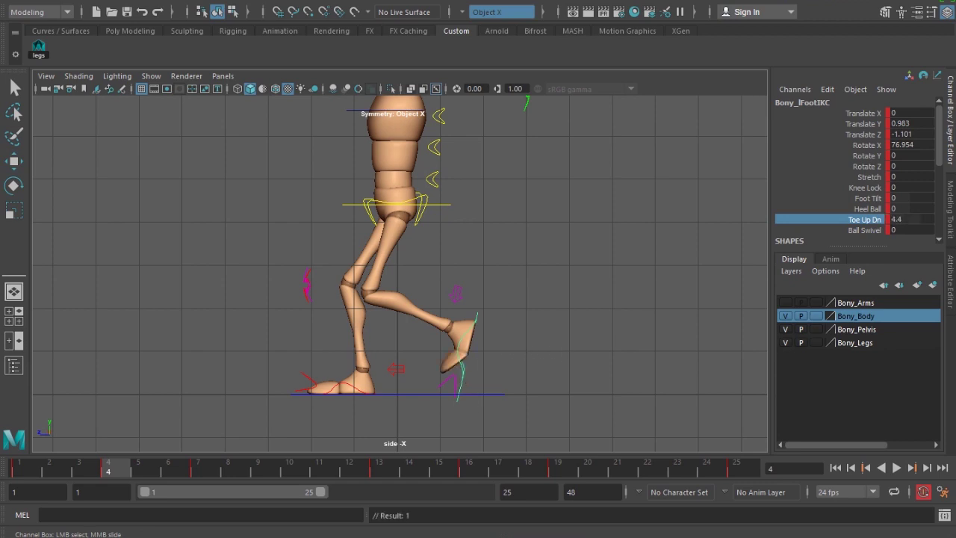
- At frame 7, bend the left foot's toes by adjusting the foot control's Toe Up Dn
{"action": "left_click_drag", "start_coordinate": [104, 480], "coordinate": [205, 493]}
{"action": "middle_click_drag", "start_coordinate": [627, 363], "coordinate": [575, 374]}
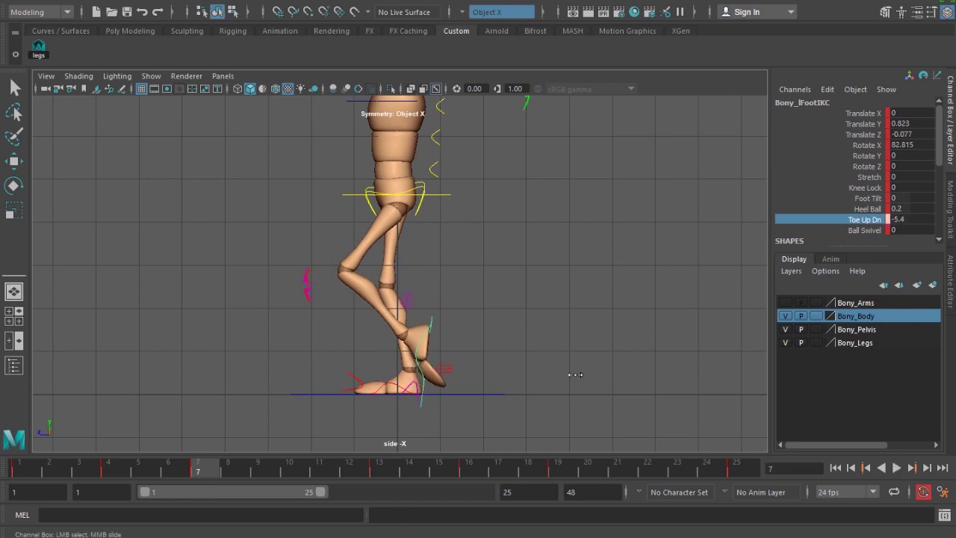
- At frame 19, pose the right foot control with Translate Y -0.863, Translate Z -0.003 and Toe Up Dn about 1.2
{"action": "left_click", "coordinate": [388, 388]}
{"action": "key", "text": "w"}
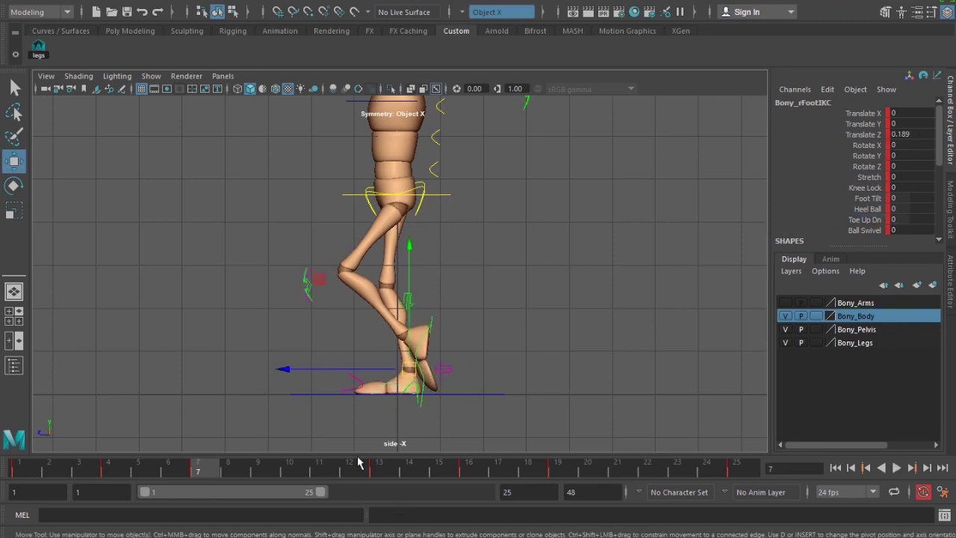
{"action": "left_click_drag", "start_coordinate": [209, 479], "coordinate": [552, 470]}
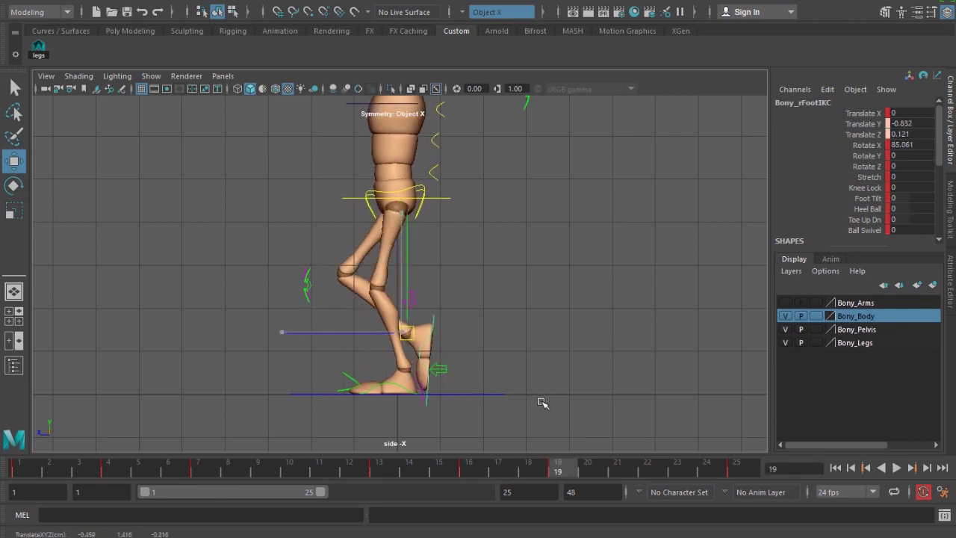
{"action": "left_click", "coordinate": [858, 220]}
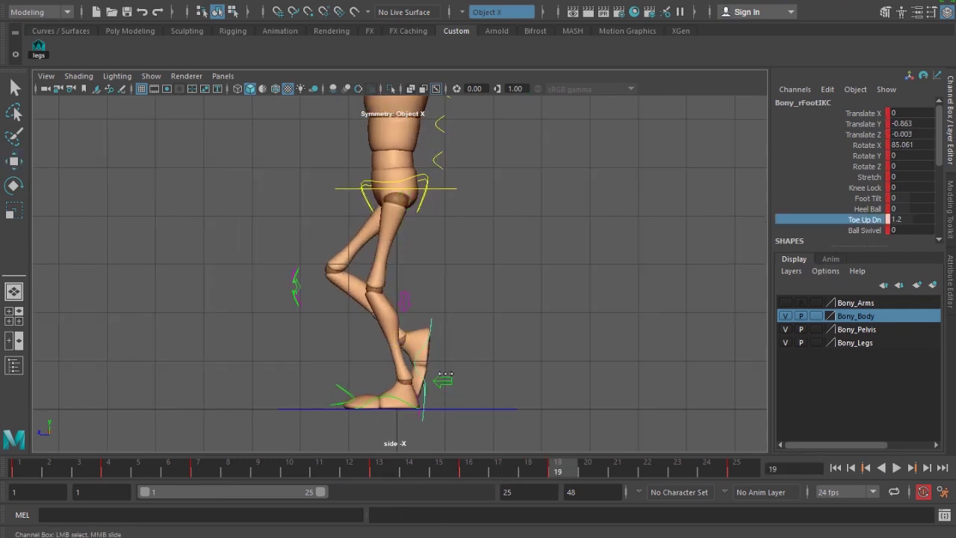
- Play the walk cycle in the perspective view, check it from different angles, and stop at frame 10
{"action": "left_click_drag", "start_coordinate": [584, 475], "coordinate": [54, 471]}
{"action": "scroll", "coordinate": [523, 366], "scroll_direction": "down", "scroll_amount": 4}
{"action": "key", "text": "w"}
{"action": "left_click", "coordinate": [550, 324]}
{"action": "key", "text": "space"}
{"action": "left_click_drag", "start_coordinate": [551, 324], "coordinate": [446, 329]}
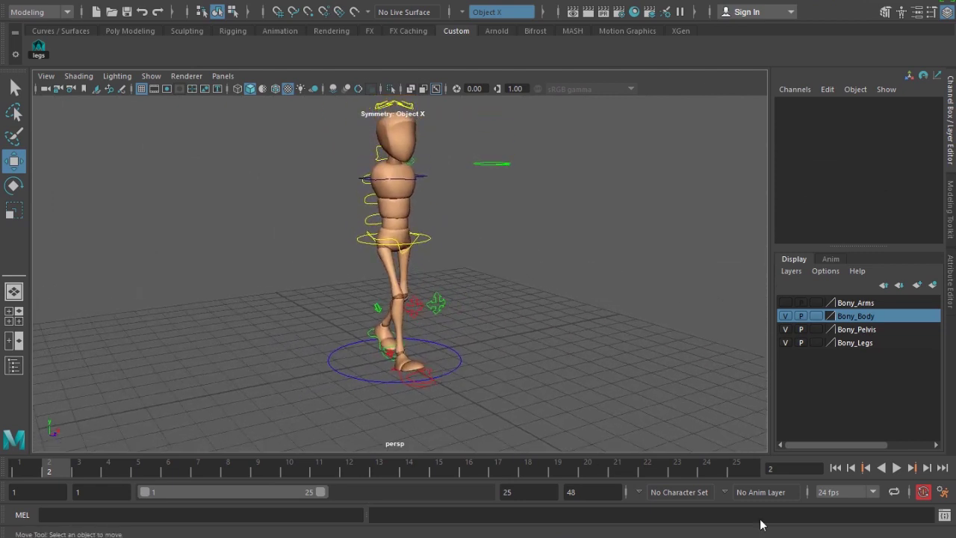
{"action": "left_click", "coordinate": [896, 468]}
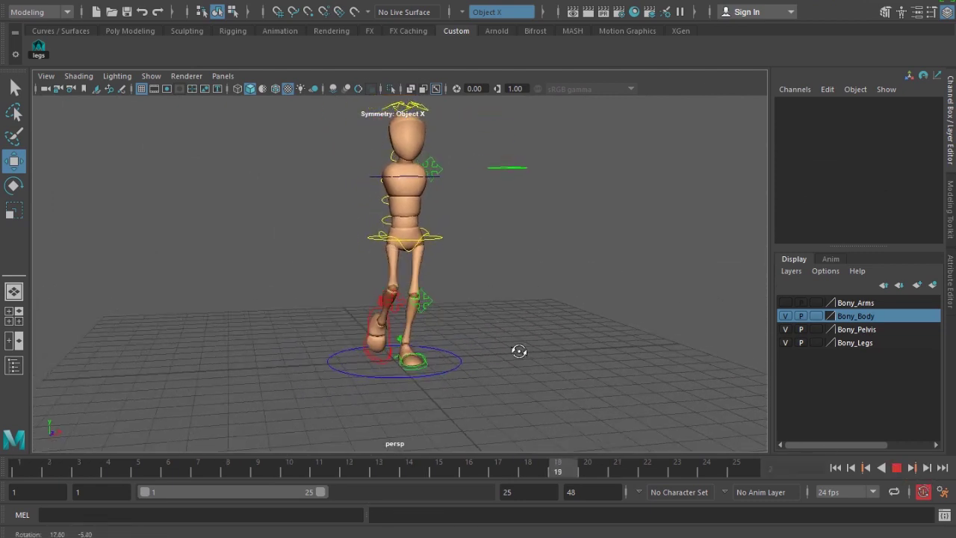
{"action": "left_click_drag", "start_coordinate": [518, 382], "coordinate": [421, 386], "text": "alt"}
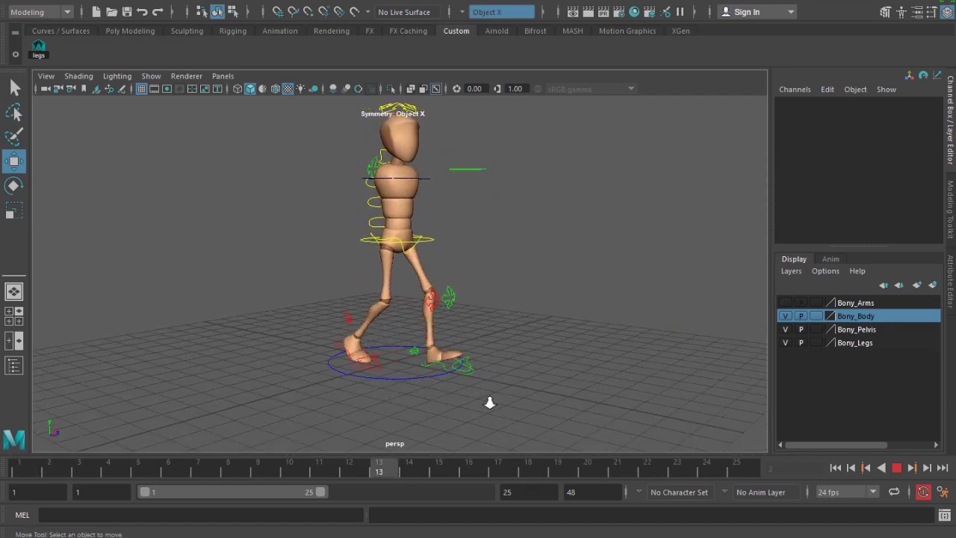
{"action": "left_click", "coordinate": [896, 468]}
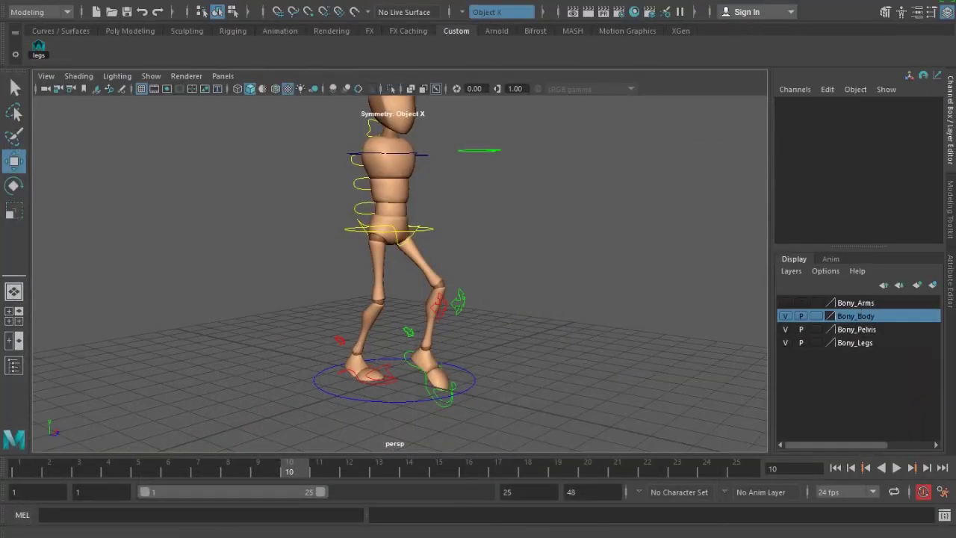
- At frame 10, adjust the supporting right foot's Heel Ball and raise the root control to Translate Y -0.068
{"action": "mouse_move", "coordinate": [90, 537]}
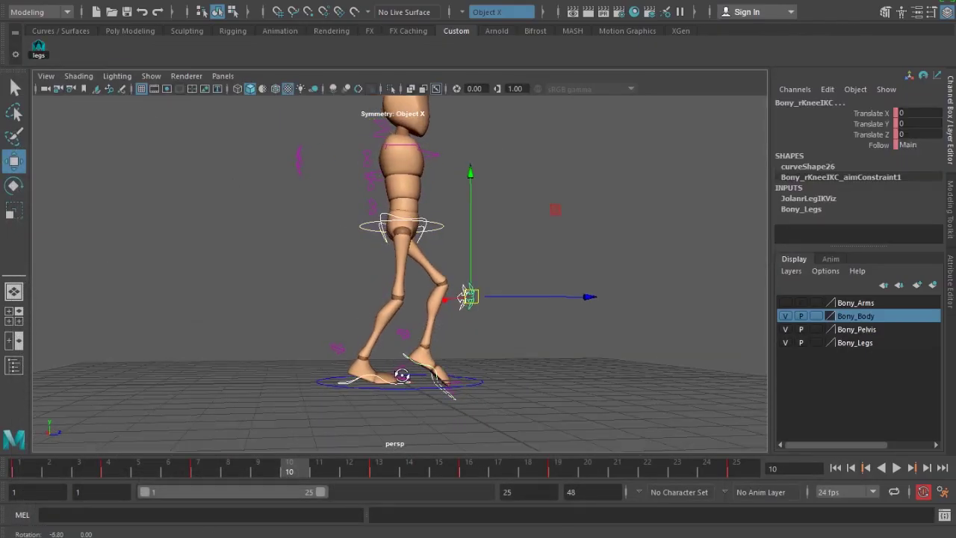
{"action": "left_click_drag", "start_coordinate": [402, 375], "coordinate": [382, 383], "text": "alt"}
{"action": "left_click", "coordinate": [364, 384]}
{"action": "left_click", "coordinate": [866, 210]}
{"action": "mouse_move", "coordinate": [435, 353]}
{"action": "middle_mouse_down"}
{"action": "mouse_move", "coordinate": [444, 353]}
{"action": "mouse_move", "coordinate": [428, 338]}
{"action": "middle_mouse_up"}
{"action": "left_click", "coordinate": [437, 226]}
{"action": "key", "text": "w"}
{"action": "left_click_drag", "start_coordinate": [398, 167], "coordinate": [403, 164]}
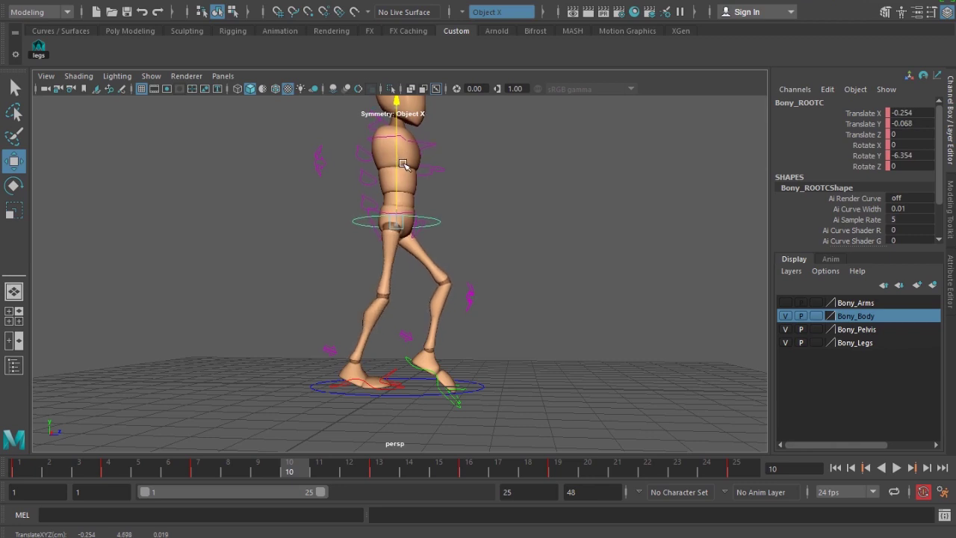
- Raise the left foot control to Translate Y 1.006 at frame 10 and set its Toe Up Dn to 2.65
{"action": "left_click", "coordinate": [417, 365]}
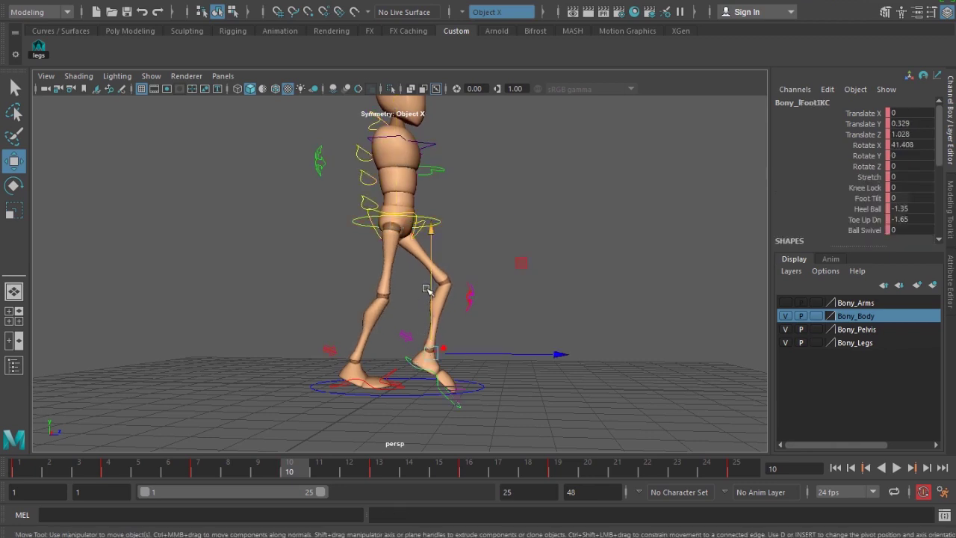
{"action": "left_click_drag", "start_coordinate": [432, 281], "coordinate": [436, 263]}
{"action": "key", "text": "space"}
{"action": "key", "text": "space"}
{"action": "left_click_drag", "start_coordinate": [372, 318], "coordinate": [372, 313]}
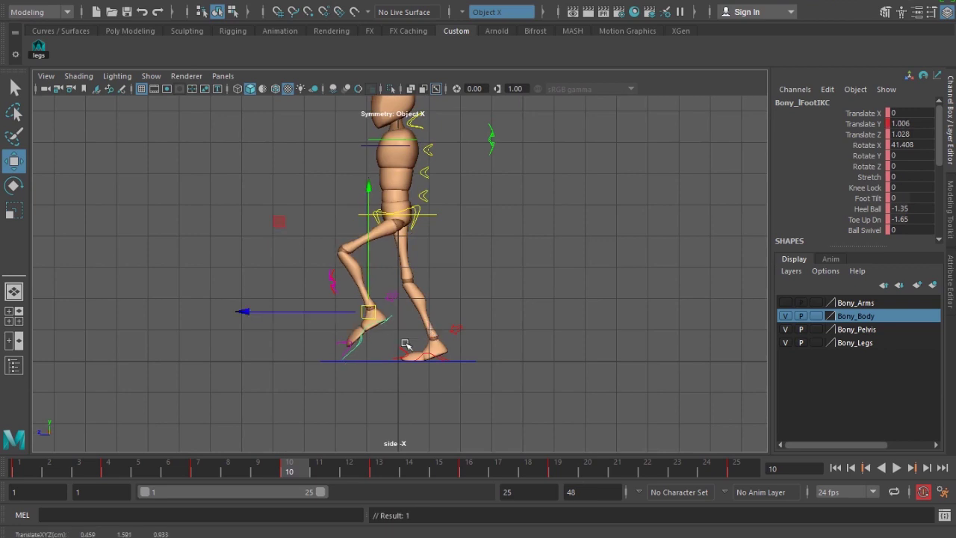
{"action": "left_click", "coordinate": [876, 221]}
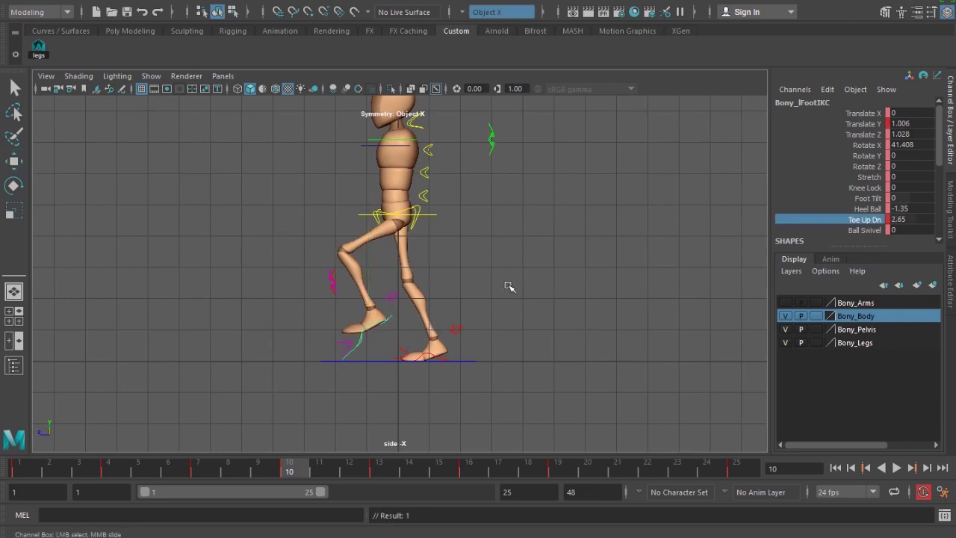
- Select all leg controls and key the whole pose at frame 10
{"action": "left_click", "coordinate": [39, 51]}
{"action": "key", "text": "w"}
{"action": "left_click_drag", "start_coordinate": [255, 467], "coordinate": [288, 470]}
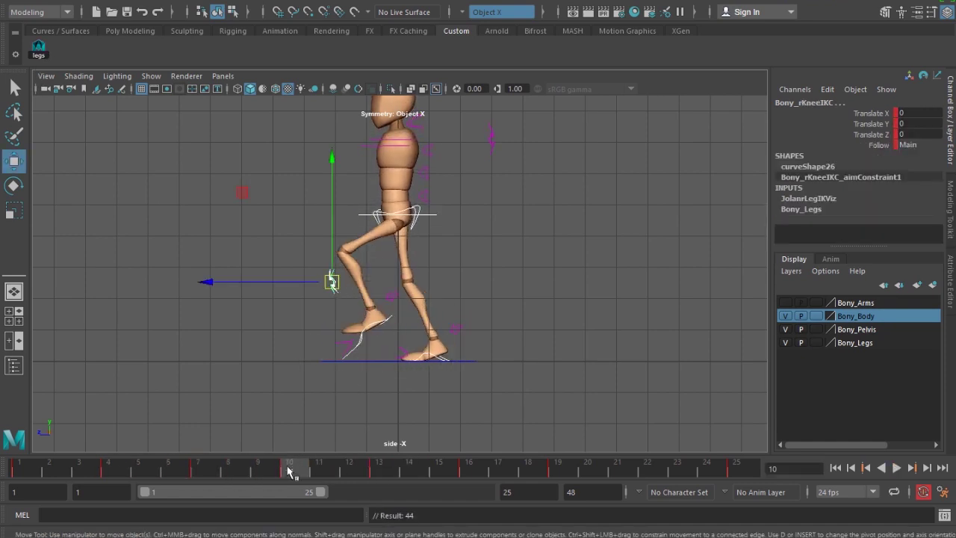
- Adjust the right foot control for the matching raised pose at frame 22 and scrub through the cycle
{"action": "left_click", "coordinate": [368, 328]}
{"action": "left_click_drag", "start_coordinate": [368, 329], "coordinate": [357, 326]}
{"action": "left_click_drag", "start_coordinate": [301, 460], "coordinate": [393, 489]}
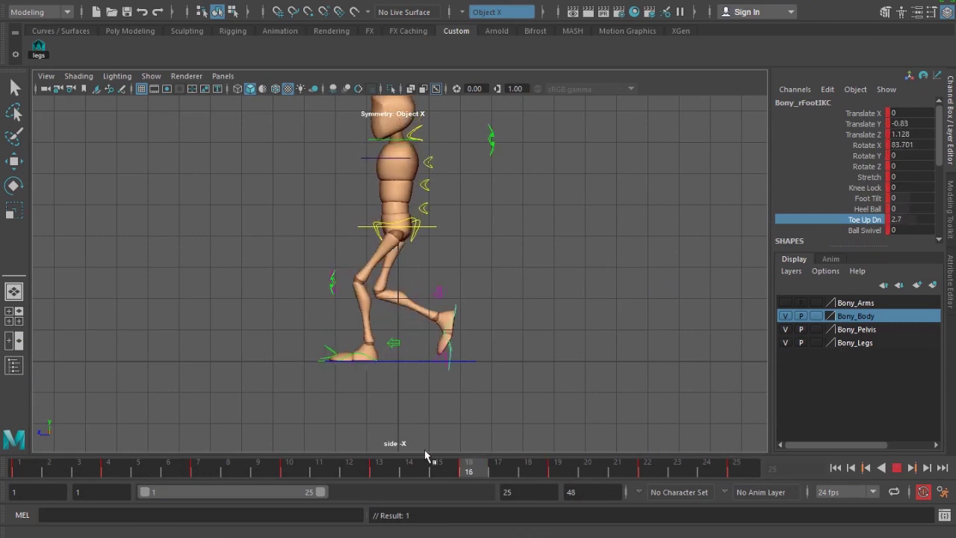
- Play the walk cycle in the perspective view and orbit around to the front of the character
{"action": "left_click", "coordinate": [731, 471]}
{"action": "key", "text": "w"}
{"action": "left_click", "coordinate": [559, 322]}
{"action": "key", "text": "space"}
{"action": "left_click_drag", "start_coordinate": [557, 322], "coordinate": [470, 407]}
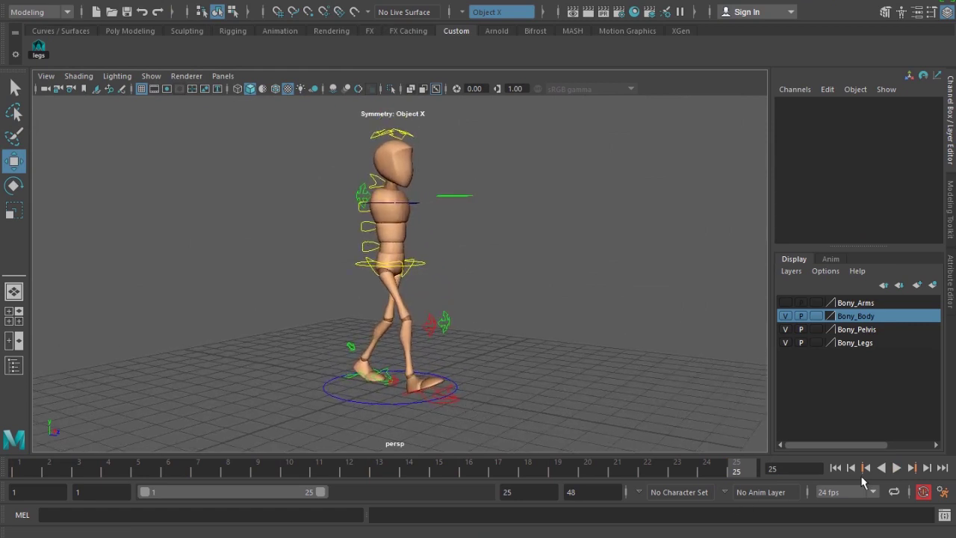
{"action": "left_click", "coordinate": [896, 469]}
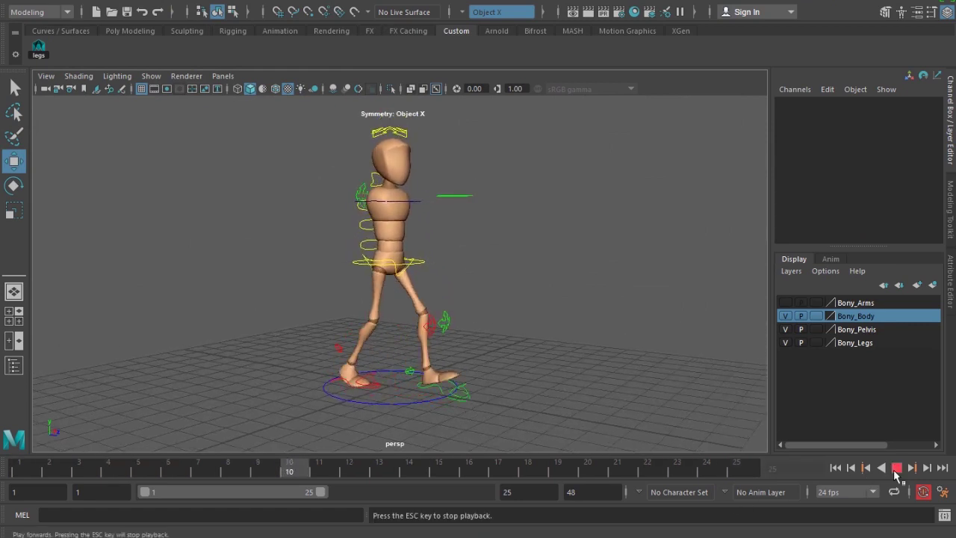
{"action": "left_click_drag", "start_coordinate": [497, 348], "coordinate": [406, 348], "text": "alt"}
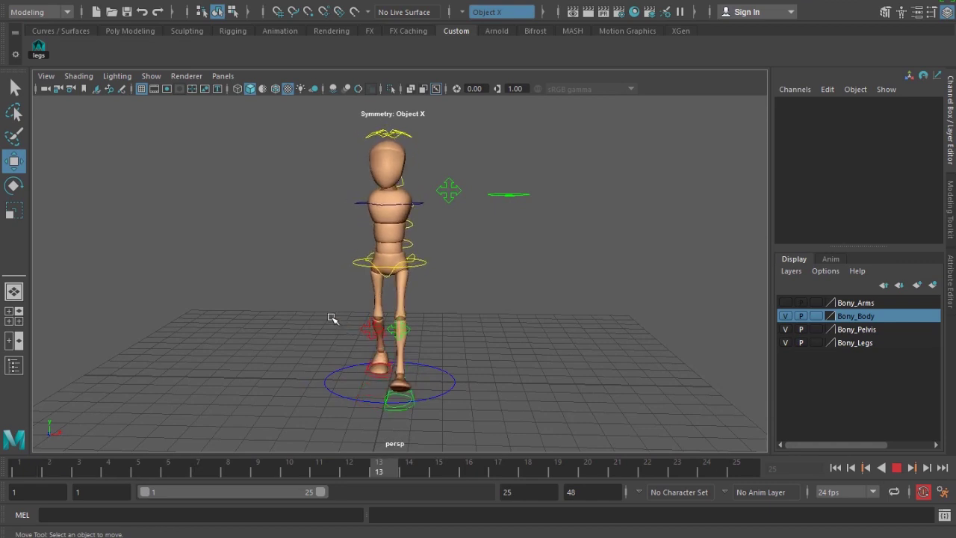
- Turn on wireframe on shaded and check the playing walk from several angles before stopping playback
{"action": "left_click", "coordinate": [276, 89]}
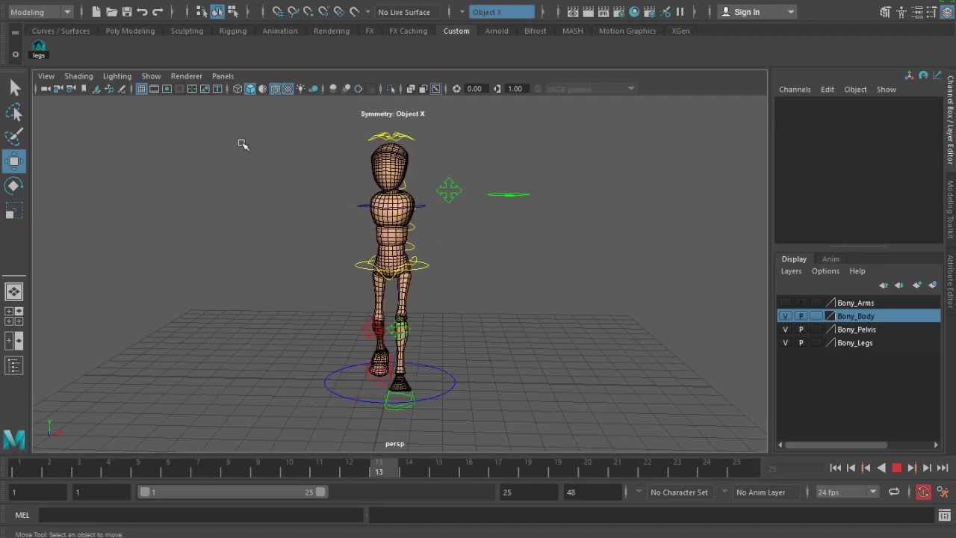
{"action": "left_click_drag", "start_coordinate": [358, 287], "coordinate": [572, 284], "text": "alt"}
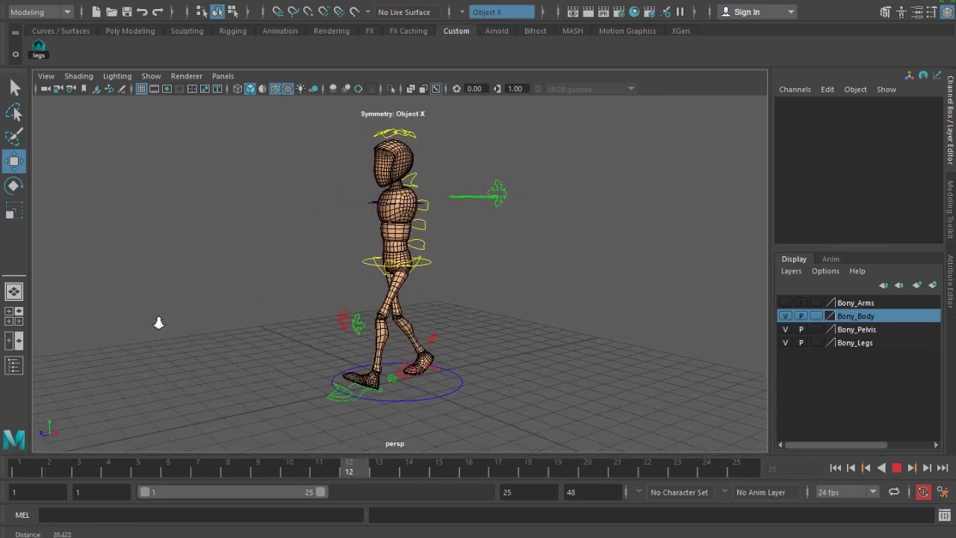
{"action": "left_click_drag", "start_coordinate": [177, 331], "coordinate": [211, 322], "text": "alt"}
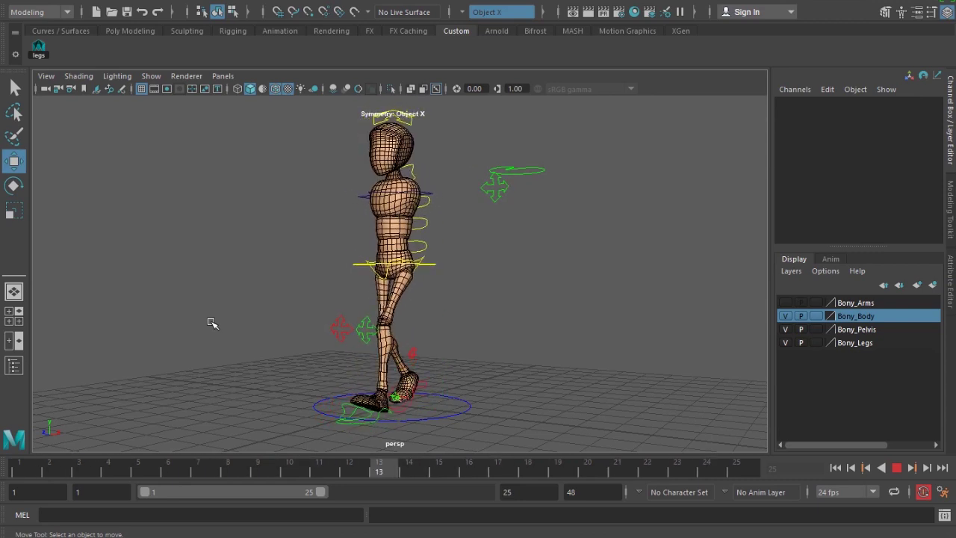
{"action": "left_click_drag", "start_coordinate": [342, 271], "coordinate": [457, 307], "text": "alt"}
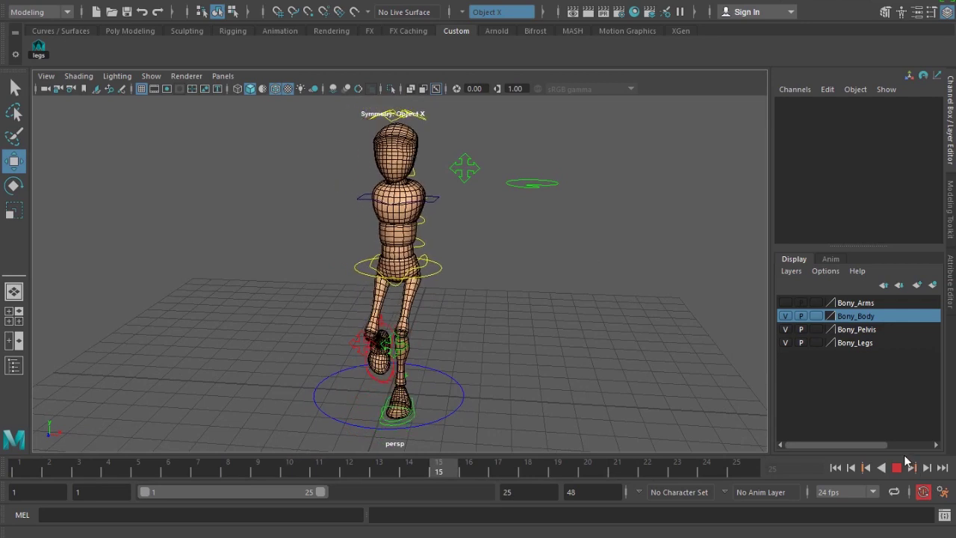
{"action": "key", "text": "Escape"}
- Select the root control in the front view and go to frame 1
{"action": "key", "text": "space"}
{"action": "left_click_drag", "start_coordinate": [487, 274], "coordinate": [481, 290]}
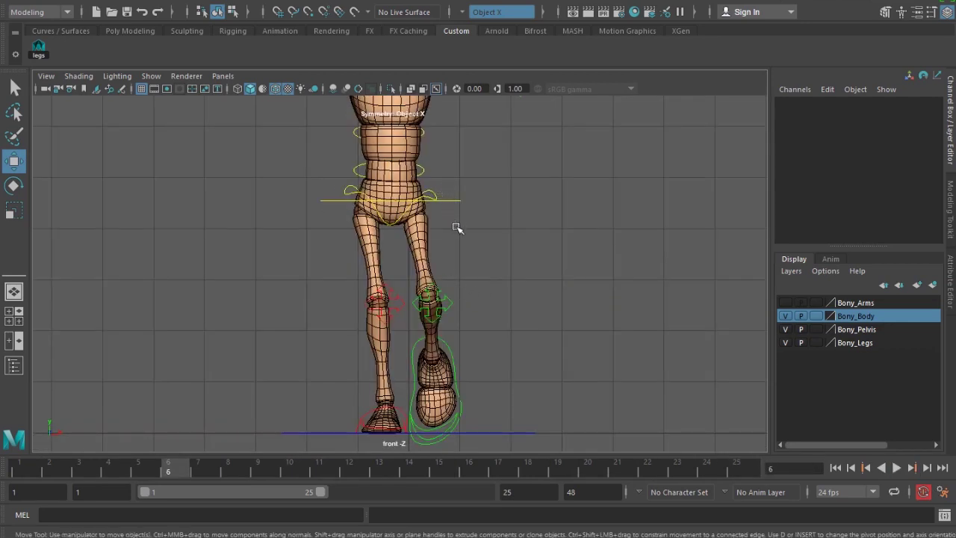
{"action": "left_click", "coordinate": [452, 200]}
{"action": "left_click", "coordinate": [9, 471]}
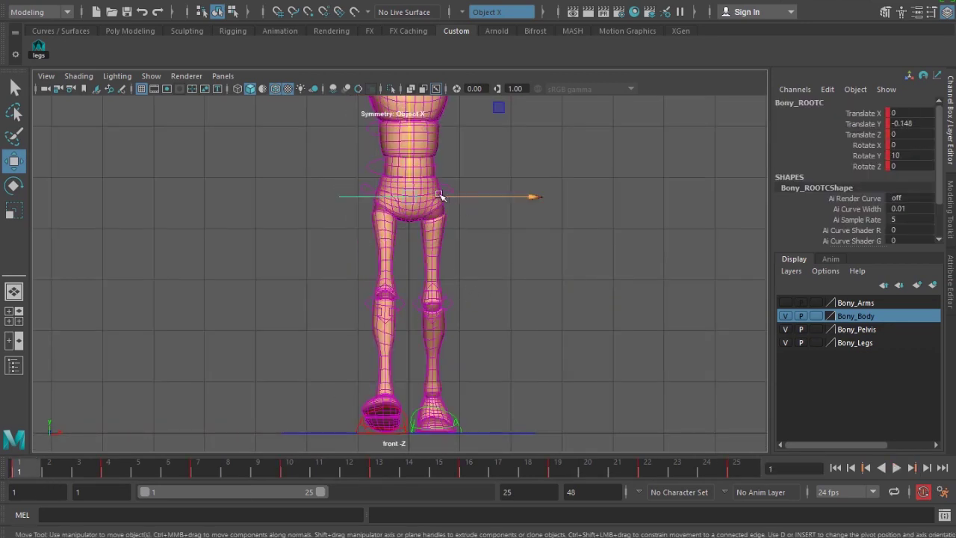
{"action": "key", "text": "e"}
{"action": "left_click_drag", "start_coordinate": [305, 148], "coordinate": [307, 144]}
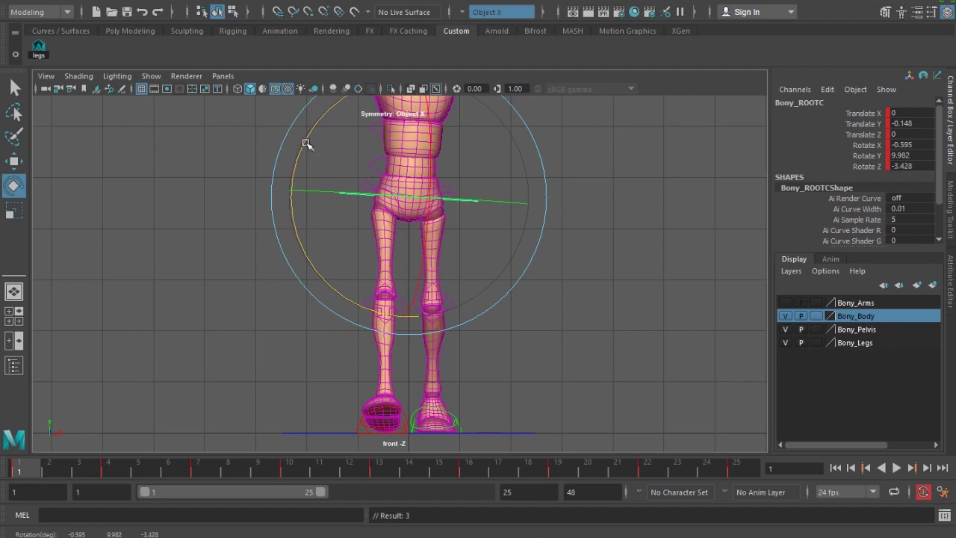
{"action": "key", "text": "ctrl+z"}
{"action": "left_click", "coordinate": [865, 167]}
{"action": "middle_click_drag", "start_coordinate": [523, 294], "coordinate": [510, 312]}
{"action": "key", "text": "ctrl+z"}
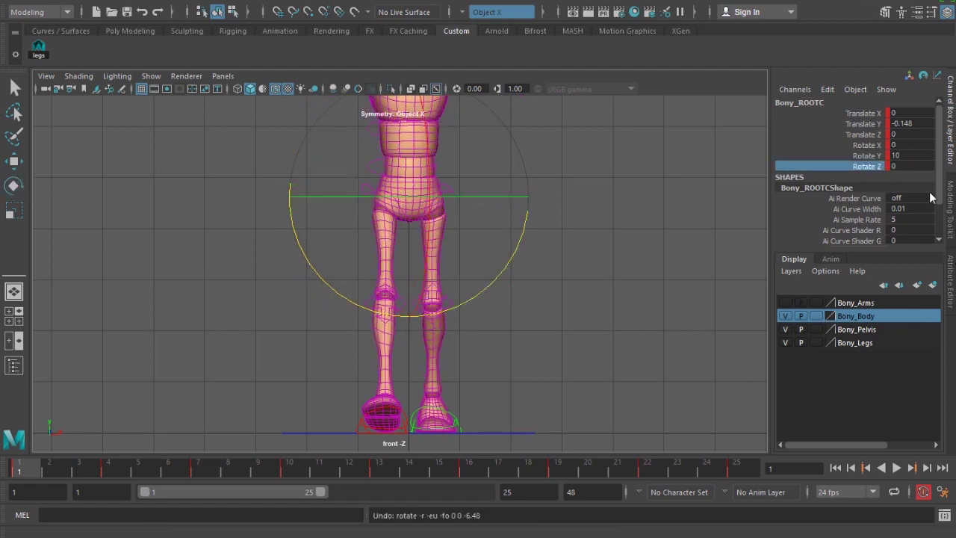
- Set the root control's Rotate Z to -6 at frame 1 and to 6 at frame 13
{"action": "left_click", "coordinate": [910, 166]}
{"action": "type", "text": "-6"}
{"action": "key", "text": "Return"}
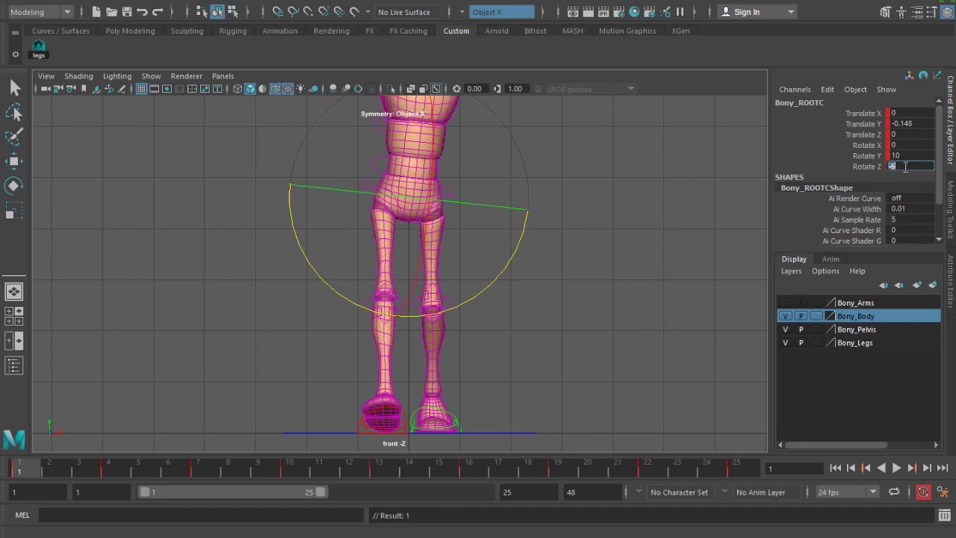
{"action": "left_click", "coordinate": [376, 469]}
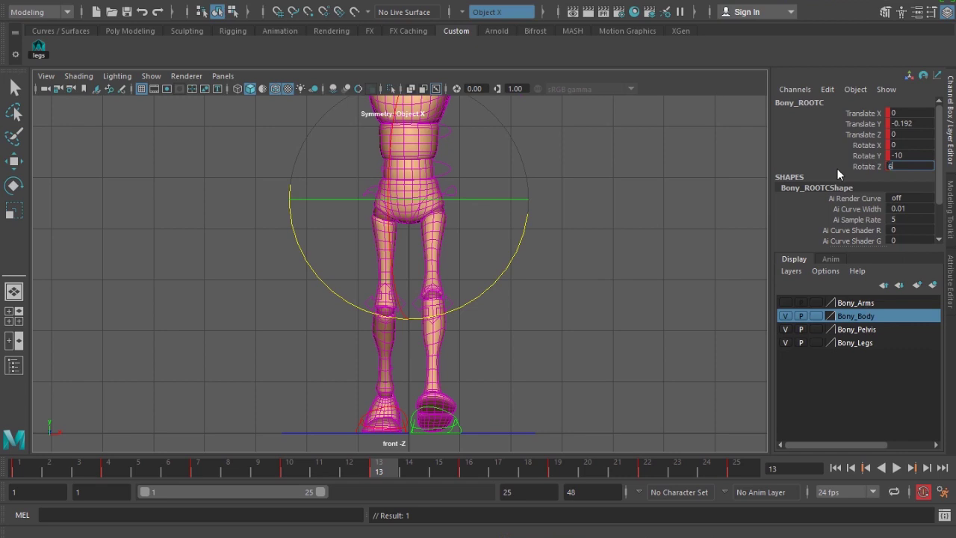
{"action": "type", "text": "6"}
{"action": "key", "text": "Return"}
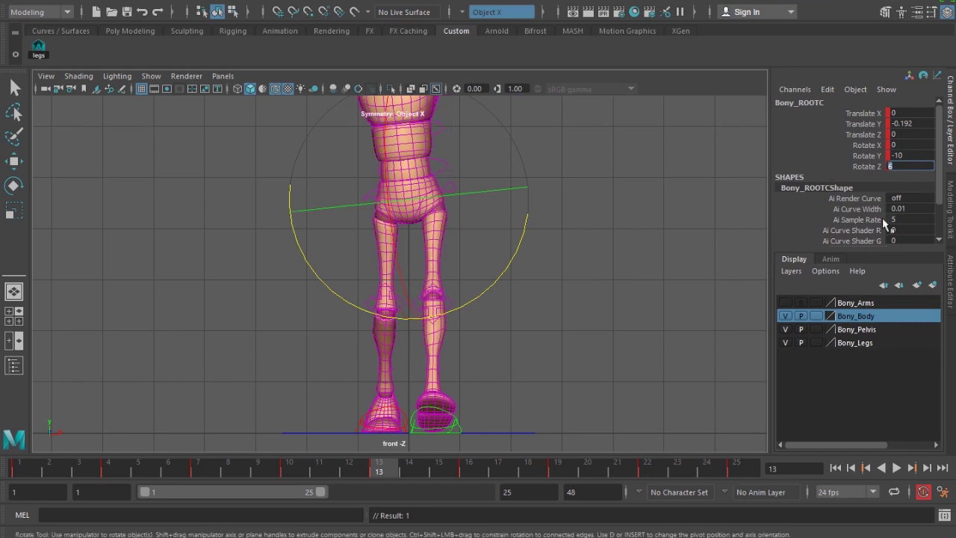
- Set the root control's Rotate Z to -6 at frame 25 and deselect it
{"action": "left_click_drag", "start_coordinate": [899, 167], "coordinate": [829, 165]}
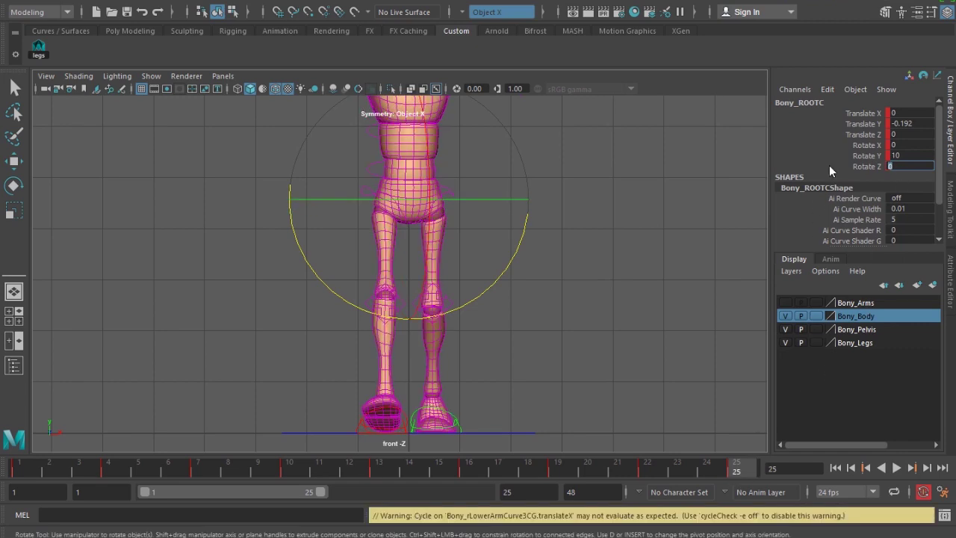
{"action": "type", "text": "-6"}
{"action": "key", "text": "Return"}
{"action": "left_click", "coordinate": [554, 293]}
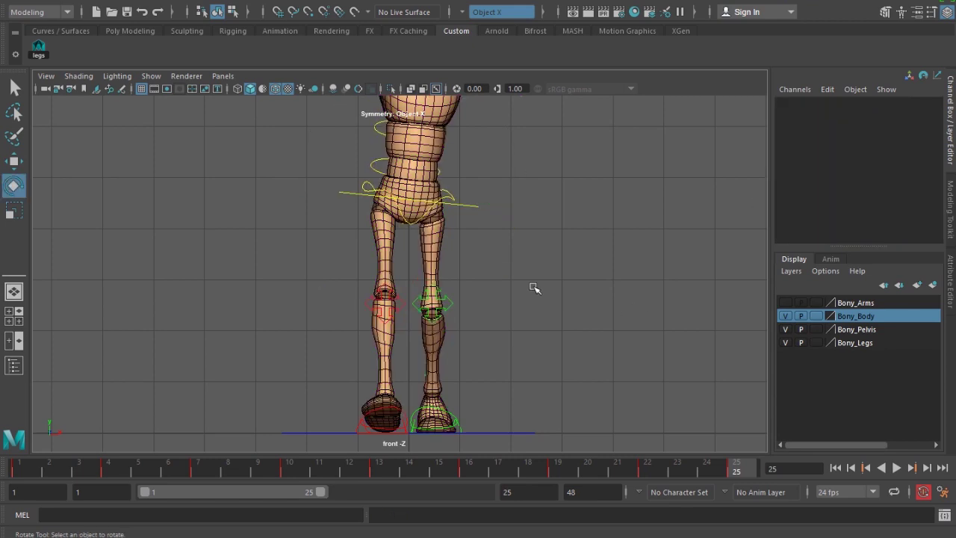
- Select the root control, switch to the Animation workspace, and isolate its Rotate Z curve in the Graph Editor
{"action": "left_click", "coordinate": [335, 192]}
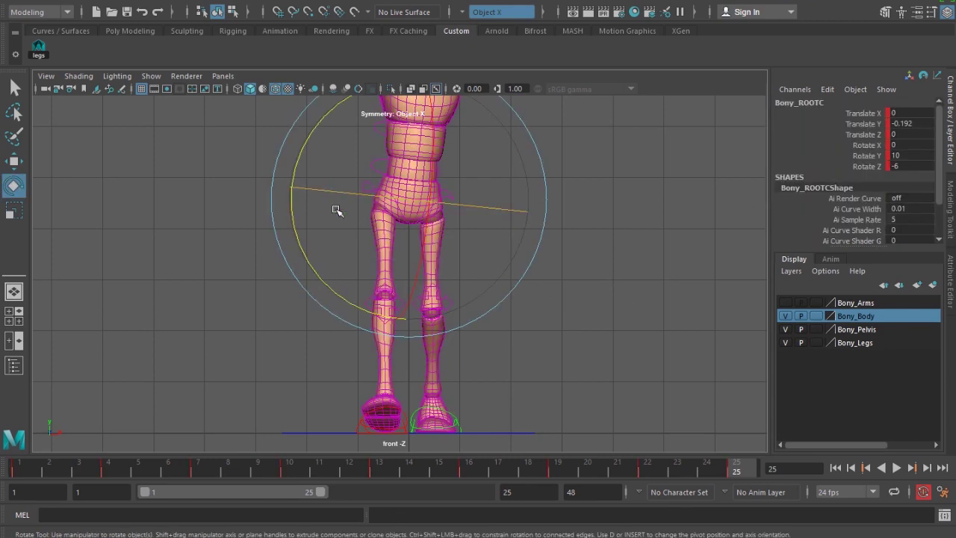
{"action": "left_click", "coordinate": [863, 8]}
{"action": "left_click", "coordinate": [829, 133]}
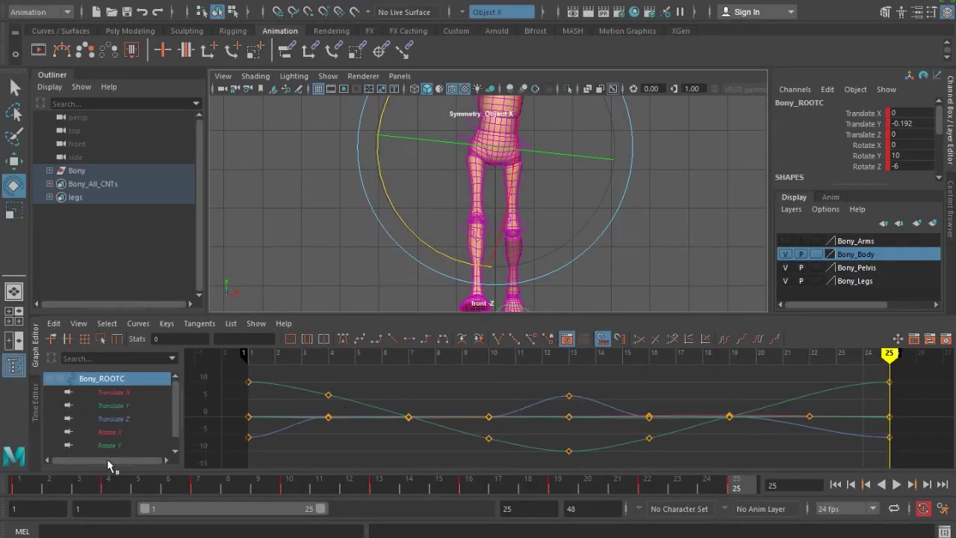
{"action": "scroll", "coordinate": [128, 450], "scroll_direction": "down", "scroll_amount": 1}
{"action": "left_click", "coordinate": [125, 445]}
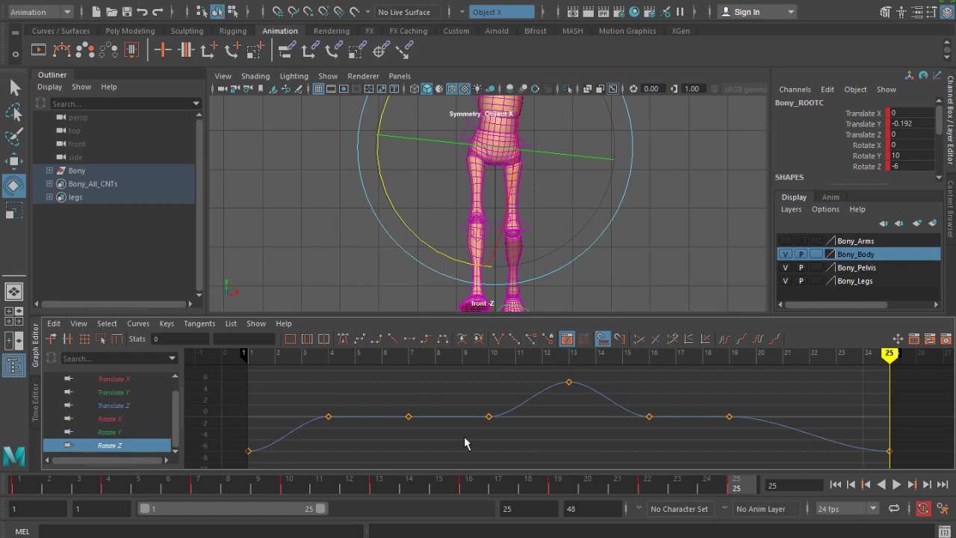
- Lower the root's Rotate Z key at frame 4 to -2.308, and move to frame 10
{"action": "left_click", "coordinate": [116, 486]}
{"action": "left_click_drag", "start_coordinate": [348, 439], "coordinate": [343, 440]}
{"action": "key", "text": "w"}
{"action": "middle_click_drag", "start_coordinate": [341, 440], "coordinate": [341, 450], "text": "shift"}
{"action": "left_click", "coordinate": [297, 488]}
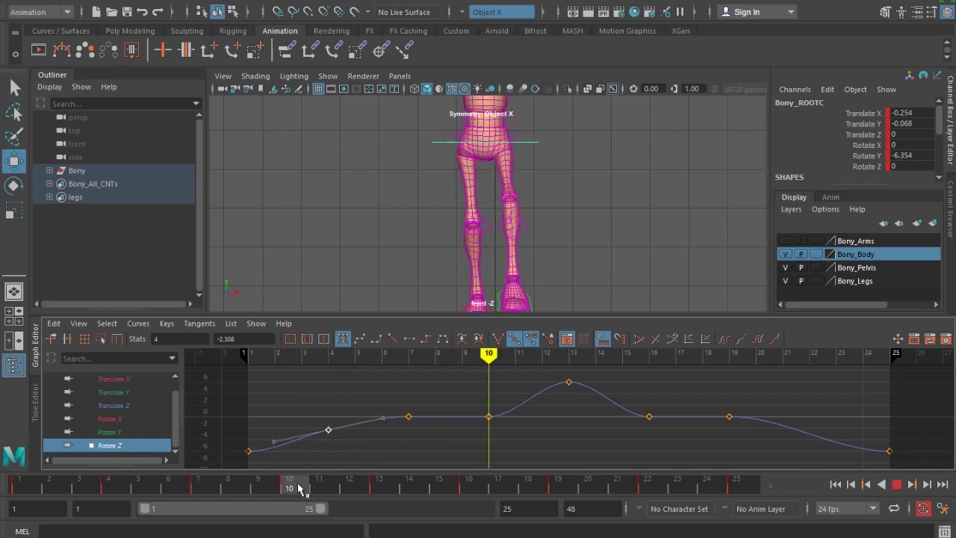
- Smooth the root's Rotate Z curve by raising the frame 10 key, lowering frame 4 to -3.115, and raising frame 16 to 3.231
{"action": "middle_click_drag", "start_coordinate": [513, 434], "coordinate": [516, 427], "text": "shift"}
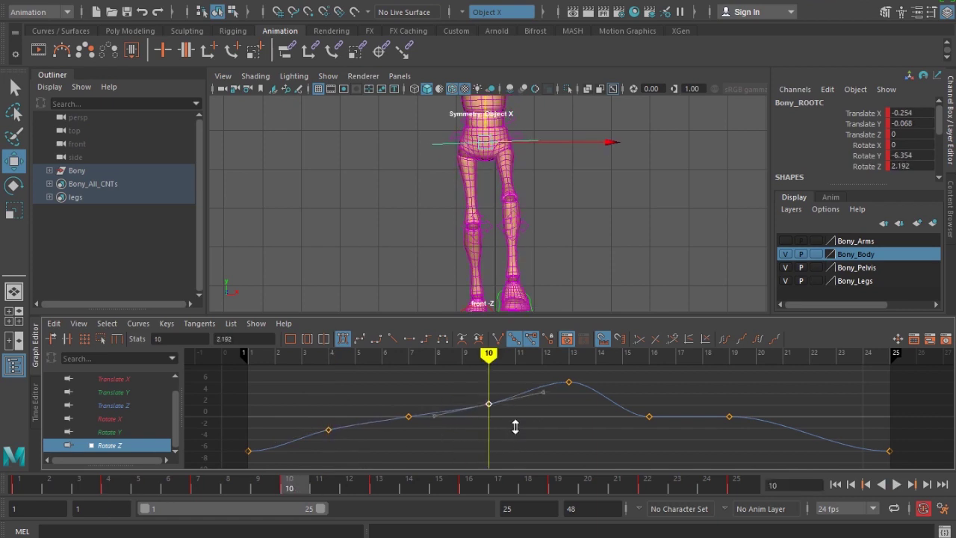
{"action": "left_click_drag", "start_coordinate": [141, 486], "coordinate": [133, 492]}
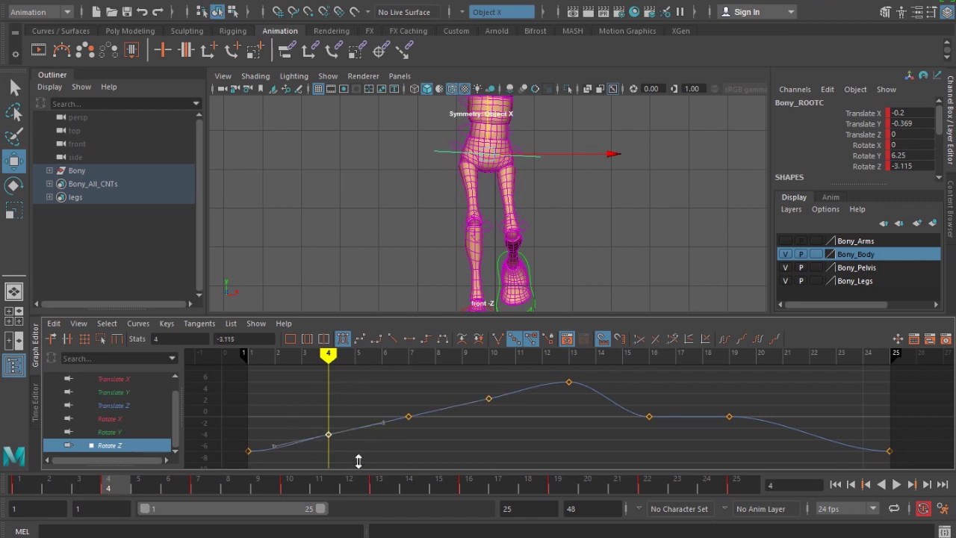
{"action": "middle_click_drag", "start_coordinate": [558, 452], "coordinate": [457, 448], "text": "alt"}
{"action": "left_click_drag", "start_coordinate": [179, 484], "coordinate": [469, 488]}
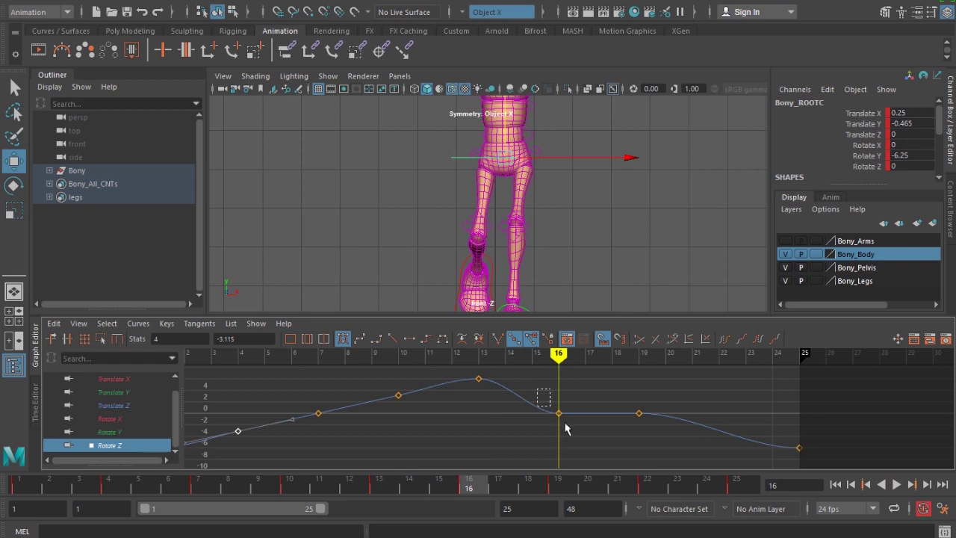
{"action": "middle_click_drag", "start_coordinate": [577, 436], "coordinate": [580, 424]}
- Key the root control at frame 22 and show its Rotate Z curve in the Graph Editor
{"action": "mouse_move", "coordinate": [545, 475]}
{"action": "left_mouse_down"}
{"action": "mouse_move", "coordinate": [587, 491]}
{"action": "mouse_move", "coordinate": [644, 489]}
{"action": "left_mouse_up"}
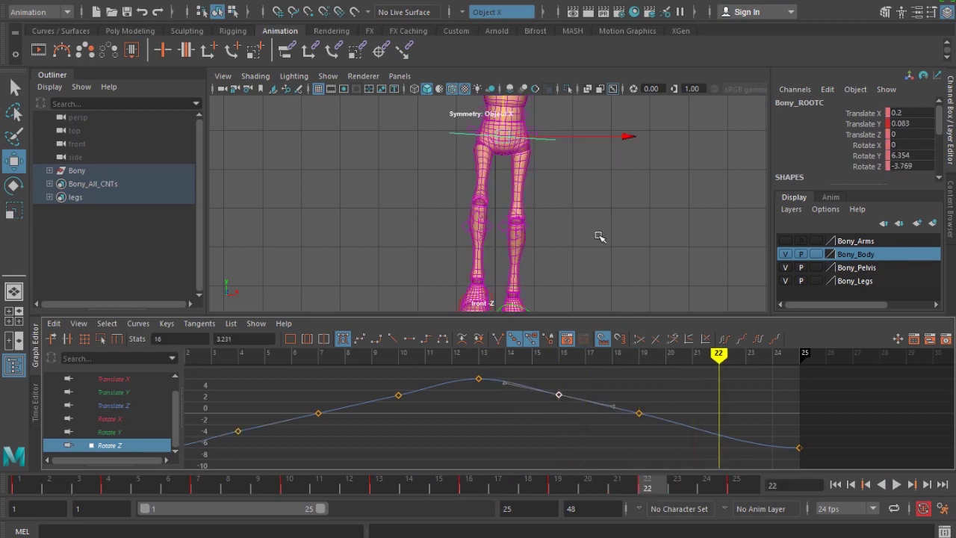
{"action": "left_click", "coordinate": [553, 140]}
{"action": "key", "text": "s"}
{"action": "left_click", "coordinate": [132, 423]}
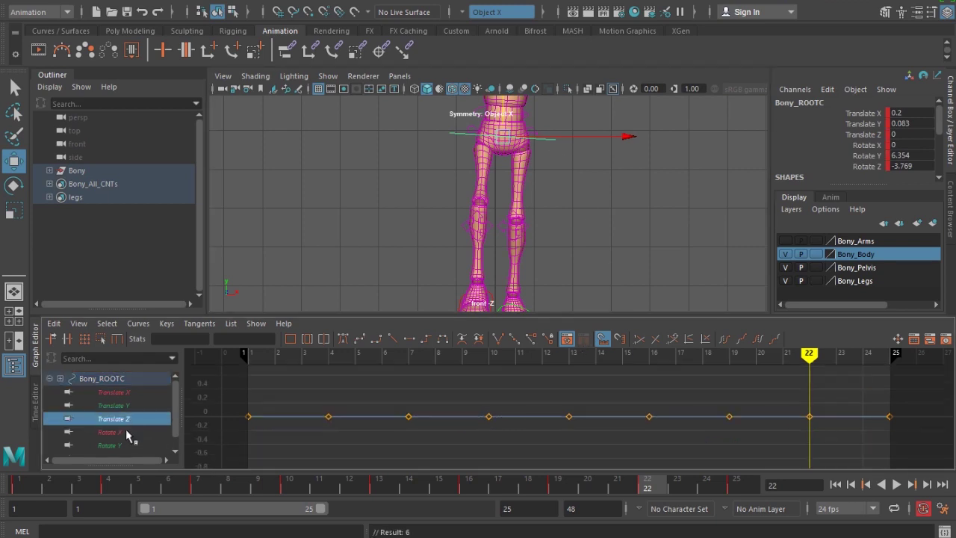
{"action": "scroll", "coordinate": [123, 446], "scroll_direction": "down", "scroll_amount": 1}
{"action": "left_click", "coordinate": [123, 445]}
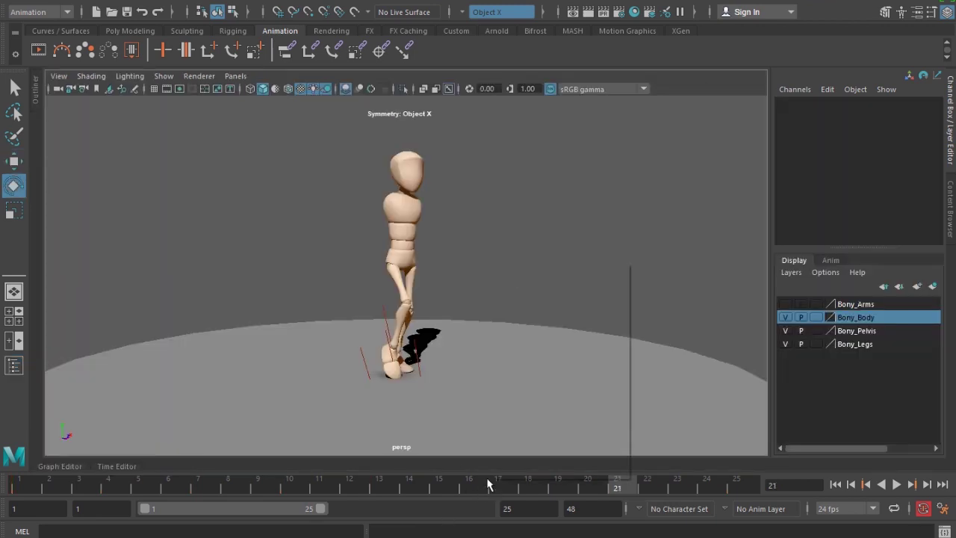
- Open the Playblast options and set the format to image and the scale to 1.00
{"action": "right_click", "coordinate": [487, 484]}
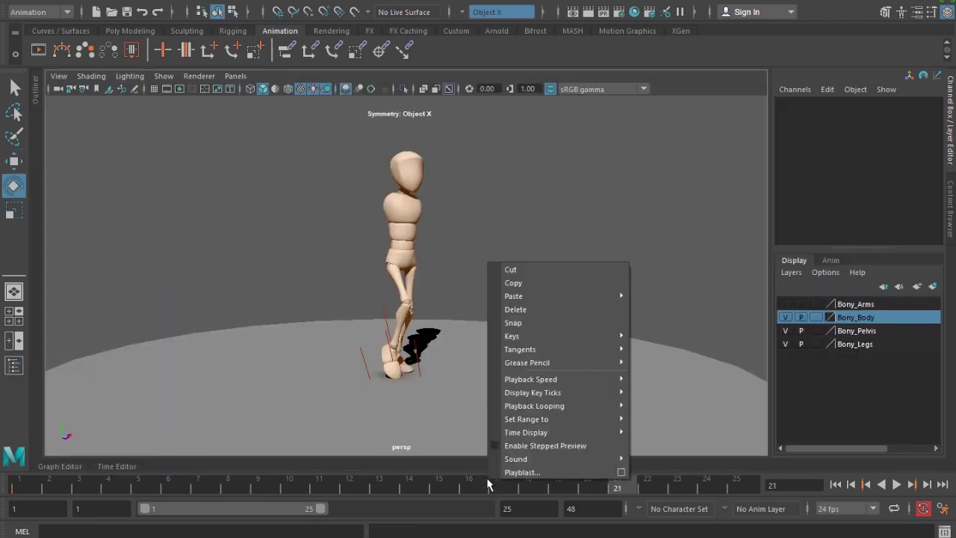
{"action": "left_click", "coordinate": [620, 473]}
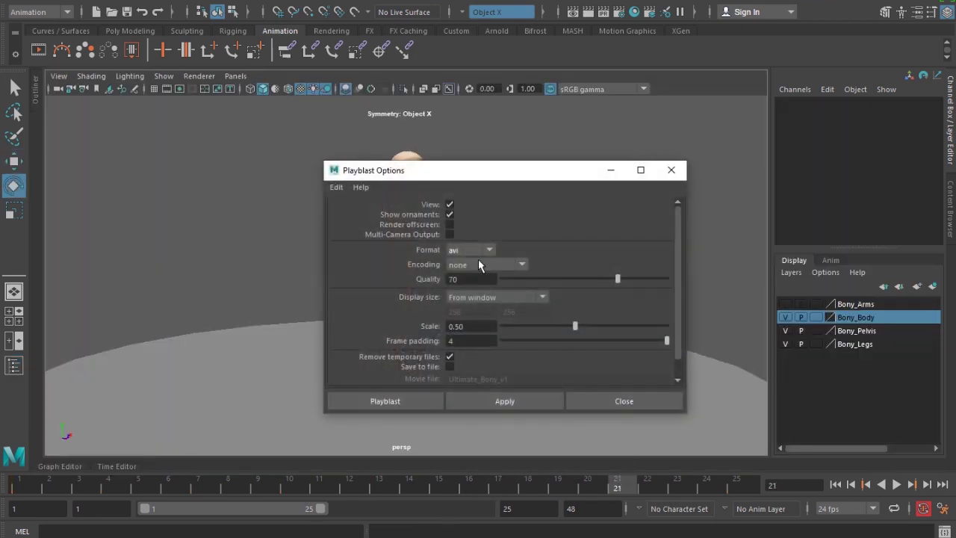
{"action": "left_click", "coordinate": [476, 292]}
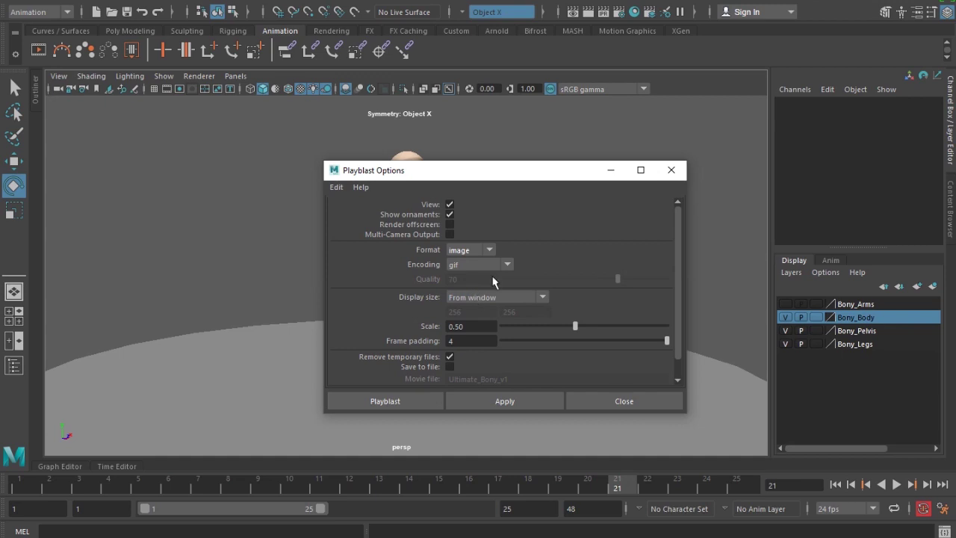
{"action": "left_click_drag", "start_coordinate": [556, 176], "coordinate": [629, 120]}
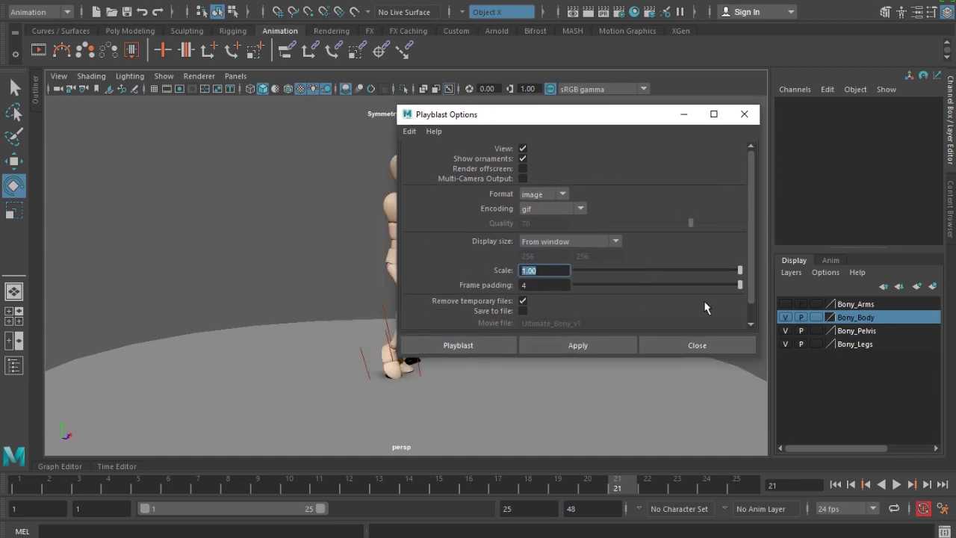
{"action": "scroll", "coordinate": [574, 317], "scroll_direction": "down", "scroll_amount": 1}
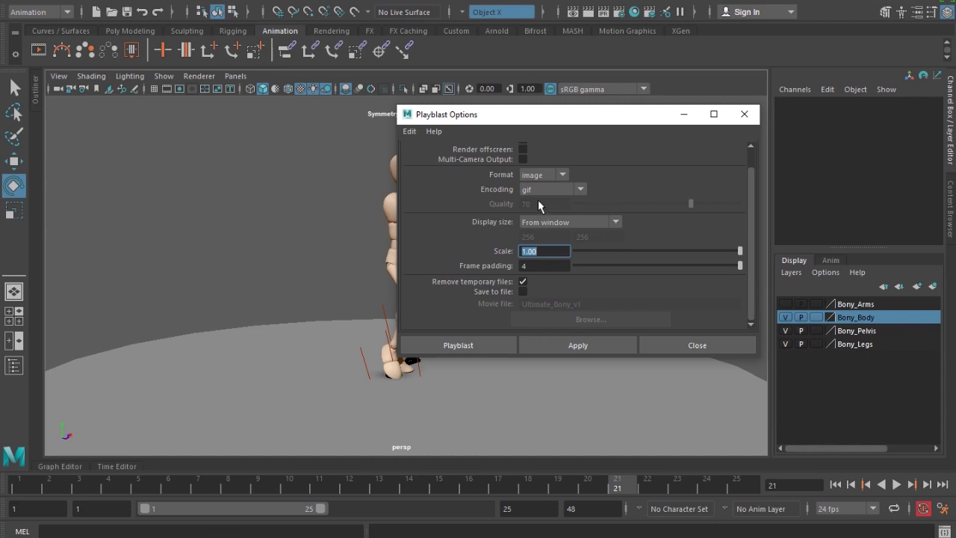
- Set the playblast encoding to maya, leave saving to file off, run the playblast, and close the preview
{"action": "left_click", "coordinate": [540, 188]}
{"action": "left_click", "coordinate": [552, 312]}
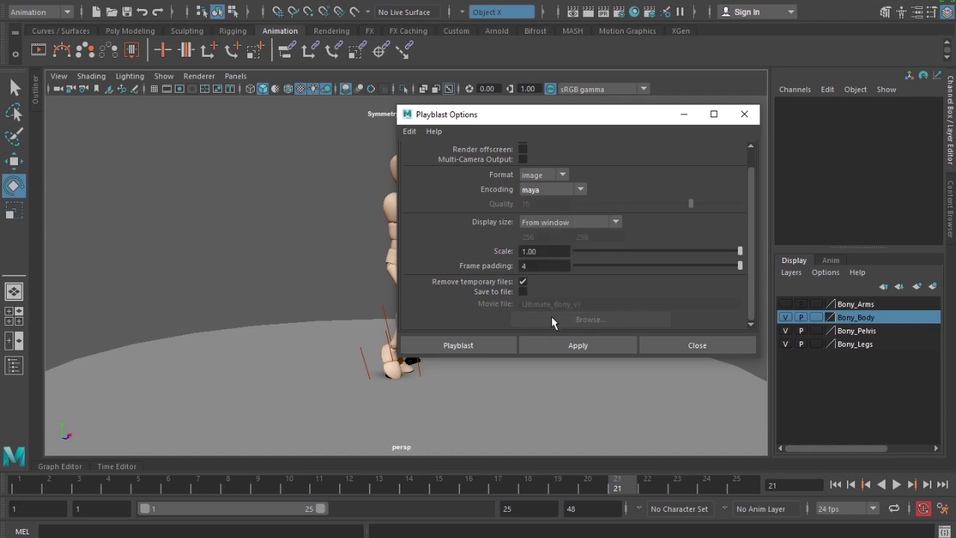
{"action": "left_click", "coordinate": [523, 292]}
{"action": "left_click", "coordinate": [522, 292]}
{"action": "left_click", "coordinate": [455, 345]}
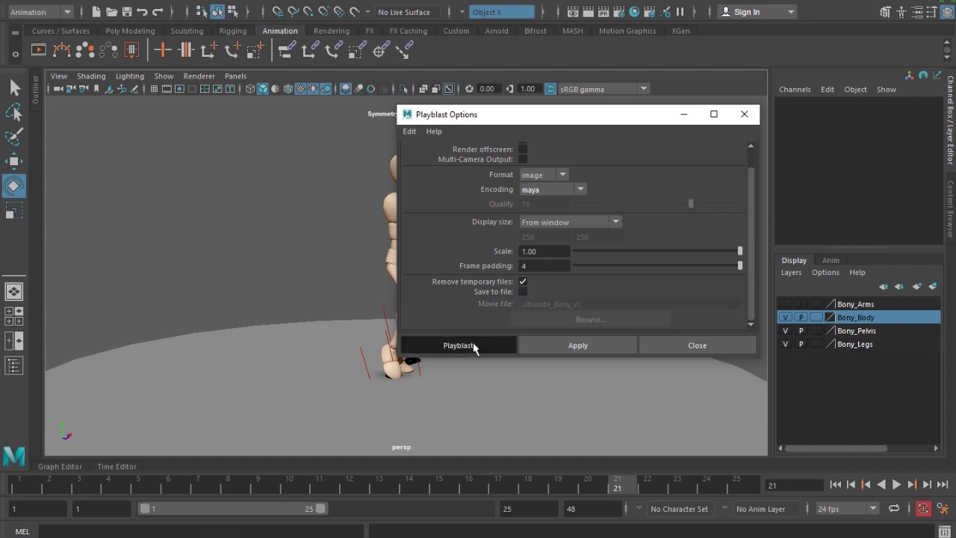
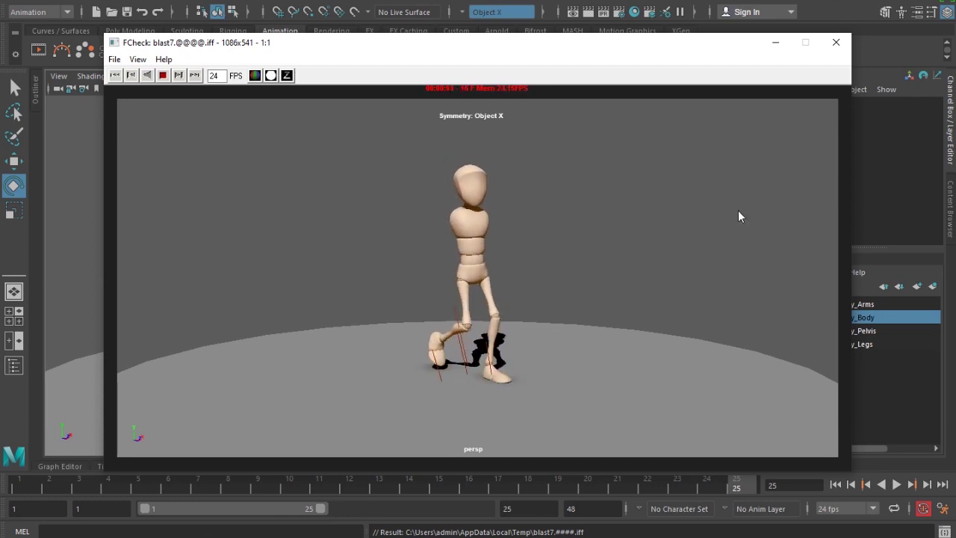
{"action": "left_click", "coordinate": [836, 42]}
- Show NURBS curves in the perspective viewport and select the right foot IK control
{"action": "left_click_drag", "start_coordinate": [545, 257], "coordinate": [497, 357], "text": "alt"}
{"action": "left_click", "coordinate": [164, 76]}
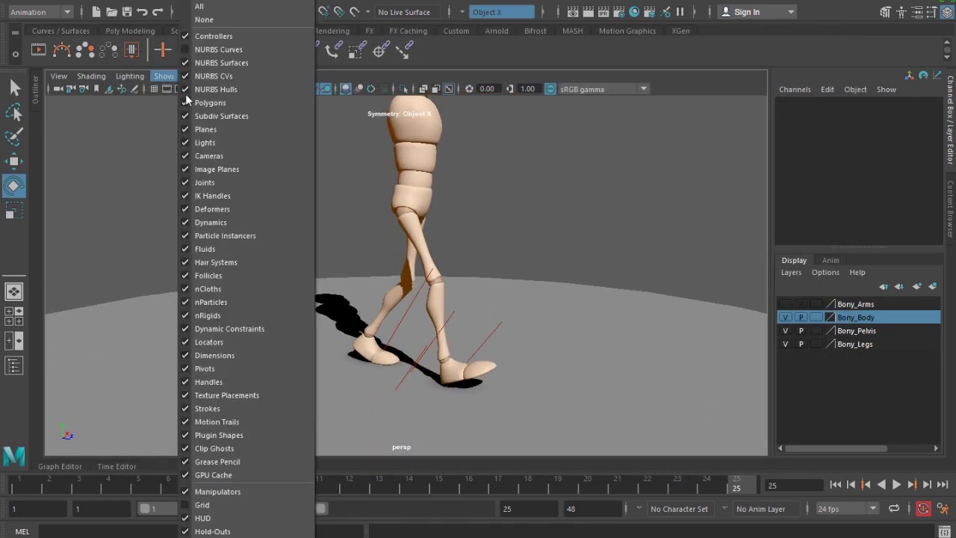
{"action": "left_click", "coordinate": [229, 51]}
{"action": "left_click", "coordinate": [458, 383]}
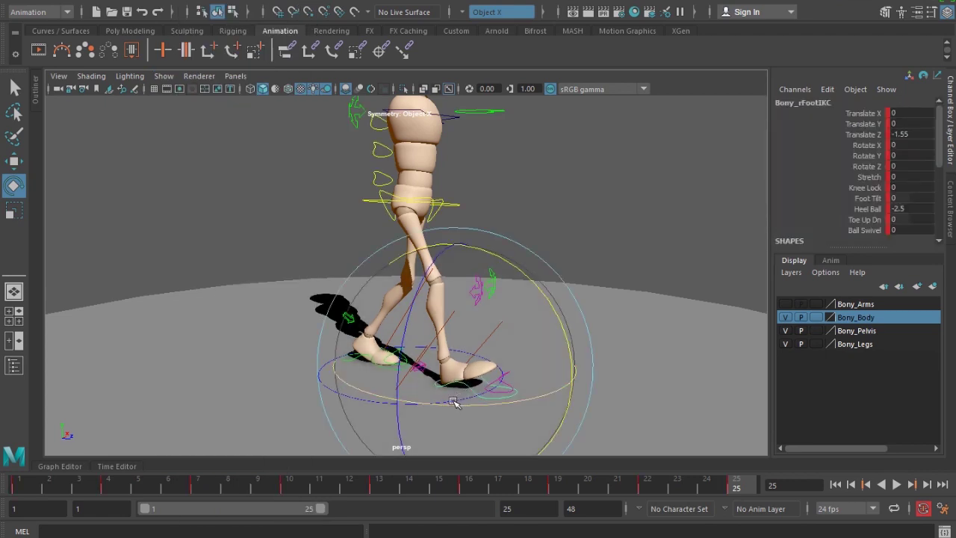
- Create an editable motion trail for the right foot control over the Time Slider range with an increment of 1
{"action": "left_click", "coordinate": [292, 2]}
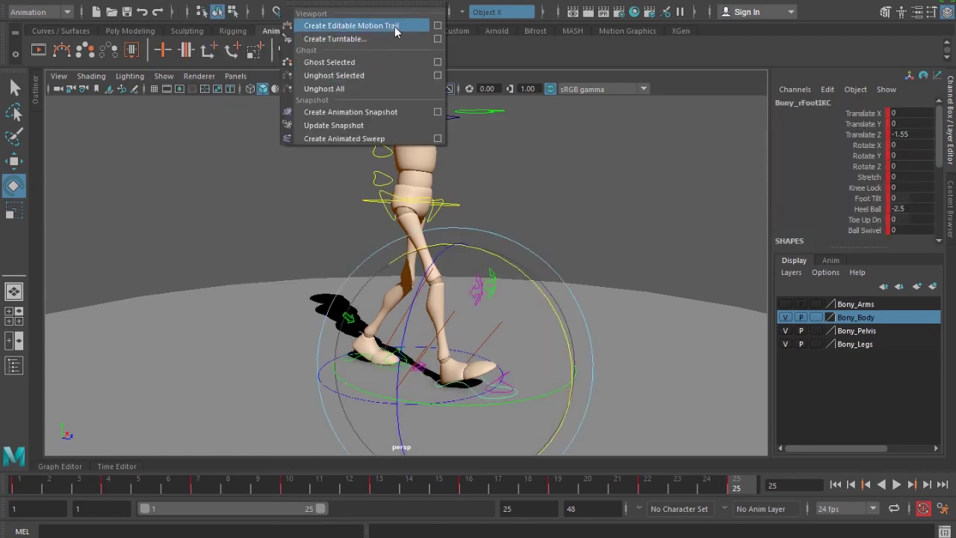
{"action": "left_click", "coordinate": [438, 26]}
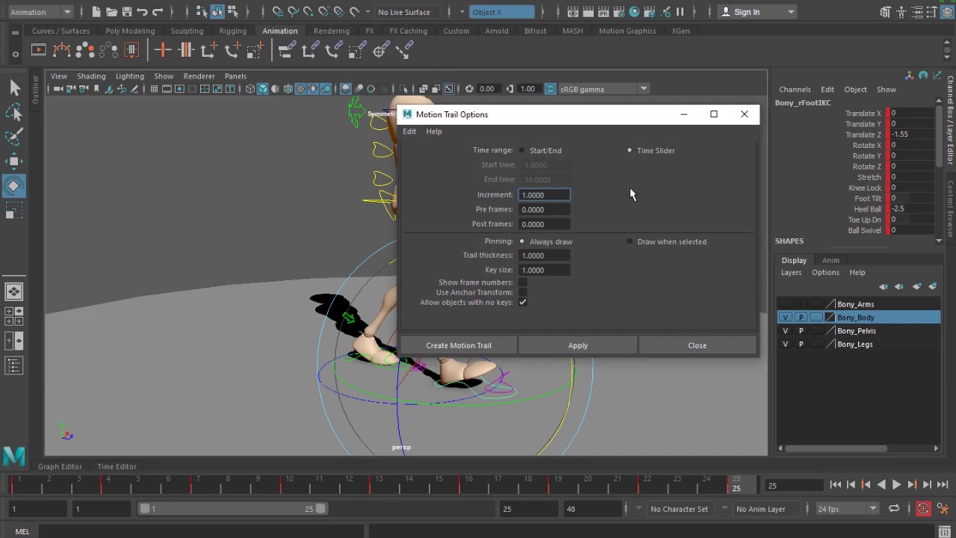
{"action": "left_click", "coordinate": [470, 348]}
- View the legs and motion trail closely from the side and hide the lights in the viewport
{"action": "left_click_drag", "start_coordinate": [378, 368], "coordinate": [378, 342], "text": "alt"}
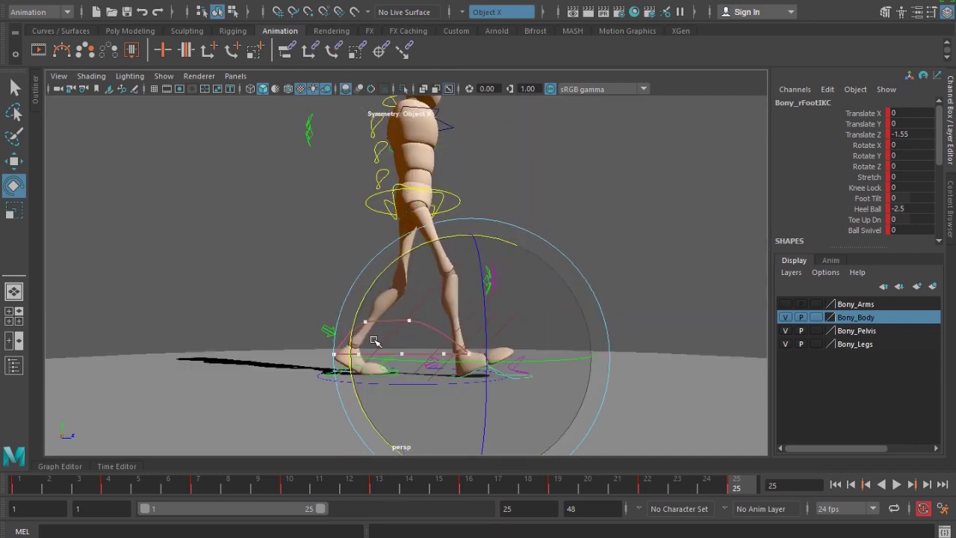
{"action": "right_click_drag", "start_coordinate": [378, 342], "coordinate": [492, 385], "text": "alt"}
{"action": "middle_click_drag", "start_coordinate": [491, 403], "coordinate": [498, 362], "text": "alt"}
{"action": "scroll", "coordinate": [498, 363], "scroll_direction": "up", "scroll_amount": 2}
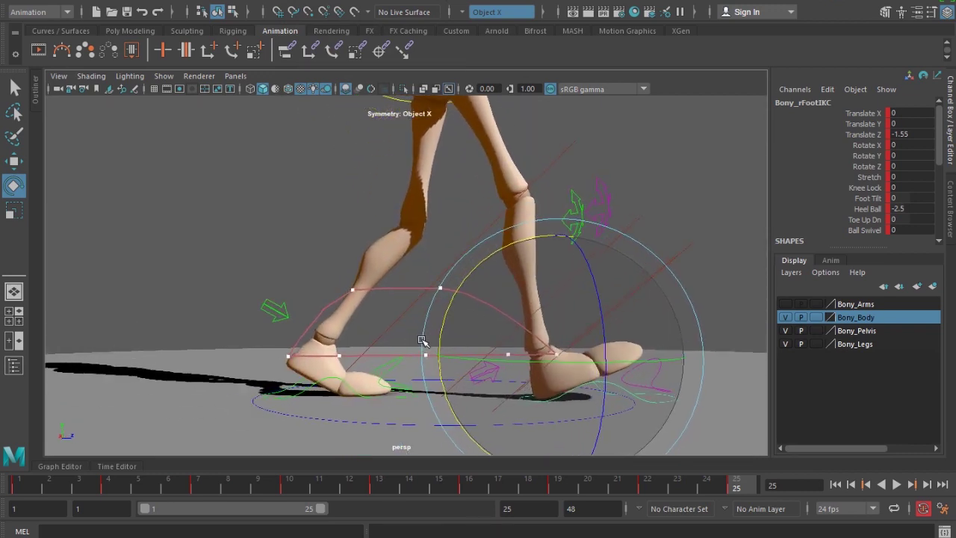
{"action": "left_click", "coordinate": [168, 77]}
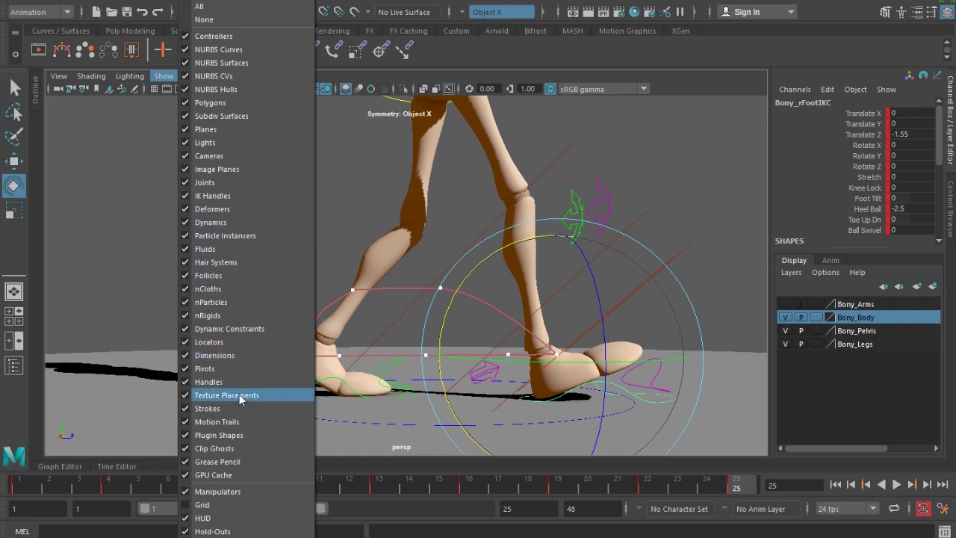
{"action": "left_click", "coordinate": [212, 144]}
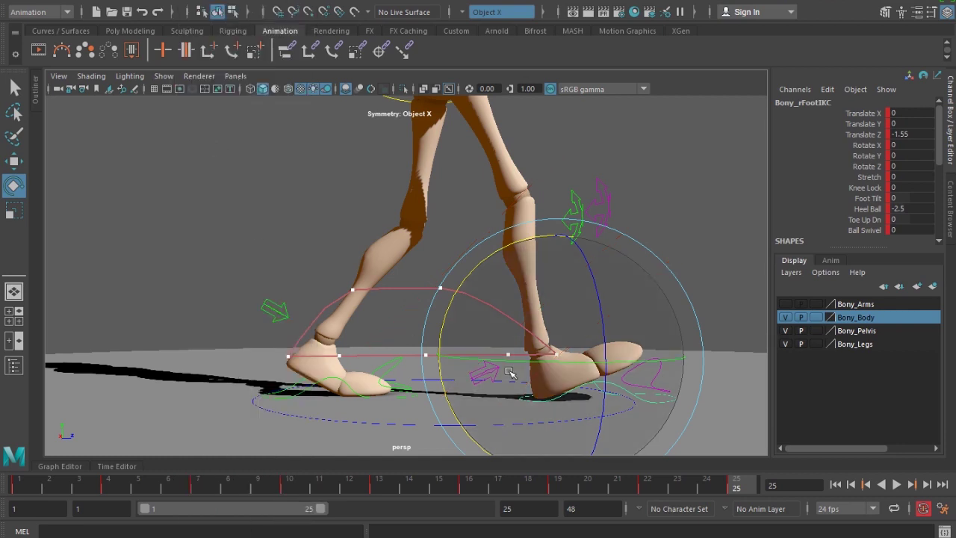
- Select the right foot's motion trail and open its shape attributes at the keyframe and frame display settings
{"action": "left_click", "coordinate": [410, 287]}
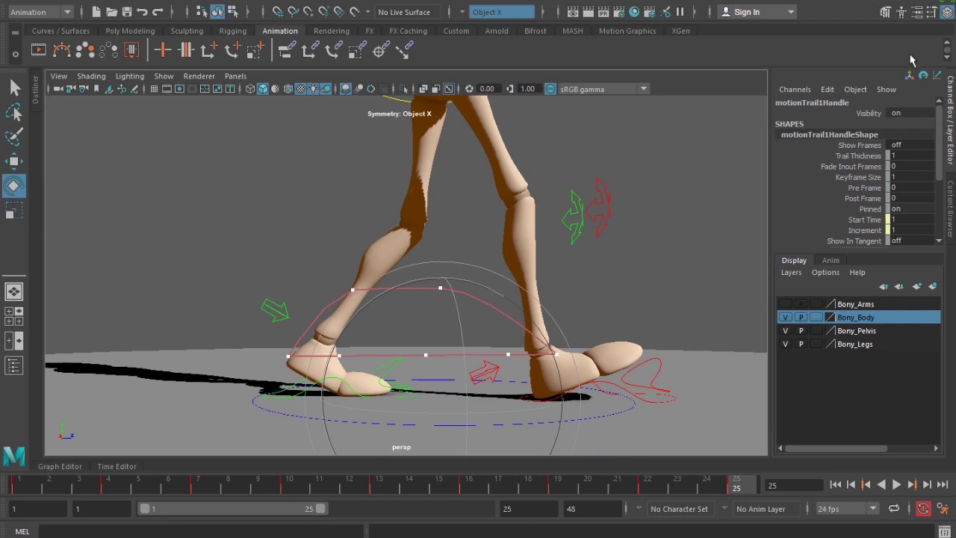
{"action": "left_click", "coordinate": [917, 12]}
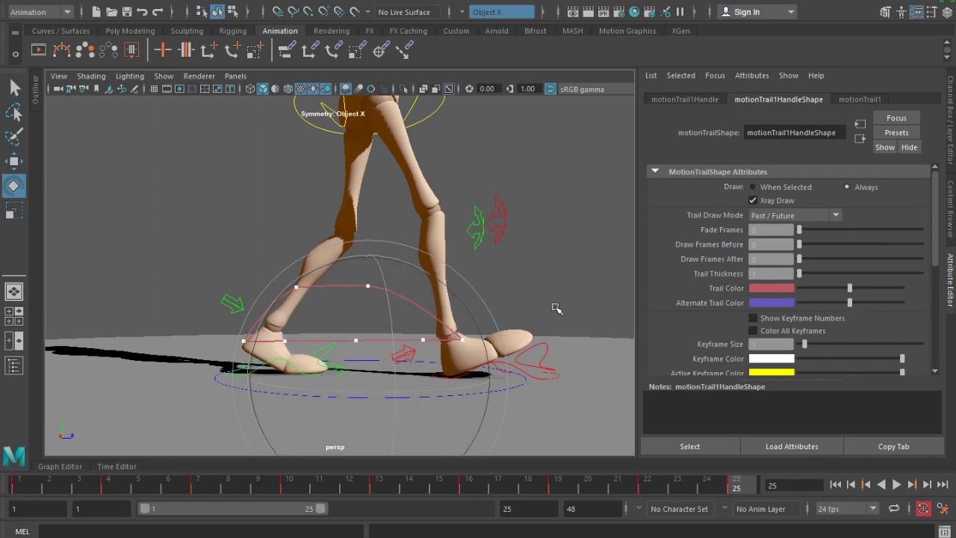
{"action": "scroll", "coordinate": [874, 302], "scroll_direction": "down", "scroll_amount": 3}
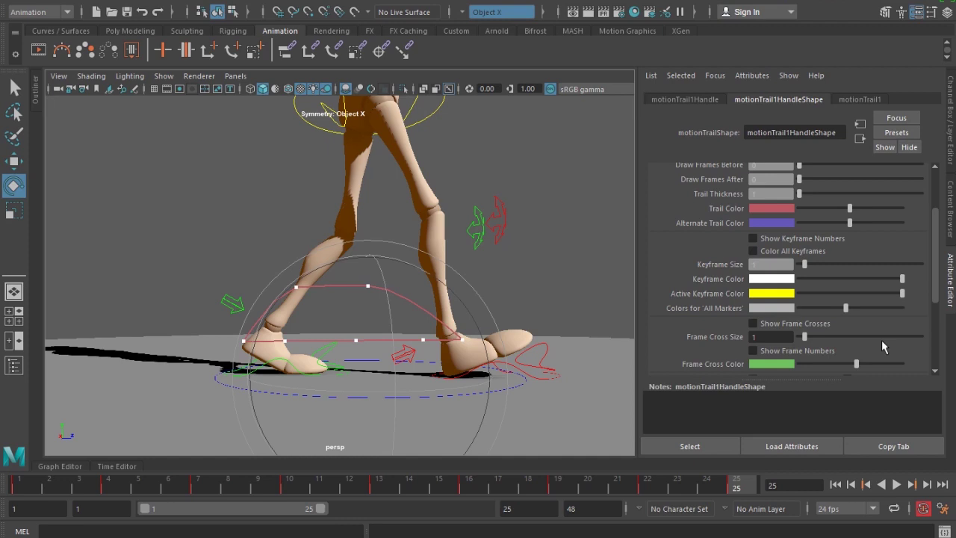
{"action": "scroll", "coordinate": [882, 345], "scroll_direction": "down", "scroll_amount": 2}
- Show frame crosses on the motion trail with frame numbers off, set the frame cross color to white, and deselect the trail
{"action": "left_click", "coordinate": [753, 310]}
{"action": "left_click", "coordinate": [753, 310]}
{"action": "scroll", "coordinate": [821, 318], "scroll_direction": "down", "scroll_amount": 2}
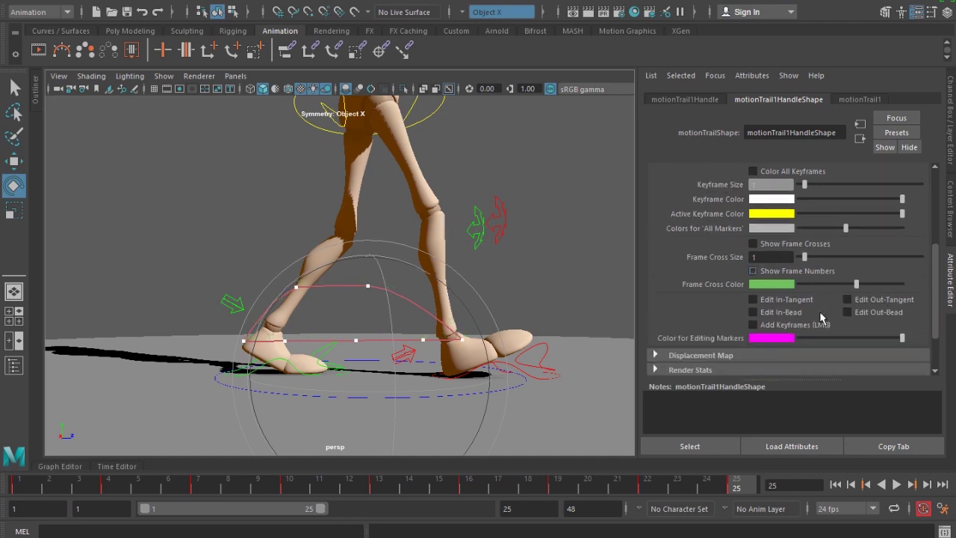
{"action": "left_click", "coordinate": [797, 271]}
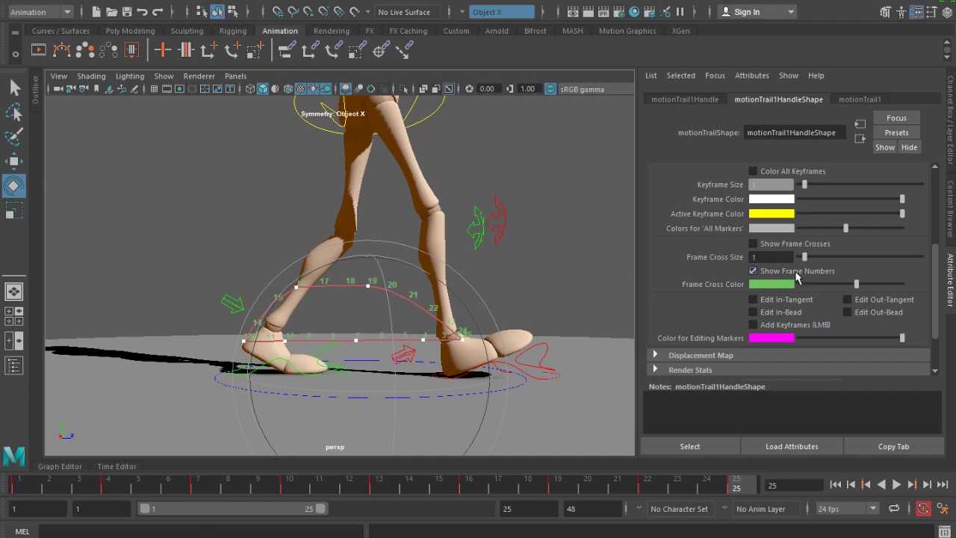
{"action": "left_click", "coordinate": [796, 272]}
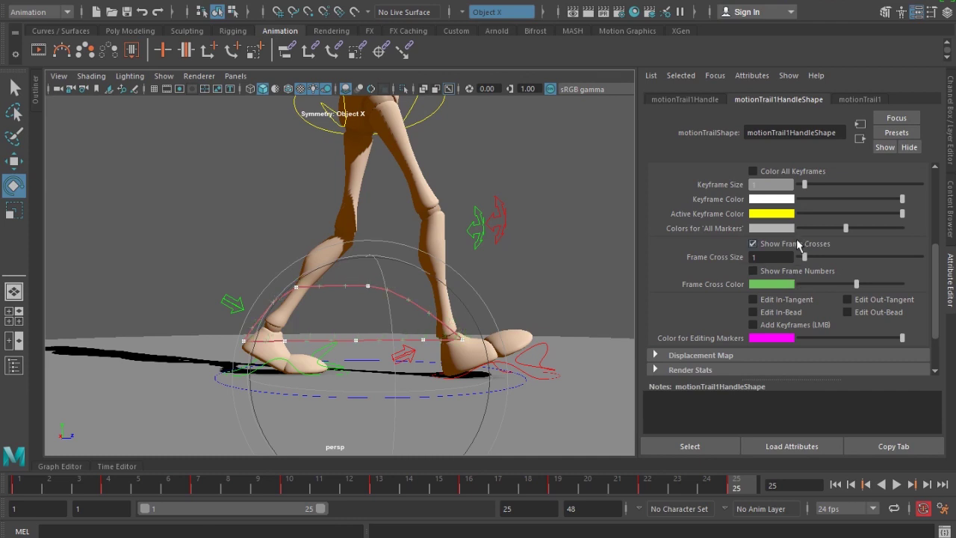
{"action": "left_click_drag", "start_coordinate": [851, 283], "coordinate": [908, 284]}
{"action": "left_click", "coordinate": [537, 274]}
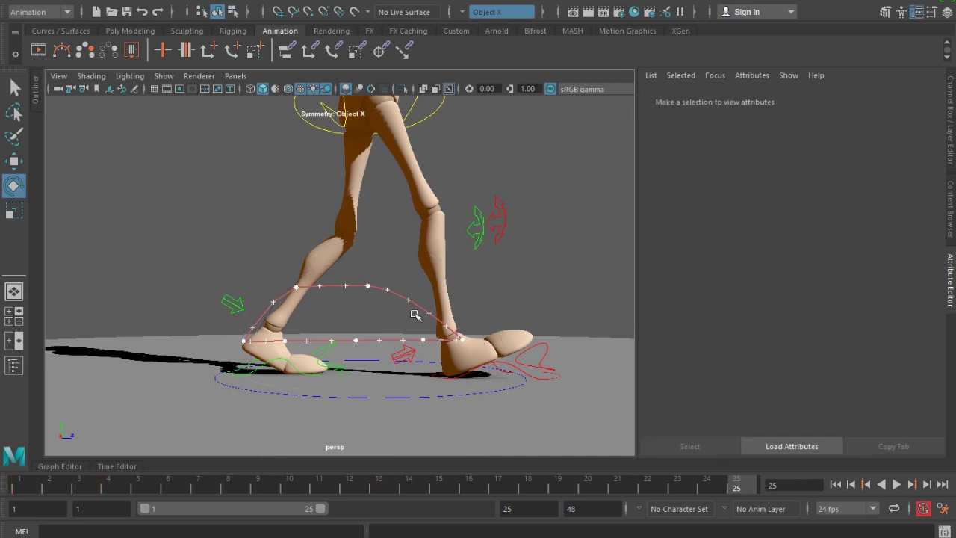
- Check the right foot control along its trail at frame 16, and move the foot up slightly at frame 19 to round the arc
{"action": "scroll", "coordinate": [385, 315], "scroll_direction": "up", "scroll_amount": 5}
{"action": "scroll", "coordinate": [364, 340], "scroll_direction": "up", "scroll_amount": 3}
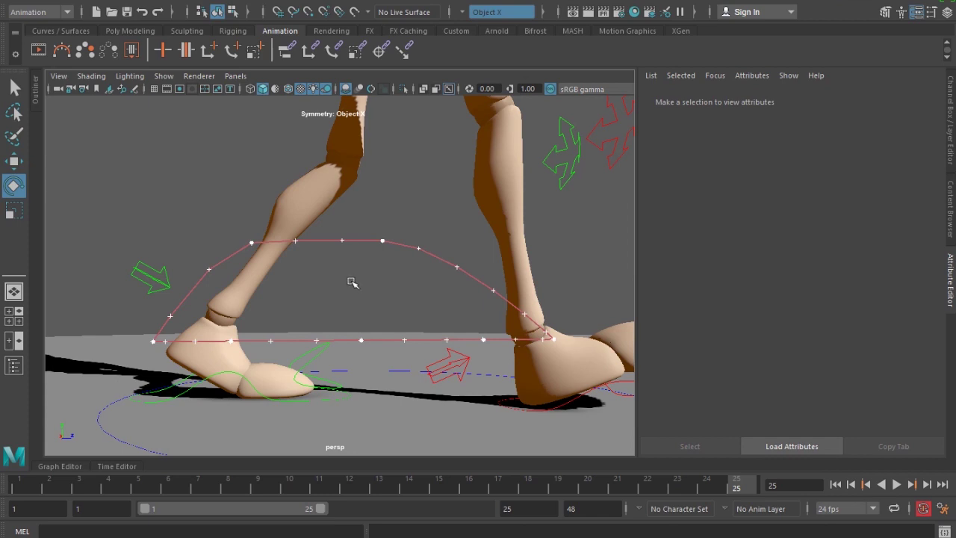
{"action": "left_click", "coordinate": [602, 386]}
{"action": "left_click", "coordinate": [25, 487]}
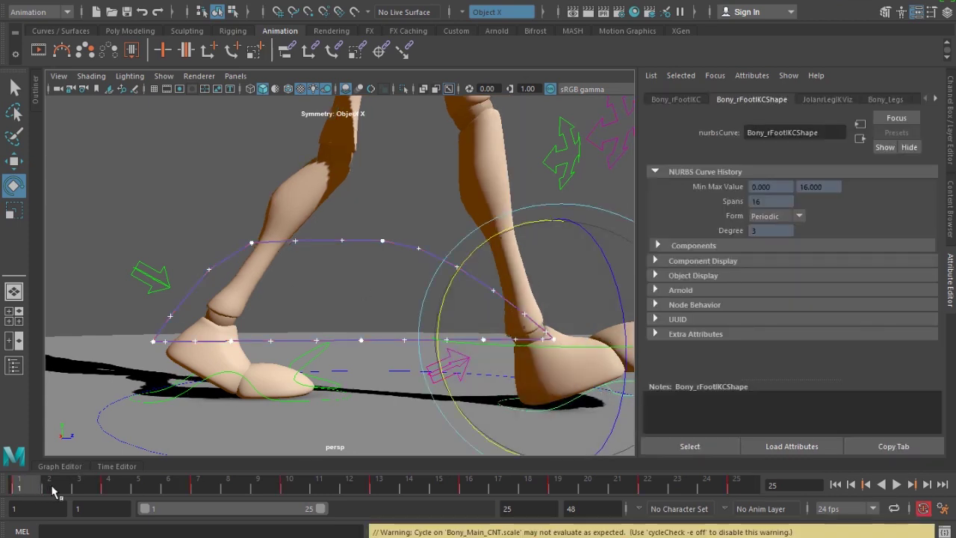
{"action": "left_click_drag", "start_coordinate": [86, 495], "coordinate": [478, 506]}
{"action": "key", "text": "w"}
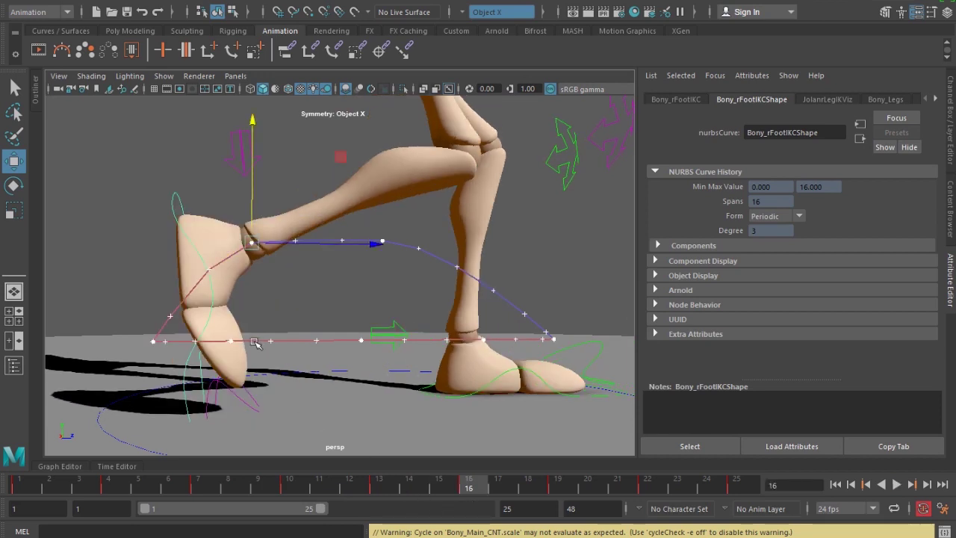
{"action": "left_click_drag", "start_coordinate": [255, 344], "coordinate": [222, 318], "text": "alt"}
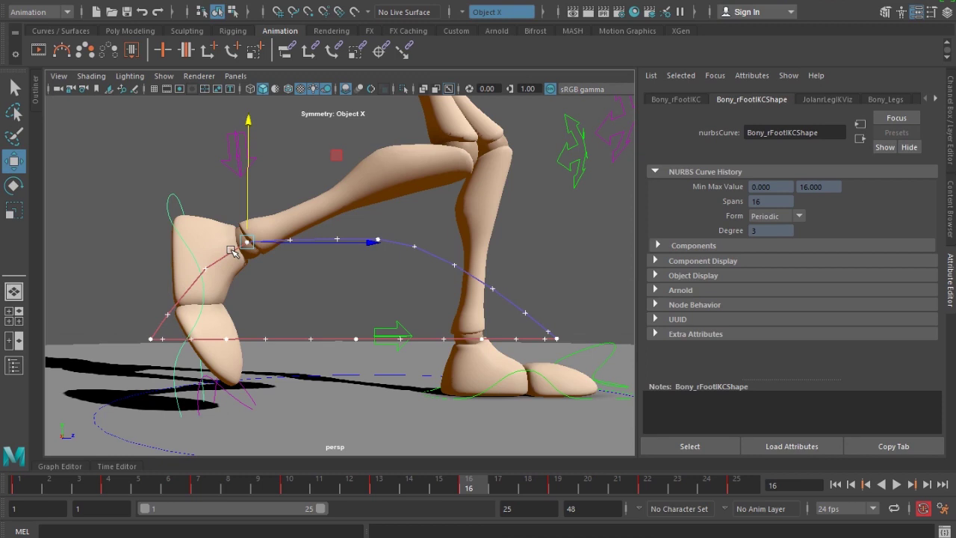
{"action": "left_click", "coordinate": [550, 485]}
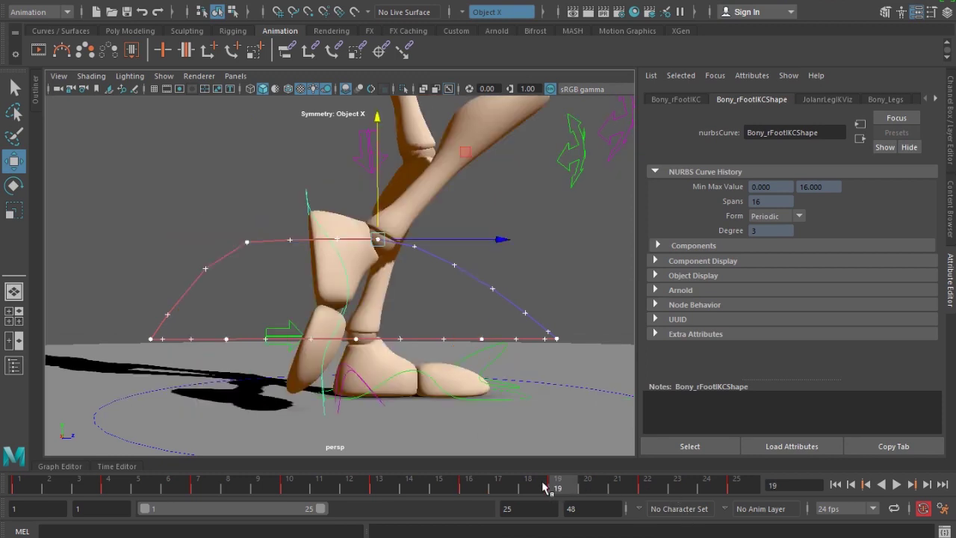
{"action": "mouse_move", "coordinate": [374, 179]}
{"action": "left_mouse_down"}
{"action": "mouse_move", "coordinate": [386, 194]}
{"action": "mouse_move", "coordinate": [379, 166]}
{"action": "left_mouse_up"}
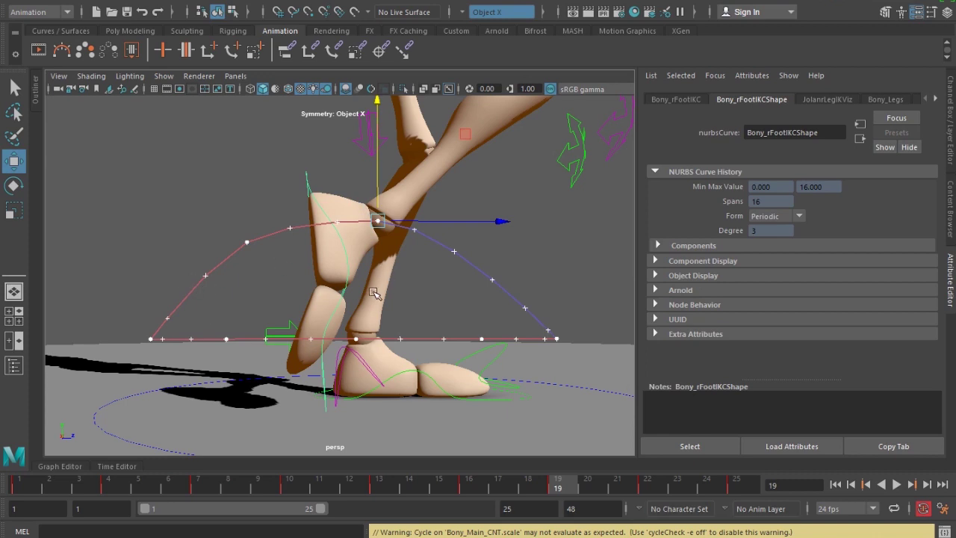
- Move the right foot control slightly backward and down at frame 16 to smooth the rear of its arc, and check frame 19
{"action": "left_click", "coordinate": [469, 485]}
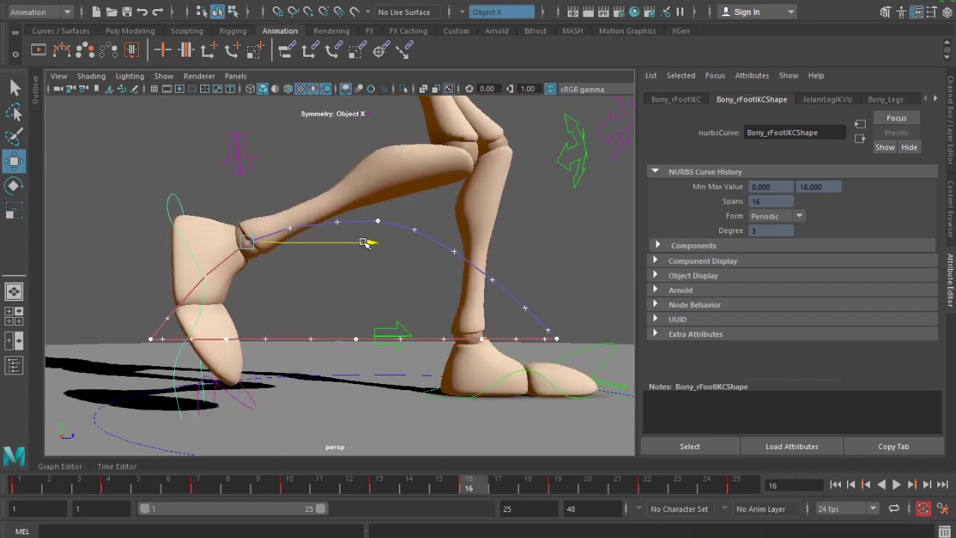
{"action": "left_click_drag", "start_coordinate": [366, 241], "coordinate": [352, 241]}
{"action": "left_click_drag", "start_coordinate": [233, 160], "coordinate": [233, 171]}
{"action": "left_click", "coordinate": [557, 486]}
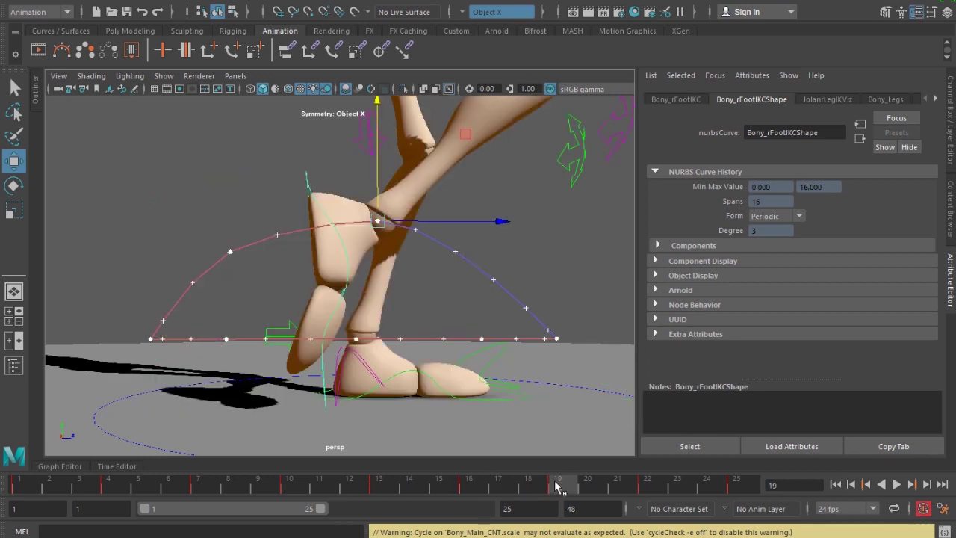
- Raise the right foot control slightly at frame 22 to round the front of its arc, and check the pose at frame 25
{"action": "left_click", "coordinate": [646, 487]}
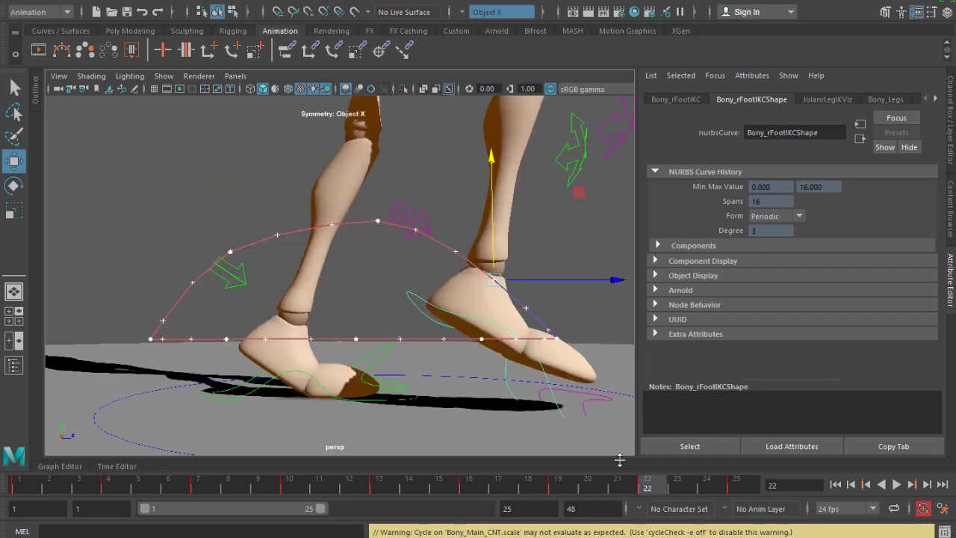
{"action": "left_click_drag", "start_coordinate": [491, 172], "coordinate": [494, 163]}
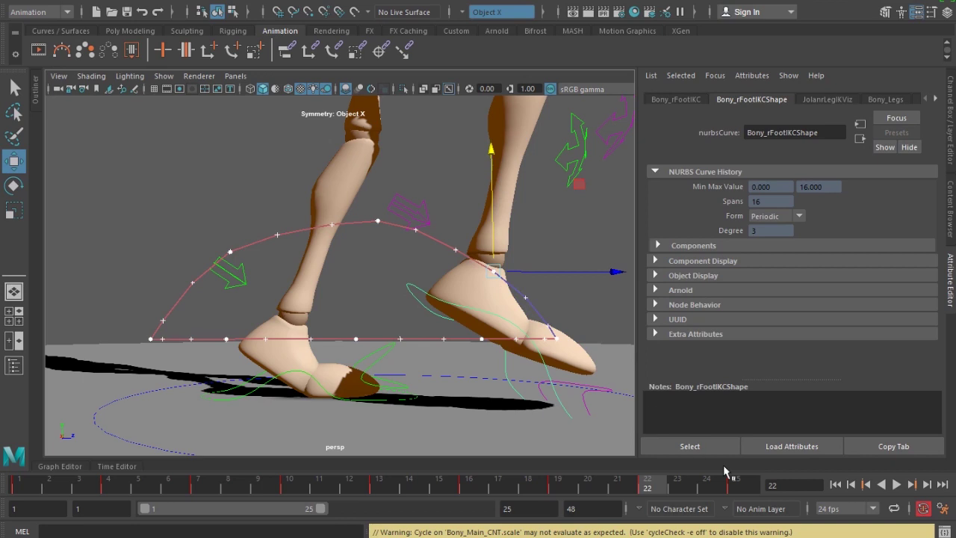
{"action": "left_click", "coordinate": [735, 487]}
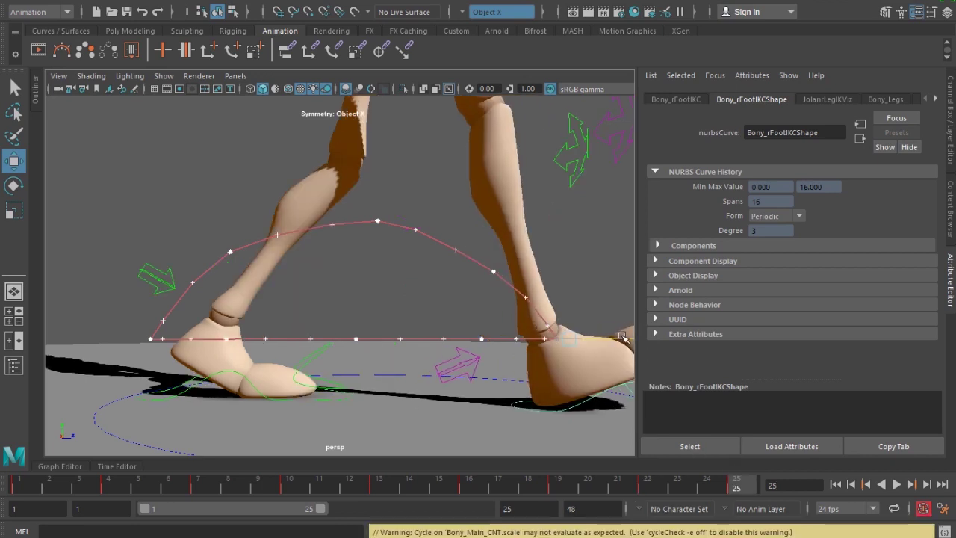
{"action": "left_click_drag", "start_coordinate": [736, 489], "coordinate": [756, 506]}
- Delete the right foot's motion trail
{"action": "scroll", "coordinate": [379, 307], "scroll_direction": "down", "scroll_amount": 4}
{"action": "left_click", "coordinate": [379, 309]}
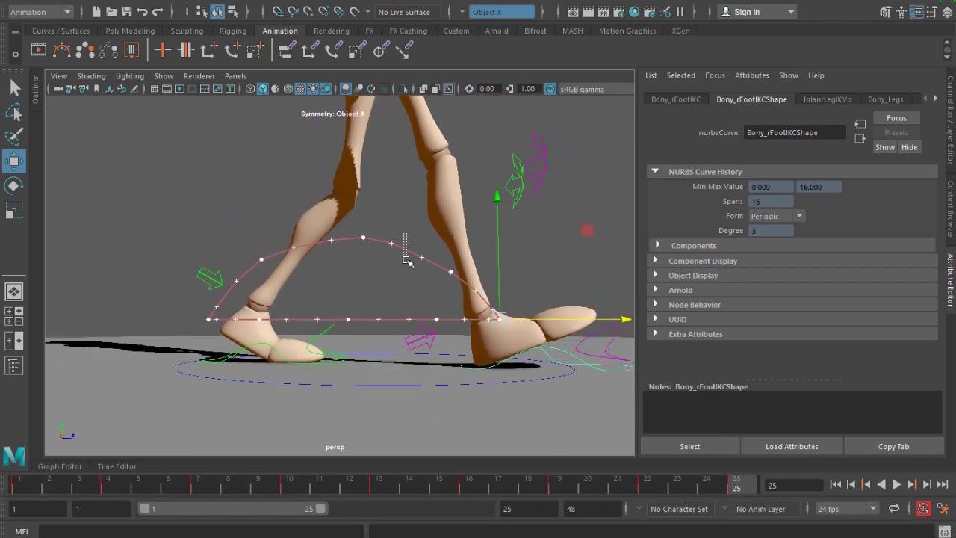
{"action": "left_click", "coordinate": [403, 275]}
{"action": "scroll", "coordinate": [374, 279], "scroll_direction": "down", "scroll_amount": 6}
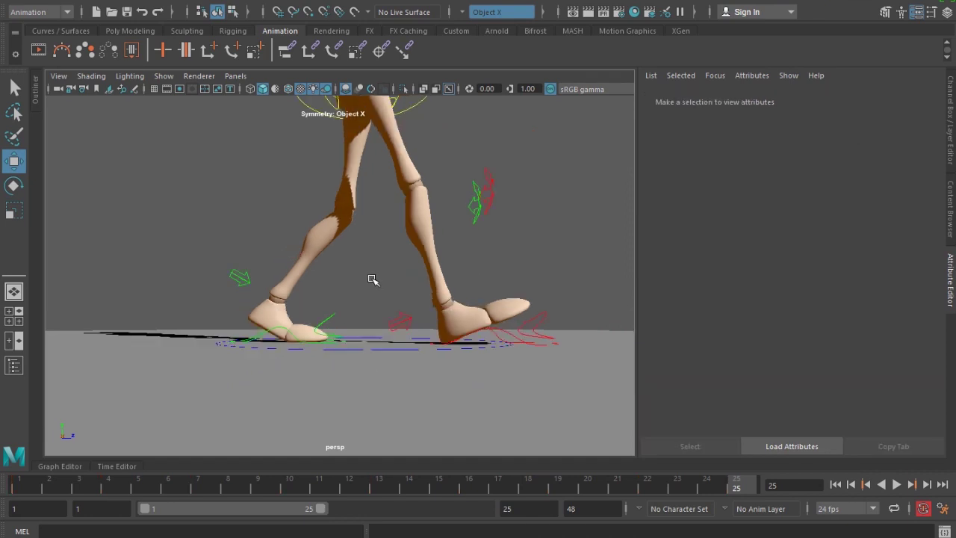
- Create an editable motion trail for the left foot control over the time slider range, with increment 1 and always drawn
{"action": "scroll", "coordinate": [286, 341], "scroll_direction": "up", "scroll_amount": 6}
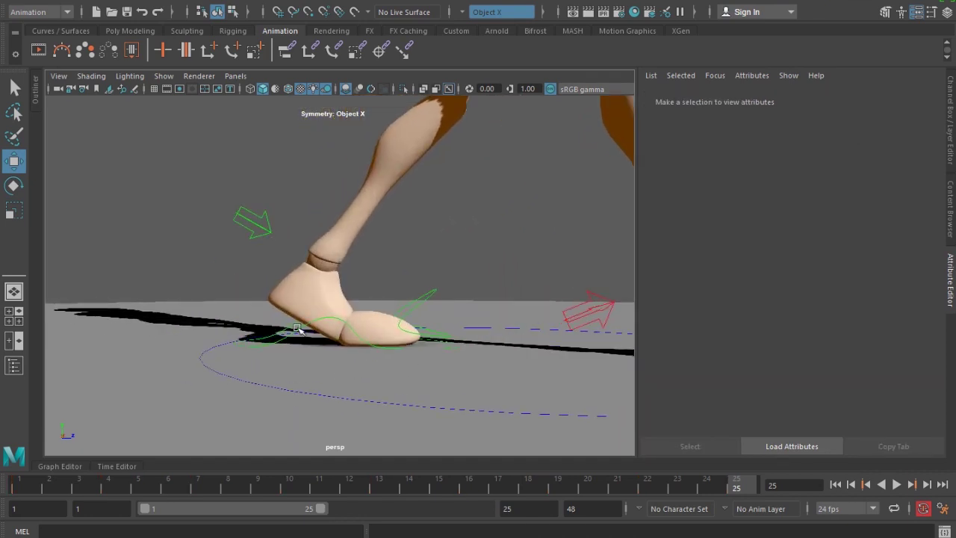
{"action": "left_click", "coordinate": [313, 342]}
{"action": "left_click", "coordinate": [305, 4]}
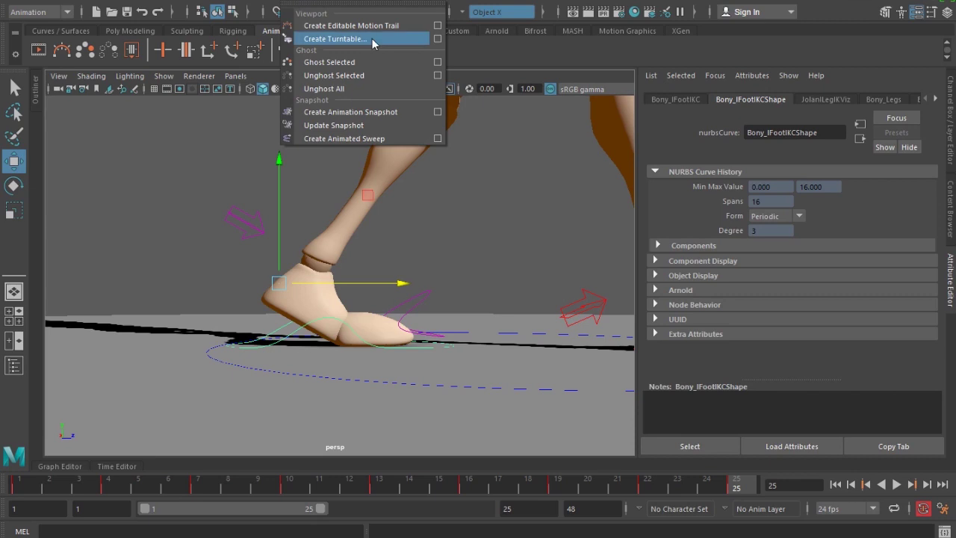
{"action": "left_click", "coordinate": [437, 27]}
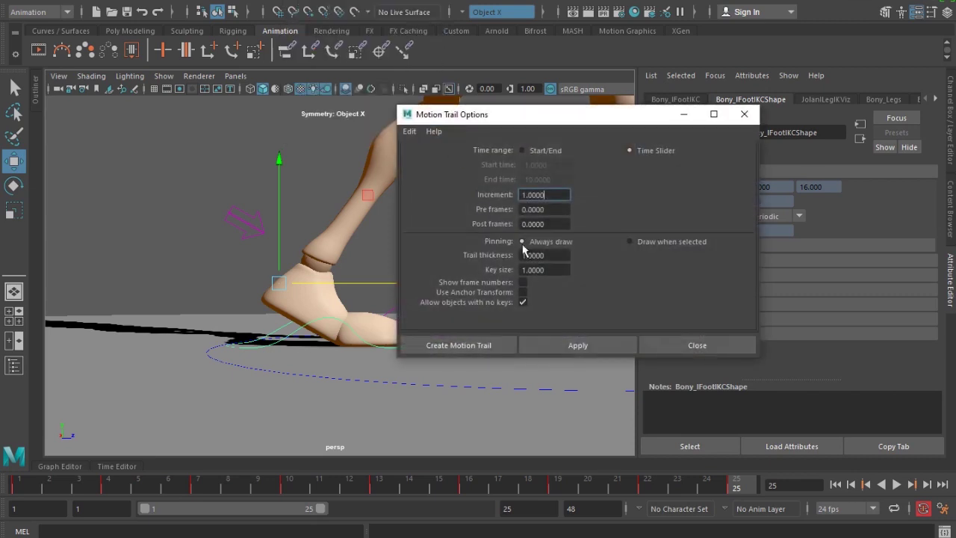
{"action": "left_click", "coordinate": [503, 346]}
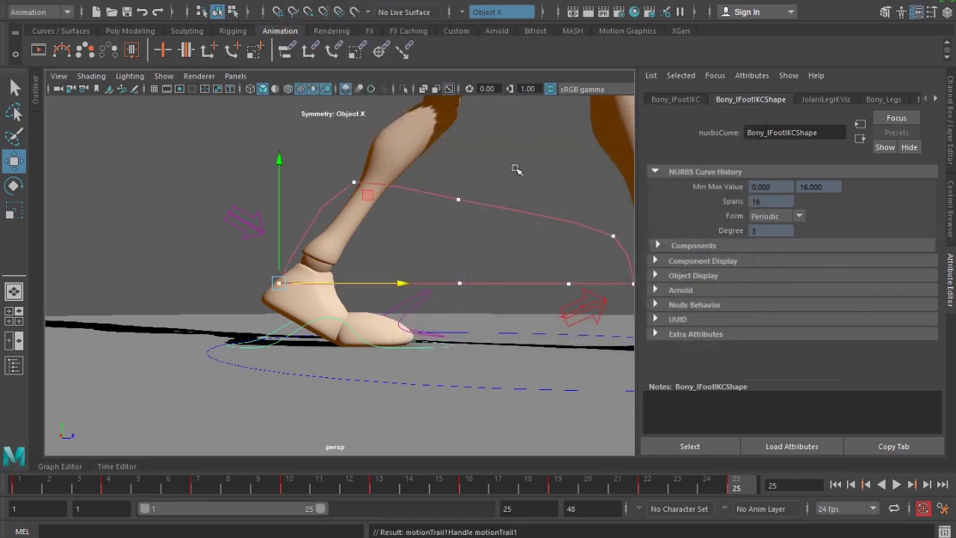
- Show frame crosses on the left foot's motion trail and set the frame cross color to white
{"action": "left_click_drag", "start_coordinate": [516, 169], "coordinate": [514, 239]}
{"action": "scroll", "coordinate": [881, 311], "scroll_direction": "down", "scroll_amount": 2}
{"action": "scroll", "coordinate": [873, 307], "scroll_direction": "up", "scroll_amount": 1}
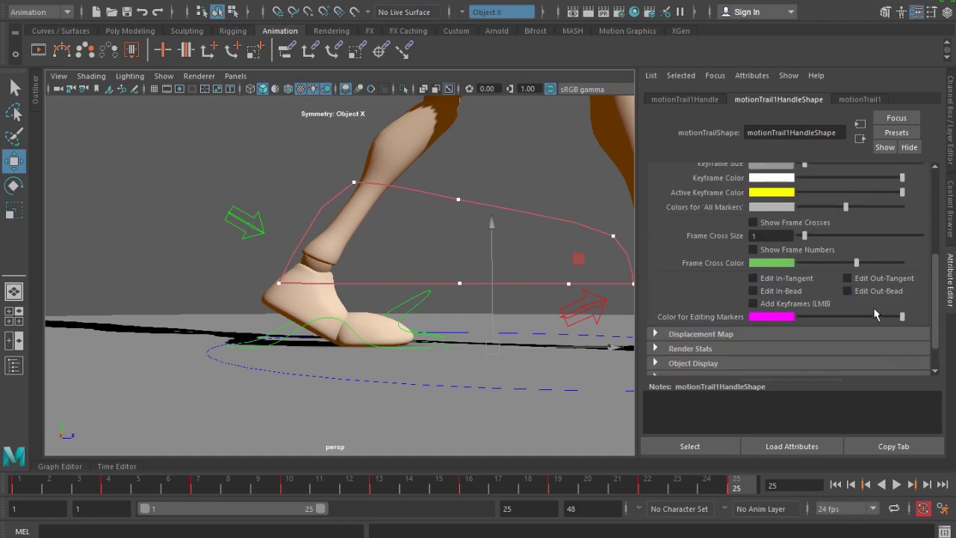
{"action": "left_click_drag", "start_coordinate": [856, 263], "coordinate": [902, 263]}
- Save the motion trail's display settings as an attribute preset named animPres
{"action": "left_click", "coordinate": [883, 134]}
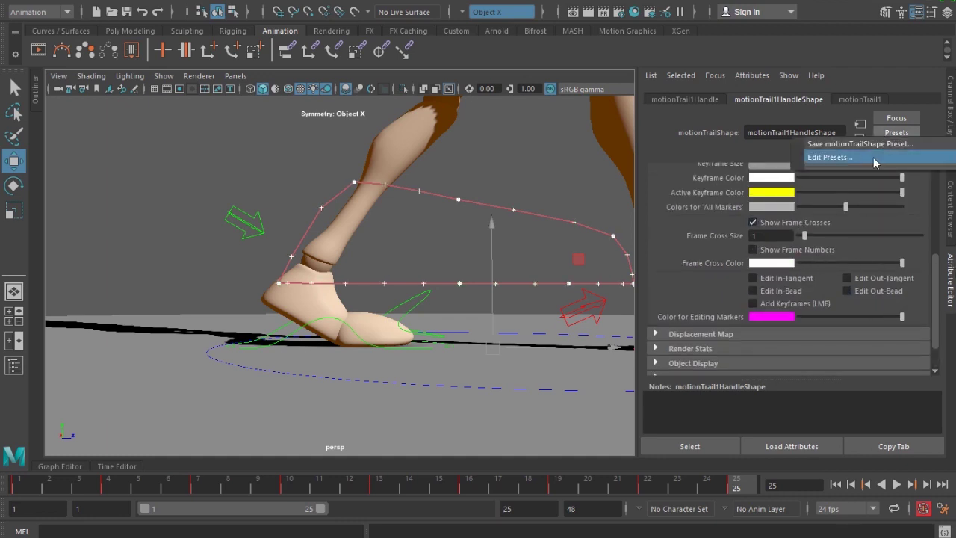
{"action": "left_click", "coordinate": [866, 144]}
{"action": "double_click", "coordinate": [533, 192]}
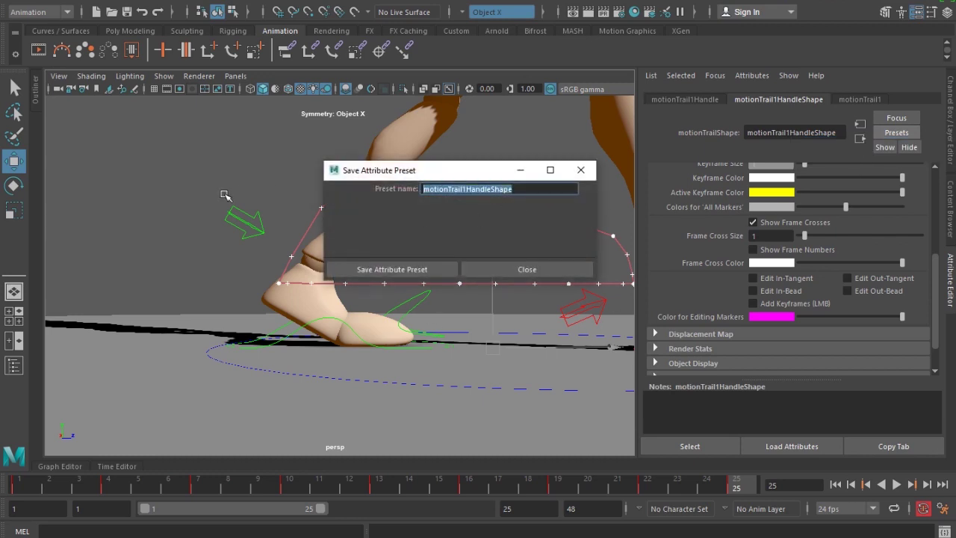
{"action": "type", "text": "animPres"}
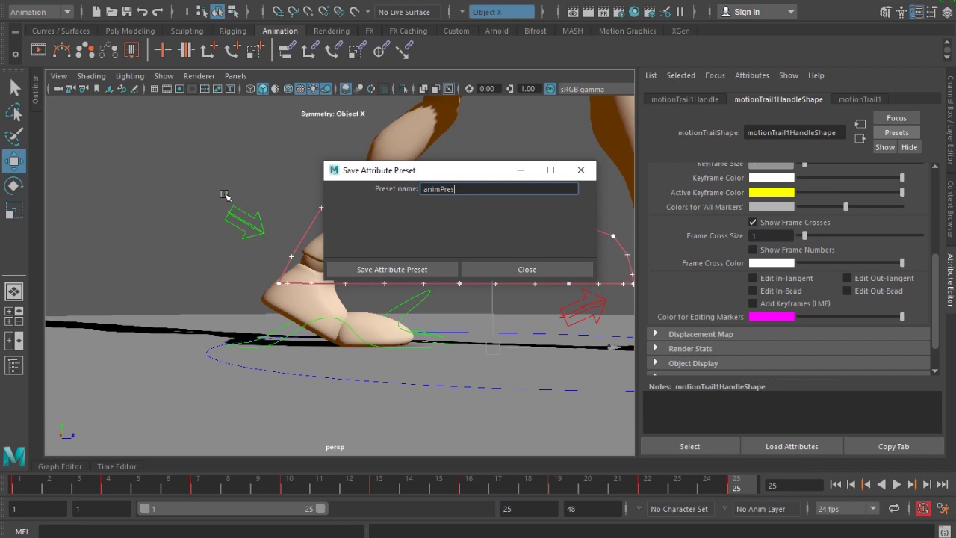
{"action": "left_click", "coordinate": [348, 269]}
- Select the left foot control, play the start of the cycle, and raise the foot at frame 7 to form the arc's peak
{"action": "middle_click_drag", "start_coordinate": [522, 249], "coordinate": [407, 270], "text": "alt"}
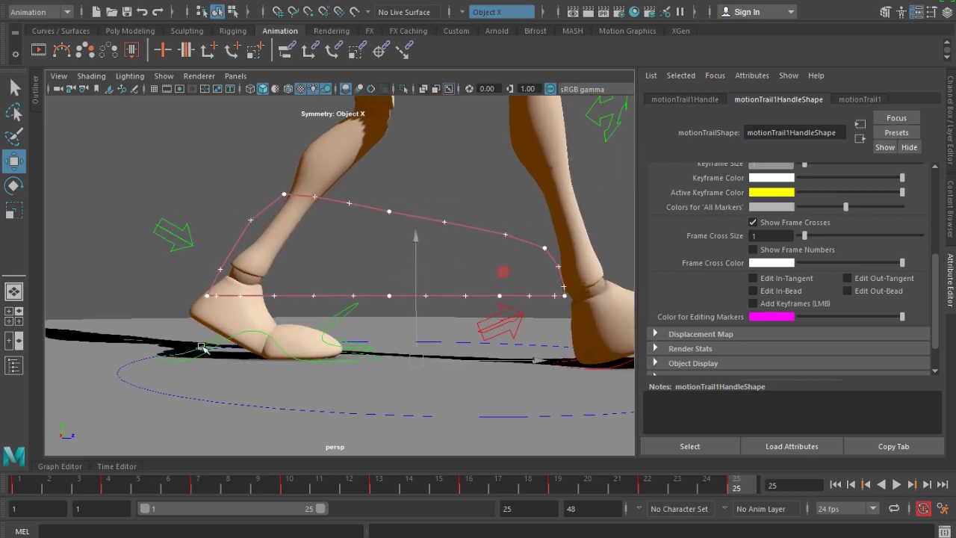
{"action": "left_click", "coordinate": [203, 348]}
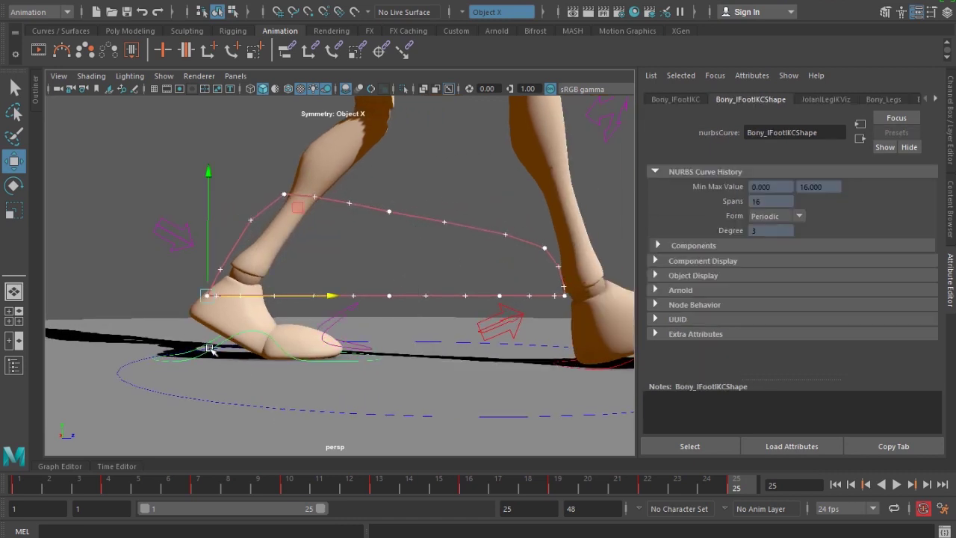
{"action": "left_click", "coordinate": [17, 487]}
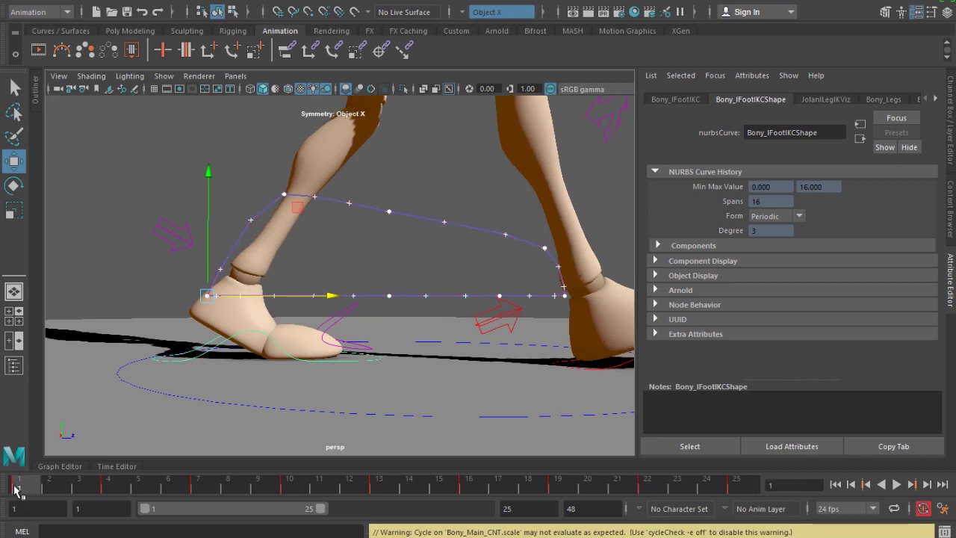
{"action": "key", "text": "alt+v"}
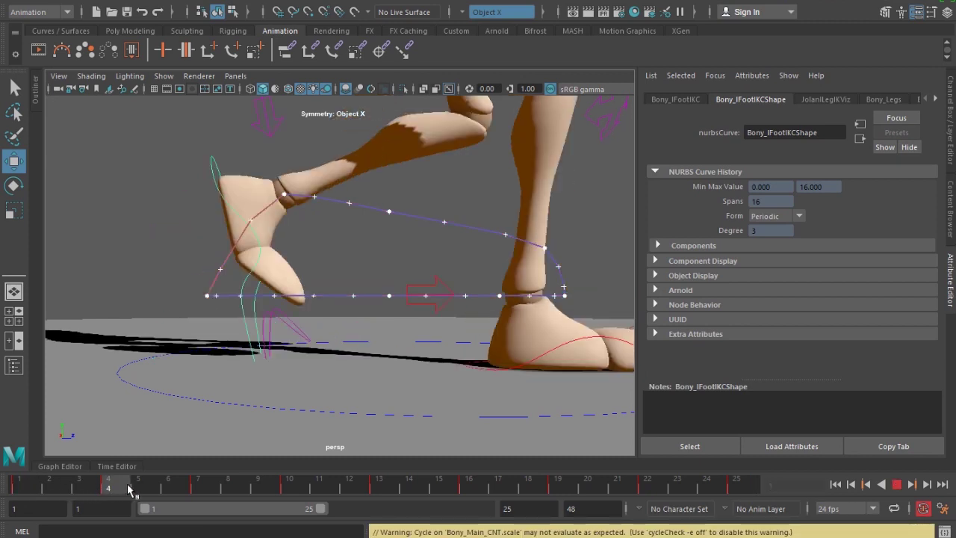
{"action": "key", "text": "alt+v"}
{"action": "left_click", "coordinate": [198, 485]}
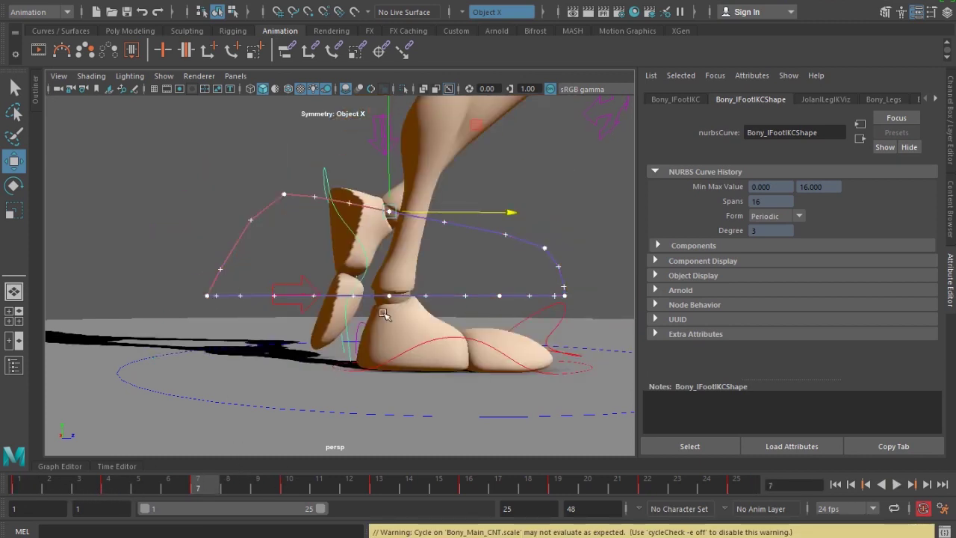
{"action": "left_click_drag", "start_coordinate": [387, 152], "coordinate": [388, 121]}
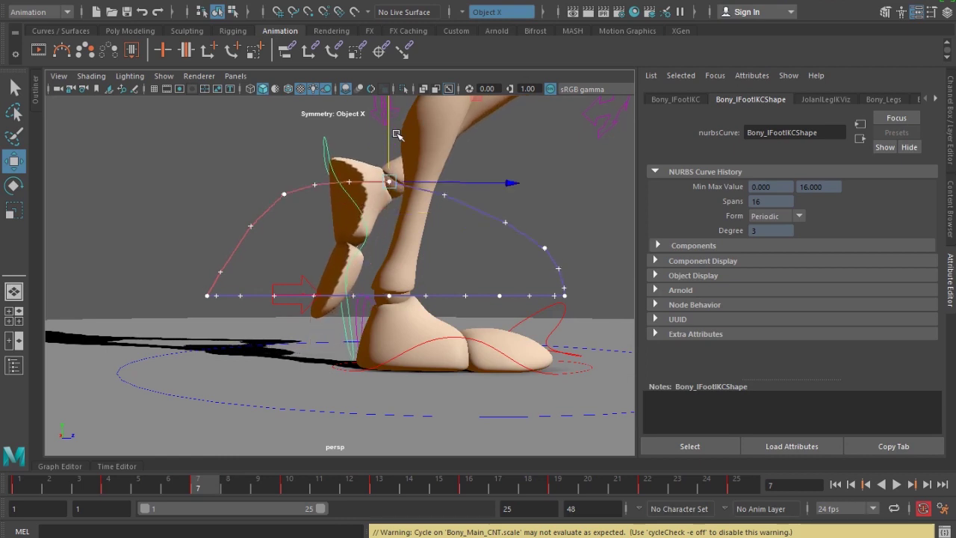
- Move the left foot down and slightly backward at frame 4, and lower it slightly at frame 7 to smooth the arc
{"action": "left_click", "coordinate": [110, 485]}
{"action": "left_click_drag", "start_coordinate": [286, 139], "coordinate": [283, 159]}
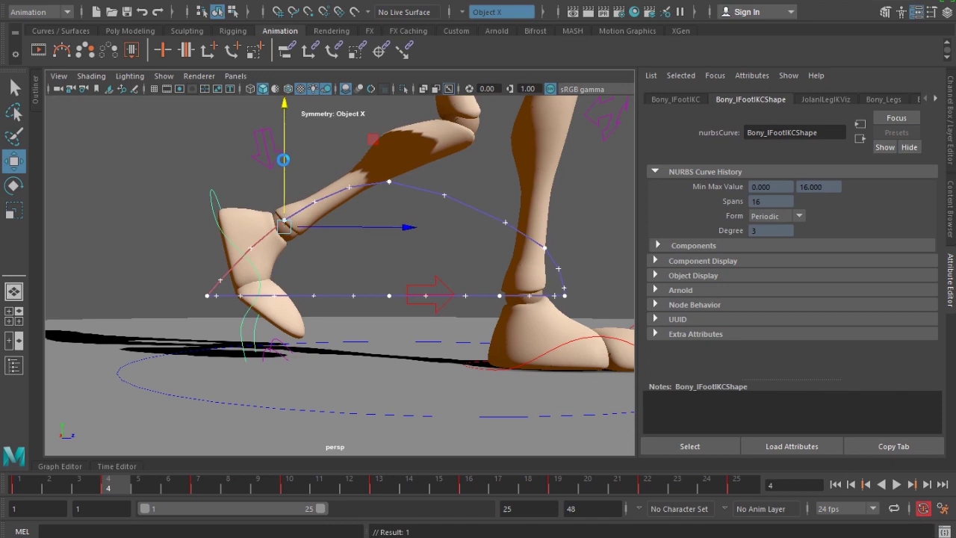
{"action": "left_click", "coordinate": [199, 487]}
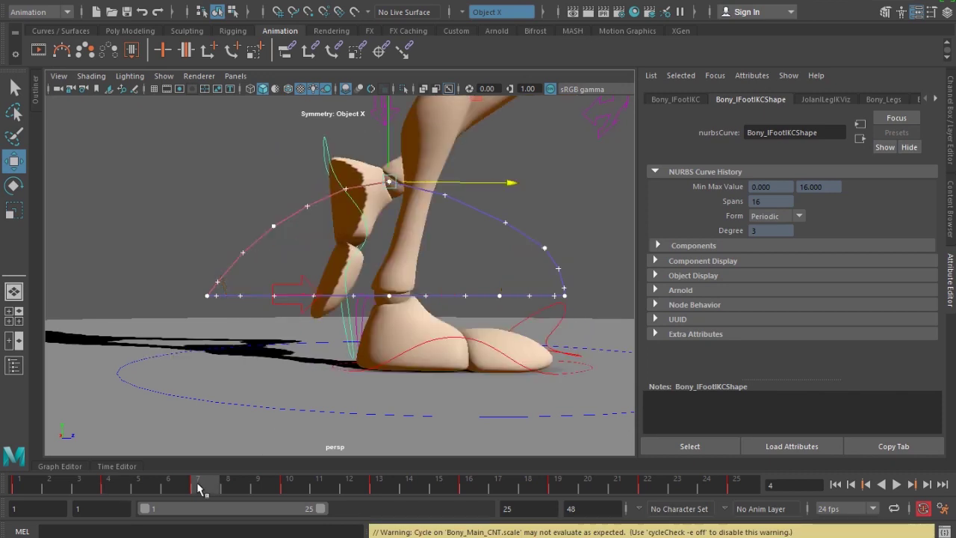
{"action": "left_click_drag", "start_coordinate": [383, 140], "coordinate": [383, 147]}
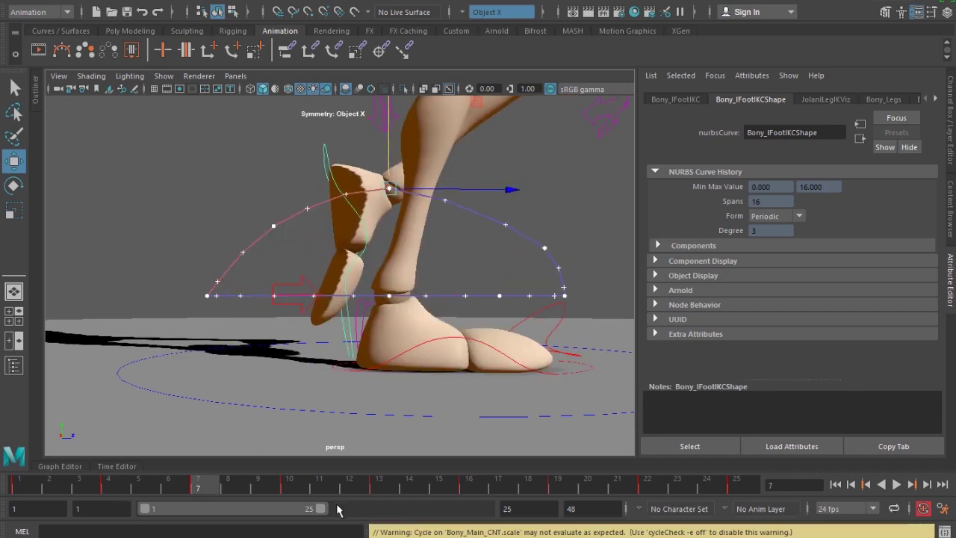
- Move the left foot backward and up at frame 10 to round the front half of its arc
{"action": "left_click", "coordinate": [288, 489]}
{"action": "left_click_drag", "start_coordinate": [612, 254], "coordinate": [557, 225]}
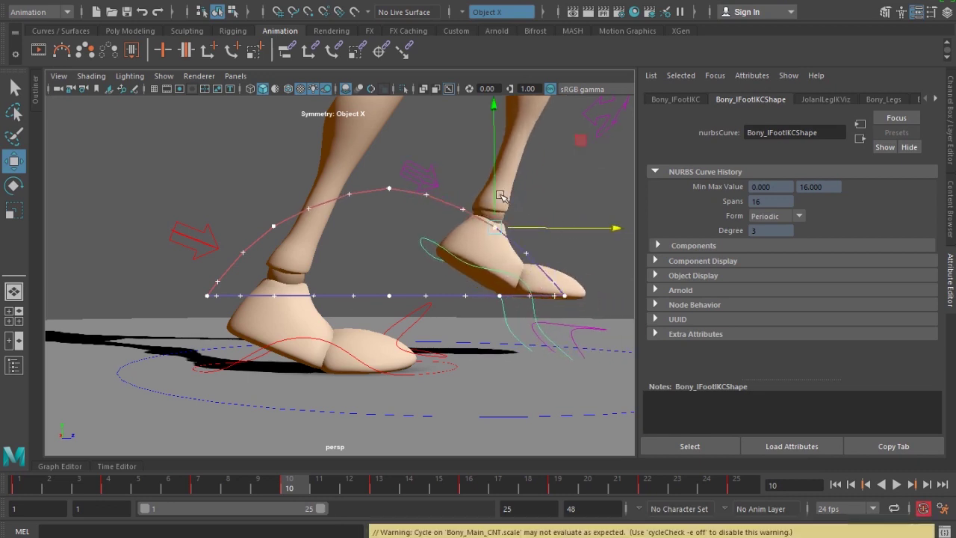
{"action": "left_click", "coordinate": [493, 174]}
{"action": "key", "text": "ctrl+z"}
{"action": "left_click_drag", "start_coordinate": [495, 173], "coordinate": [496, 161]}
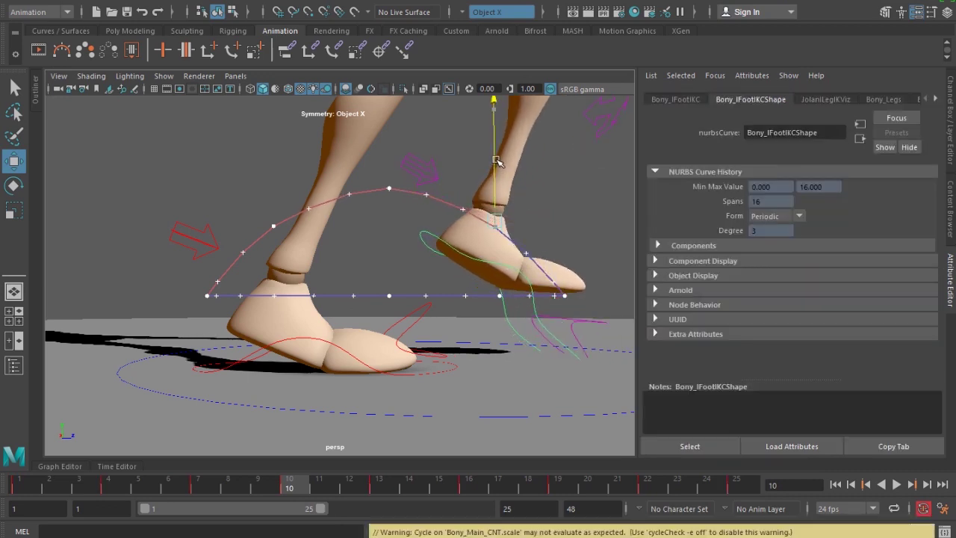
- Nudge the left foot slightly down and backward at frame 7 to even out the top of its arc
{"action": "left_click_drag", "start_coordinate": [491, 281], "coordinate": [485, 292], "text": "alt"}
{"action": "left_click", "coordinate": [199, 487]}
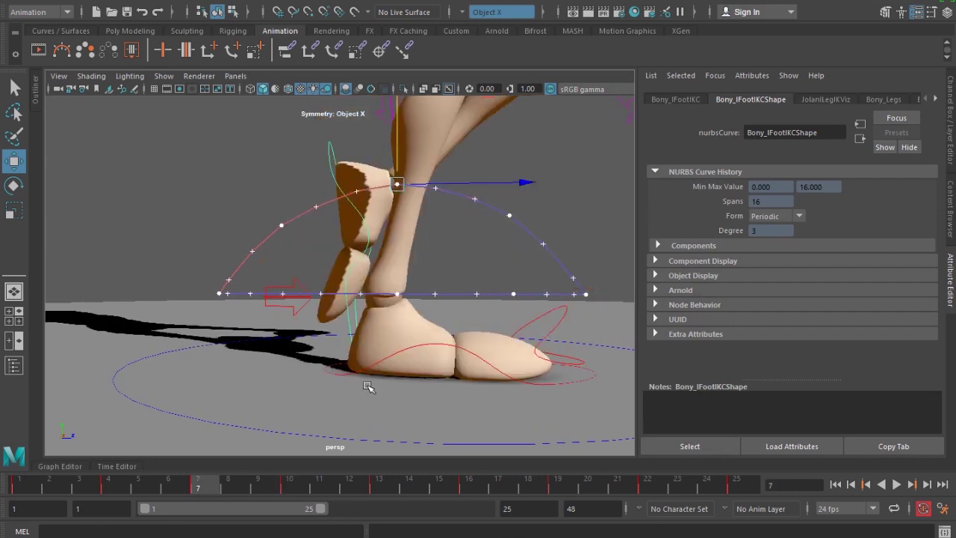
{"action": "left_click_drag", "start_coordinate": [396, 133], "coordinate": [396, 139]}
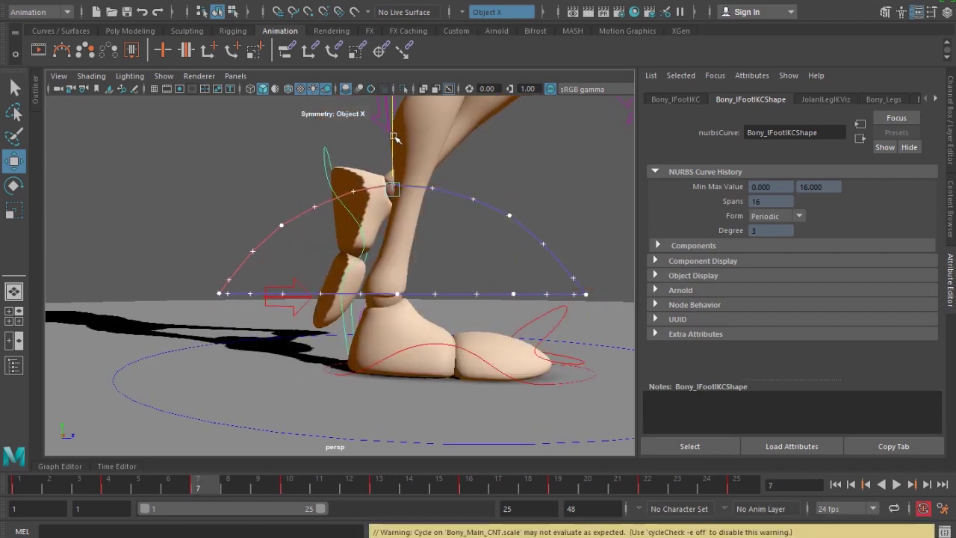
- Play the walk cycle to check the left foot's arc, and delete its motion trail
{"action": "key", "text": "alt+v"}
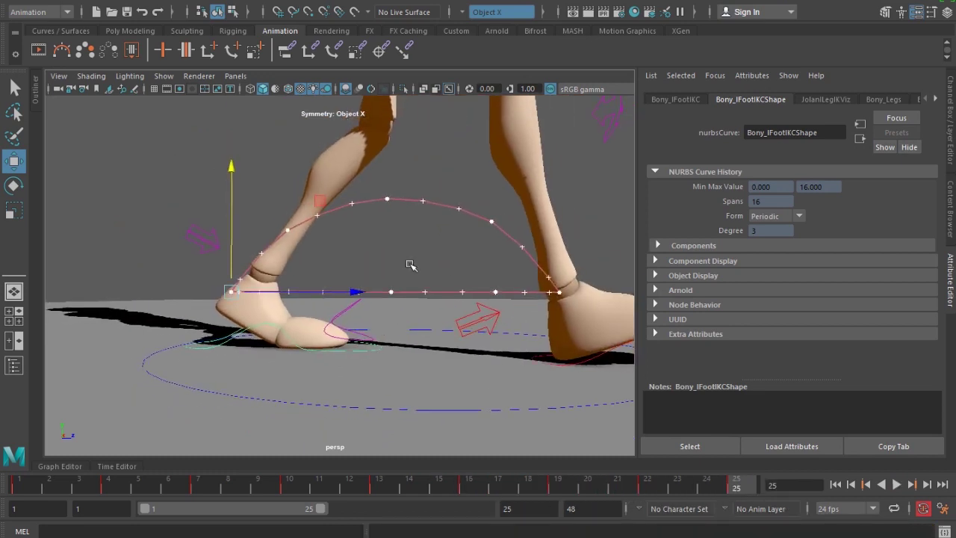
{"action": "left_click", "coordinate": [435, 232]}
{"action": "key", "text": "Delete"}
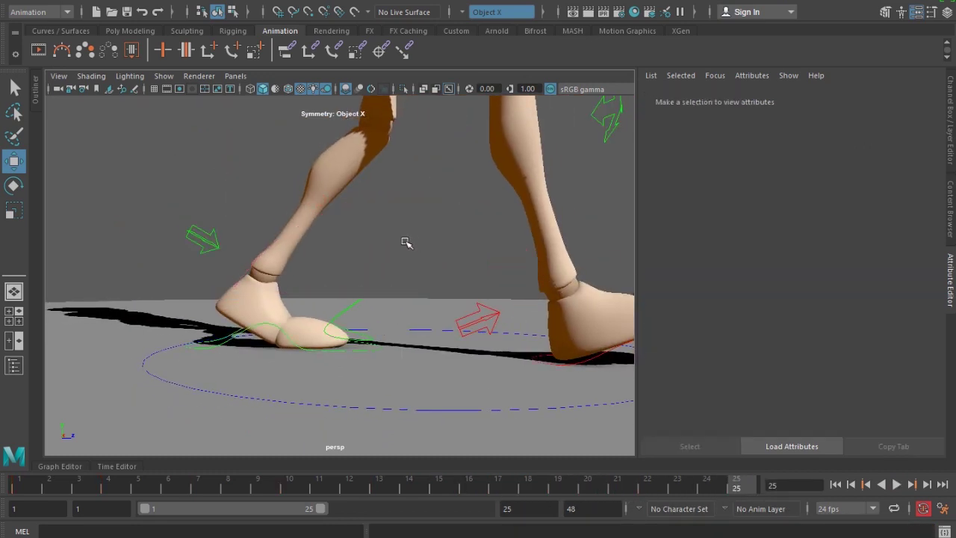
- Hide the rig's control curves in the viewport and frame the whole character from the opposite side
{"action": "scroll", "coordinate": [396, 242], "scroll_direction": "down", "scroll_amount": 8}
{"action": "left_click_drag", "start_coordinate": [388, 242], "coordinate": [332, 278], "text": "alt"}
{"action": "middle_click_drag", "start_coordinate": [333, 277], "coordinate": [354, 336], "text": "alt"}
{"action": "left_click_drag", "start_coordinate": [353, 337], "coordinate": [357, 329], "text": "alt"}
{"action": "right_click_drag", "start_coordinate": [357, 330], "coordinate": [396, 371], "text": "alt"}
{"action": "left_click_drag", "start_coordinate": [396, 371], "coordinate": [390, 338], "text": "alt"}
{"action": "right_click_drag", "start_coordinate": [390, 337], "coordinate": [415, 402], "text": "alt"}
{"action": "left_click", "coordinate": [177, 88]}
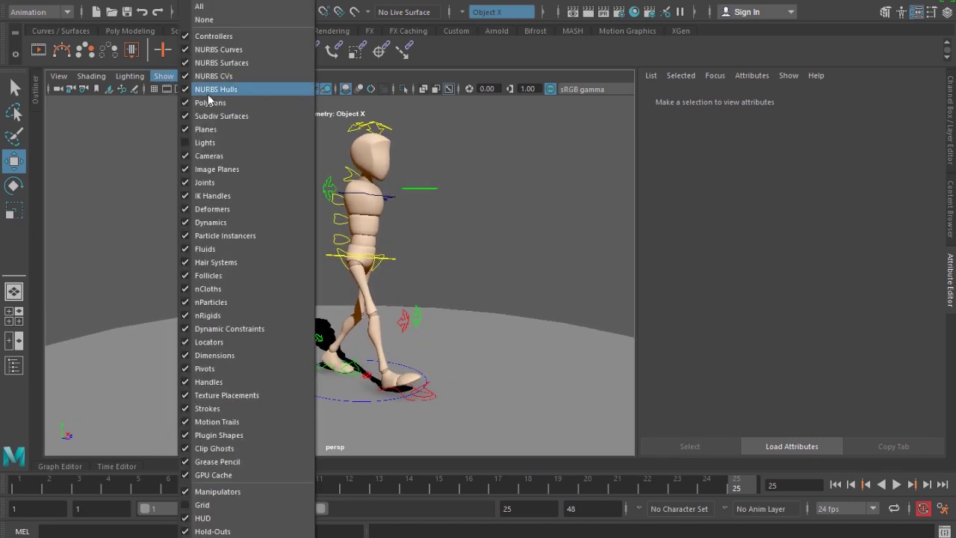
{"action": "left_click", "coordinate": [224, 85]}
{"action": "left_click_drag", "start_coordinate": [441, 377], "coordinate": [316, 375], "text": "alt"}
{"action": "middle_click_drag", "start_coordinate": [316, 375], "coordinate": [353, 393], "text": "alt"}
{"action": "mouse_move", "coordinate": [352, 393]}
{"action": "left_mouse_down", "text": "alt"}
{"action": "mouse_move", "coordinate": [351, 382]}
{"action": "mouse_move", "coordinate": [361, 384]}
{"action": "left_mouse_up", "text": "alt"}
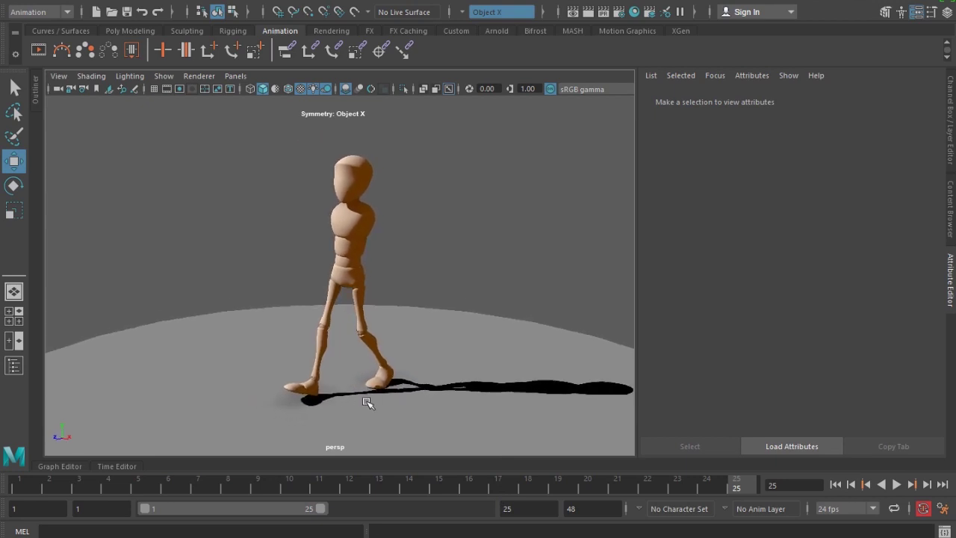
- Open the playblast options for the animation
{"action": "right_click", "coordinate": [401, 484]}
{"action": "left_click", "coordinate": [535, 480]}
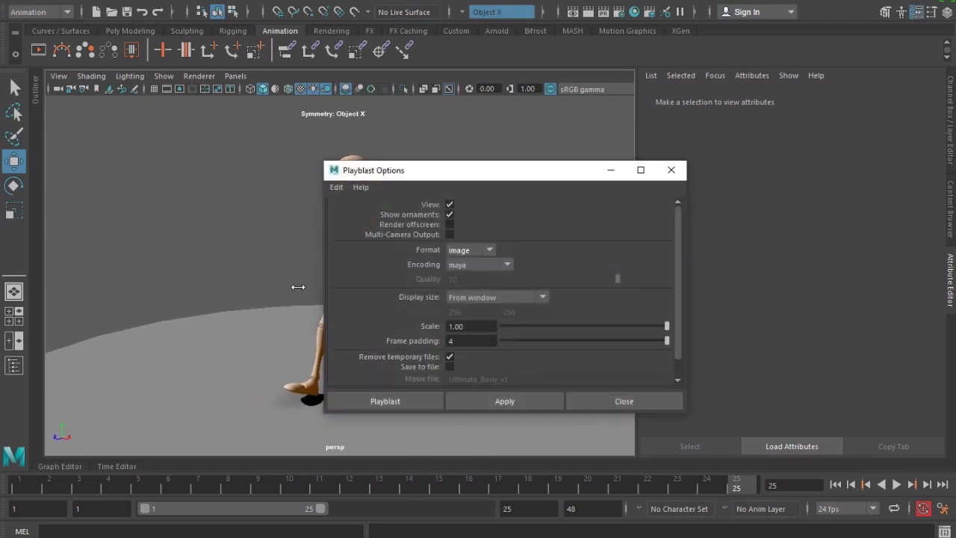
- Start saving the scene under a new name and browse to the D:\Maya\Animation folder
{"action": "left_click", "coordinate": [19, 4]}
{"action": "left_click", "coordinate": [48, 58]}
{"action": "left_click", "coordinate": [124, 124]}
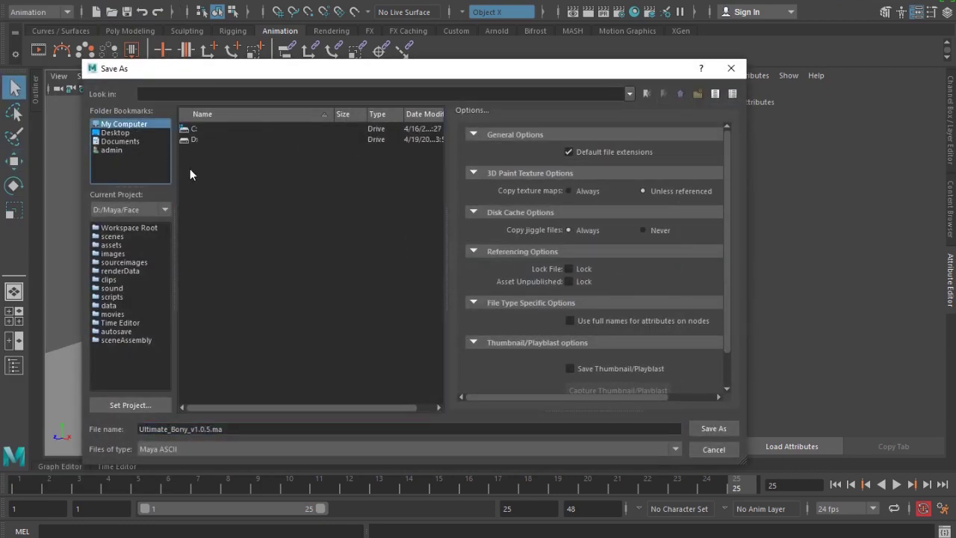
{"action": "double_click", "coordinate": [190, 141]}
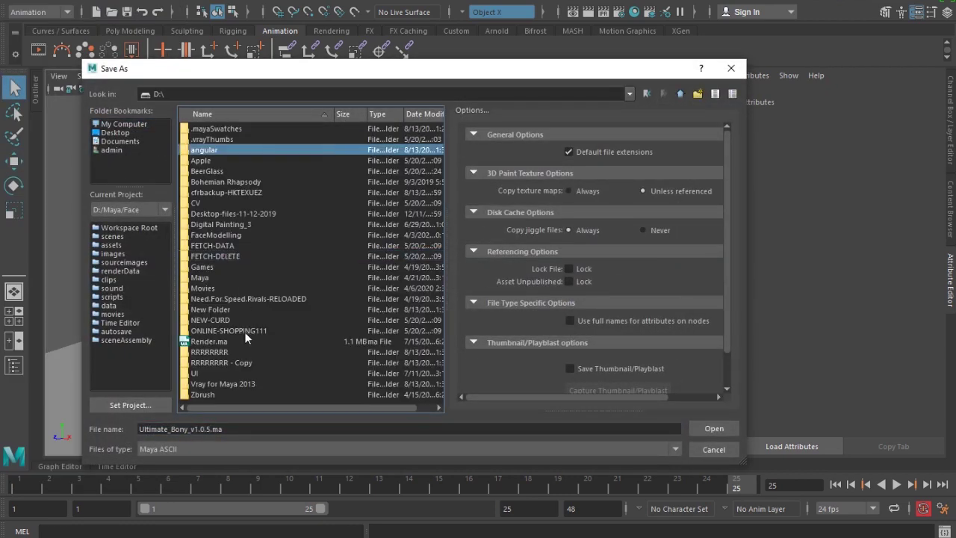
{"action": "key", "text": "a"}
{"action": "key", "text": "m"}
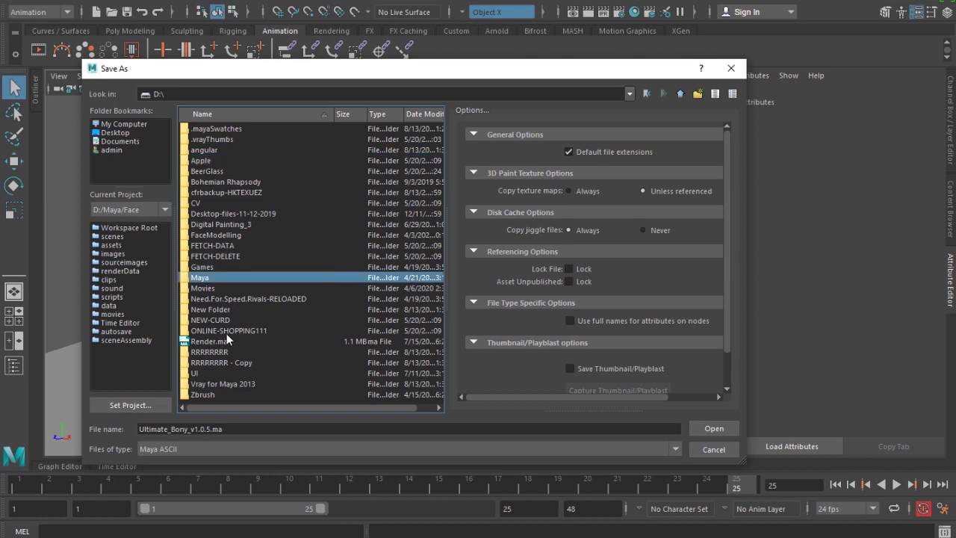
{"action": "double_click", "coordinate": [196, 277]}
{"action": "double_click", "coordinate": [216, 166]}
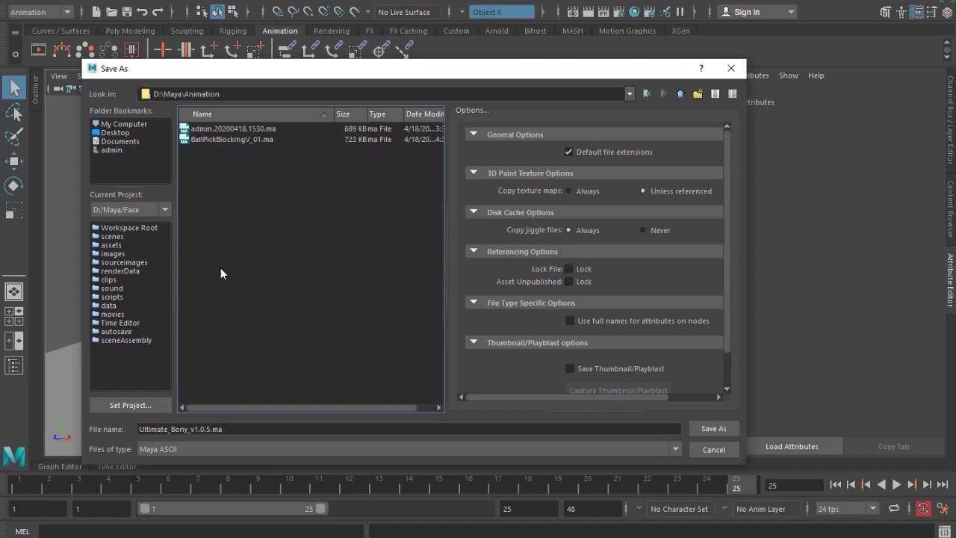
- Name the file Ultimate_Bony_Walk01.ma and save it, returning to the Move tool
{"action": "left_click", "coordinate": [229, 428]}
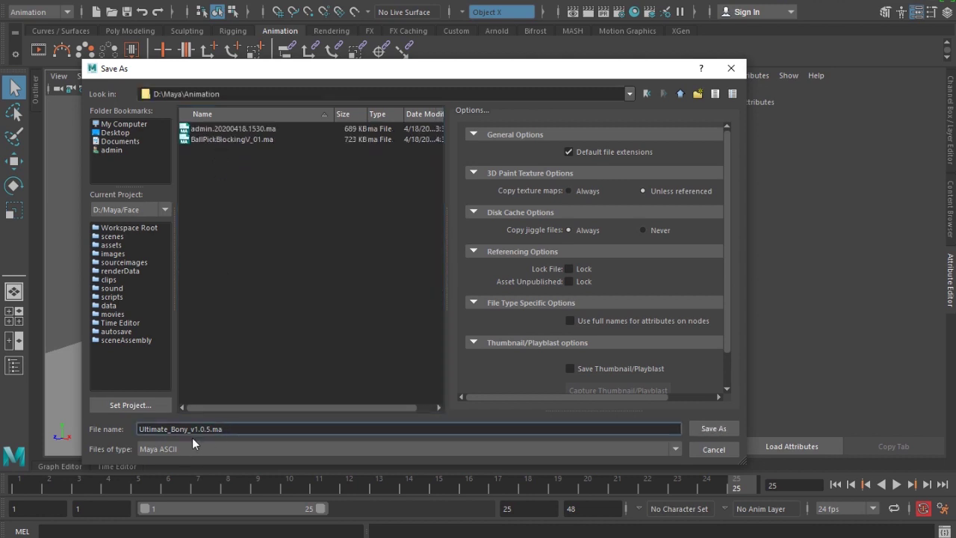
{"action": "left_click_drag", "start_coordinate": [191, 430], "coordinate": [413, 429]}
{"action": "type", "text": "Wa"}
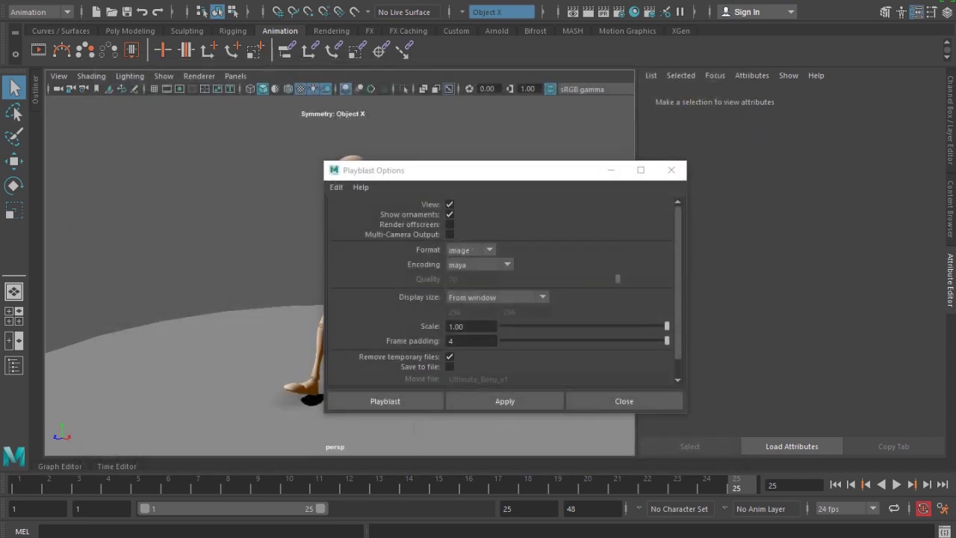
{"action": "key", "text": "w"}
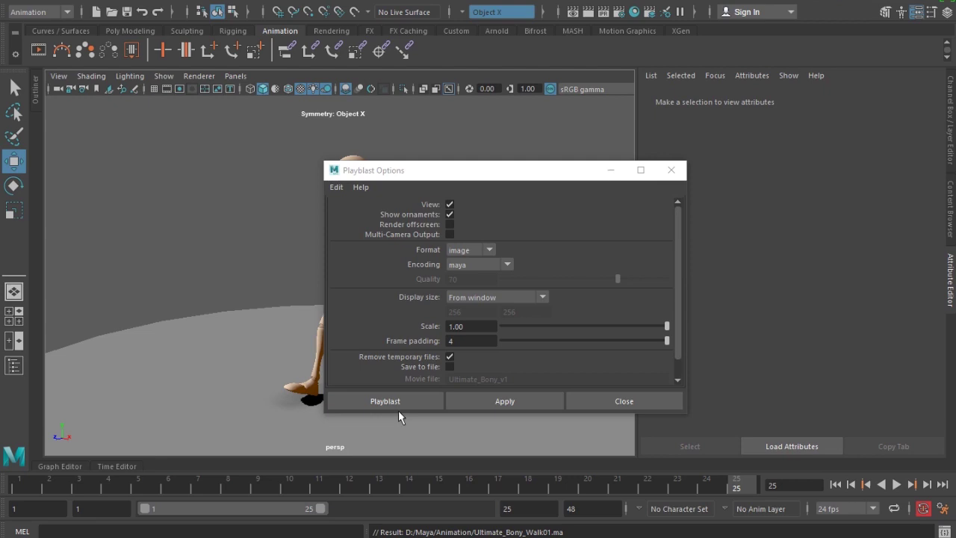
- Playblast the walk cycle with the current options, watch it, and close the playback viewer
{"action": "left_click", "coordinate": [384, 401]}
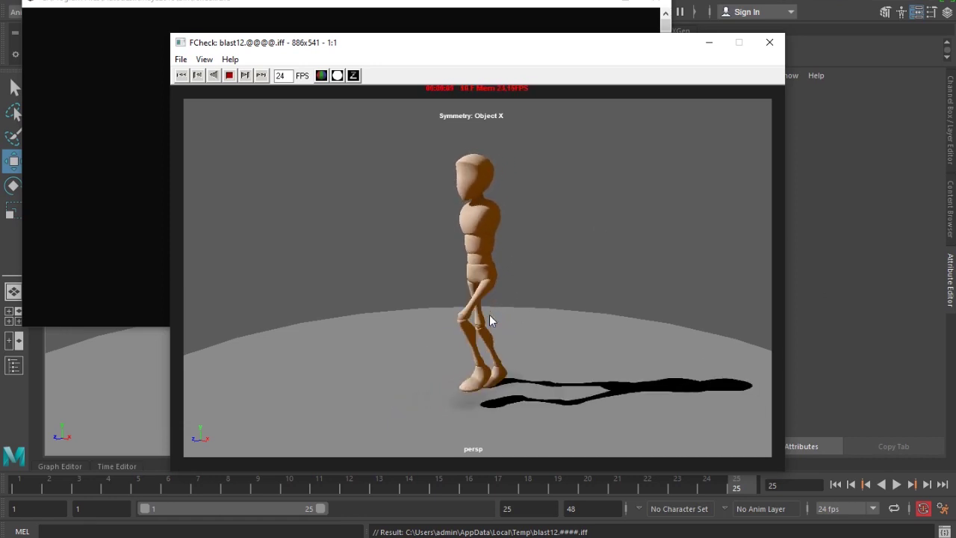
{"action": "left_click", "coordinate": [769, 42]}
- Show the rig's NURBS control curves again and view the character's torso and hips from the front
{"action": "left_click_drag", "start_coordinate": [453, 225], "coordinate": [397, 220], "text": "alt"}
{"action": "left_click", "coordinate": [164, 75]}
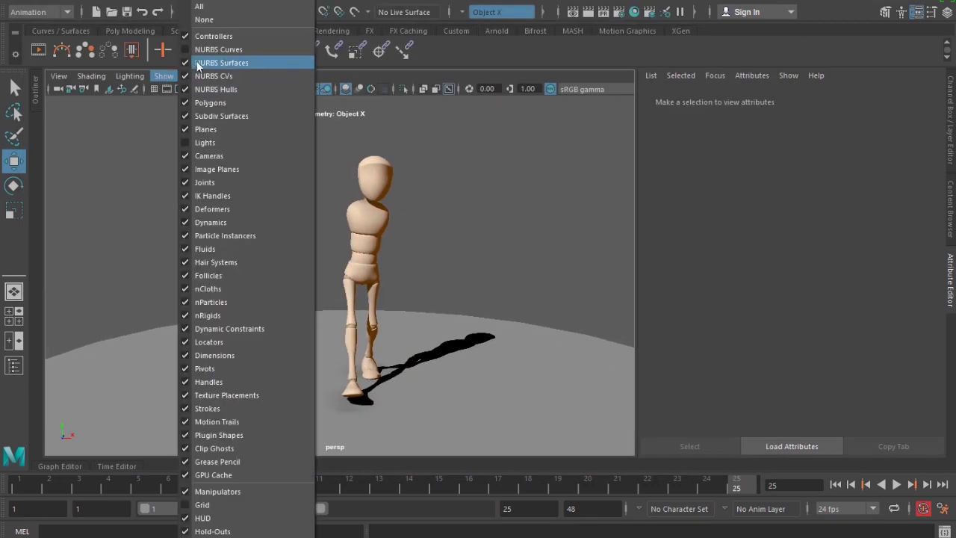
{"action": "left_click", "coordinate": [217, 49]}
{"action": "left_click_drag", "start_coordinate": [450, 271], "coordinate": [409, 293], "text": "alt"}
{"action": "left_click", "coordinate": [387, 252]}
{"action": "key", "text": "space"}
{"action": "middle_click_drag", "start_coordinate": [373, 274], "coordinate": [376, 315], "text": "alt"}
{"action": "scroll", "coordinate": [376, 315], "scroll_direction": "up", "scroll_amount": 3}
{"action": "left_click_drag", "start_coordinate": [377, 317], "coordinate": [369, 242], "text": "alt"}
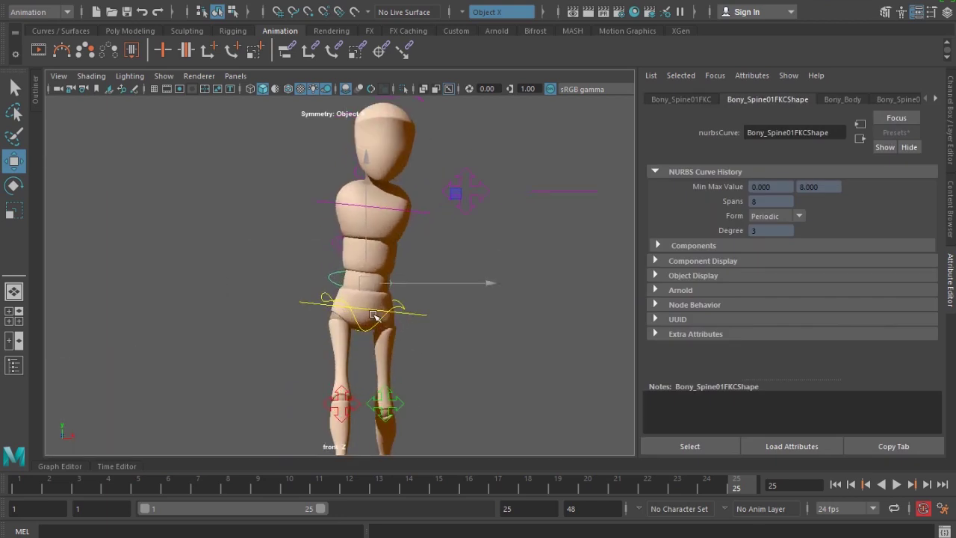
- Select the Bony_Spine03FKC spine control for rotating and move to frame 1, undoing the trial sideways tilts
{"action": "left_click", "coordinate": [335, 240]}
{"action": "left_click", "coordinate": [333, 209]}
{"action": "key", "text": "e"}
{"action": "left_click_drag", "start_coordinate": [293, 166], "coordinate": [286, 158]}
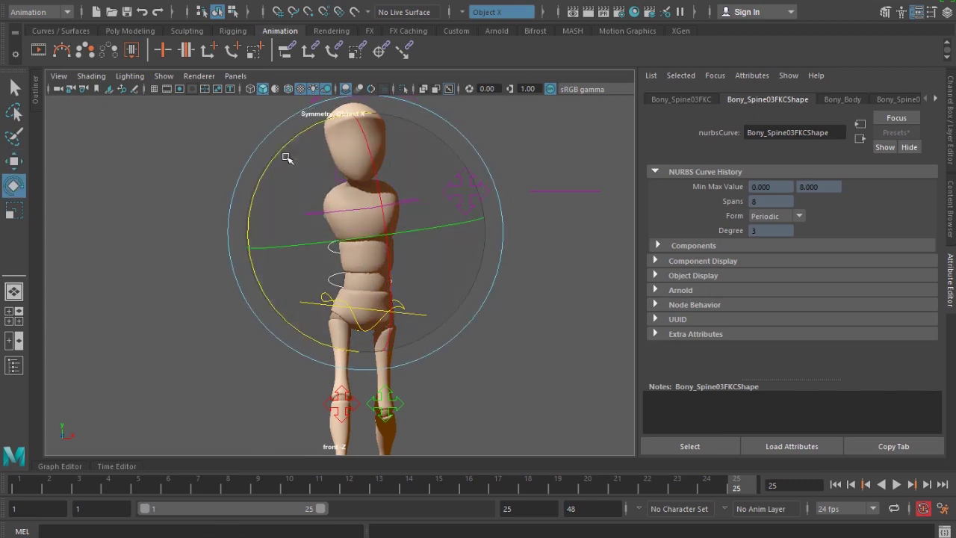
{"action": "key", "text": "ctrl+z"}
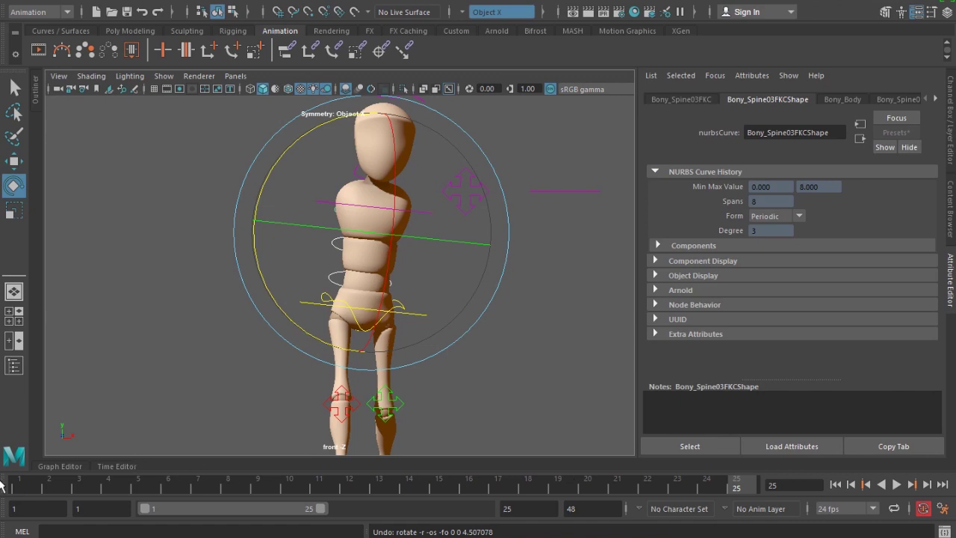
{"action": "key", "text": "alt+v"}
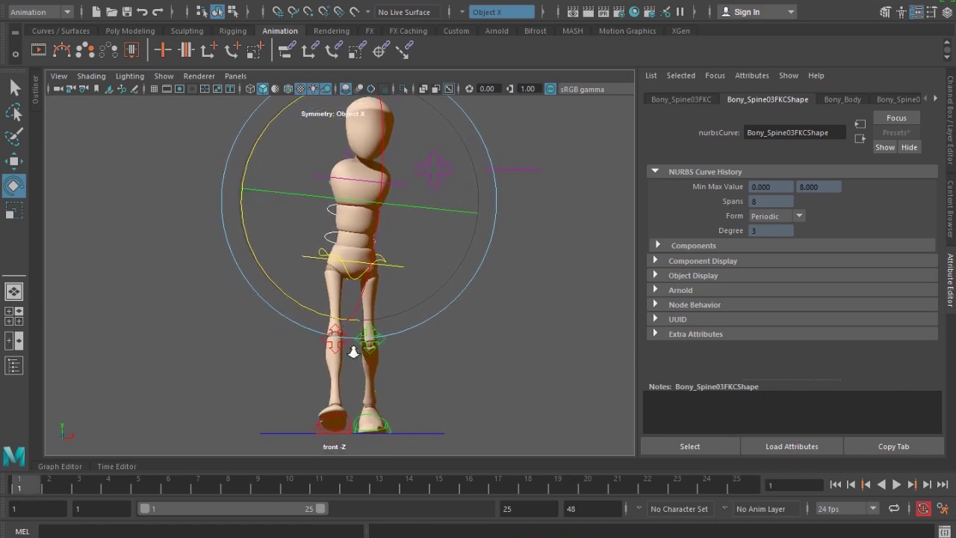
{"action": "left_click_drag", "start_coordinate": [256, 145], "coordinate": [262, 168]}
{"action": "key", "text": "ctrl+z"}
- Tilt the upper spine control sideways at frame 1, trying a Rotate Z of 5 and settling on 4
{"action": "left_click", "coordinate": [951, 137]}
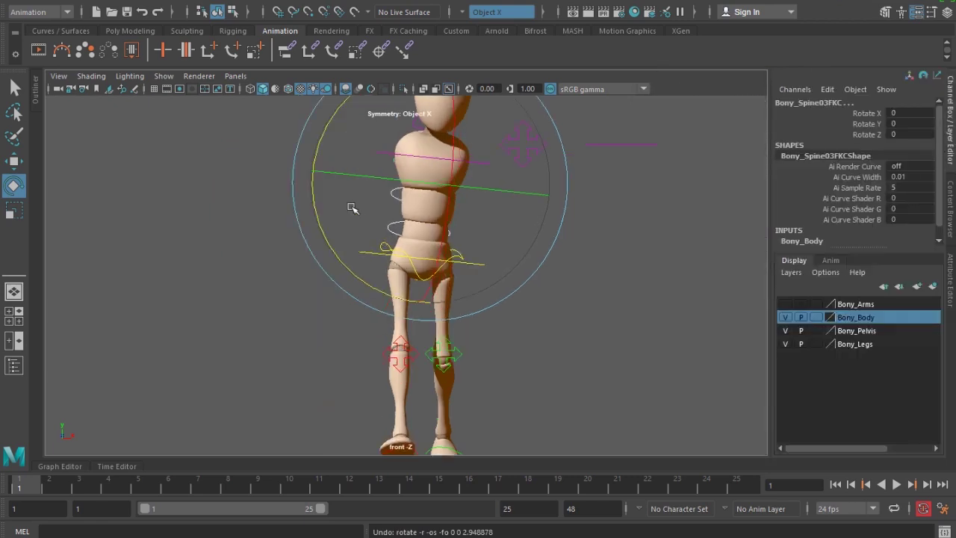
{"action": "left_click_drag", "start_coordinate": [324, 130], "coordinate": [322, 135]}
{"action": "double_click", "coordinate": [910, 134]}
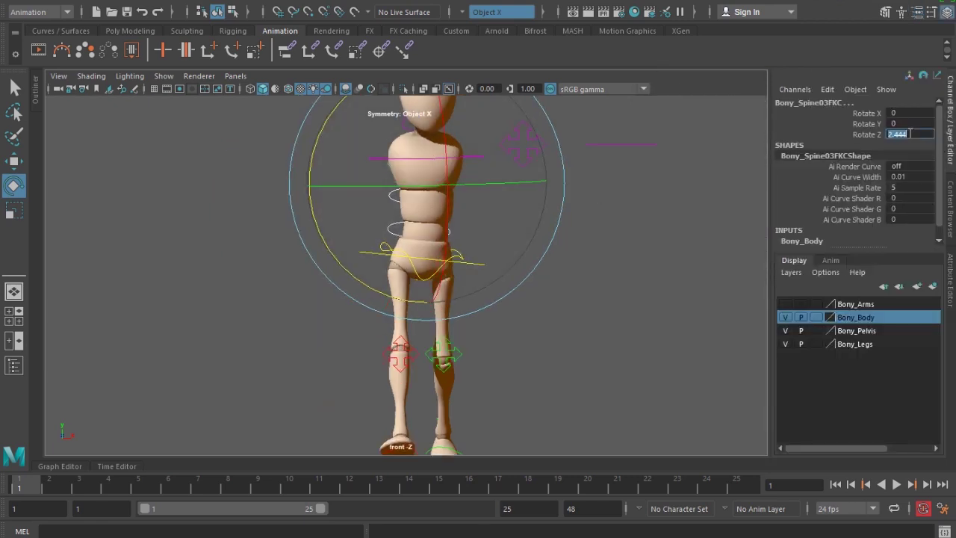
{"action": "key", "text": "Return"}
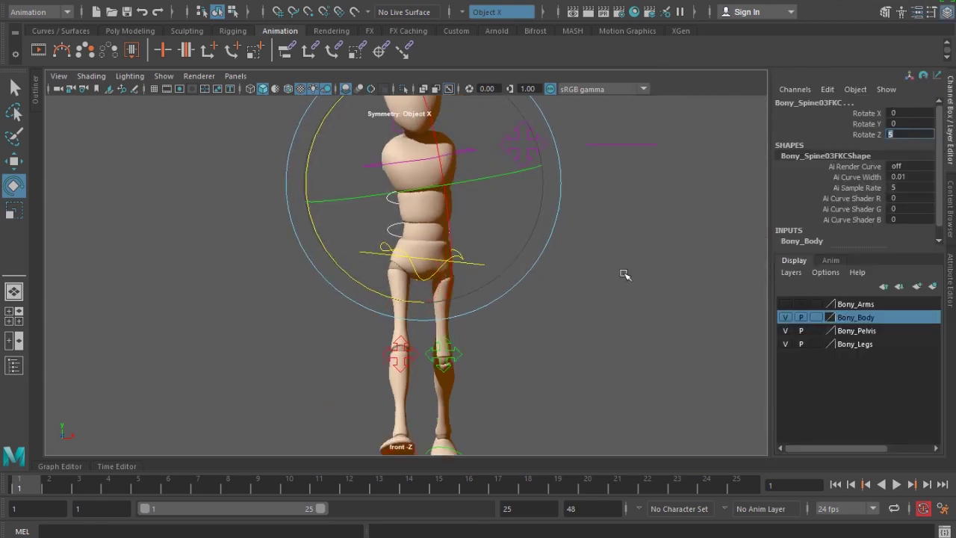
{"action": "middle_click_drag", "start_coordinate": [623, 272], "coordinate": [579, 279], "text": "alt"}
{"action": "right_click_drag", "start_coordinate": [579, 279], "coordinate": [602, 305], "text": "alt"}
{"action": "left_click", "coordinate": [915, 134]}
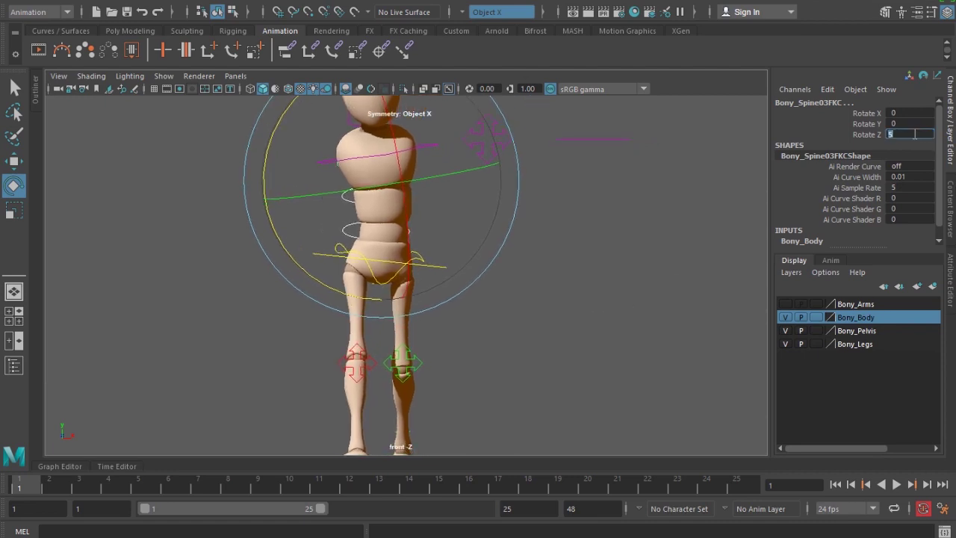
{"action": "type", "text": "4"}
{"action": "key", "text": "Return"}
{"action": "right_click_drag", "start_coordinate": [560, 280], "coordinate": [576, 286], "text": "alt"}
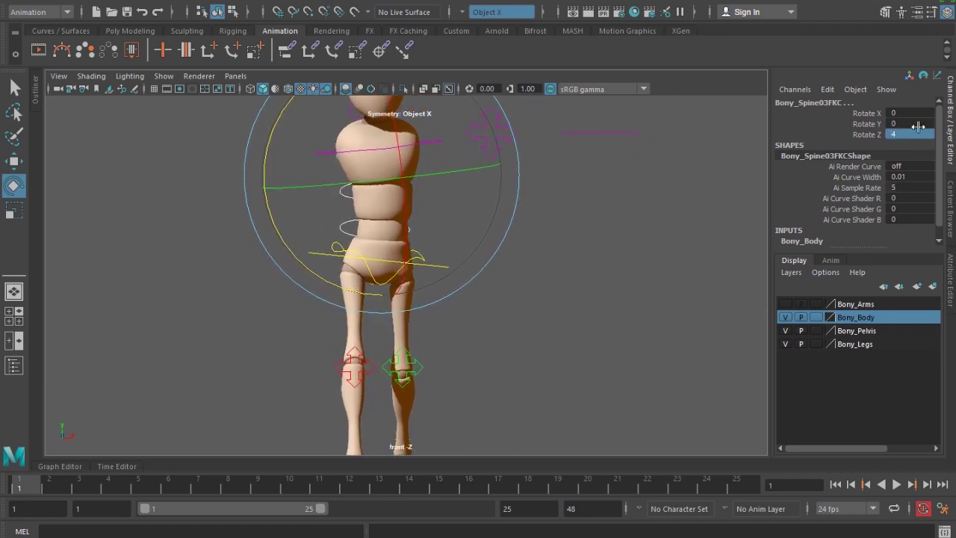
- Key the selected spine controls' current rotation at frames 1 and 25
{"action": "key", "text": "s"}
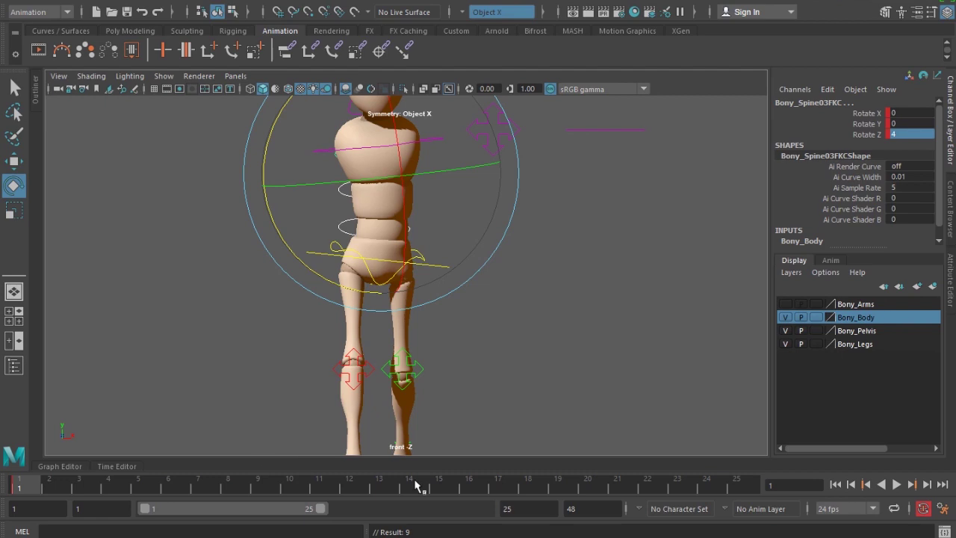
{"action": "left_click", "coordinate": [744, 484]}
{"action": "key", "text": "s"}
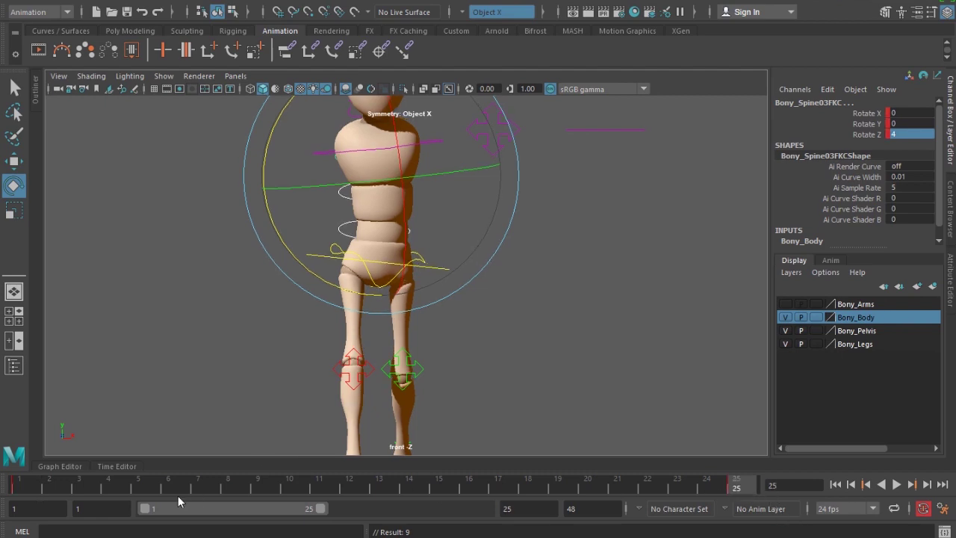
- Compare the body pose at frames 1 and 25, including with the leg control set selected
{"action": "left_click", "coordinate": [24, 480]}
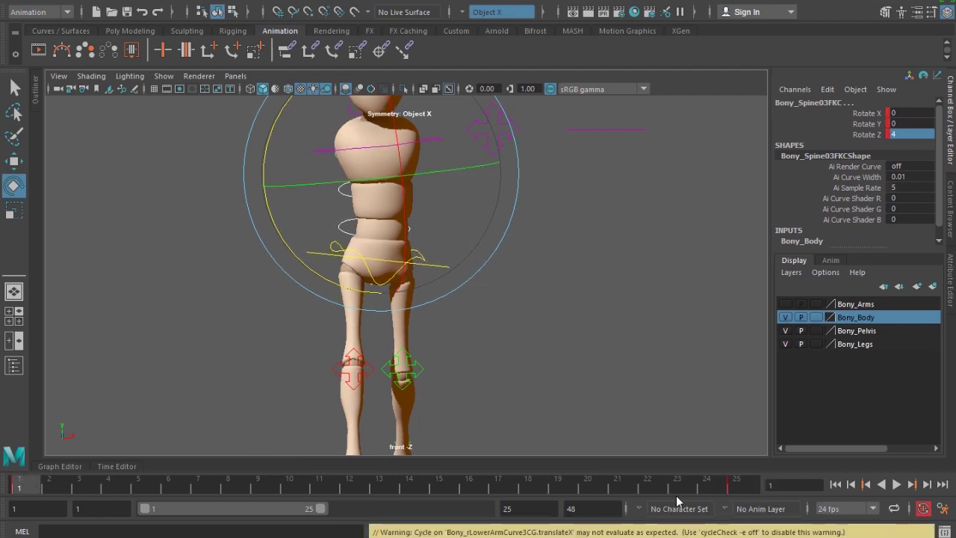
{"action": "left_click", "coordinate": [737, 484]}
{"action": "left_click", "coordinate": [24, 484]}
{"action": "left_click", "coordinate": [743, 487]}
{"action": "left_click", "coordinate": [11, 484]}
{"action": "left_click", "coordinate": [452, 30]}
{"action": "left_click", "coordinate": [39, 48]}
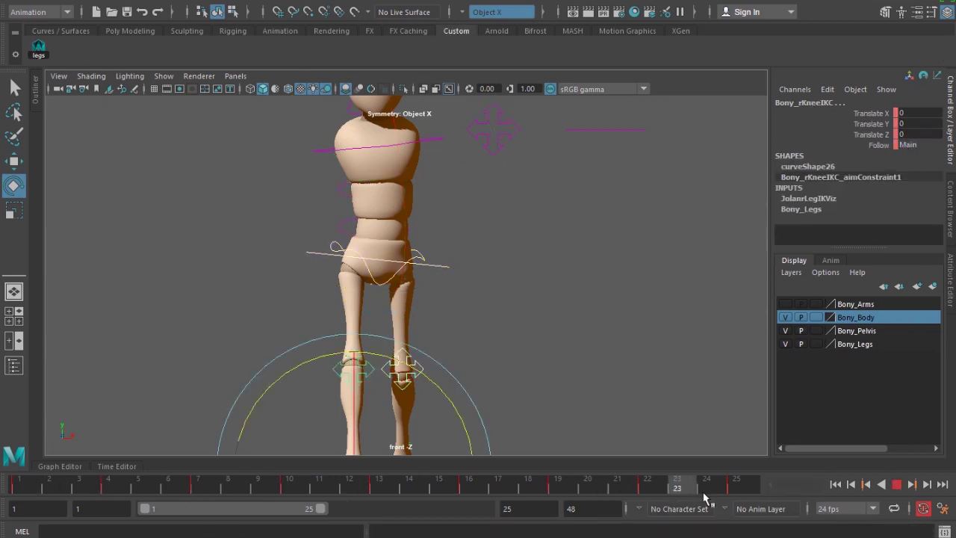
{"action": "left_click", "coordinate": [738, 489]}
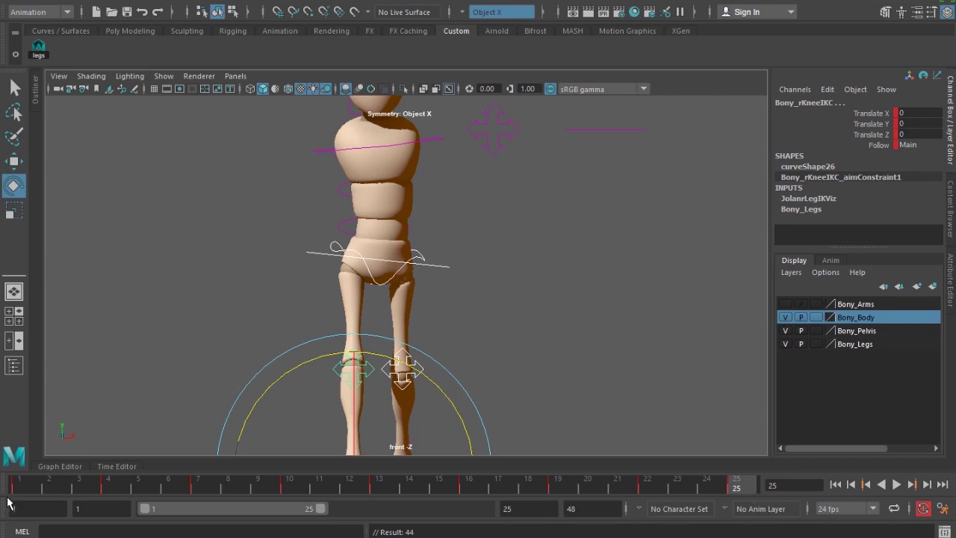
{"action": "left_click", "coordinate": [27, 484]}
{"action": "left_click", "coordinate": [737, 490]}
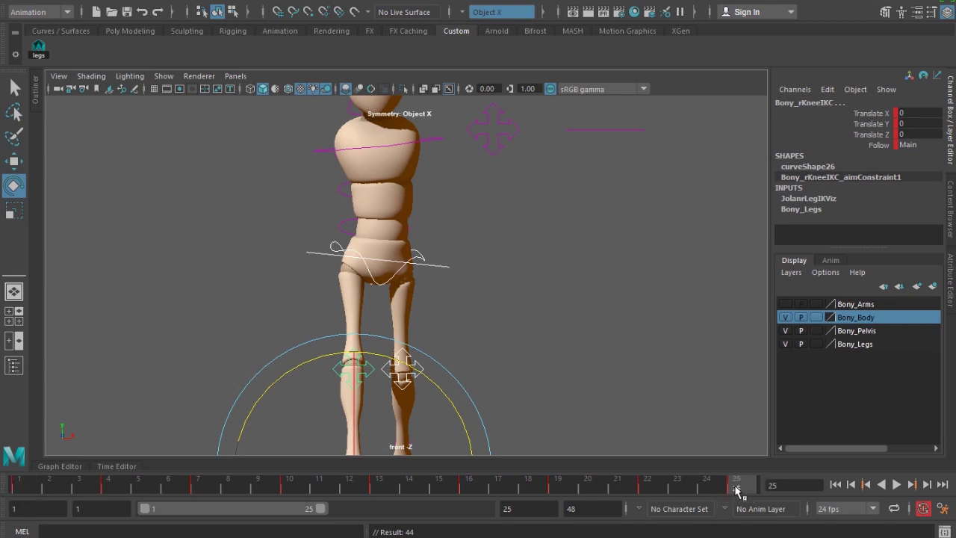
- Select the three spine FK controls together and go to frame 13
{"action": "left_click", "coordinate": [530, 301]}
{"action": "left_click", "coordinate": [342, 212]}
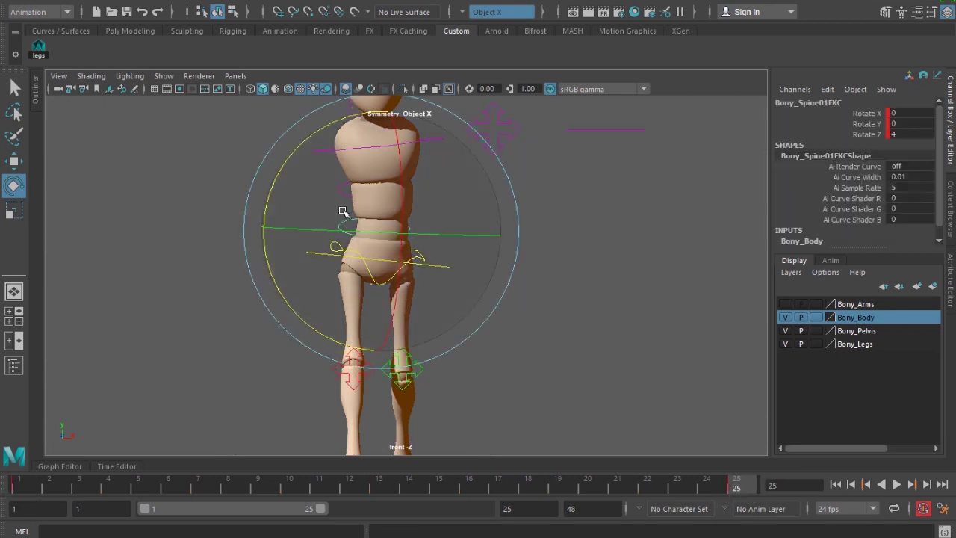
{"action": "key", "text": "q"}
{"action": "left_click", "coordinate": [343, 192], "text": "shift"}
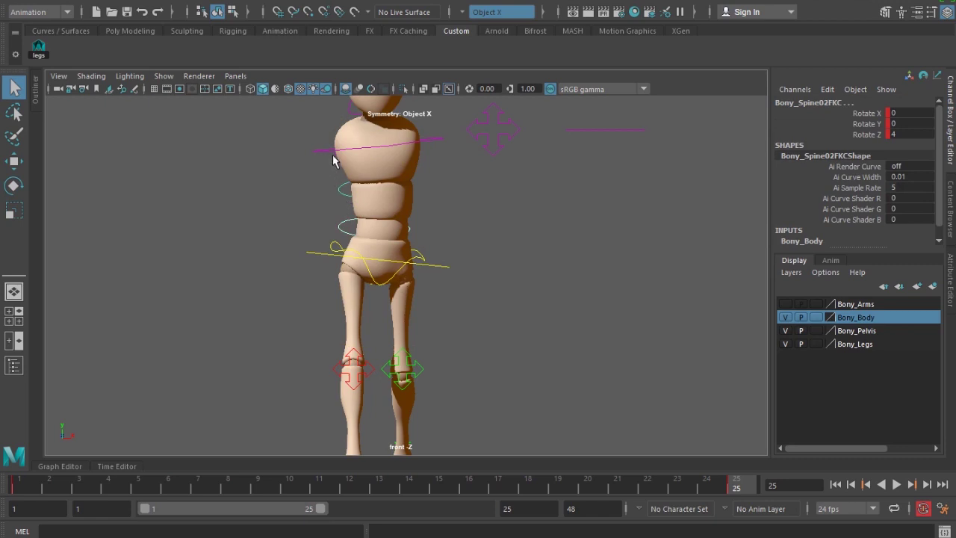
{"action": "left_click", "coordinate": [379, 489]}
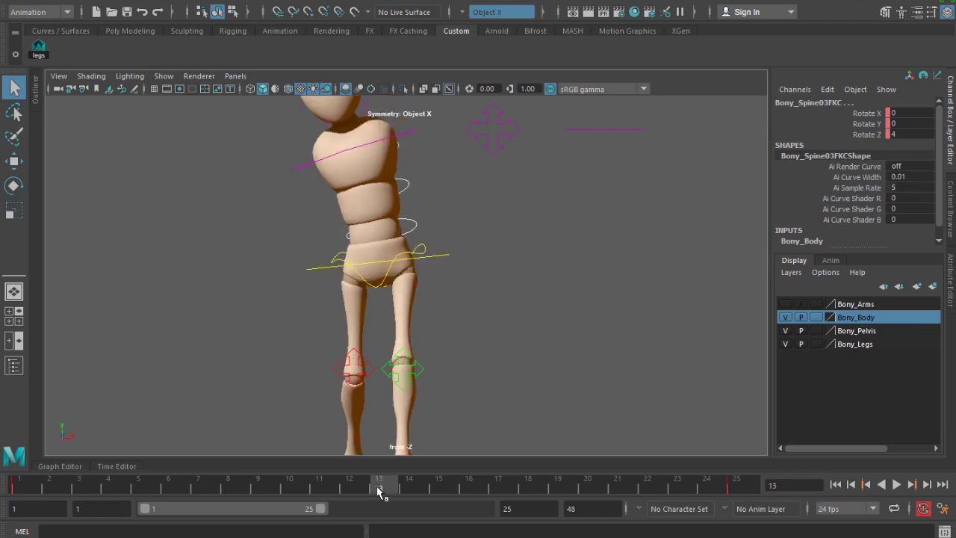
{"action": "left_click", "coordinate": [912, 134]}
{"action": "type", "text": "-4"}
{"action": "key", "text": "Return"}
{"action": "right_click_drag", "start_coordinate": [505, 284], "coordinate": [450, 337], "text": "alt"}
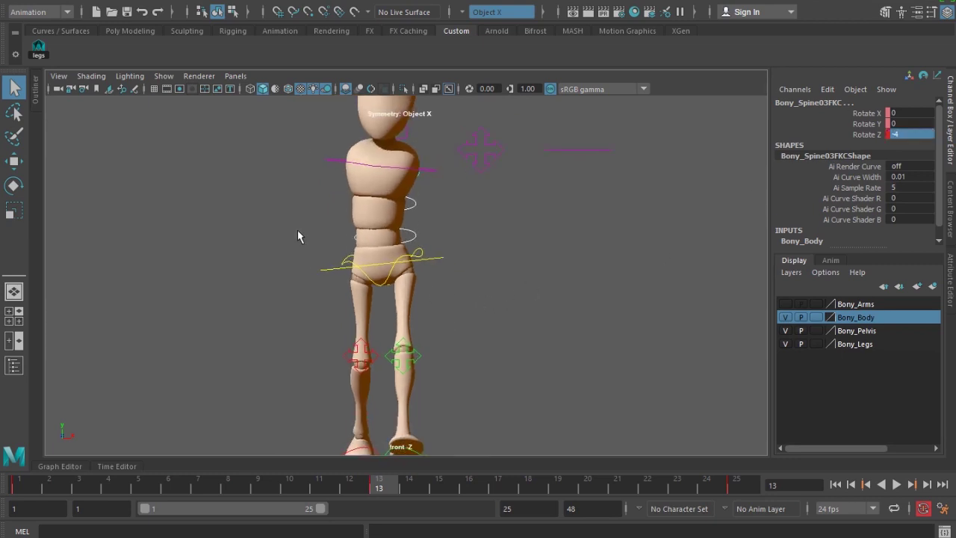
{"action": "left_click", "coordinate": [307, 246]}
{"action": "key", "text": "ctrl+z"}
{"action": "key", "text": "ctrl+z"}
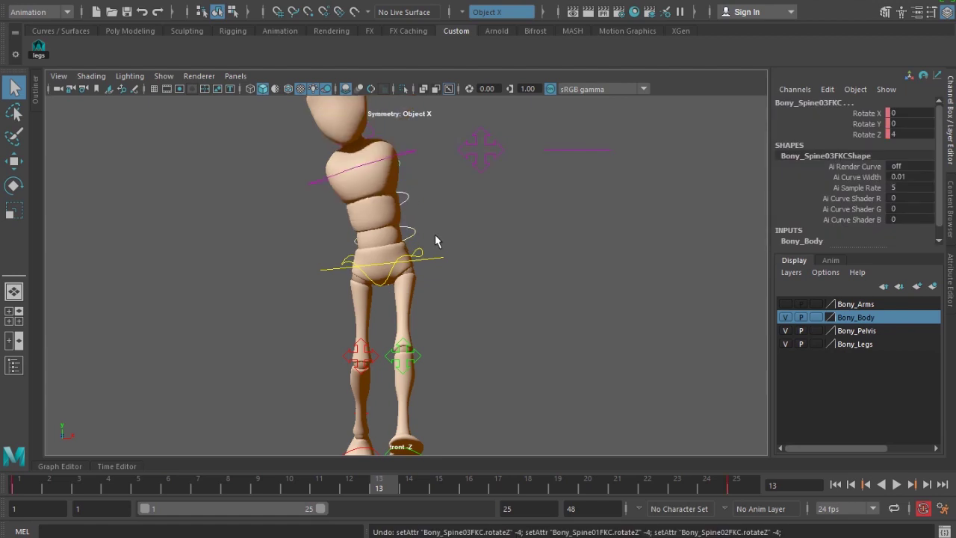
- Set Rotate Z of the three spine controls to -4 at frame 13, switch to the perspective view and key the pose
{"action": "left_click", "coordinate": [915, 134]}
{"action": "type", "text": "-4"}
{"action": "key", "text": "Return"}
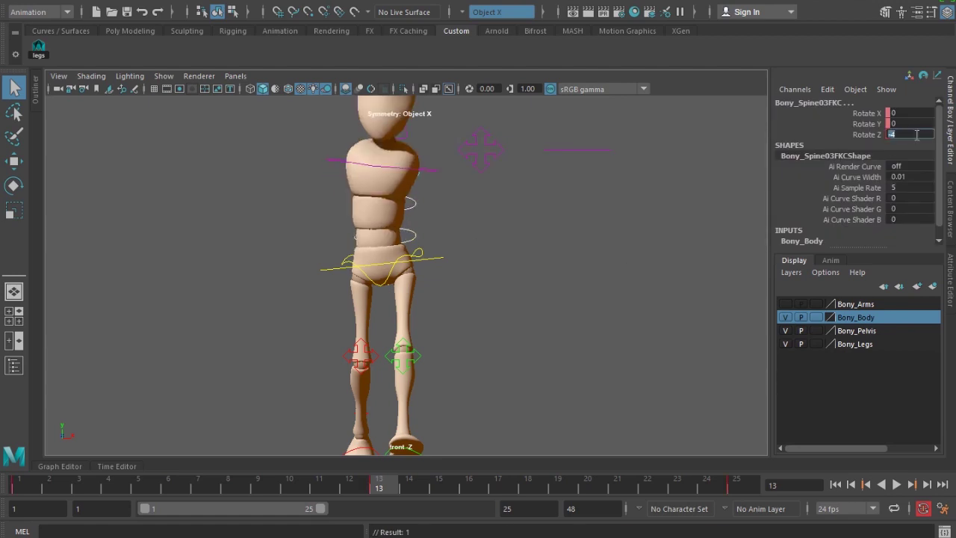
{"action": "right_click_drag", "start_coordinate": [418, 237], "coordinate": [526, 260], "text": "alt"}
{"action": "left_click", "coordinate": [526, 260]}
{"action": "key", "text": "space"}
{"action": "left_click_drag", "start_coordinate": [512, 280], "coordinate": [430, 247]}
{"action": "left_click", "coordinate": [430, 247]}
{"action": "left_click_drag", "start_coordinate": [439, 206], "coordinate": [545, 245], "text": "alt"}
{"action": "key", "text": "s"}
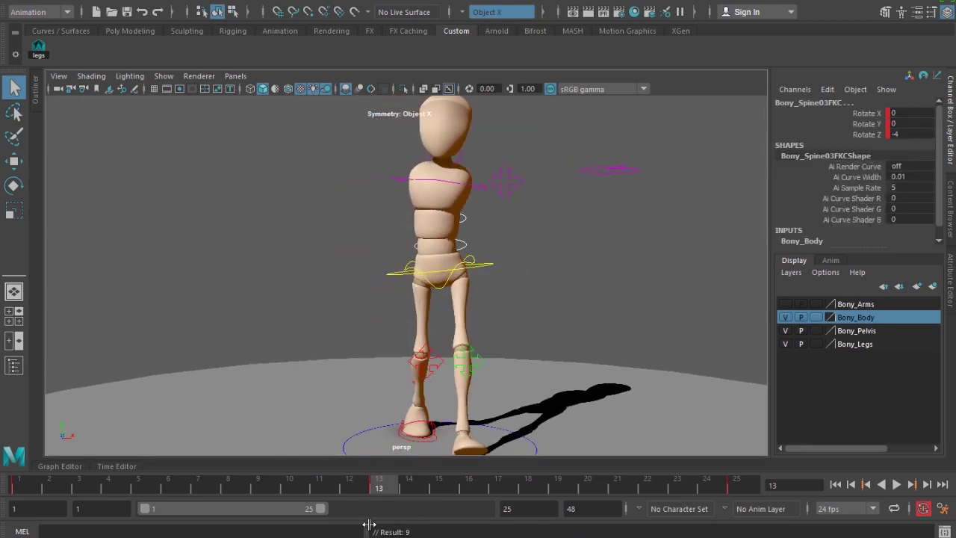
- Compare the spine and hip poses at frames 1, 7 and 13, ending on frame 1
{"action": "left_click", "coordinate": [16, 488]}
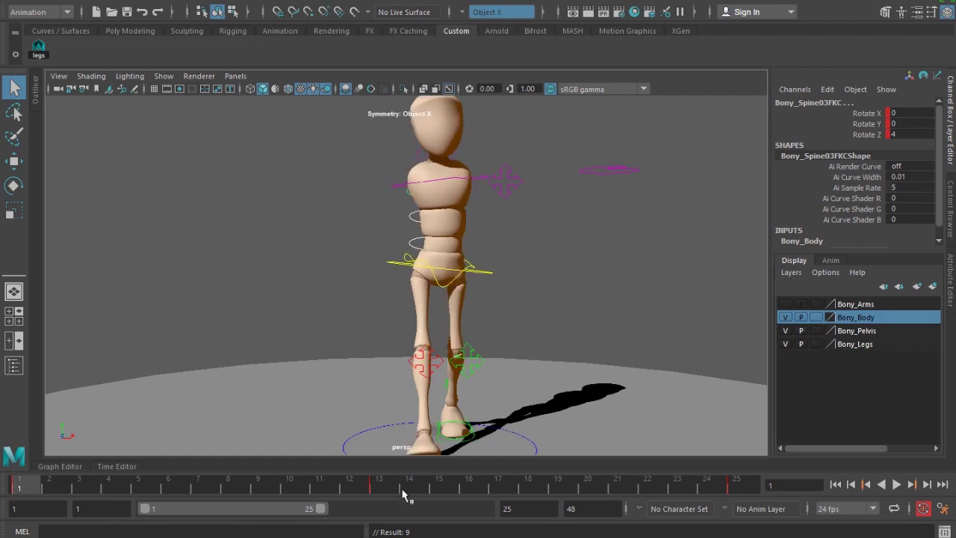
{"action": "left_click", "coordinate": [386, 489]}
{"action": "left_click", "coordinate": [19, 489]}
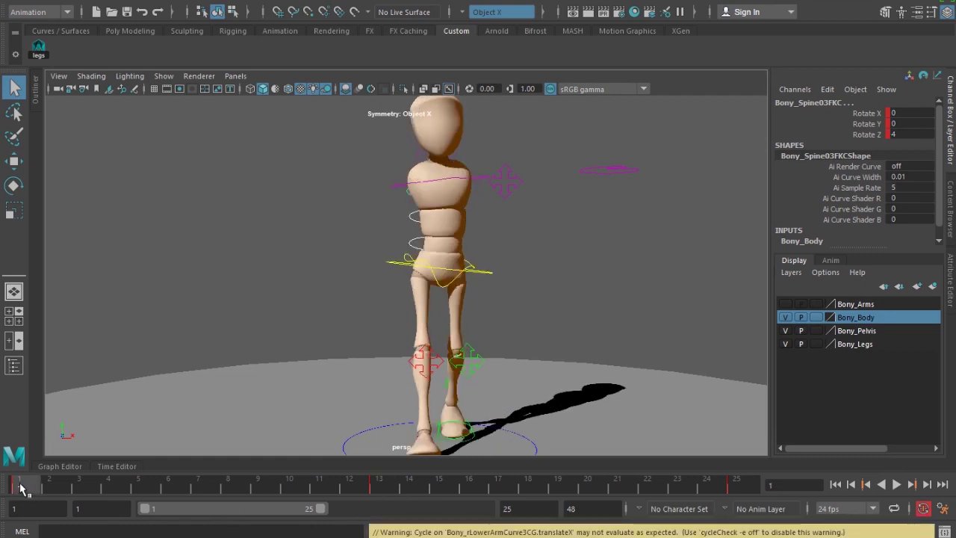
{"action": "left_click", "coordinate": [378, 489]}
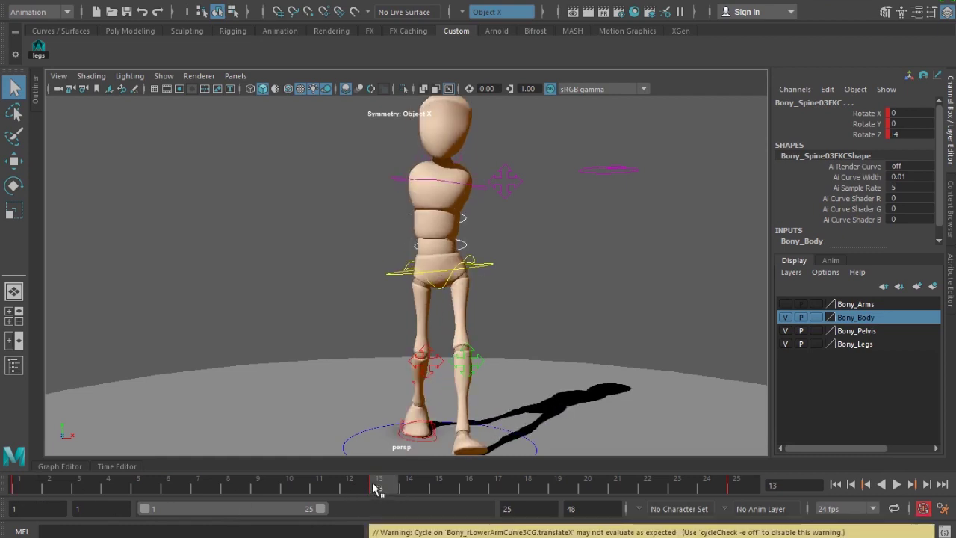
{"action": "left_click", "coordinate": [30, 488]}
{"action": "left_click", "coordinate": [200, 489]}
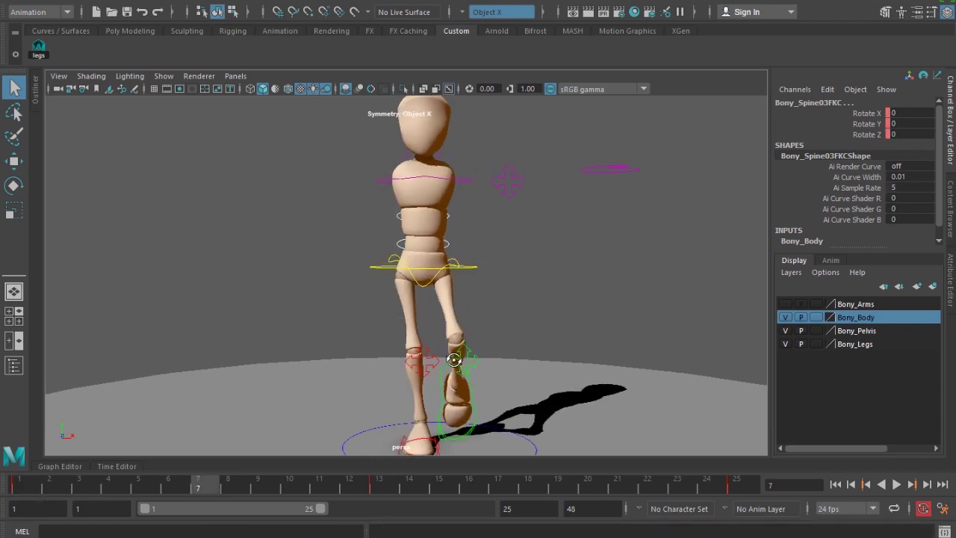
{"action": "left_click_drag", "start_coordinate": [467, 265], "coordinate": [448, 286], "text": "alt"}
{"action": "left_click", "coordinate": [13, 486]}
- Try rotating the root control around the hips at frame 1, and undo the rotation
{"action": "left_click_drag", "start_coordinate": [277, 368], "coordinate": [298, 427], "text": "alt"}
{"action": "scroll", "coordinate": [473, 403], "scroll_direction": "up", "scroll_amount": 3}
{"action": "left_click_drag", "start_coordinate": [486, 344], "coordinate": [505, 340], "text": "alt"}
{"action": "left_click", "coordinate": [508, 340]}
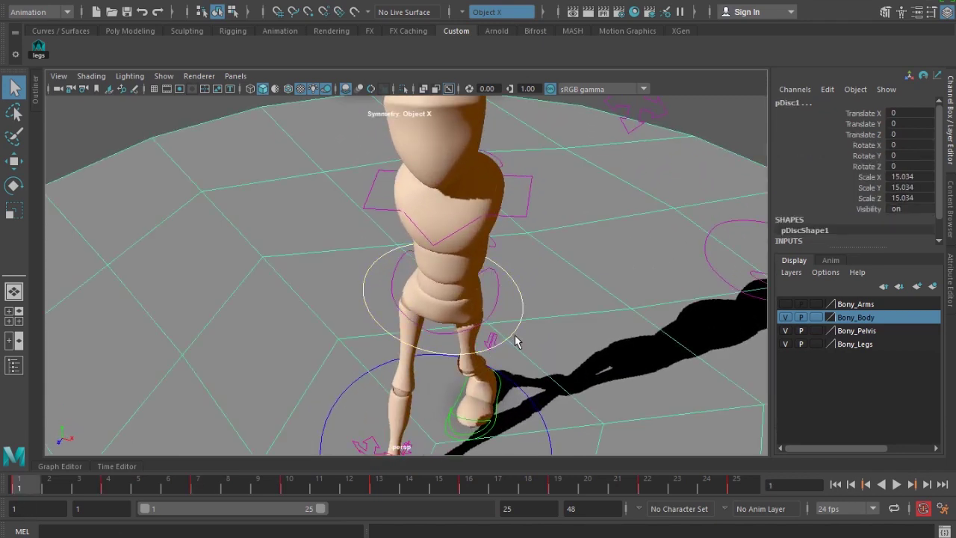
{"action": "left_click", "coordinate": [519, 293]}
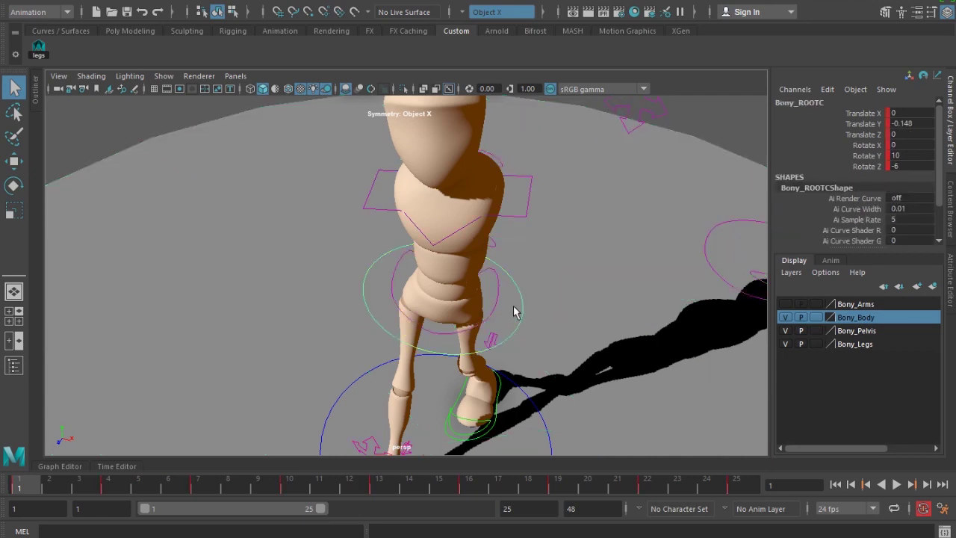
{"action": "key", "text": "e"}
{"action": "left_click_drag", "start_coordinate": [440, 395], "coordinate": [469, 388]}
{"action": "key", "text": "ctrl+z"}
- Select the three spine FK controls and set their Rotate Y to -5 at frame 1
{"action": "left_click_drag", "start_coordinate": [557, 239], "coordinate": [463, 213], "text": "alt"}
{"action": "left_click", "coordinate": [475, 226]}
{"action": "left_click", "coordinate": [474, 239]}
{"action": "key", "text": "q"}
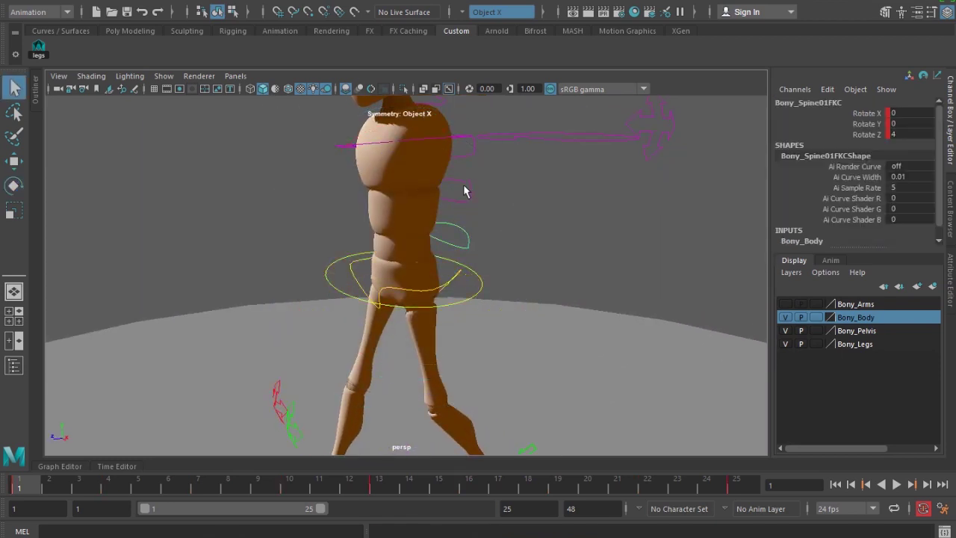
{"action": "left_click", "coordinate": [470, 156], "text": "shift"}
{"action": "scroll", "coordinate": [480, 190], "scroll_direction": "down", "scroll_amount": 3}
{"action": "left_click_drag", "start_coordinate": [483, 197], "coordinate": [493, 341], "text": "alt"}
{"action": "key", "text": "e"}
{"action": "key", "text": "ctrl+z"}
{"action": "left_click", "coordinate": [919, 124]}
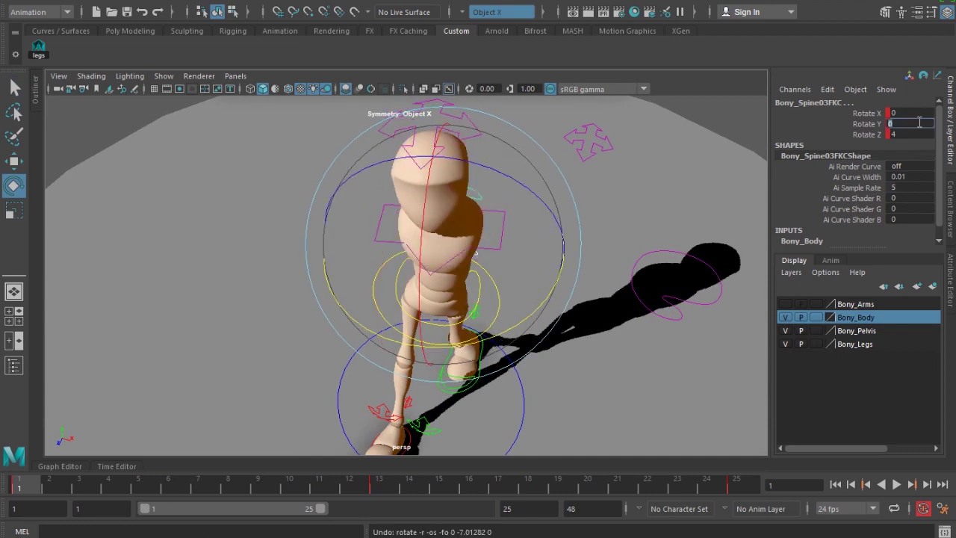
{"action": "type", "text": "-5"}
{"action": "key", "text": "Return"}
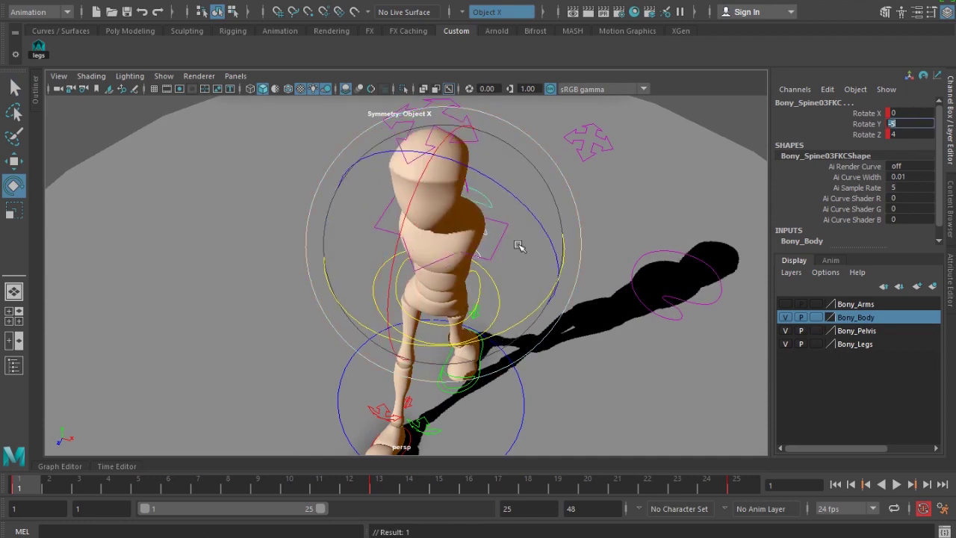
{"action": "left_click_drag", "start_coordinate": [389, 295], "coordinate": [390, 283], "text": "alt"}
{"action": "scroll", "coordinate": [458, 310], "scroll_direction": "down", "scroll_amount": 1}
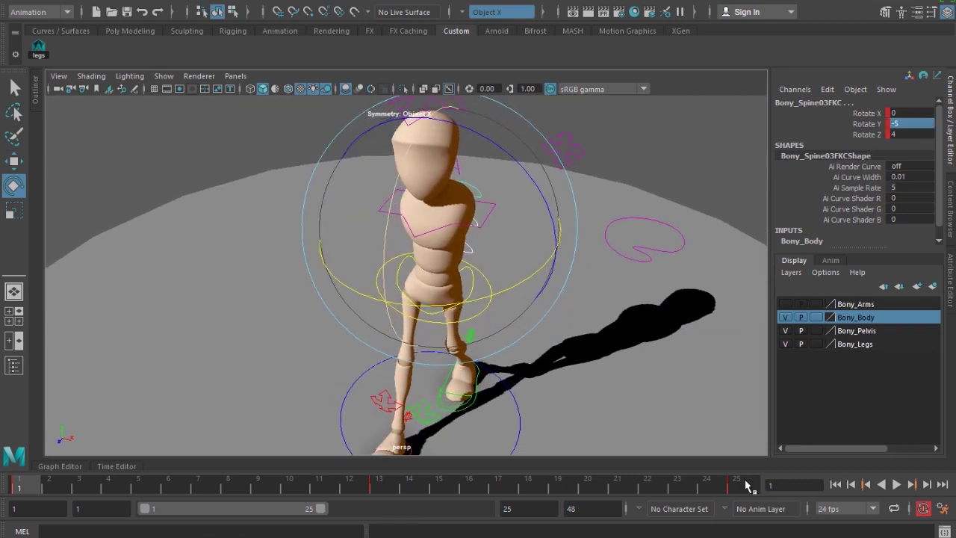
- Set Rotate Y of the three spine controls to -5 at frame 25
{"action": "left_click", "coordinate": [747, 485]}
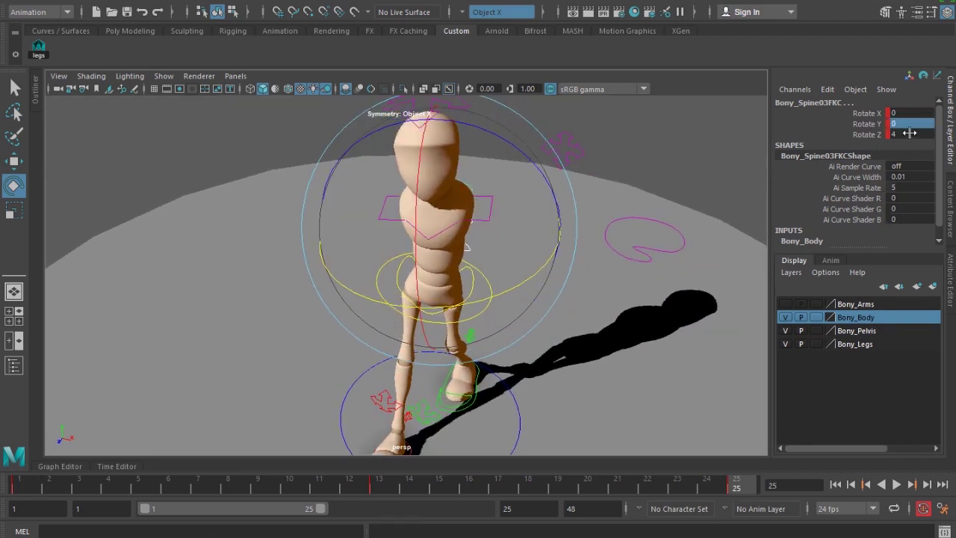
{"action": "left_click", "coordinate": [912, 123]}
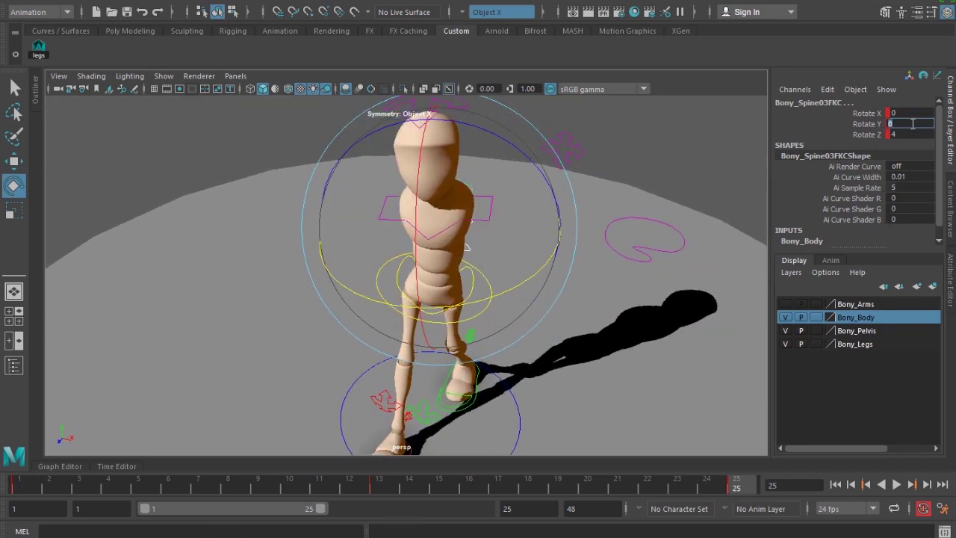
{"action": "type", "text": "-5"}
{"action": "key", "text": "Return"}
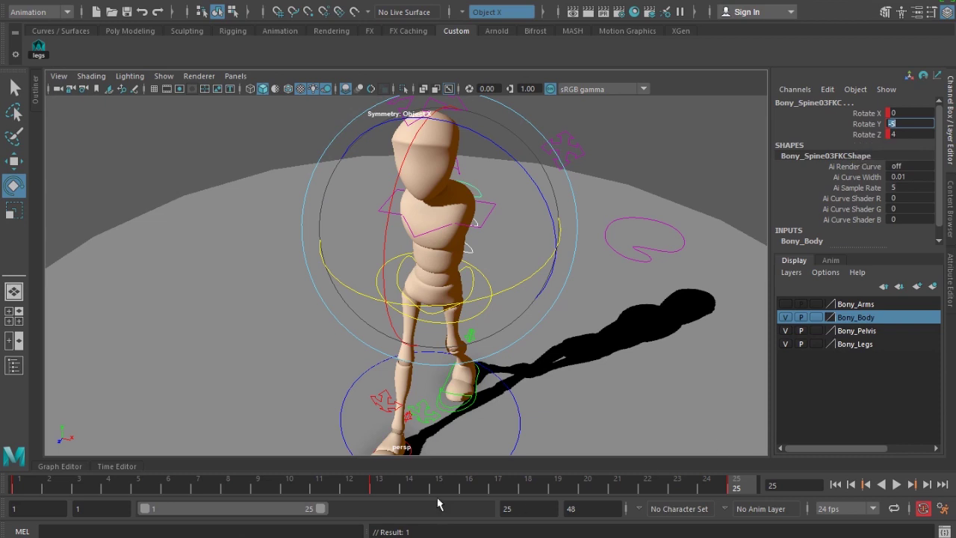
- Set Rotate Y of the three spine controls to 5 at frame 13
{"action": "left_click", "coordinate": [379, 487]}
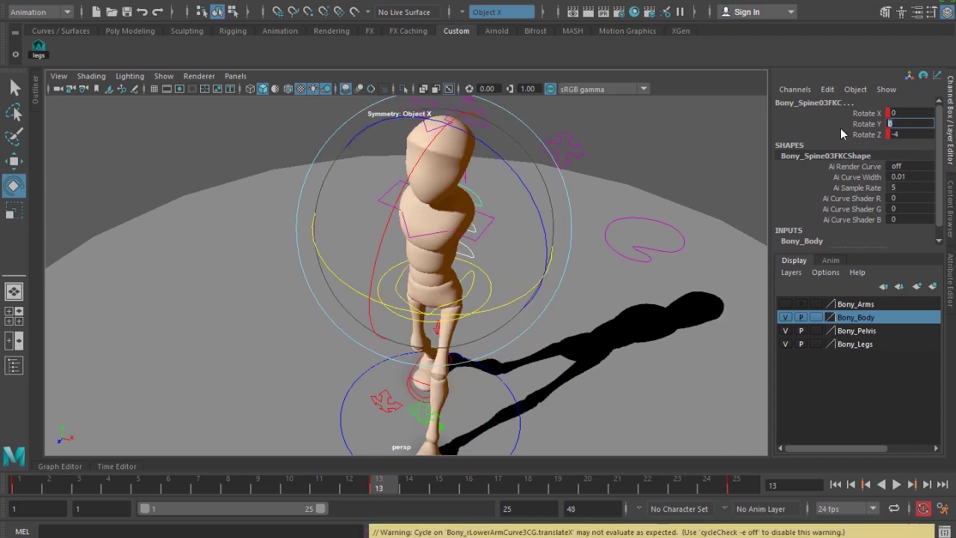
{"action": "type", "text": "5"}
{"action": "key", "text": "Return"}
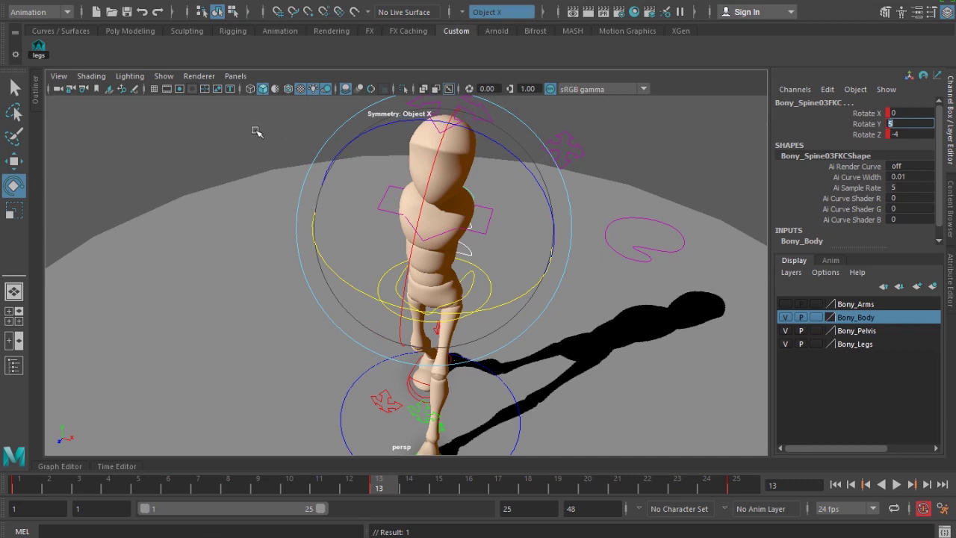
- Display wireframe over the shaded models and hide NURBS curves in the perspective view
{"action": "left_click", "coordinate": [288, 90]}
{"action": "left_click", "coordinate": [191, 127]}
{"action": "mouse_move", "coordinate": [314, 235]}
{"action": "left_mouse_down", "text": "alt"}
{"action": "mouse_move", "coordinate": [347, 213]}
{"action": "mouse_move", "coordinate": [336, 248]}
{"action": "left_mouse_up", "text": "alt"}
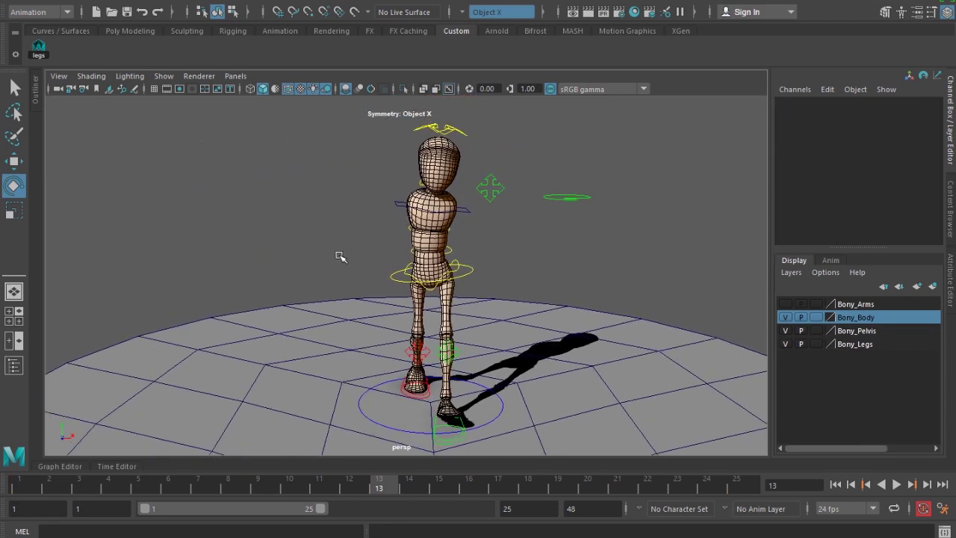
{"action": "left_click", "coordinate": [164, 75]}
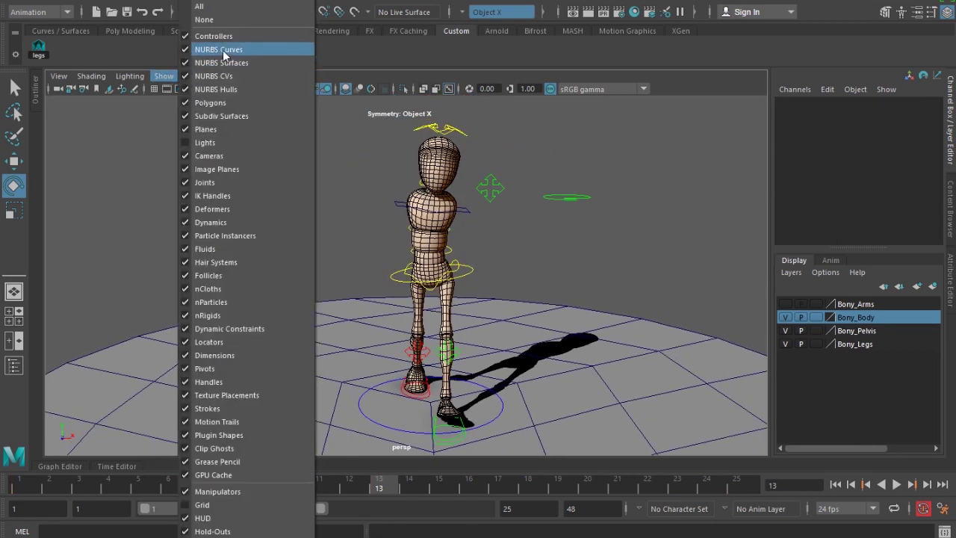
{"action": "left_click", "coordinate": [224, 46]}
- Save the scene and playblast the walk cycle from the perspective view, stopping the preview's playback
{"action": "left_click", "coordinate": [126, 12]}
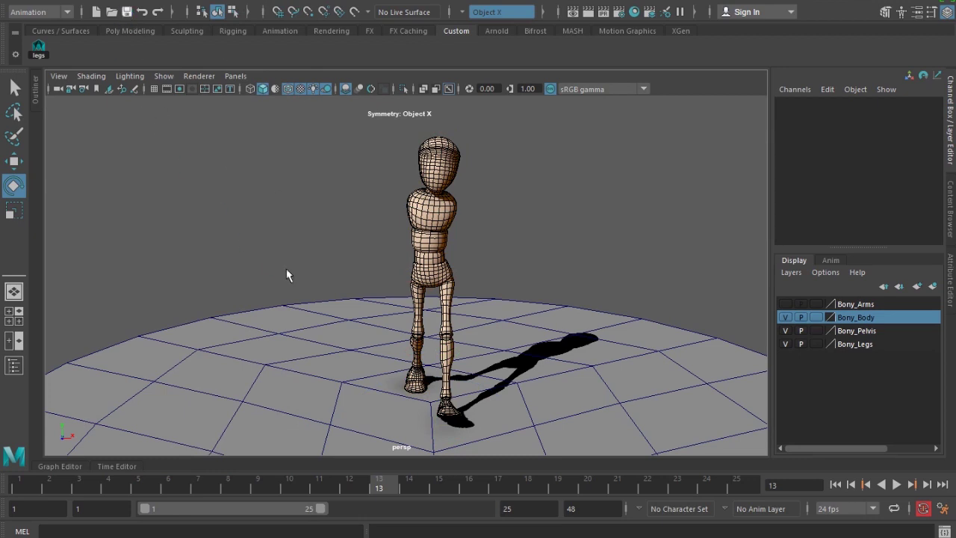
{"action": "left_click_drag", "start_coordinate": [486, 341], "coordinate": [433, 196], "text": "alt"}
{"action": "right_click", "coordinate": [456, 477]}
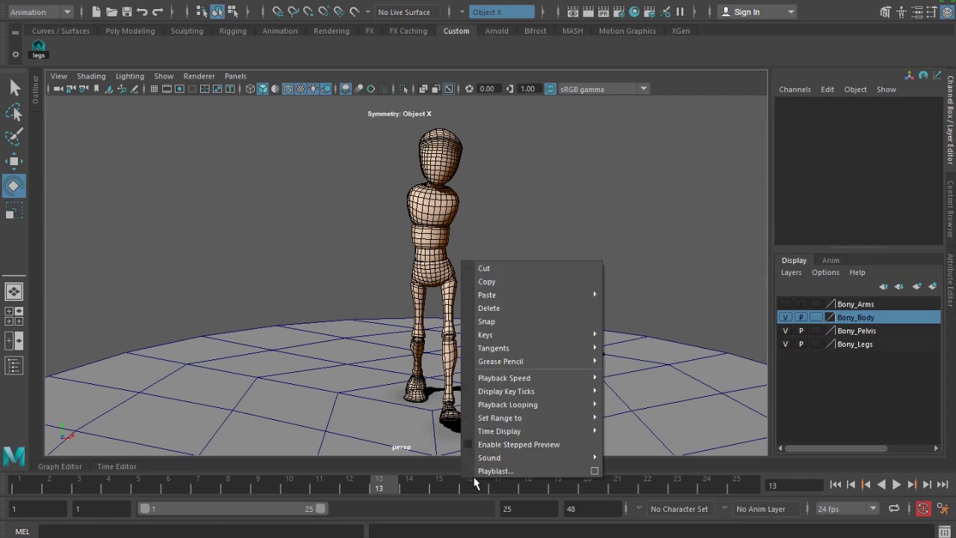
{"action": "left_click", "coordinate": [595, 471]}
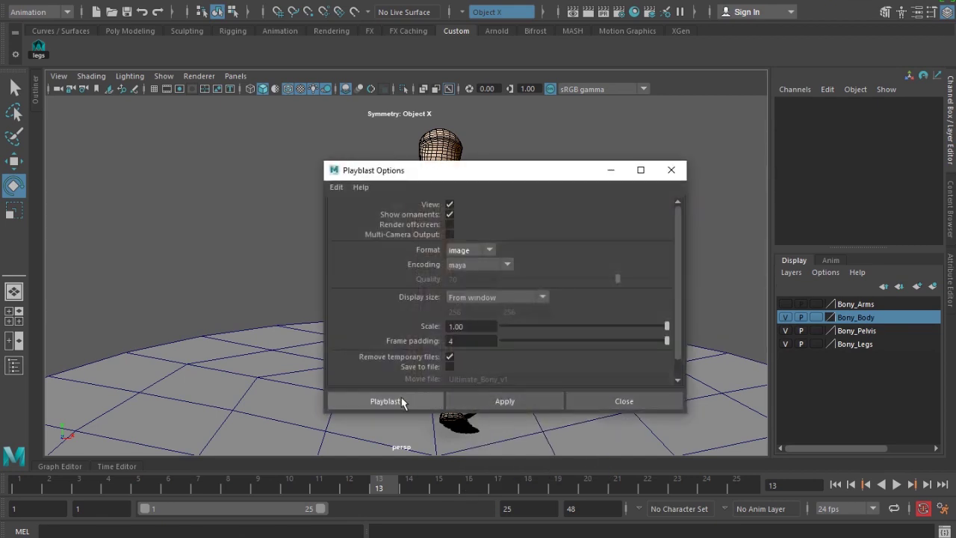
{"action": "left_click", "coordinate": [401, 398]}
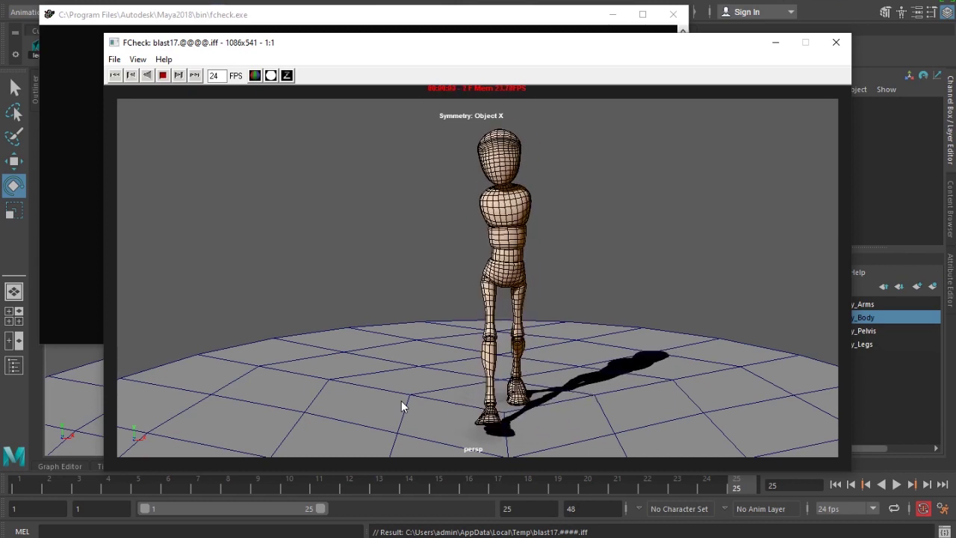
{"action": "left_click", "coordinate": [162, 75]}
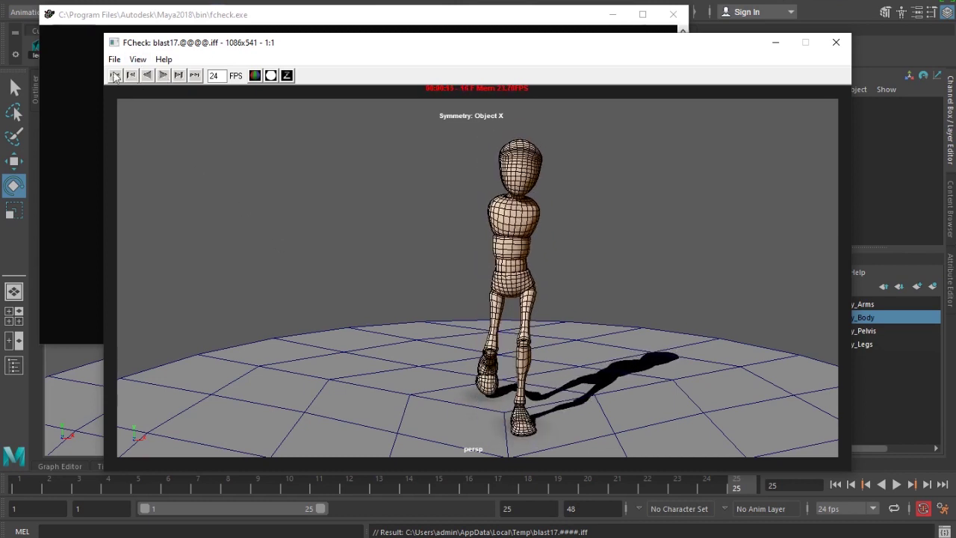
- Rewind the playblast to frame 1 and mark the opposing shoulder and hip angles over the character
{"action": "left_click", "coordinate": [115, 75]}
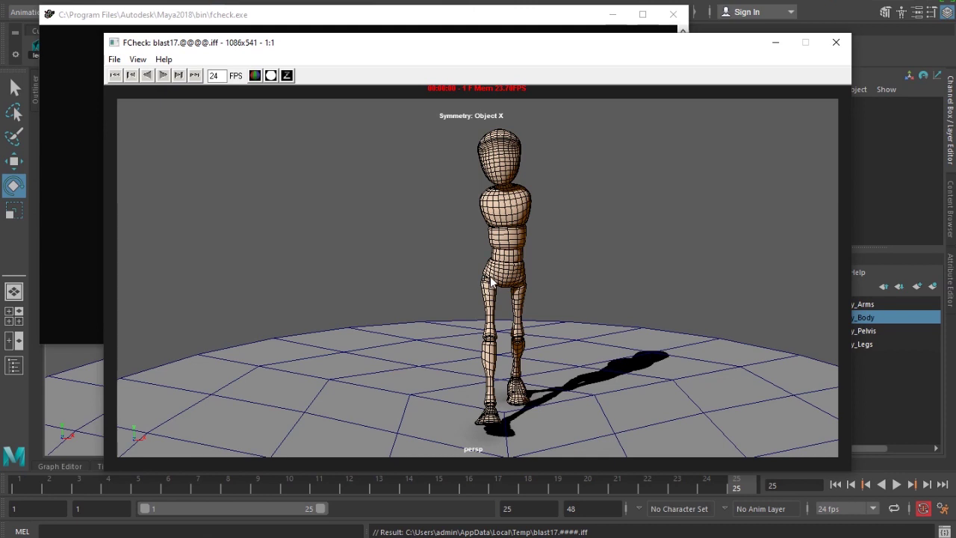
{"action": "middle_click_drag", "start_coordinate": [472, 264], "coordinate": [534, 285]}
{"action": "middle_click_drag", "start_coordinate": [471, 207], "coordinate": [543, 191]}
{"action": "middle_click_drag", "start_coordinate": [478, 205], "coordinate": [556, 192]}
{"action": "middle_click_drag", "start_coordinate": [472, 260], "coordinate": [478, 207]}
{"action": "mouse_move", "coordinate": [528, 267]}
{"action": "middle_mouse_down"}
{"action": "mouse_move", "coordinate": [539, 217]}
{"action": "mouse_move", "coordinate": [529, 272]}
{"action": "middle_mouse_up"}
- Scrub the playblast to frame 13 and mark the shoulder line, hip line and torso sides over the character
{"action": "mouse_move", "coordinate": [278, 340]}
{"action": "left_mouse_down"}
{"action": "mouse_move", "coordinate": [365, 321]}
{"action": "mouse_move", "coordinate": [485, 350]}
{"action": "mouse_move", "coordinate": [455, 348]}
{"action": "mouse_move", "coordinate": [461, 355]}
{"action": "left_mouse_up"}
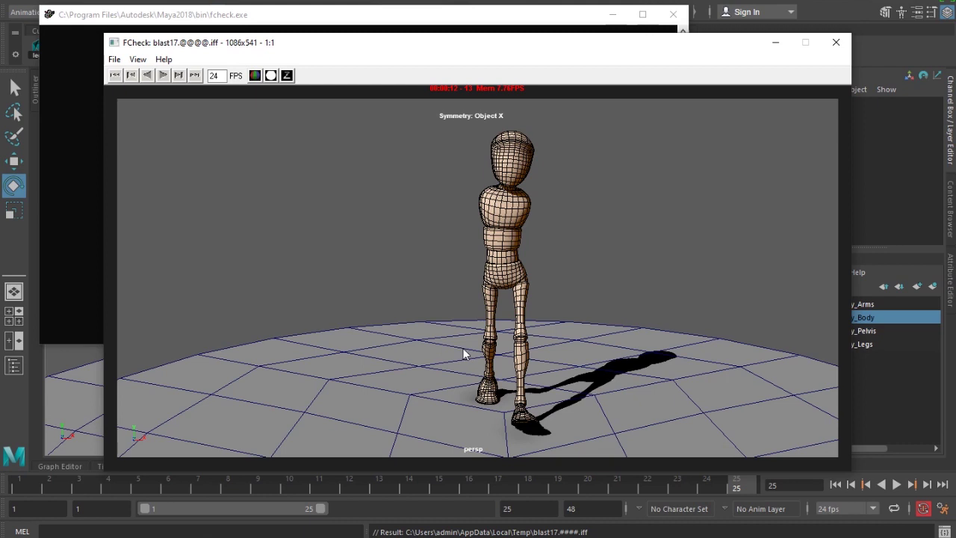
{"action": "middle_click_drag", "start_coordinate": [516, 218], "coordinate": [517, 252]}
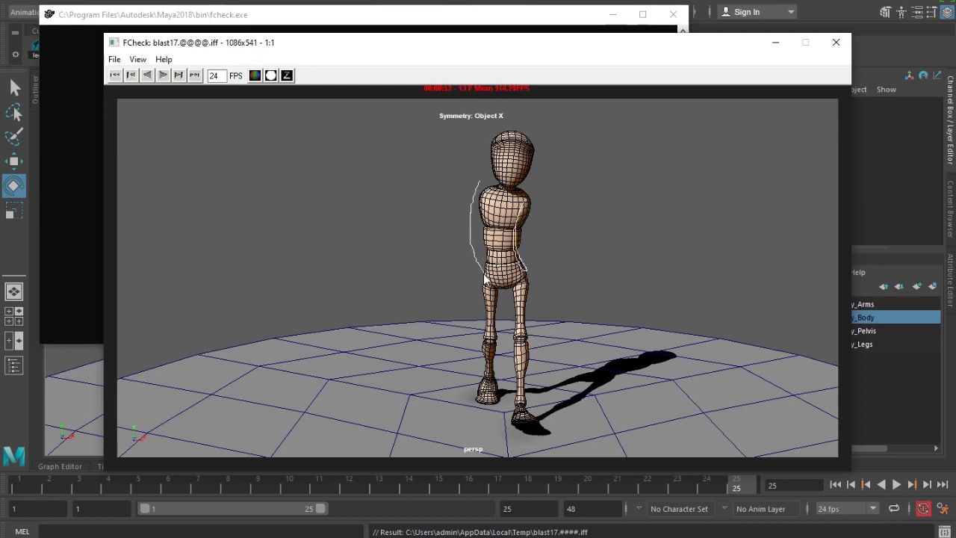
{"action": "middle_click_drag", "start_coordinate": [466, 173], "coordinate": [521, 203]}
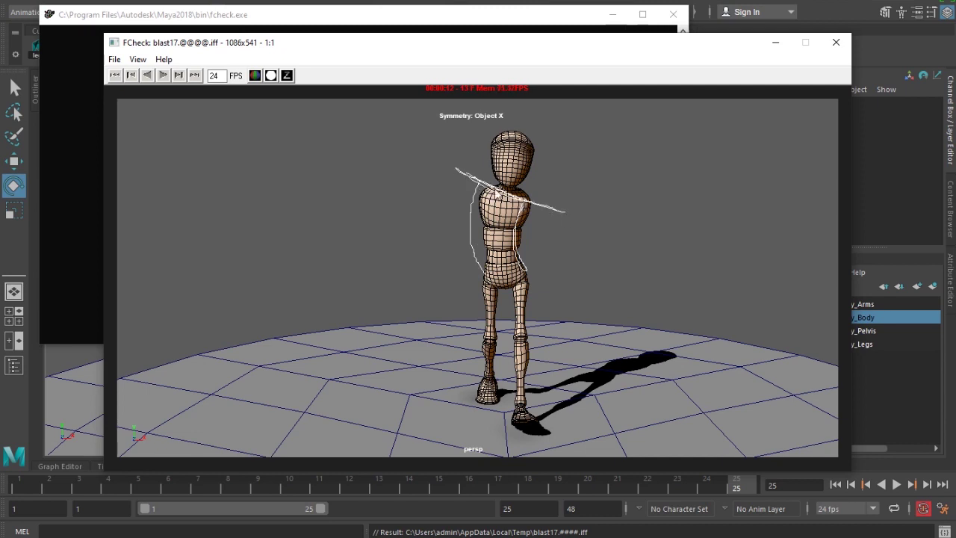
{"action": "middle_click_drag", "start_coordinate": [499, 275], "coordinate": [513, 275]}
- Examine the passing poses at frames 7 and 20 of the playblast, marking the shoulder and hip lines
{"action": "mouse_move", "coordinate": [359, 448]}
{"action": "left_mouse_down"}
{"action": "mouse_move", "coordinate": [391, 428]}
{"action": "mouse_move", "coordinate": [329, 430]}
{"action": "mouse_move", "coordinate": [338, 437]}
{"action": "left_mouse_up"}
{"action": "middle_click_drag", "start_coordinate": [492, 164], "coordinate": [496, 279]}
{"action": "middle_click_drag", "start_coordinate": [446, 191], "coordinate": [455, 193]}
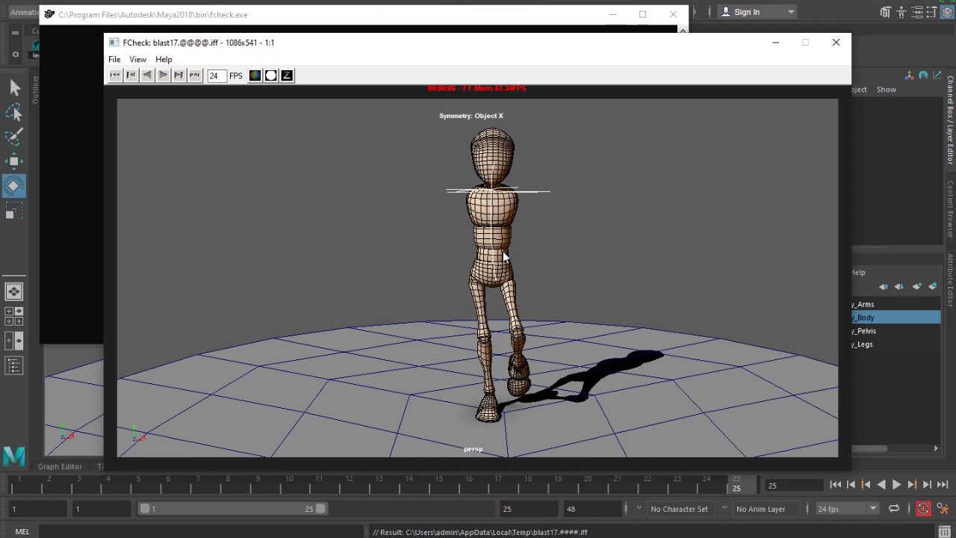
{"action": "mouse_move", "coordinate": [462, 384]}
{"action": "left_mouse_down"}
{"action": "mouse_move", "coordinate": [692, 383]}
{"action": "mouse_move", "coordinate": [659, 385]}
{"action": "left_mouse_up"}
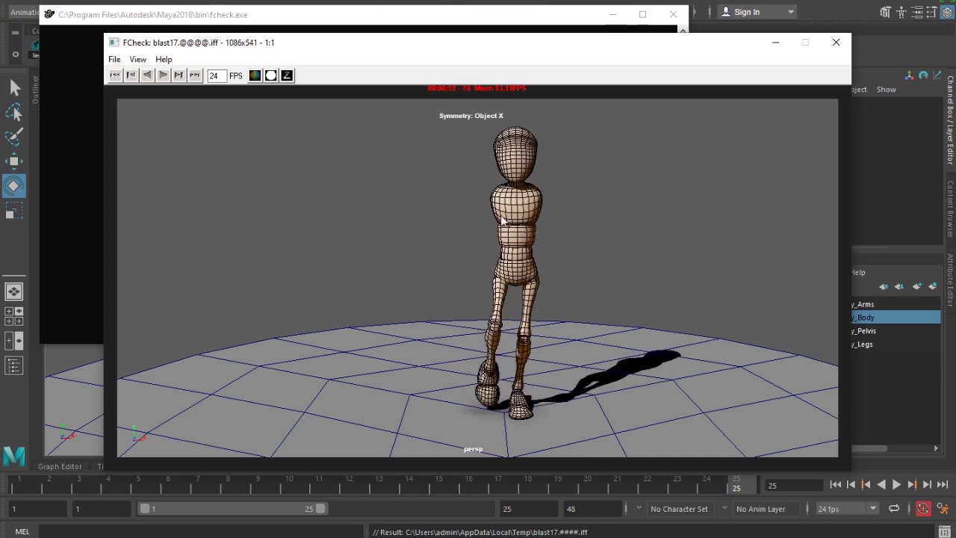
{"action": "middle_click_drag", "start_coordinate": [508, 266], "coordinate": [554, 275]}
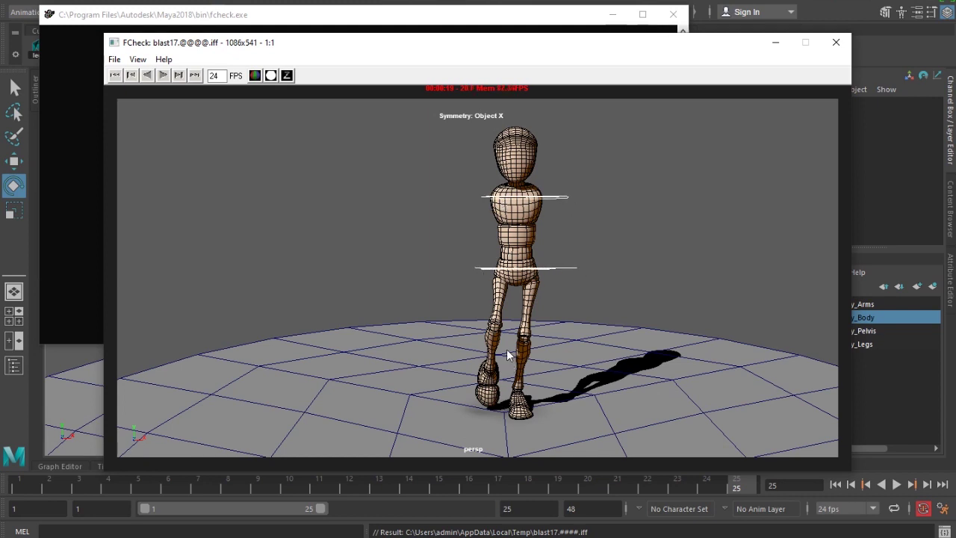
{"action": "middle_click_drag", "start_coordinate": [539, 286], "coordinate": [589, 286]}
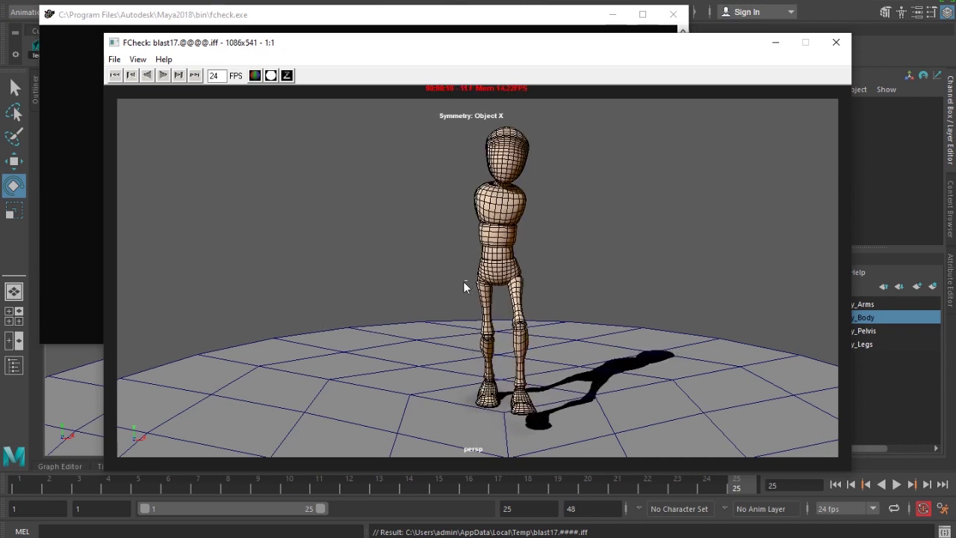
- Mark the shoulder line, hip line and a sideways arrow at playblast frame 11, replay the preview and close it
{"action": "left_click_drag", "start_coordinate": [431, 274], "coordinate": [437, 285]}
{"action": "left_click_drag", "start_coordinate": [553, 197], "coordinate": [435, 199]}
{"action": "left_click_drag", "start_coordinate": [526, 273], "coordinate": [449, 275]}
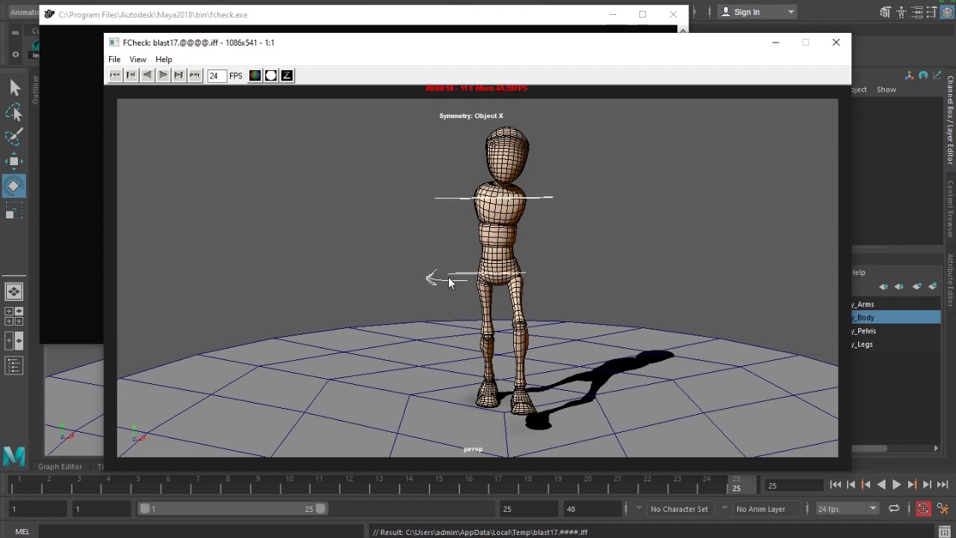
{"action": "left_click", "coordinate": [163, 75]}
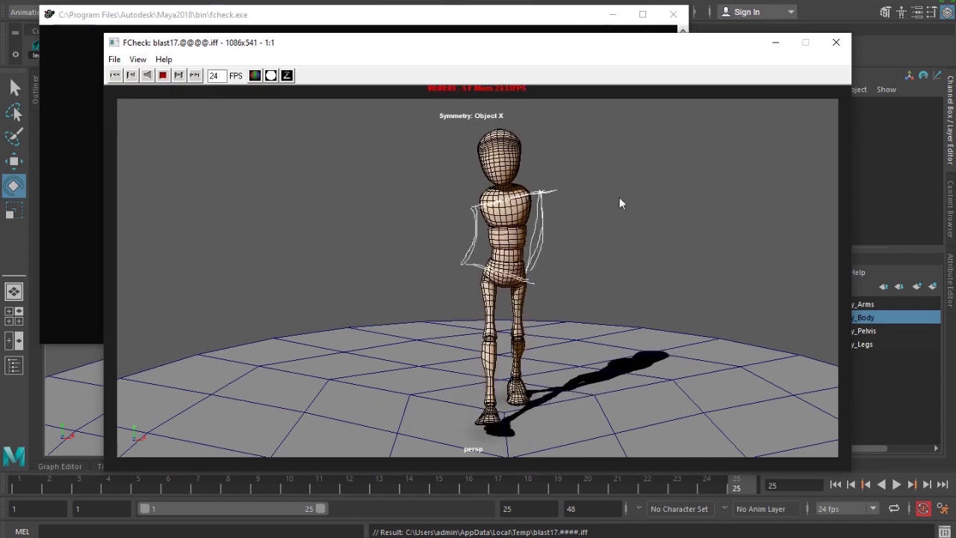
{"action": "left_click", "coordinate": [836, 41]}
- Show NURBS curves again in the perspective view and select the root control at frame 7 from the side
{"action": "left_click_drag", "start_coordinate": [540, 221], "coordinate": [480, 283], "text": "alt"}
{"action": "left_click_drag", "start_coordinate": [17, 497], "coordinate": [209, 489]}
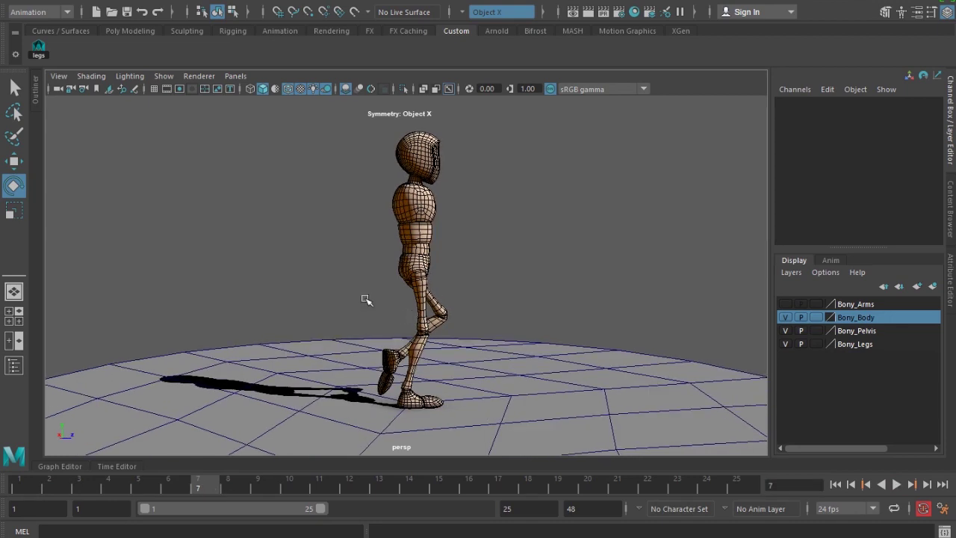
{"action": "left_click", "coordinate": [163, 75]}
{"action": "left_click", "coordinate": [218, 49]}
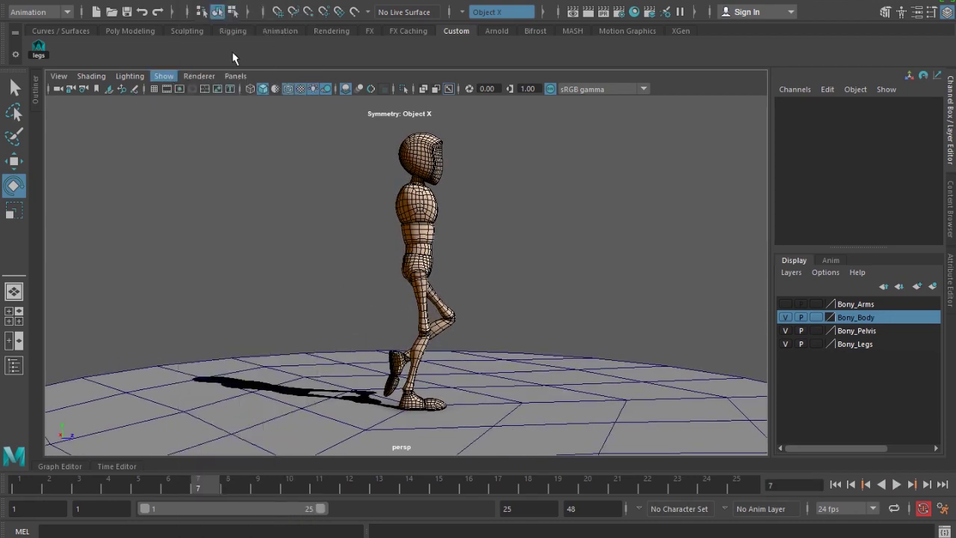
{"action": "left_click", "coordinate": [448, 267]}
- Try to move the root control forward along Z by about 0.115 at frame 7, and undo the move
{"action": "key", "text": "w"}
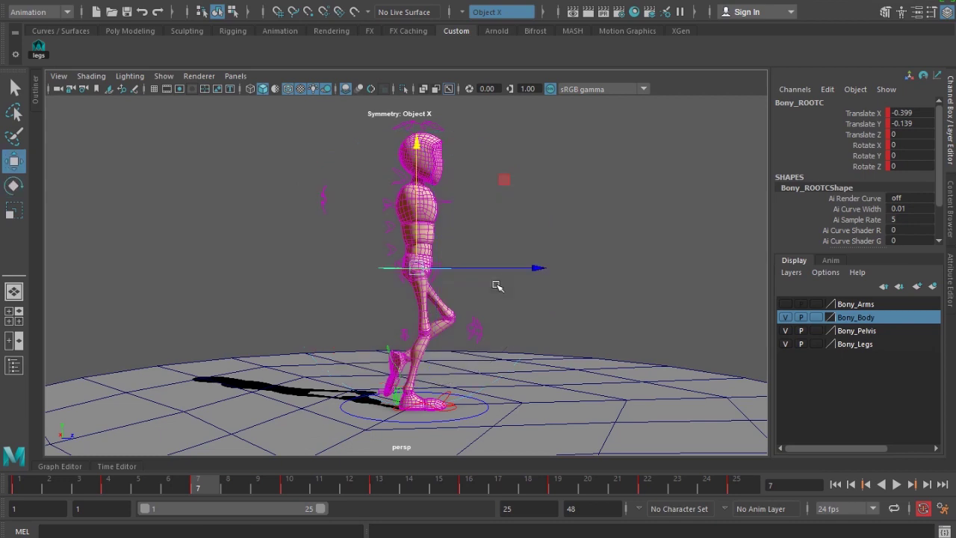
{"action": "left_click_drag", "start_coordinate": [523, 270], "coordinate": [528, 269]}
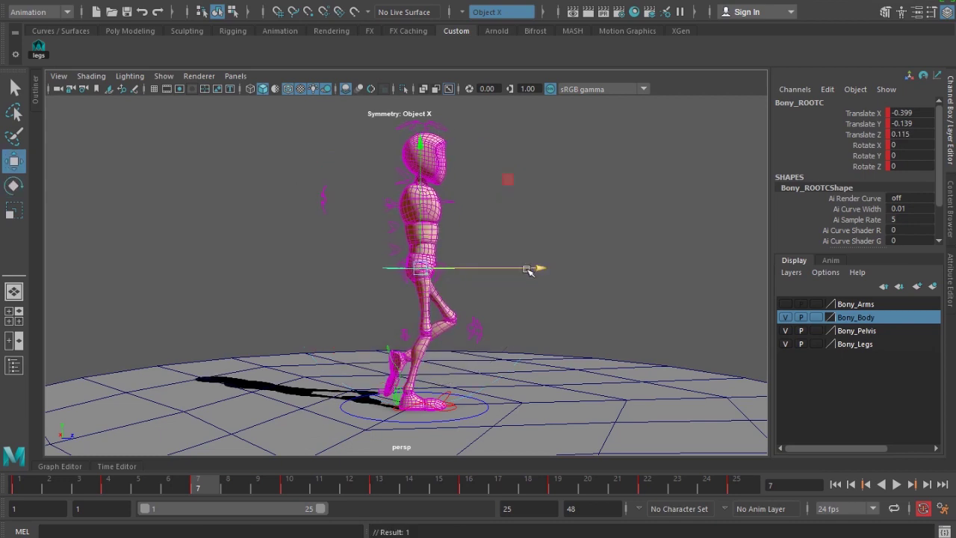
{"action": "key", "text": "ctrl+z"}
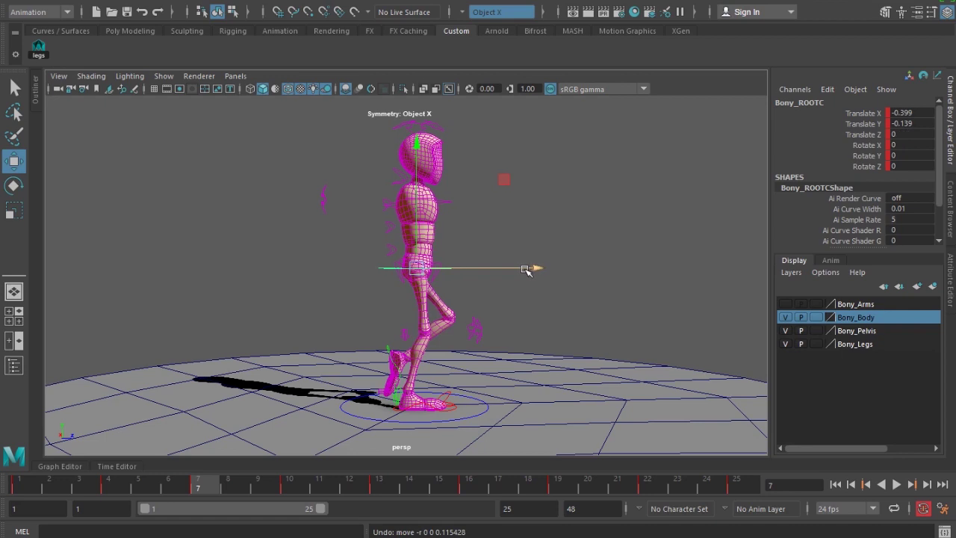
- Play back the walk cycle from a front view and scrub to frame 25
{"action": "left_click_drag", "start_coordinate": [518, 284], "coordinate": [410, 284], "text": "alt"}
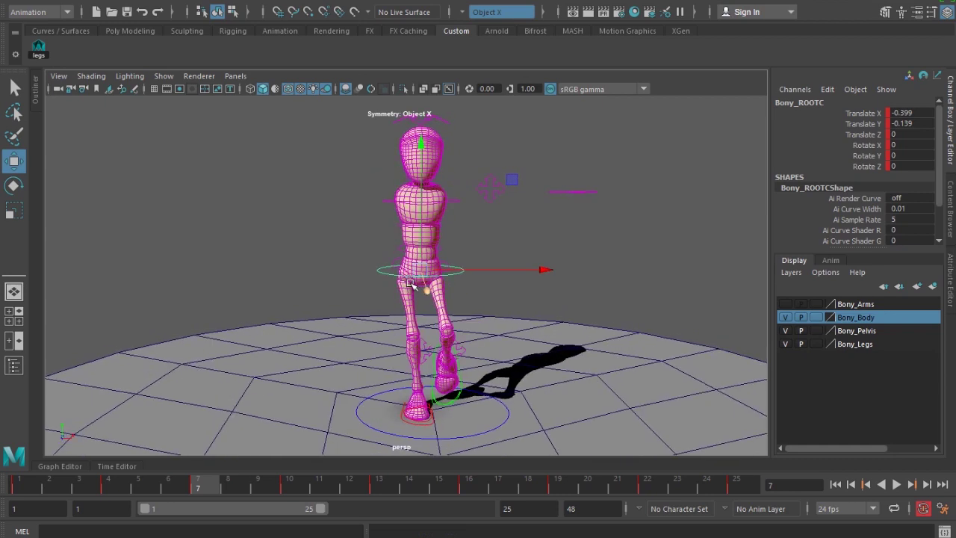
{"action": "left_click", "coordinate": [111, 492]}
{"action": "key", "text": "alt+v"}
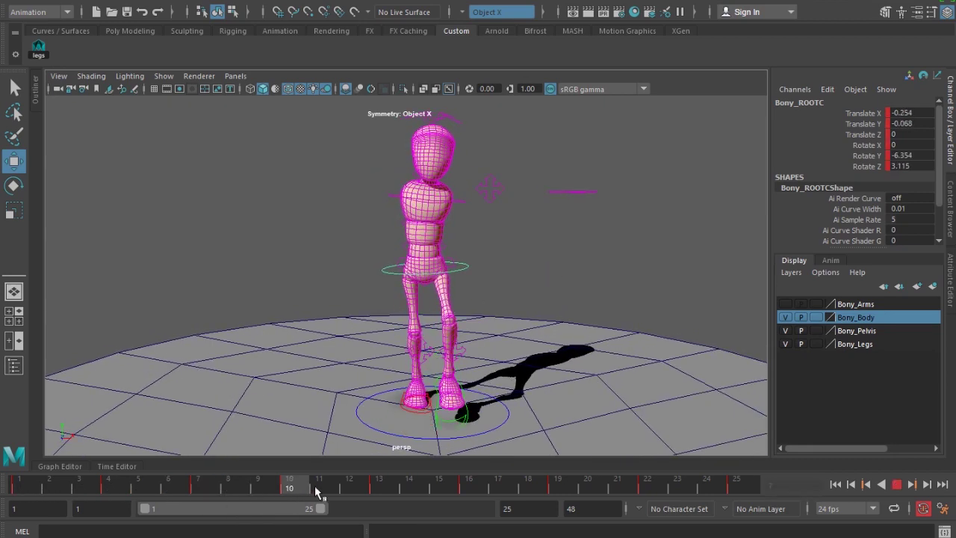
{"action": "left_click_drag", "start_coordinate": [549, 484], "coordinate": [802, 489]}
- Try out rotating the neck and head controls at frame 25, and undo the test rotations
{"action": "left_click_drag", "start_coordinate": [486, 329], "coordinate": [384, 332], "text": "alt"}
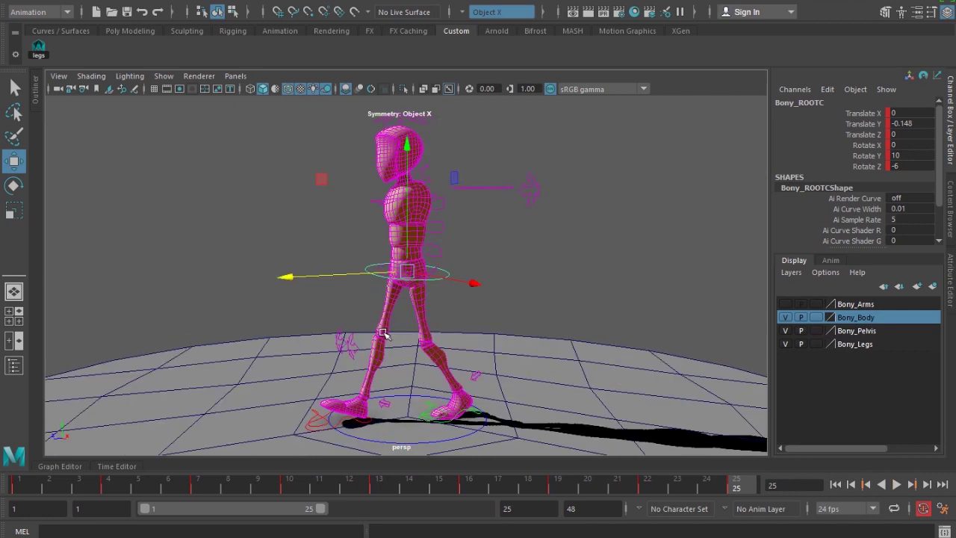
{"action": "middle_click_drag", "start_coordinate": [372, 239], "coordinate": [365, 314], "text": "alt"}
{"action": "right_click_drag", "start_coordinate": [365, 314], "coordinate": [461, 284], "text": "alt"}
{"action": "left_click", "coordinate": [422, 250]}
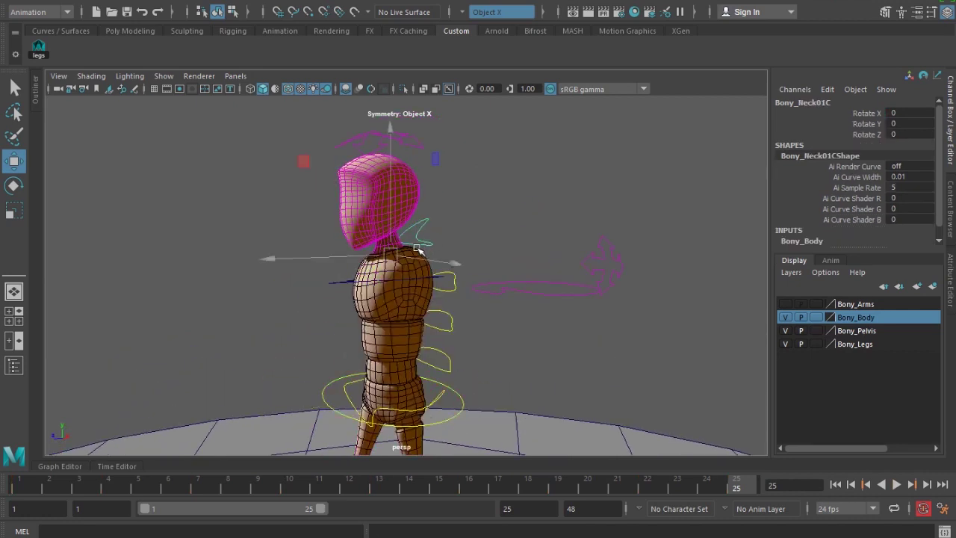
{"action": "key", "text": "e"}
{"action": "left_click_drag", "start_coordinate": [292, 185], "coordinate": [317, 161]}
{"action": "left_click", "coordinate": [533, 171]}
{"action": "left_click", "coordinate": [416, 141]}
{"action": "left_click_drag", "start_coordinate": [299, 150], "coordinate": [294, 188]}
{"action": "key", "text": "ctrl+z"}
{"action": "left_click", "coordinate": [546, 222]}
{"action": "left_click_drag", "start_coordinate": [547, 221], "coordinate": [574, 224], "text": "alt"}
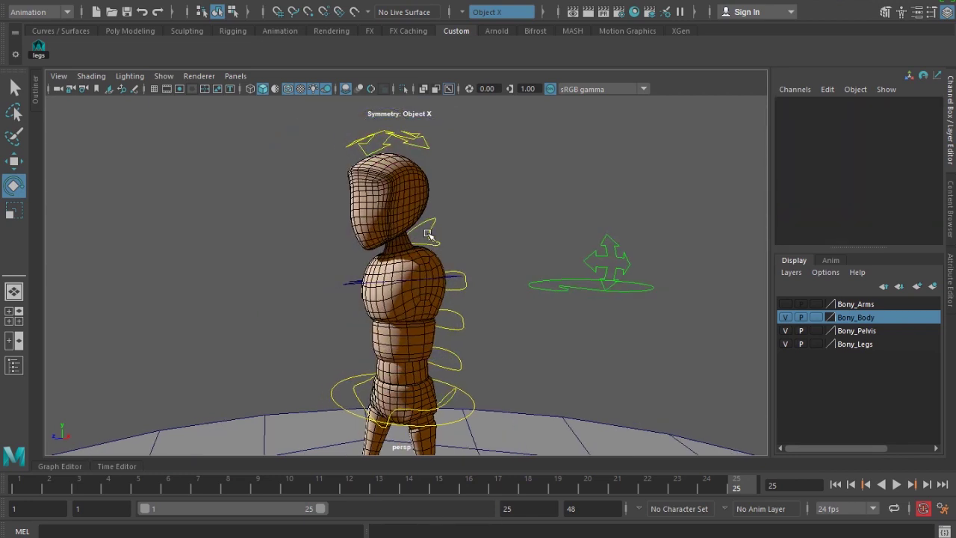
- Select the neck and head controls together and go to frame 1
{"action": "left_click", "coordinate": [439, 234]}
{"action": "key", "text": "q"}
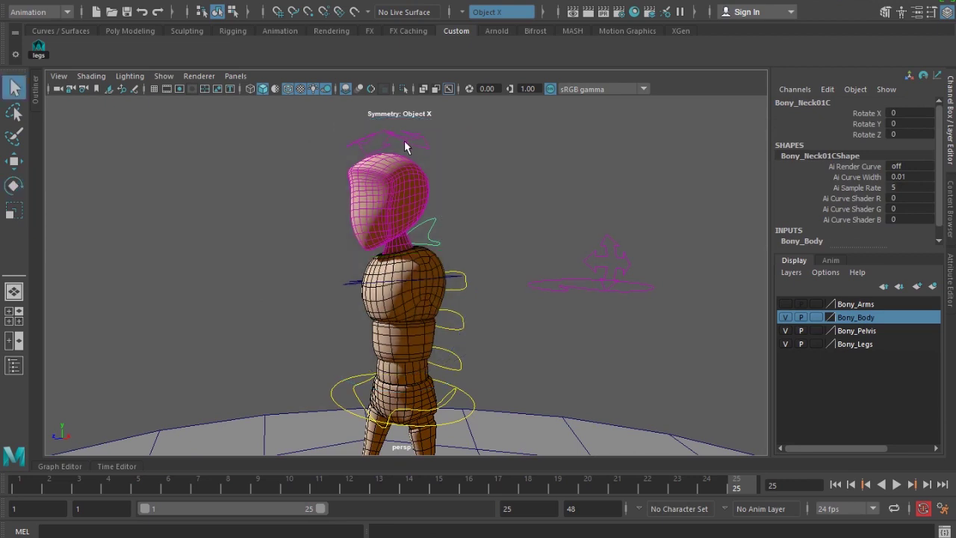
{"action": "left_click", "coordinate": [406, 146], "text": "shift"}
{"action": "middle_click_drag", "start_coordinate": [395, 361], "coordinate": [412, 230], "text": "alt"}
{"action": "left_click_drag", "start_coordinate": [412, 231], "coordinate": [416, 304], "text": "alt"}
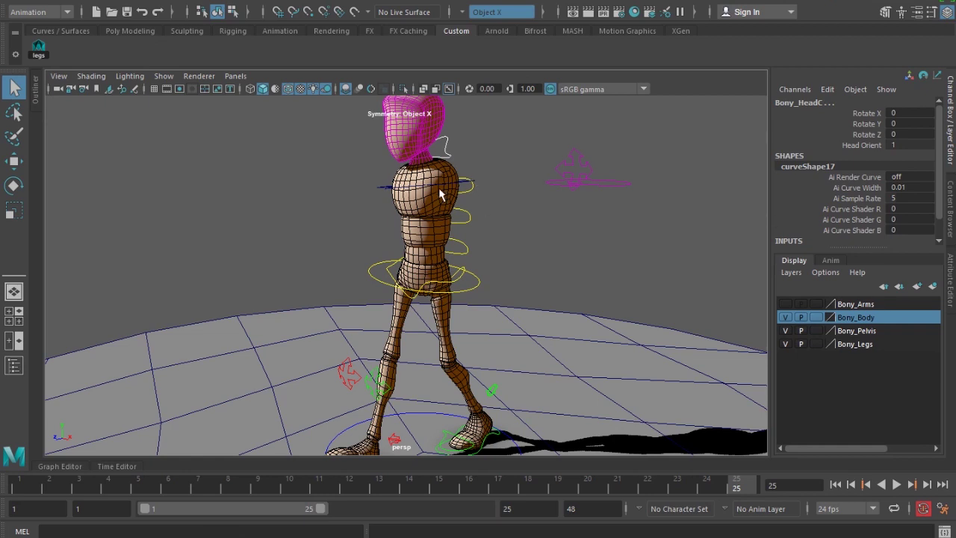
{"action": "middle_click_drag", "start_coordinate": [439, 221], "coordinate": [438, 249], "text": "alt"}
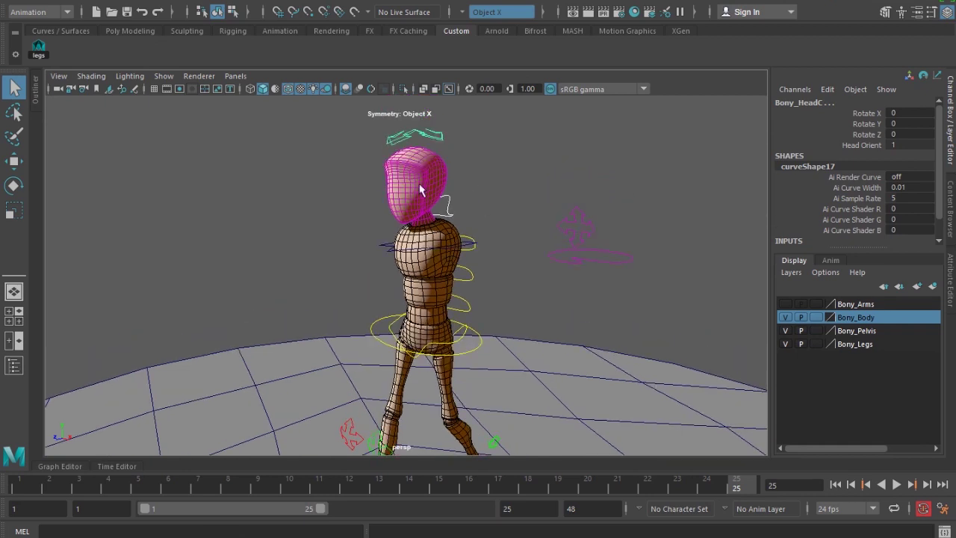
{"action": "left_click_drag", "start_coordinate": [404, 241], "coordinate": [432, 268], "text": "alt"}
{"action": "left_click", "coordinate": [30, 486]}
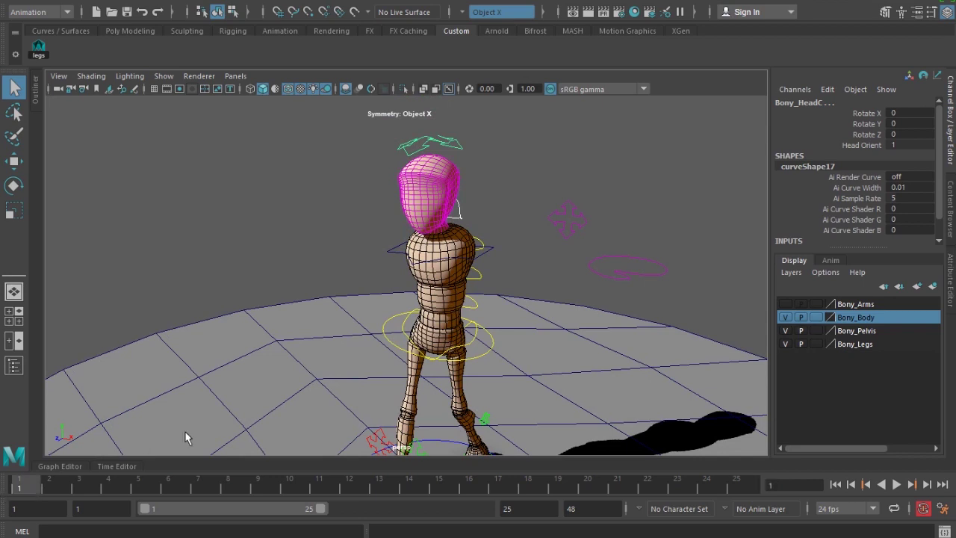
- Try twisting the root control around Y at frame 1 from above, and undo the rotation
{"action": "left_click_drag", "start_coordinate": [392, 299], "coordinate": [484, 377], "text": "alt"}
{"action": "left_click", "coordinate": [480, 354]}
{"action": "key", "text": "e"}
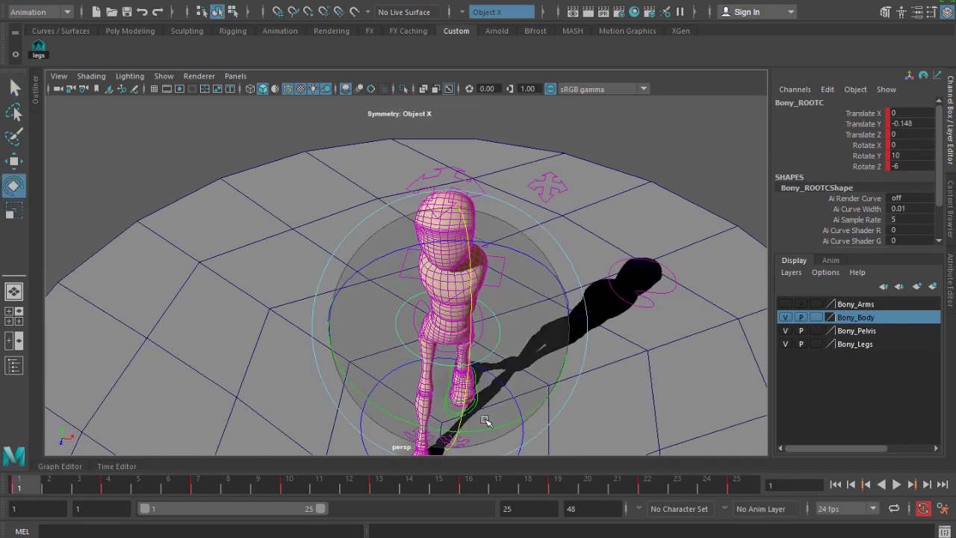
{"action": "left_click_drag", "start_coordinate": [487, 430], "coordinate": [507, 422]}
{"action": "key", "text": "ctrl+z"}
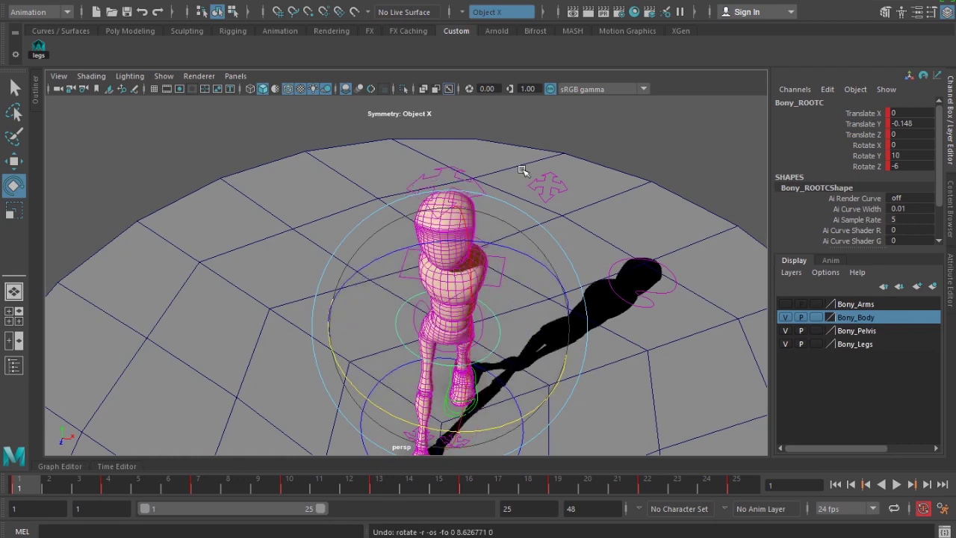
- Set Rotate Y of the neck and head controls to 6 and key them at frame 1
{"action": "left_click", "coordinate": [517, 142]}
{"action": "left_click", "coordinate": [482, 196]}
{"action": "left_click_drag", "start_coordinate": [506, 269], "coordinate": [499, 306], "text": "alt"}
{"action": "key", "text": "q"}
{"action": "left_click", "coordinate": [453, 239]}
{"action": "key", "text": "e"}
{"action": "key", "text": "ctrl+z"}
{"action": "double_click", "coordinate": [901, 123]}
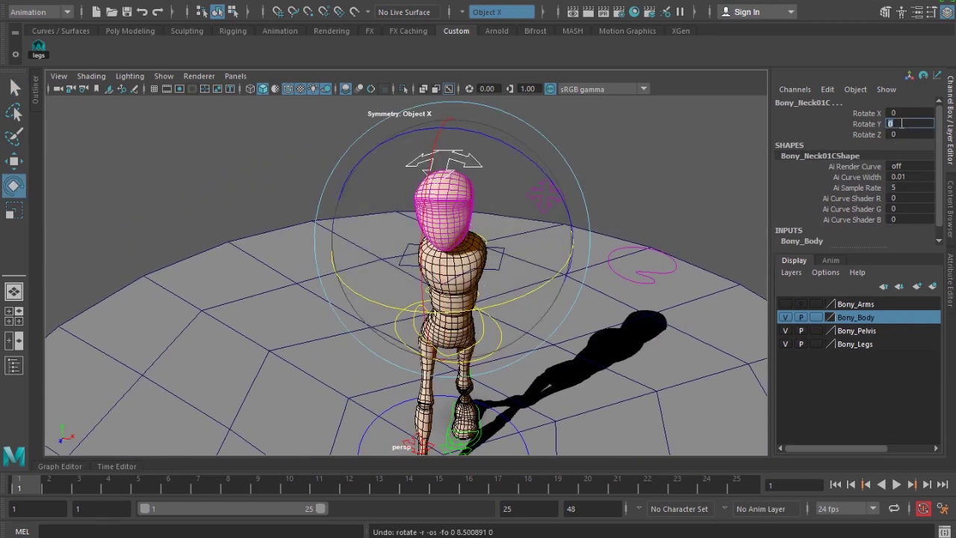
{"action": "type", "text": "6"}
{"action": "key", "text": "Return"}
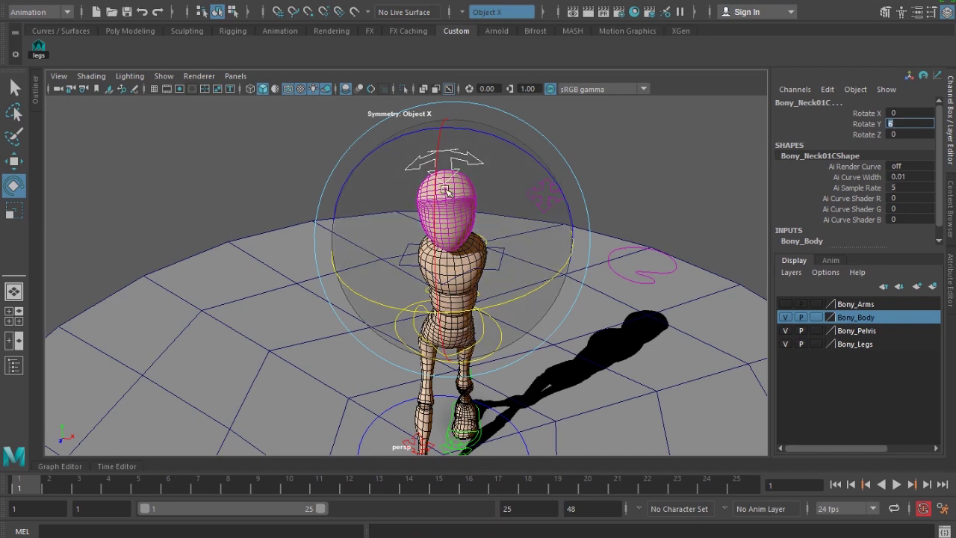
{"action": "scroll", "coordinate": [451, 230], "scroll_direction": "up", "scroll_amount": 1}
{"action": "key", "text": "s"}
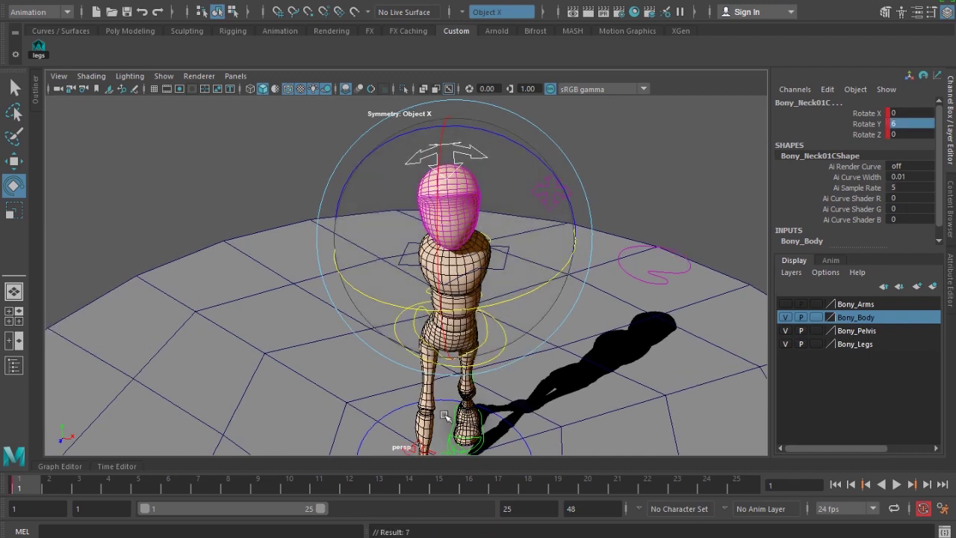
- Key the same neck and head rotation at frame 25, and set their Rotate Y to -6 at frame 13
{"action": "left_click", "coordinate": [749, 484]}
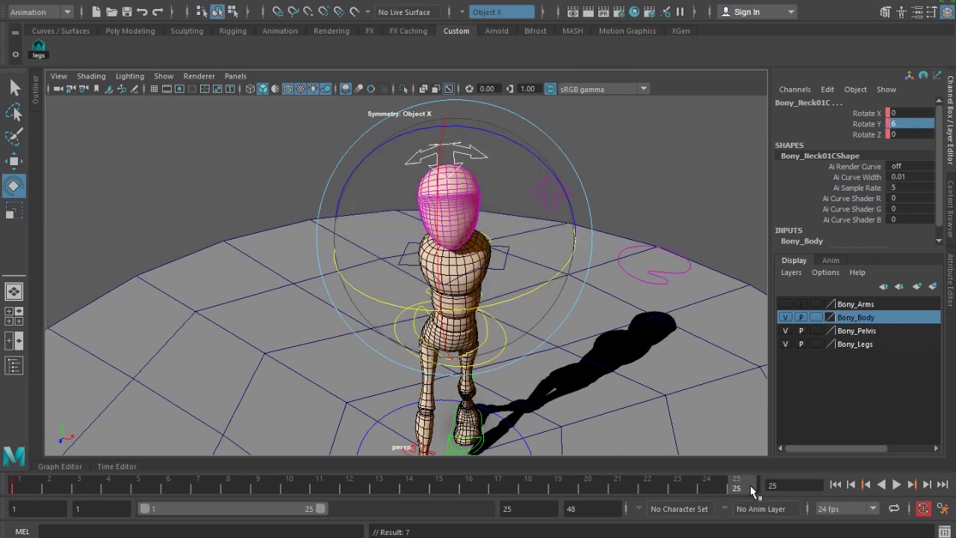
{"action": "left_click", "coordinate": [373, 484]}
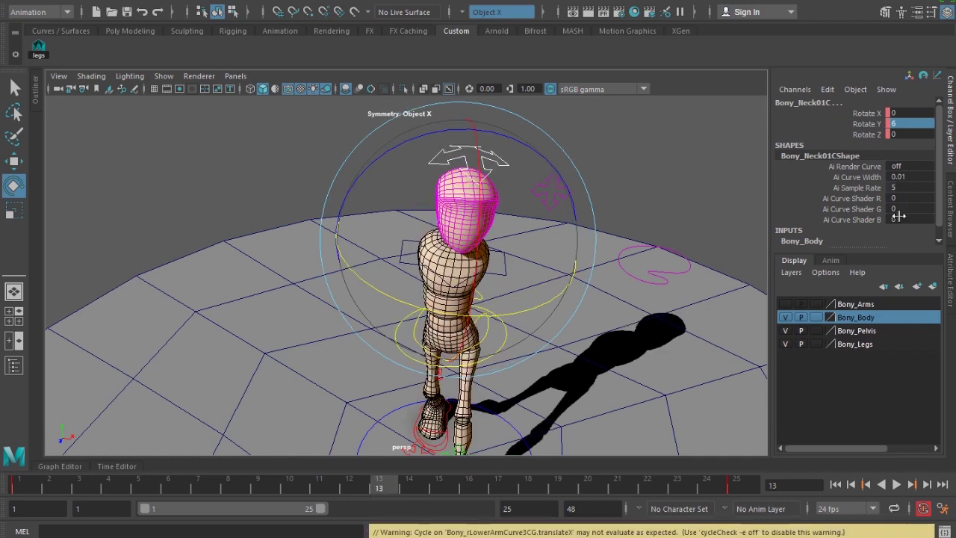
{"action": "double_click", "coordinate": [892, 125]}
{"action": "type", "text": "-5"}
{"action": "key", "text": "Return"}
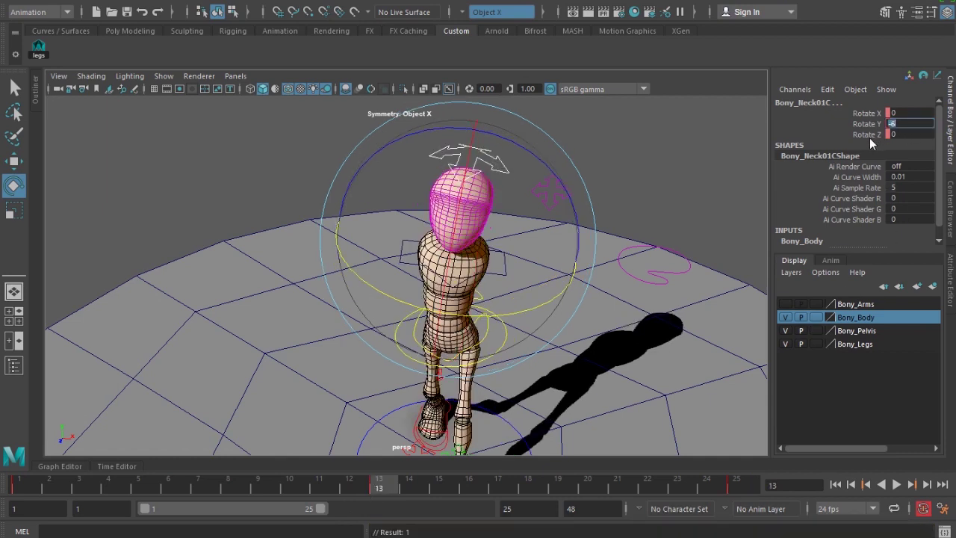
{"action": "right_click_drag", "start_coordinate": [538, 200], "coordinate": [585, 204], "text": "alt"}
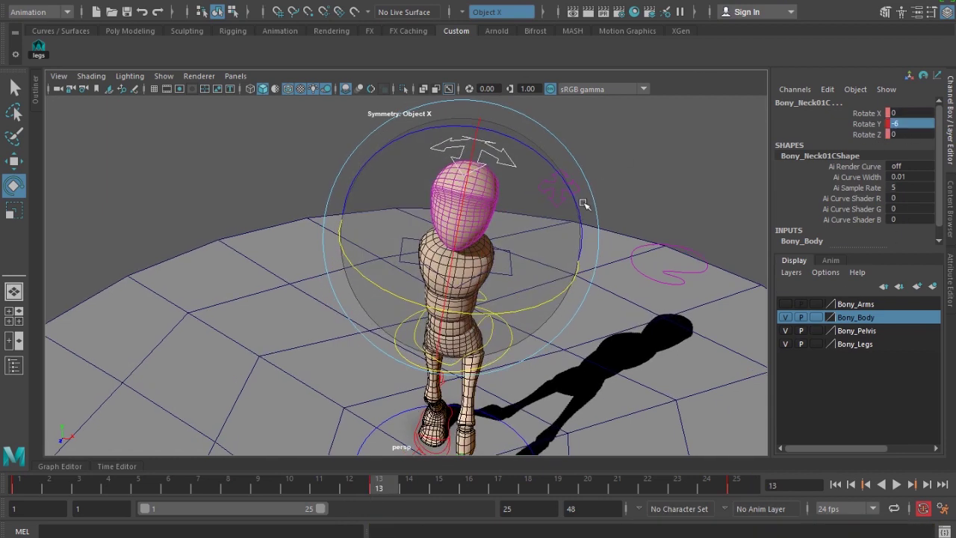
- Reselect the neck and head controls and key them at frame 13
{"action": "left_click", "coordinate": [637, 160]}
{"action": "left_click_drag", "start_coordinate": [637, 161], "coordinate": [463, 231], "text": "alt"}
{"action": "left_click", "coordinate": [459, 223]}
{"action": "key", "text": "q"}
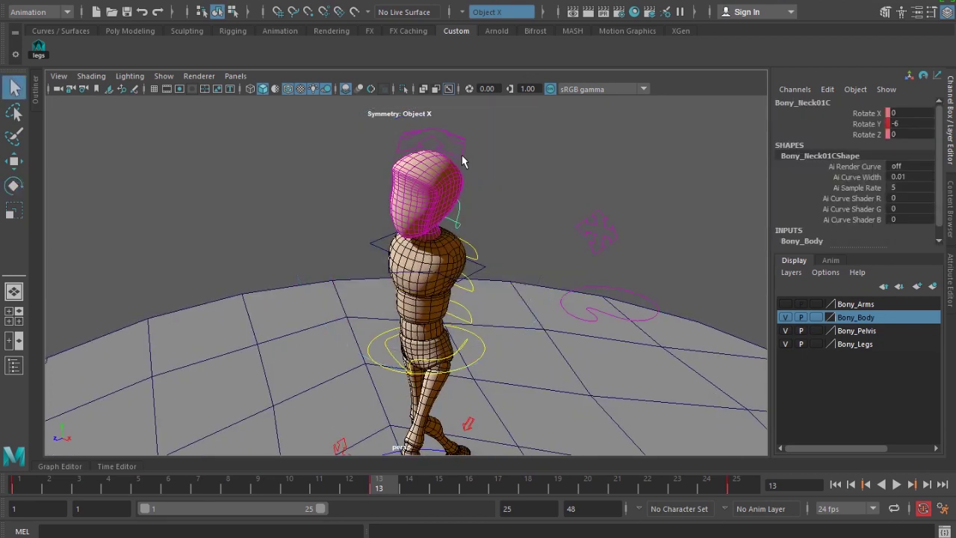
{"action": "left_click", "coordinate": [466, 143], "text": "shift"}
{"action": "key", "text": "s"}
- Check the neck and head twist from the front by scrubbing the timeline back to frame 1
{"action": "left_click_drag", "start_coordinate": [434, 308], "coordinate": [491, 276], "text": "alt"}
{"action": "right_click_drag", "start_coordinate": [491, 276], "coordinate": [427, 339], "text": "alt"}
{"action": "left_click_drag", "start_coordinate": [426, 338], "coordinate": [439, 340], "text": "alt"}
{"action": "left_click_drag", "start_coordinate": [327, 487], "coordinate": [18, 484]}
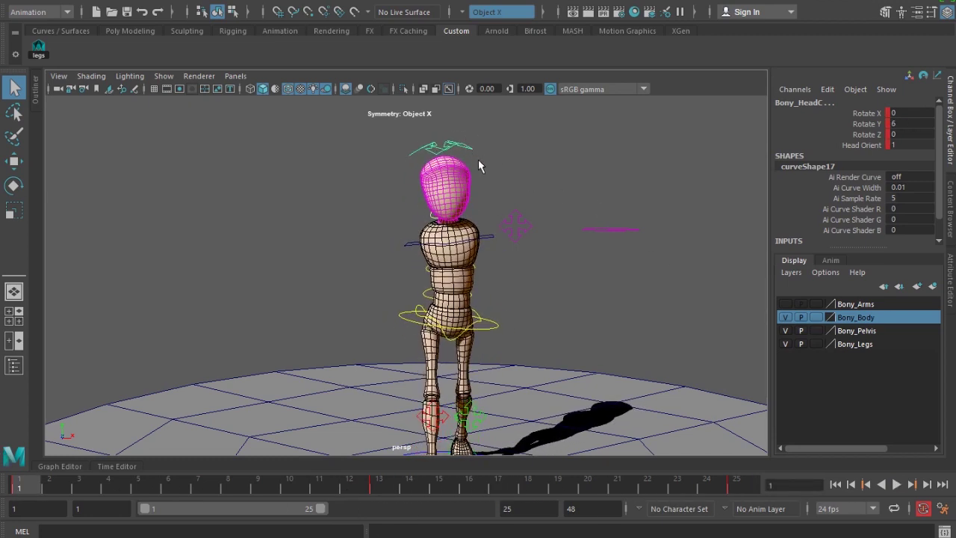
- Try tilting the head sideways around its Z axis at frame 1, undoing each rotation
{"action": "key", "text": "e"}
{"action": "left_click_drag", "start_coordinate": [336, 158], "coordinate": [356, 147]}
{"action": "key", "text": "ctrl+z"}
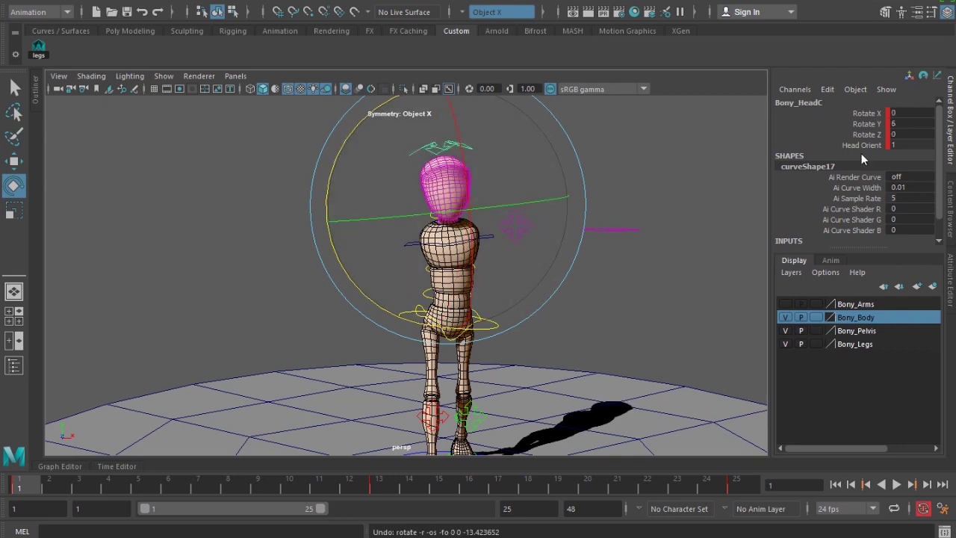
{"action": "left_click", "coordinate": [866, 134]}
{"action": "middle_click_drag", "start_coordinate": [706, 266], "coordinate": [726, 269]}
{"action": "key", "text": "ctrl+z"}
- Scrub the timeline to frame 7 and select the neck and head controls together
{"action": "key", "text": "alt+v"}
{"action": "left_click_drag", "start_coordinate": [165, 489], "coordinate": [198, 491]}
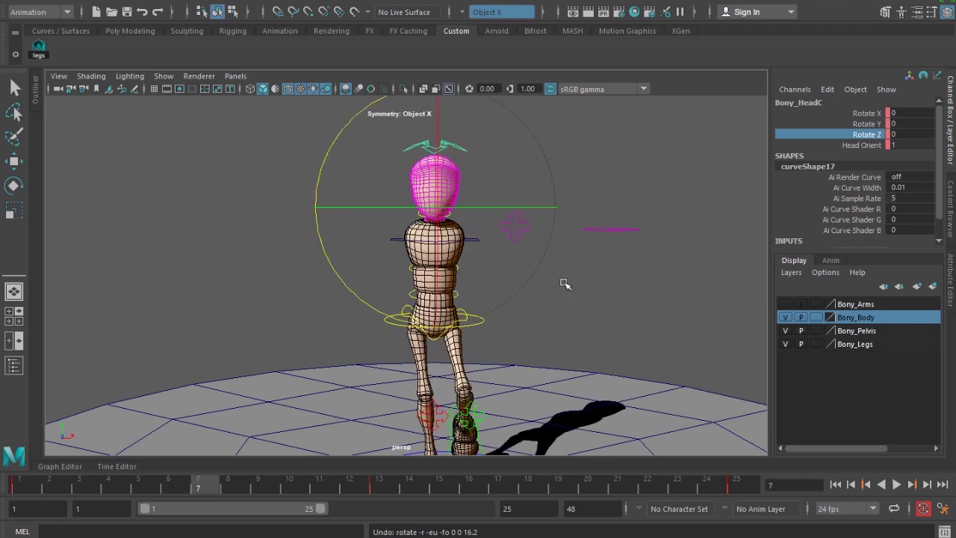
{"action": "left_click", "coordinate": [605, 313]}
{"action": "left_click_drag", "start_coordinate": [578, 251], "coordinate": [426, 267], "text": "alt"}
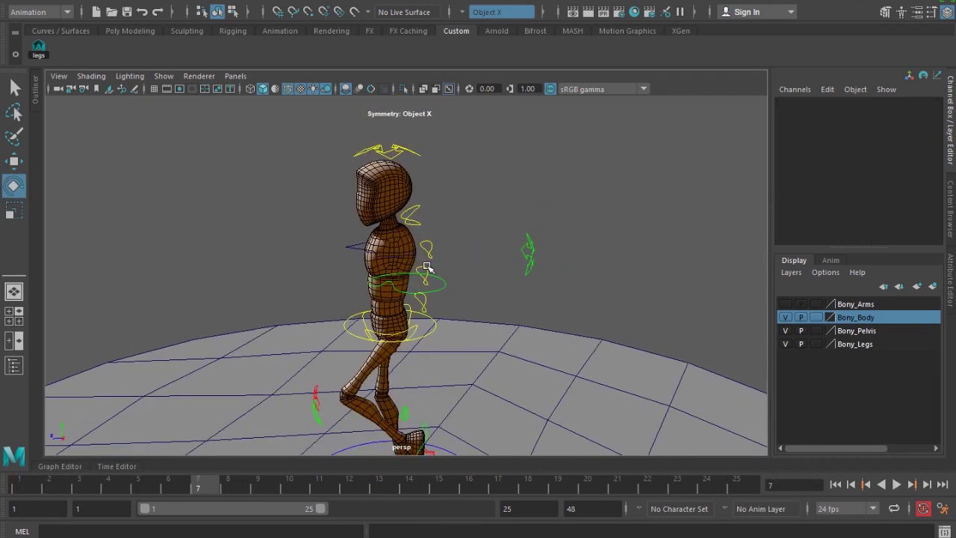
{"action": "left_click", "coordinate": [415, 213]}
{"action": "key", "text": "q"}
{"action": "left_click", "coordinate": [420, 152]}
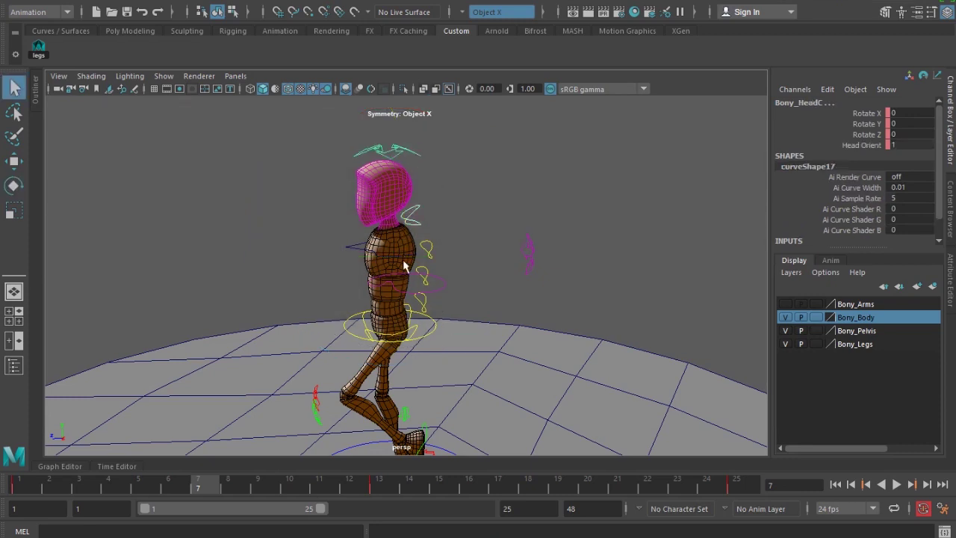
- Compare the pose at frames 1, 13 and 25, and key the neck and head controls at frames 7 and 19
{"action": "left_click_drag", "start_coordinate": [403, 261], "coordinate": [549, 267], "text": "alt"}
{"action": "left_click", "coordinate": [19, 489]}
{"action": "left_click", "coordinate": [376, 491]}
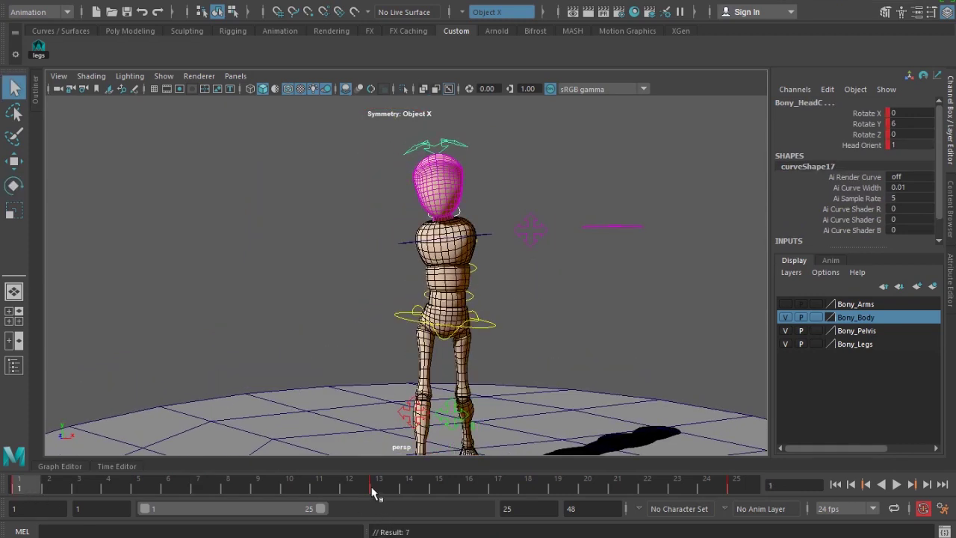
{"action": "left_click", "coordinate": [738, 489]}
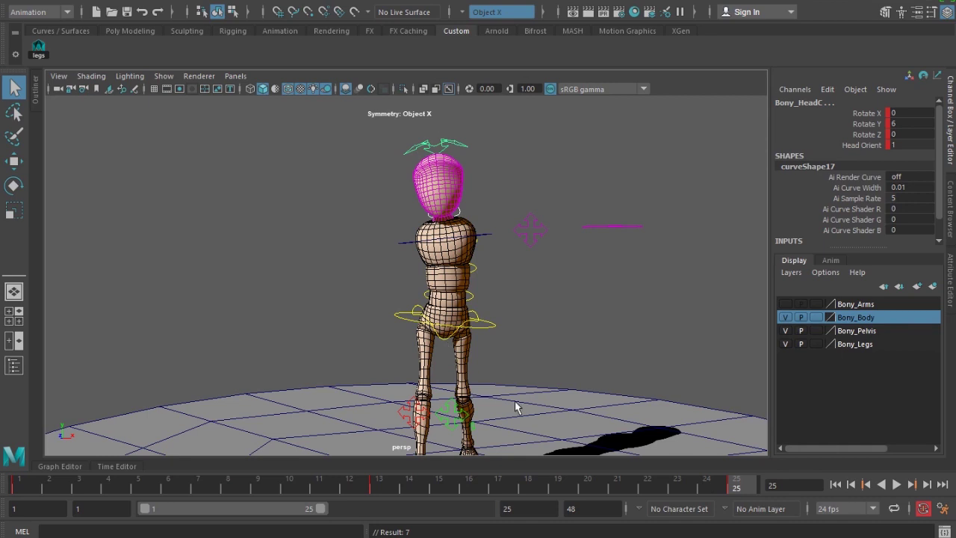
{"action": "right_click_drag", "start_coordinate": [527, 405], "coordinate": [502, 406], "text": "alt"}
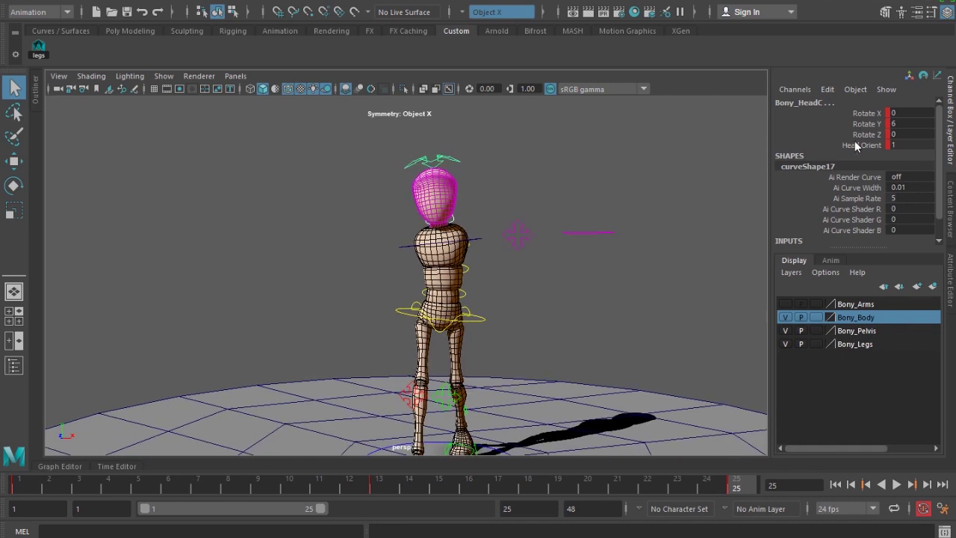
{"action": "left_click", "coordinate": [197, 489]}
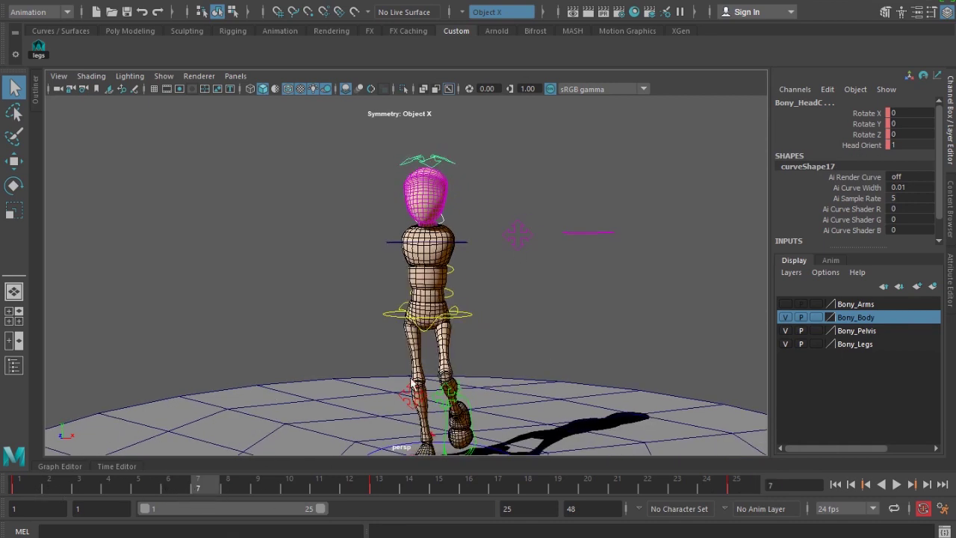
{"action": "key", "text": "s"}
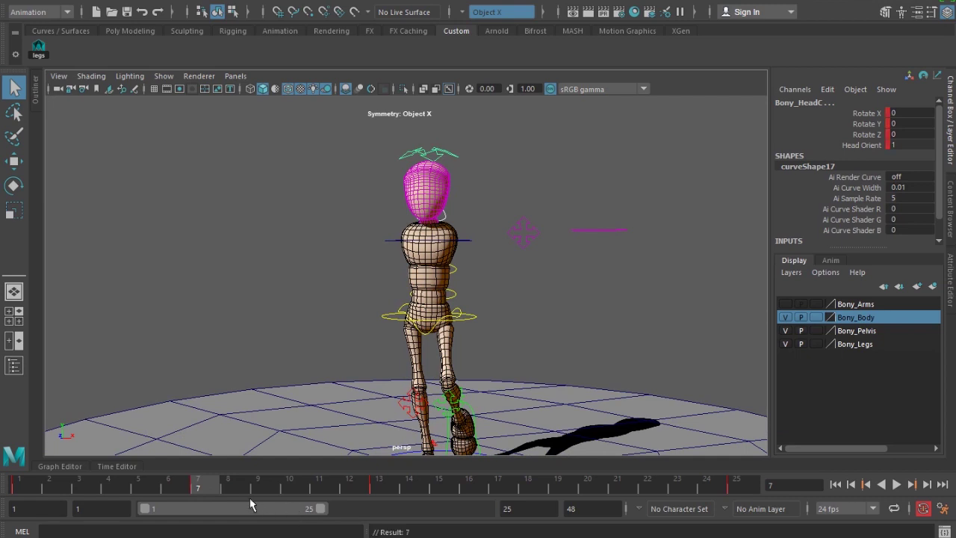
{"action": "left_click", "coordinate": [550, 490]}
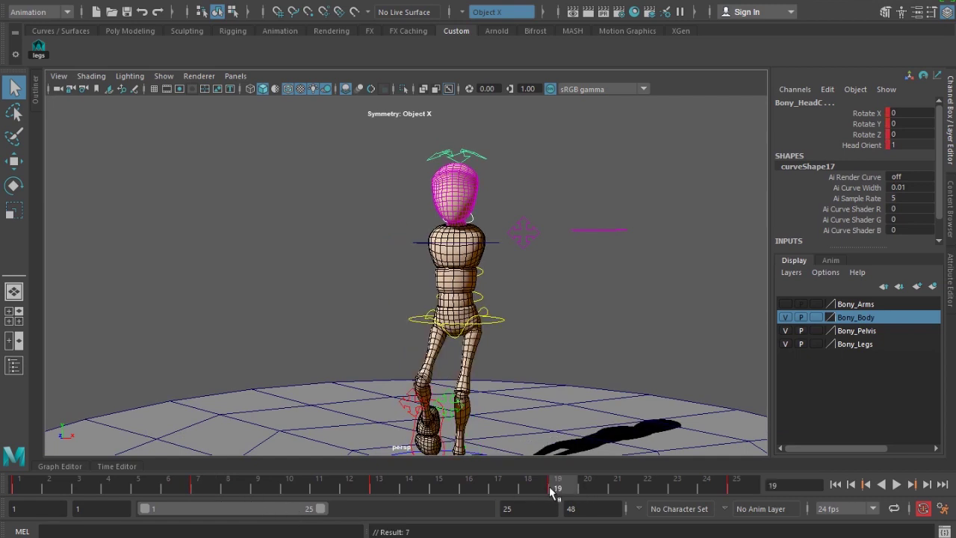
- Go to frame 1 and frame the character's head and torso in the front view
{"action": "left_click", "coordinate": [27, 484]}
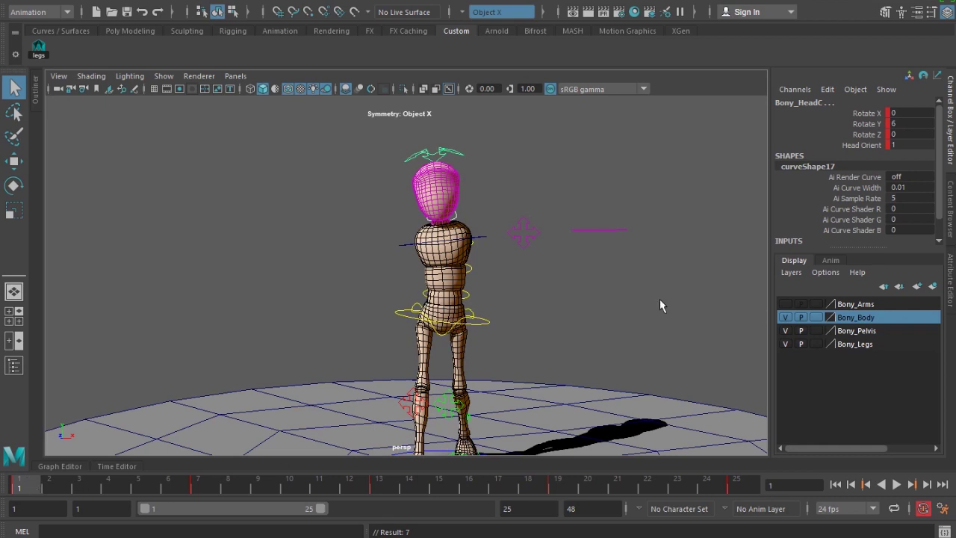
{"action": "left_click", "coordinate": [866, 135]}
{"action": "key", "text": "e"}
{"action": "left_click_drag", "start_coordinate": [559, 238], "coordinate": [539, 264]}
{"action": "key", "text": "ctrl+z"}
{"action": "key", "text": "space"}
{"action": "left_click_drag", "start_coordinate": [509, 312], "coordinate": [511, 337]}
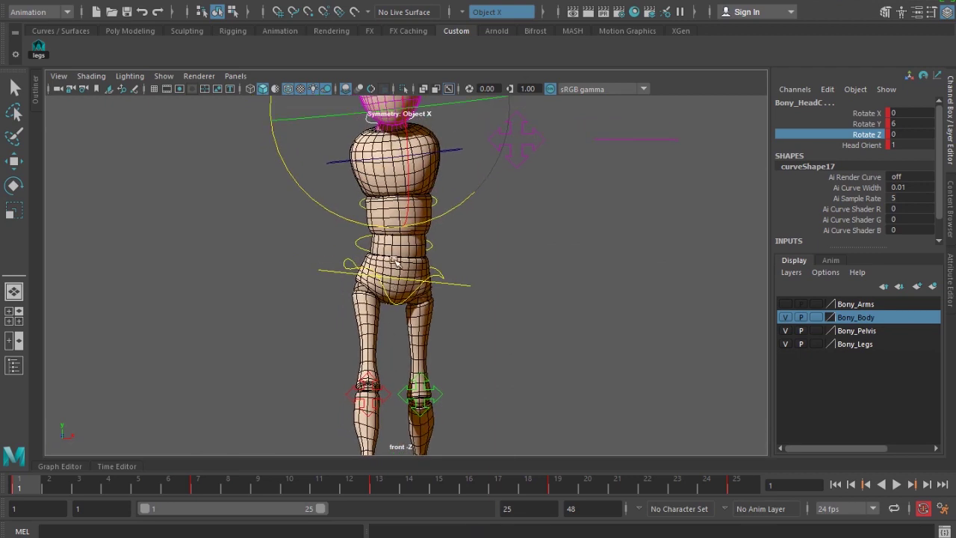
{"action": "middle_click_drag", "start_coordinate": [403, 260], "coordinate": [411, 294], "text": "alt"}
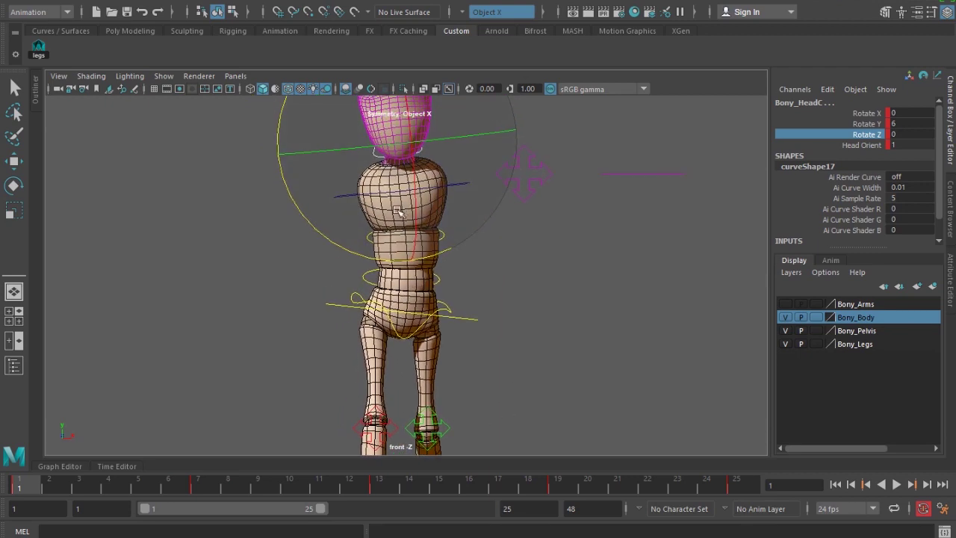
{"action": "middle_click_drag", "start_coordinate": [404, 219], "coordinate": [404, 272], "text": "alt"}
- Set Rotate Z of the neck and head controls to -7 at frame 1
{"action": "middle_click_drag", "start_coordinate": [742, 156], "coordinate": [755, 165]}
{"action": "key", "text": "ctrl+z"}
{"action": "left_click", "coordinate": [926, 137]}
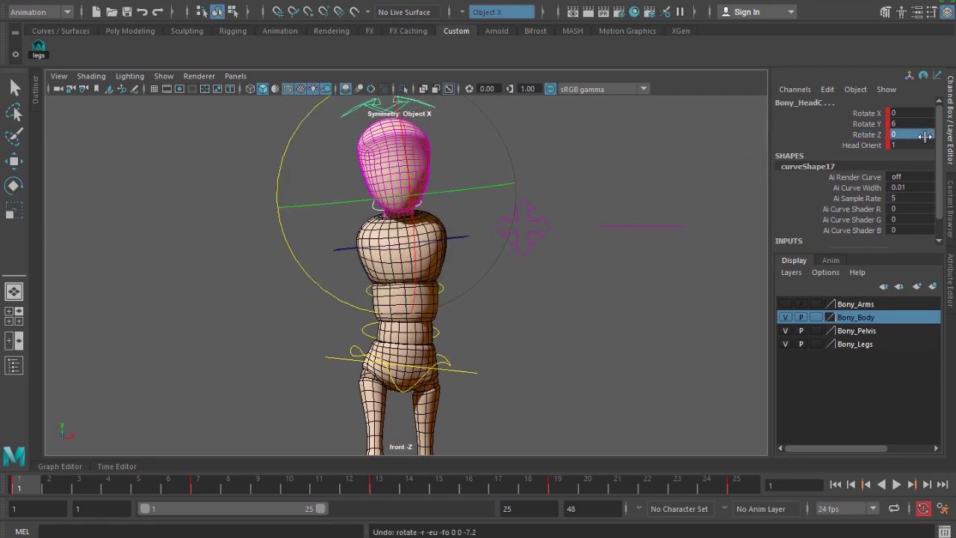
{"action": "type", "text": "-7"}
{"action": "key", "text": "Return"}
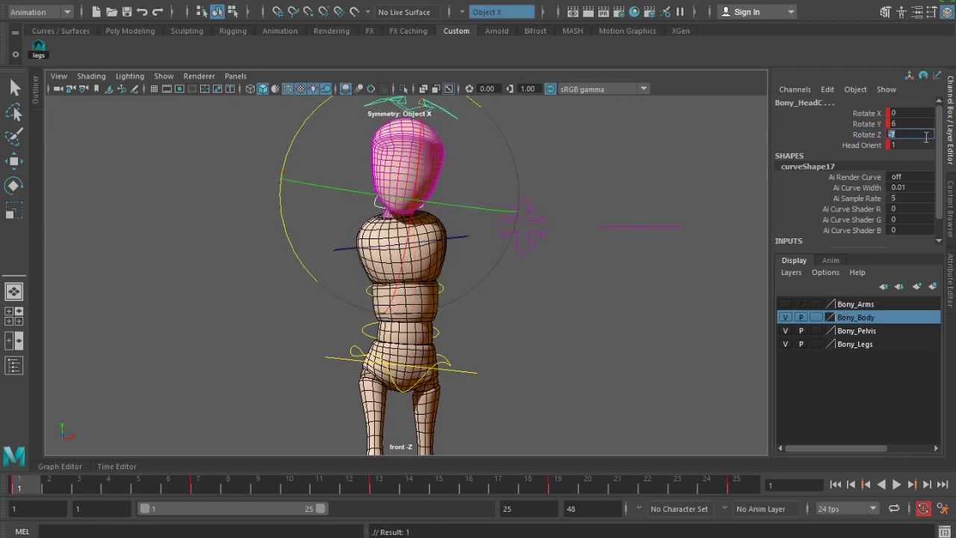
{"action": "right_click_drag", "start_coordinate": [632, 305], "coordinate": [594, 308], "text": "alt"}
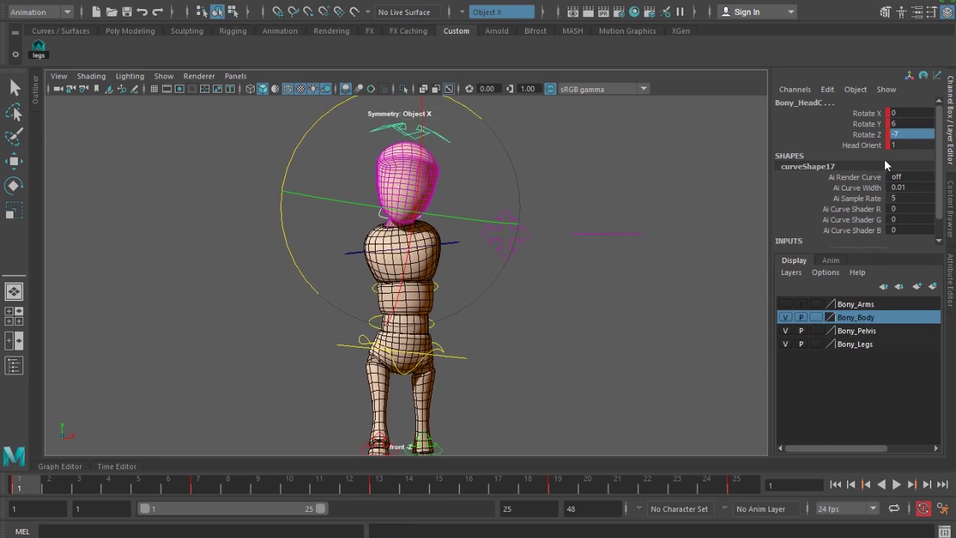
- Set Rotate Z of the neck and head controls to 7 at frame 13 and -7 at frame 25, and save the scene
{"action": "left_click", "coordinate": [375, 485]}
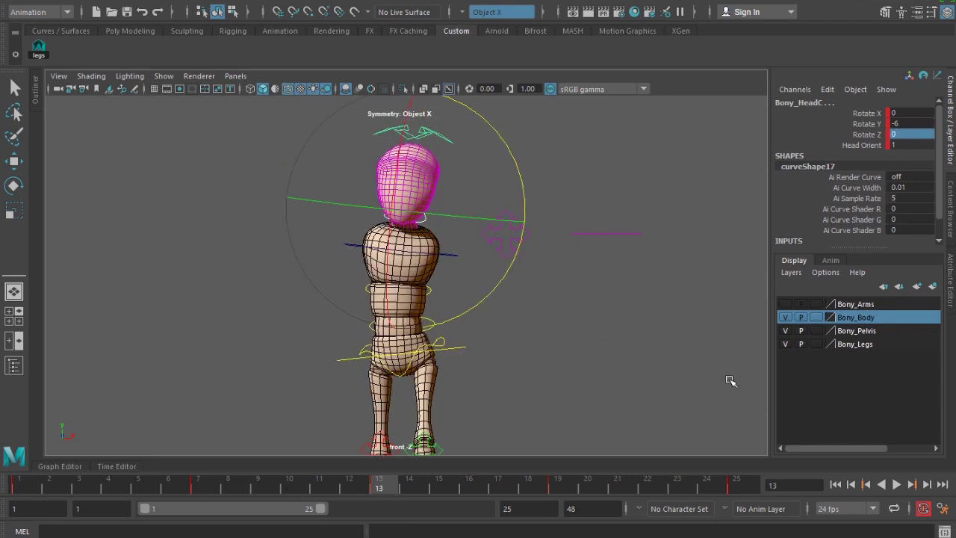
{"action": "left_click", "coordinate": [902, 134]}
{"action": "type", "text": "7"}
{"action": "key", "text": "Return"}
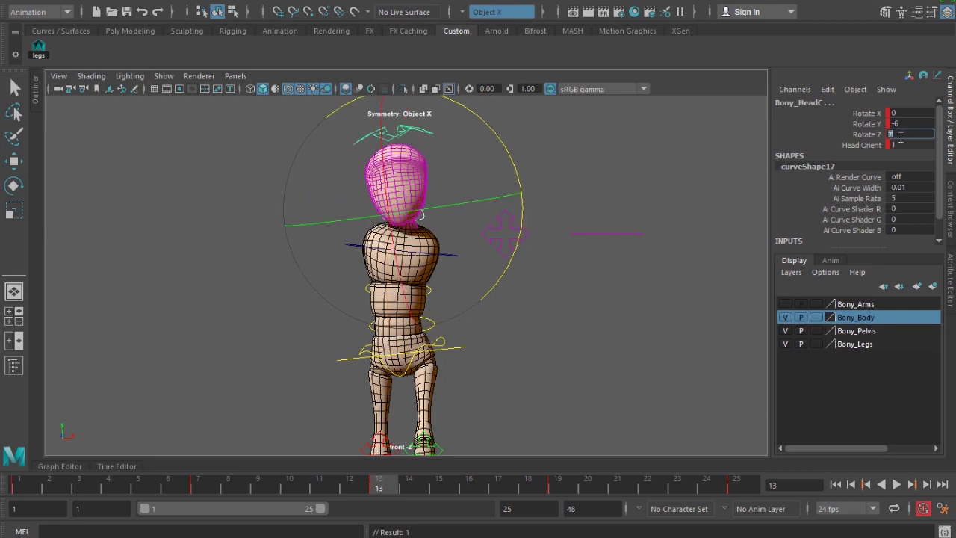
{"action": "left_click", "coordinate": [749, 482]}
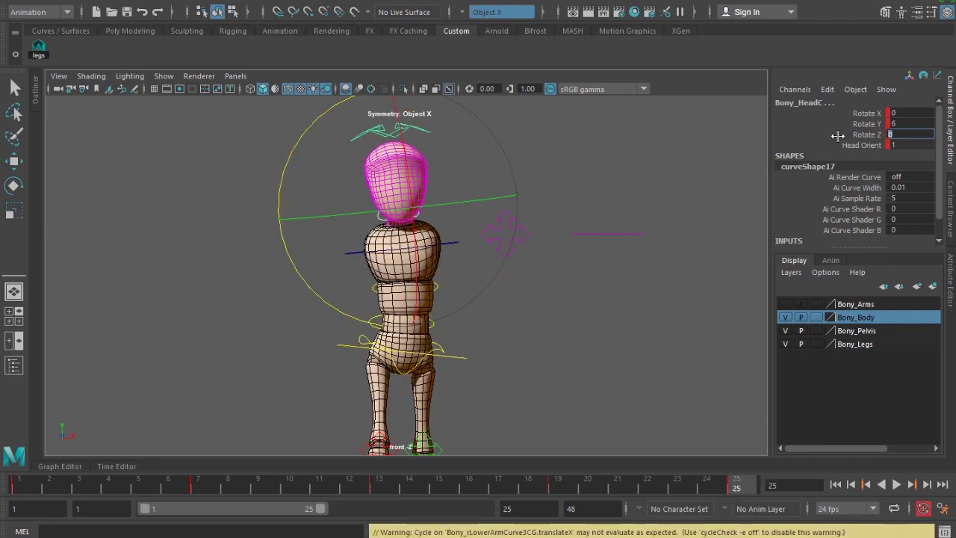
{"action": "type", "text": "7"}
{"action": "key", "text": "Return"}
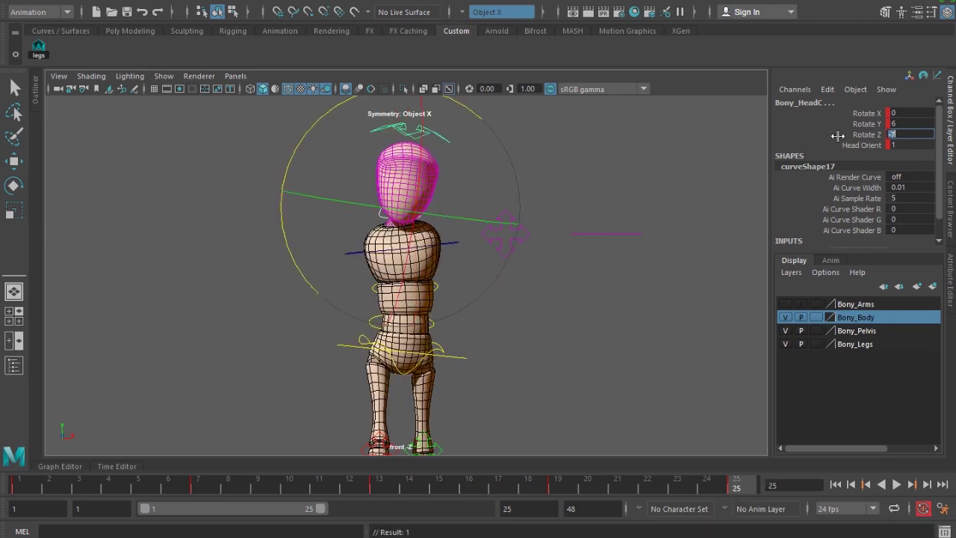
{"action": "left_click", "coordinate": [529, 342]}
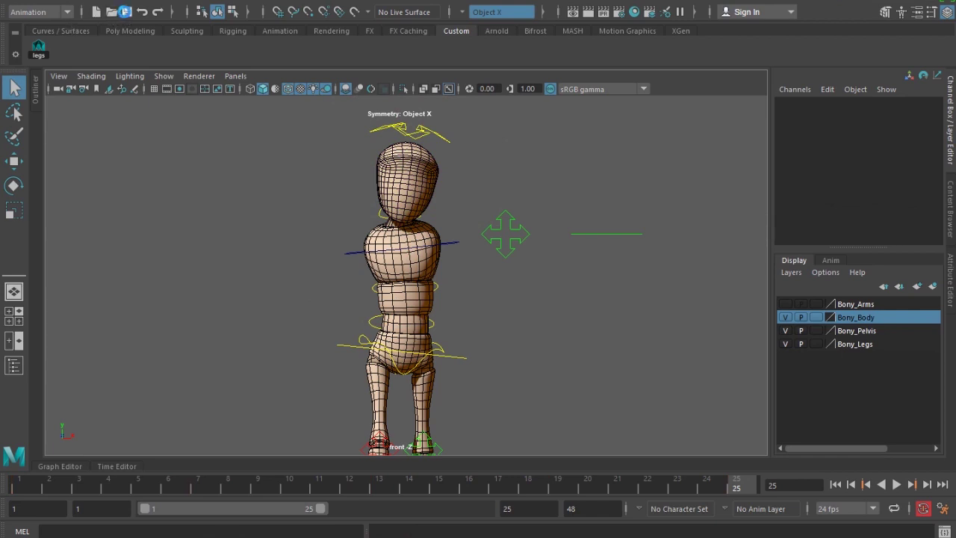
- Hide the NURBS curves and frame the whole character in the perspective view
{"action": "left_click", "coordinate": [163, 75]}
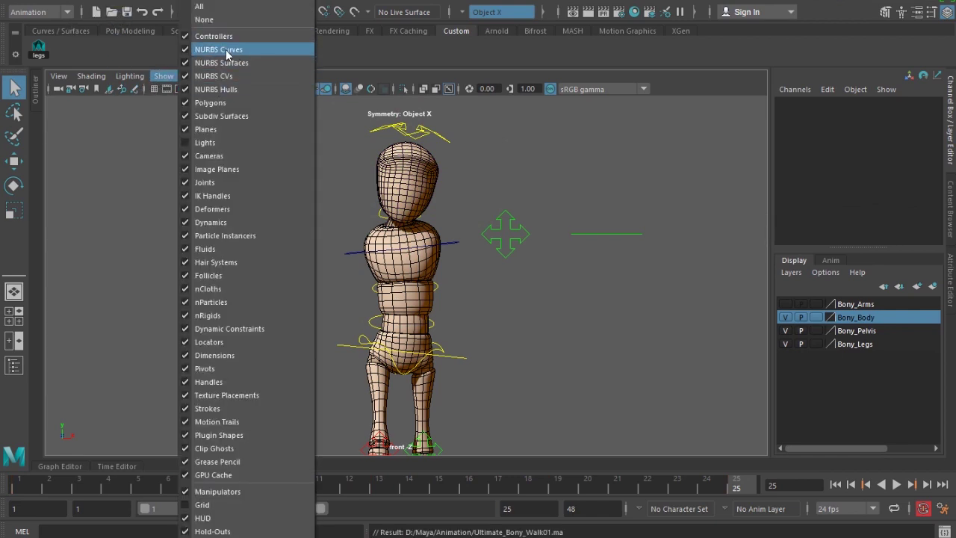
{"action": "left_click", "coordinate": [220, 45]}
{"action": "scroll", "coordinate": [281, 266], "scroll_direction": "down", "scroll_amount": 1}
{"action": "key", "text": "space"}
{"action": "left_click_drag", "start_coordinate": [457, 331], "coordinate": [449, 292]}
{"action": "scroll", "coordinate": [343, 273], "scroll_direction": "down", "scroll_amount": 5}
{"action": "left_click_drag", "start_coordinate": [343, 273], "coordinate": [359, 272], "text": "alt"}
{"action": "scroll", "coordinate": [361, 302], "scroll_direction": "up", "scroll_amount": 4}
{"action": "left_click_drag", "start_coordinate": [438, 307], "coordinate": [444, 360], "text": "alt"}
{"action": "scroll", "coordinate": [430, 338], "scroll_direction": "up", "scroll_amount": 1}
- Create a playblast of the walk cycle, review the head motion, and close the preview
{"action": "right_click", "coordinate": [459, 484]}
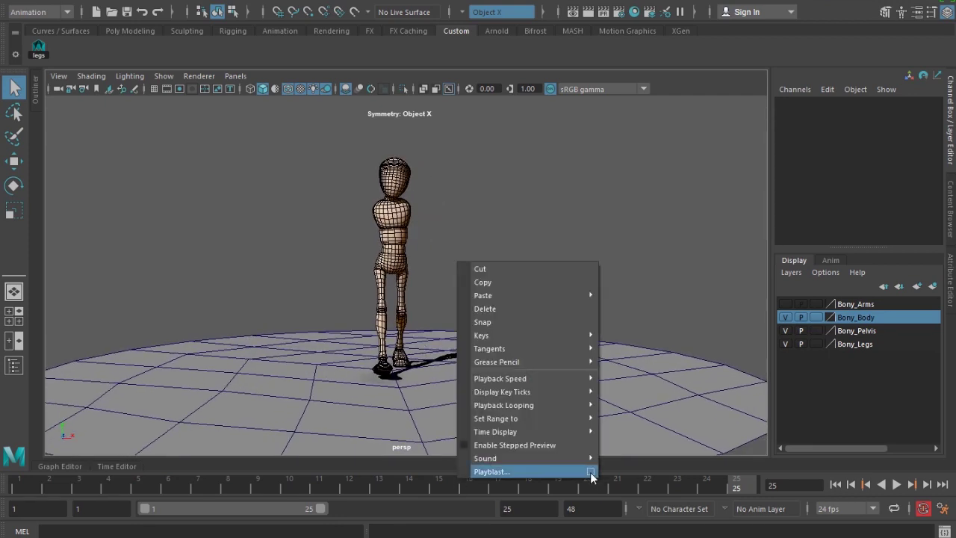
{"action": "left_click", "coordinate": [593, 472]}
{"action": "left_click", "coordinate": [385, 401]}
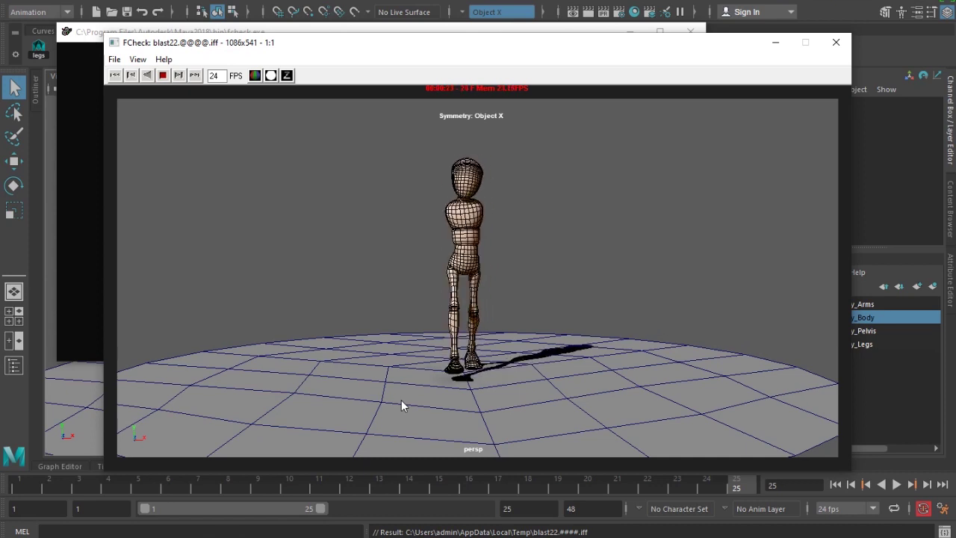
{"action": "left_click", "coordinate": [836, 42]}
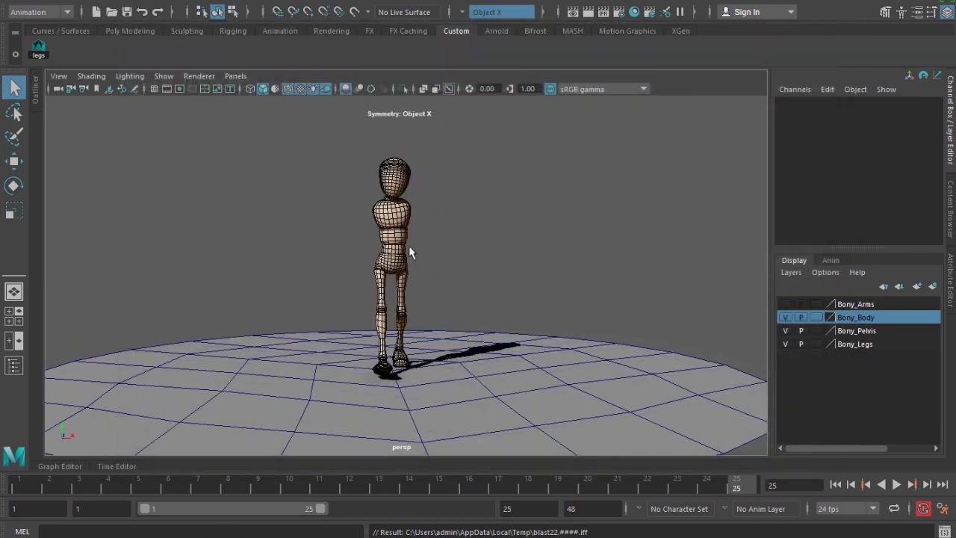
- Display the NURBS curves again and select only the head control
{"action": "left_click", "coordinate": [166, 75]}
{"action": "left_click", "coordinate": [227, 53]}
{"action": "left_click", "coordinate": [434, 156]}
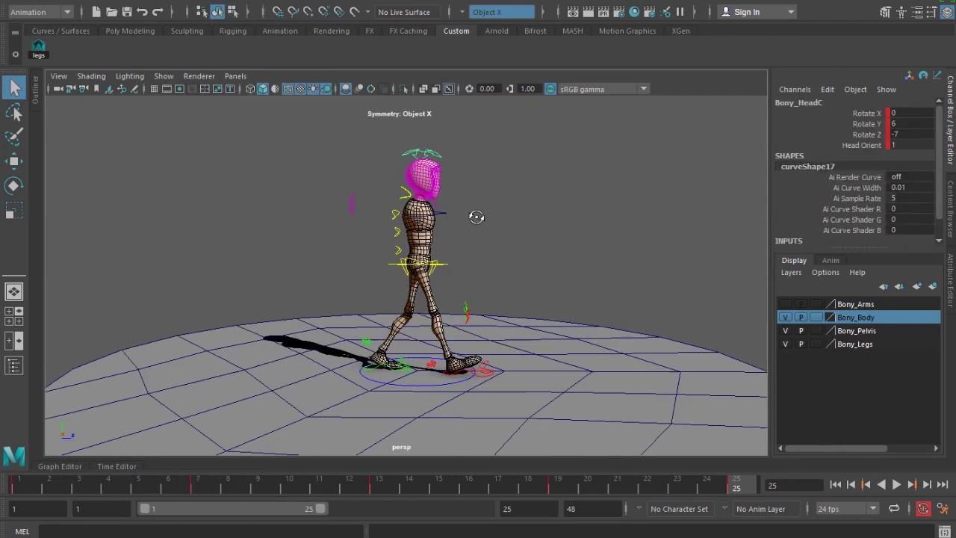
- Try nodding the head around its X axis at frame 25 in a side view, and undo the rotation
{"action": "key", "text": "e"}
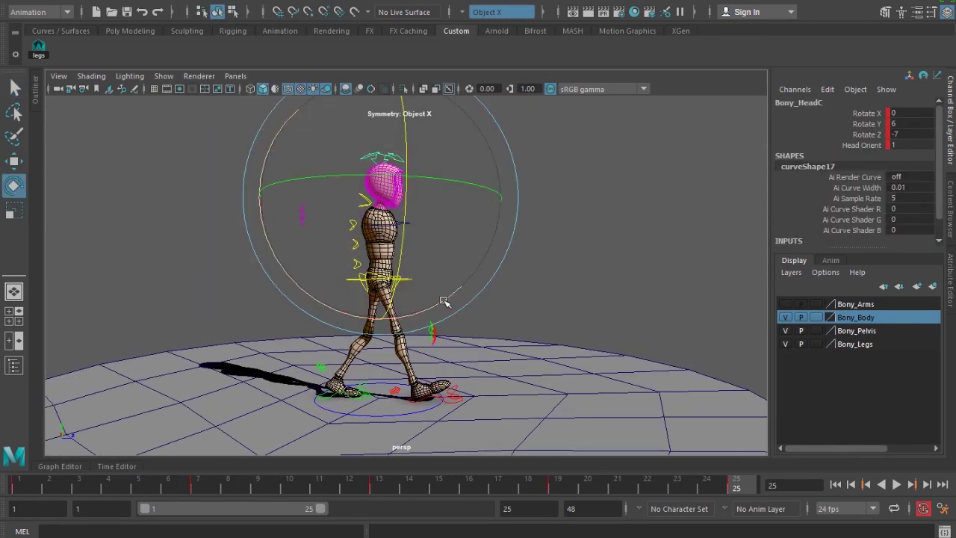
{"action": "left_click", "coordinate": [866, 113]}
{"action": "middle_click_drag", "start_coordinate": [658, 255], "coordinate": [672, 257]}
{"action": "key", "text": "ctrl+z"}
{"action": "scroll", "coordinate": [301, 453], "scroll_direction": "up", "scroll_amount": 2}
- Set the head control's Rotate X to -6 at frames 7 and 19
{"action": "left_click", "coordinate": [193, 489]}
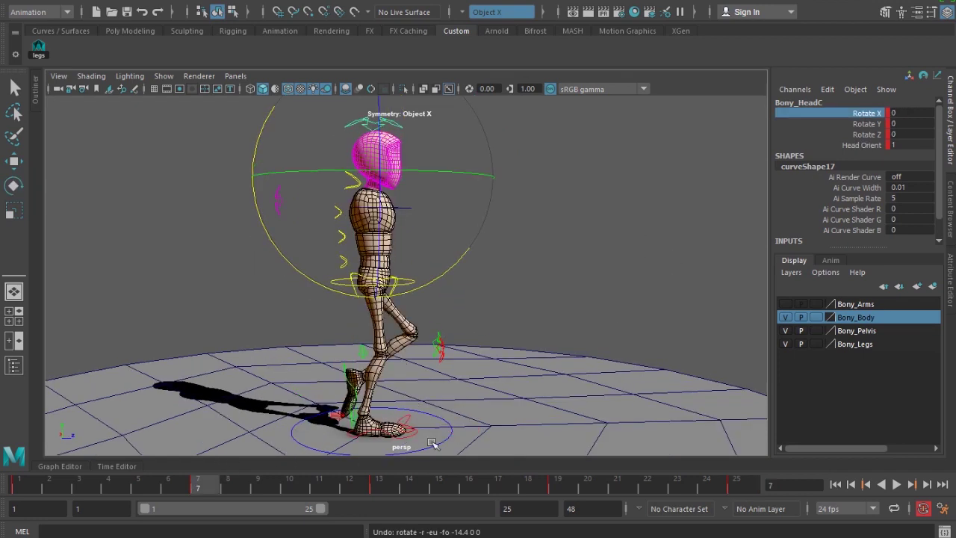
{"action": "middle_click_drag", "start_coordinate": [440, 282], "coordinate": [448, 278]}
{"action": "key", "text": "ctrl+z"}
{"action": "double_click", "coordinate": [915, 114]}
{"action": "type", "text": "-6"}
{"action": "key", "text": "Return"}
{"action": "left_click", "coordinate": [553, 486]}
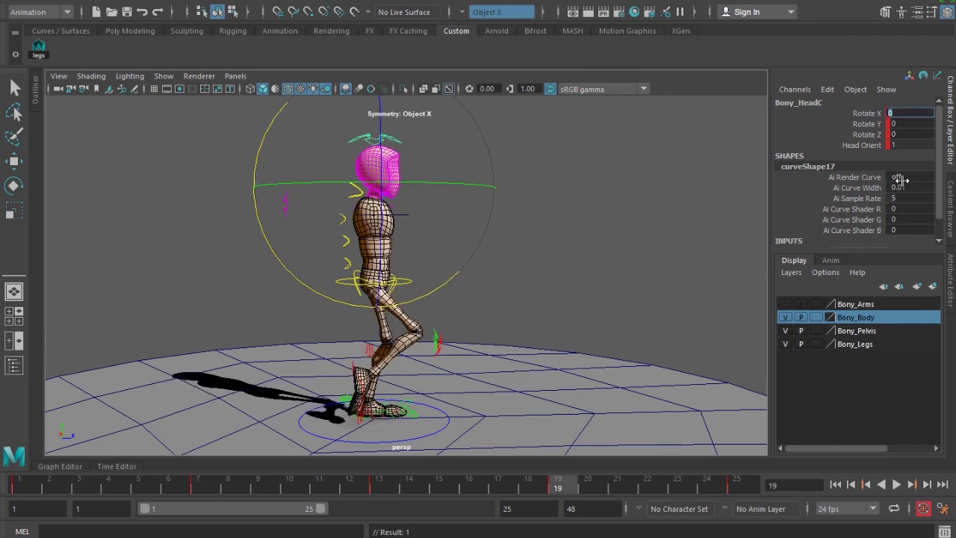
{"action": "type", "text": "-6"}
{"action": "key", "text": "Return"}
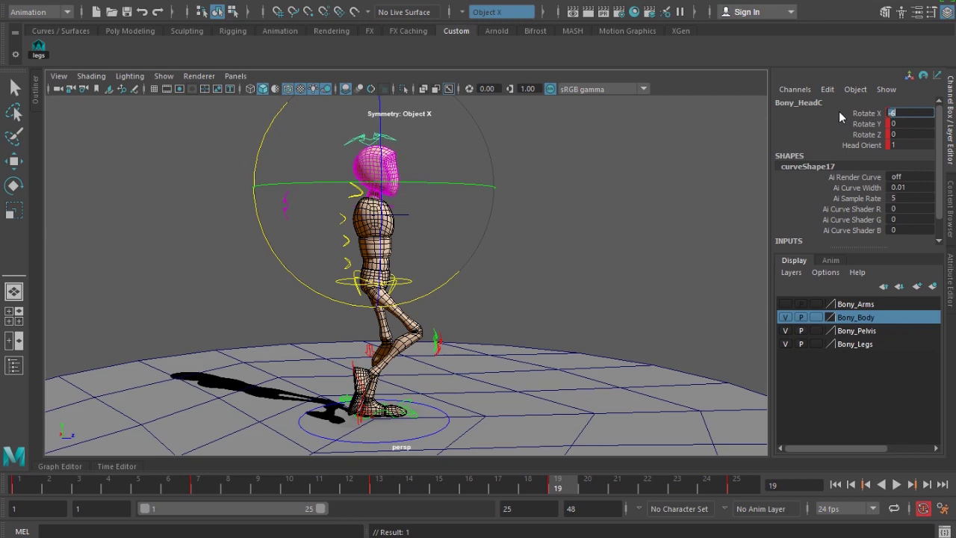
- Set the head control's Rotate X to 6 at frames 13, 25 and 1, and deselect the control
{"action": "left_click", "coordinate": [378, 487]}
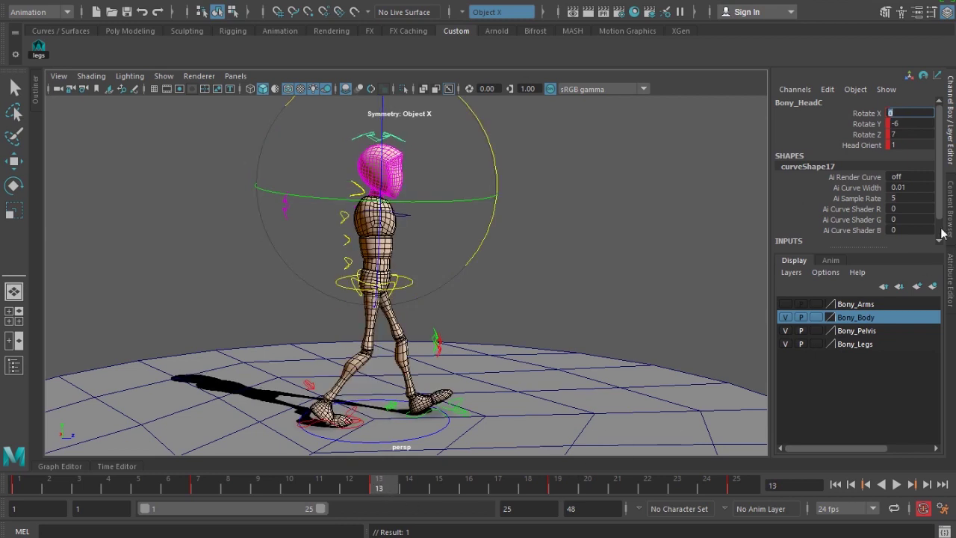
{"action": "type", "text": "6"}
{"action": "key", "text": "Return"}
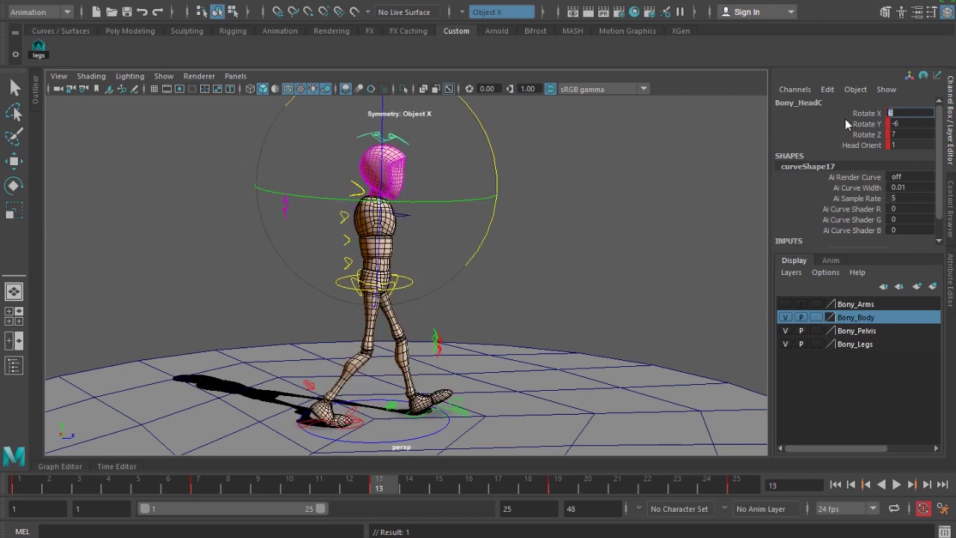
{"action": "left_click", "coordinate": [736, 486]}
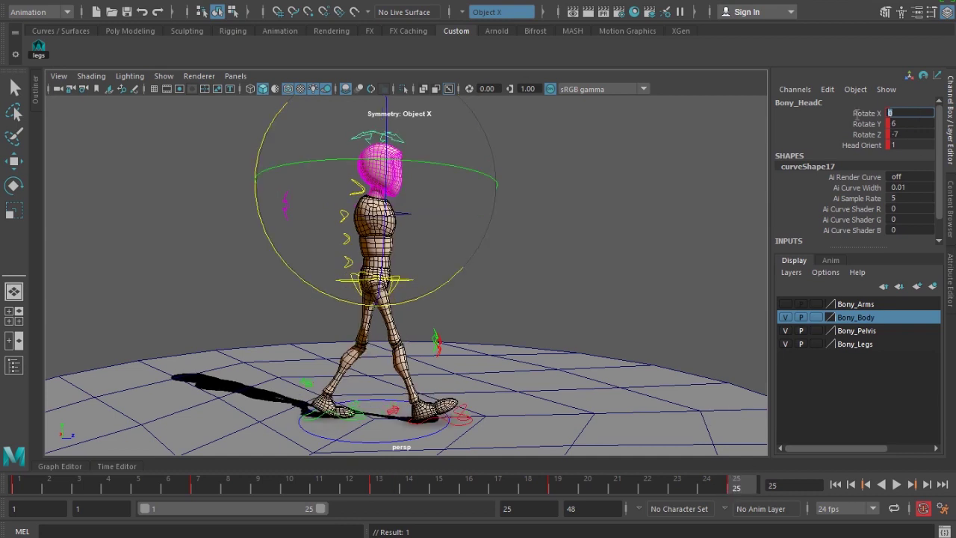
{"action": "type", "text": "6"}
{"action": "key", "text": "Return"}
{"action": "left_click", "coordinate": [20, 491]}
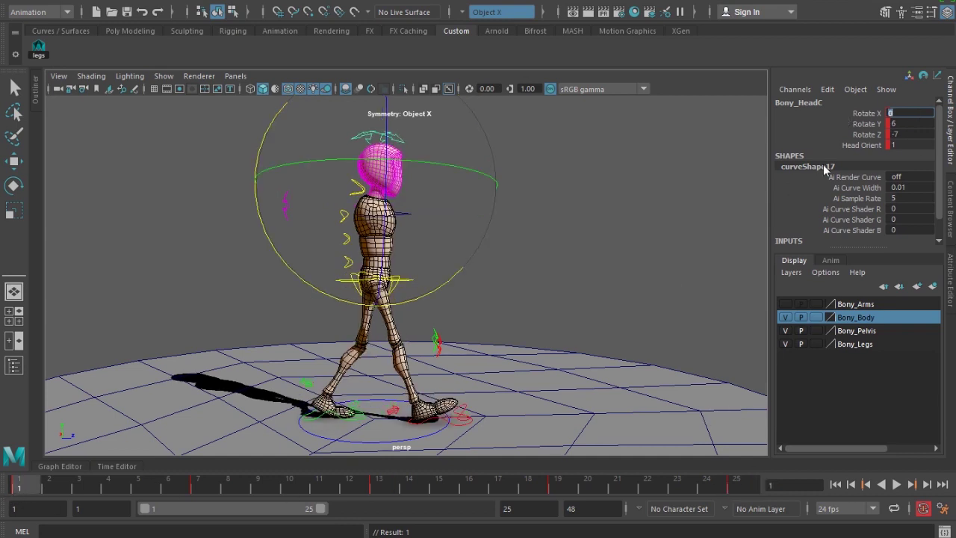
{"action": "left_click", "coordinate": [601, 238]}
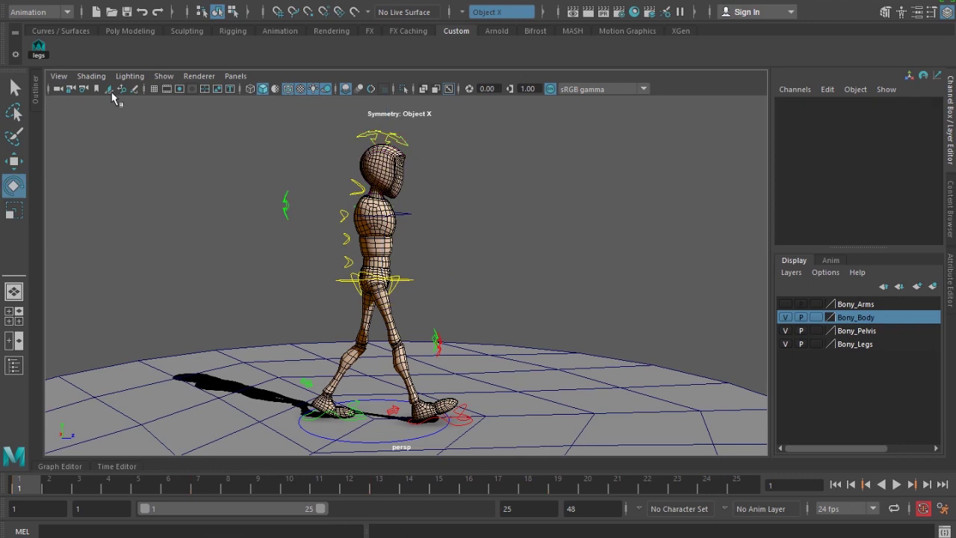
- Hide the NURBS curves and turn off the wireframe overlay, framing the character from the side for a preview
{"action": "left_click", "coordinate": [163, 76]}
{"action": "left_click", "coordinate": [220, 50]}
{"action": "key", "text": "7"}
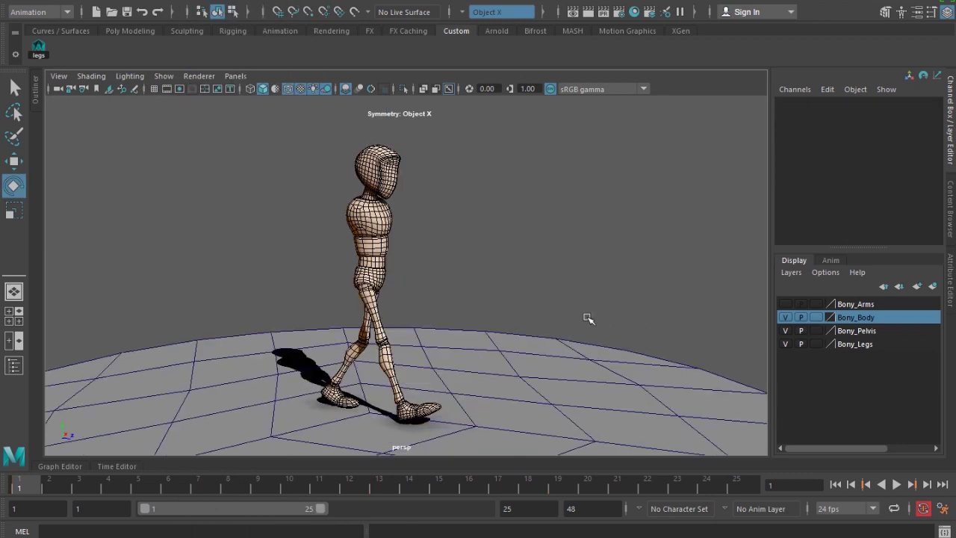
{"action": "right_click_drag", "start_coordinate": [466, 333], "coordinate": [388, 326], "text": "alt"}
{"action": "left_click_drag", "start_coordinate": [388, 327], "coordinate": [411, 345], "text": "alt"}
- Save the scene, run a playblast of the walk cycle, and close the preview after checking the head motion
{"action": "right_click", "coordinate": [475, 480]}
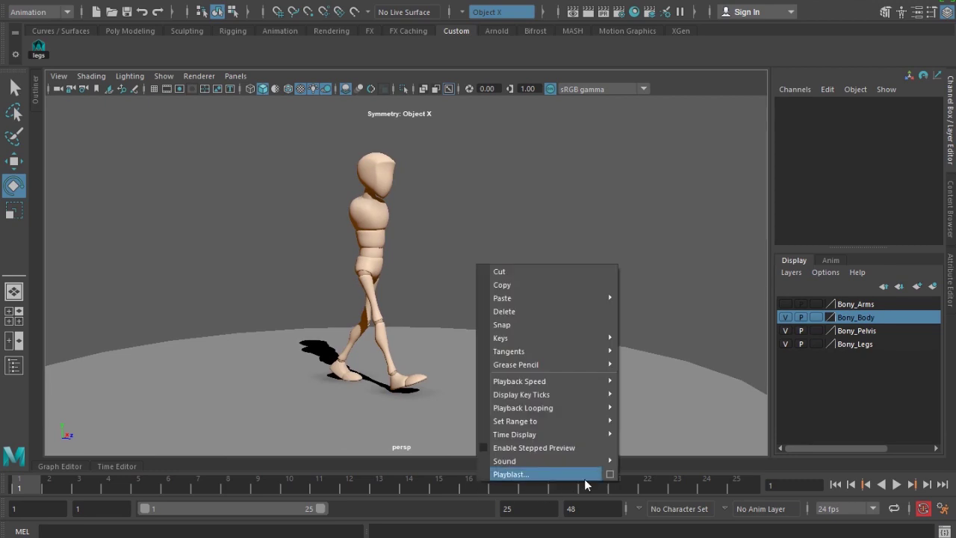
{"action": "left_click", "coordinate": [608, 477]}
{"action": "left_click", "coordinate": [127, 15]}
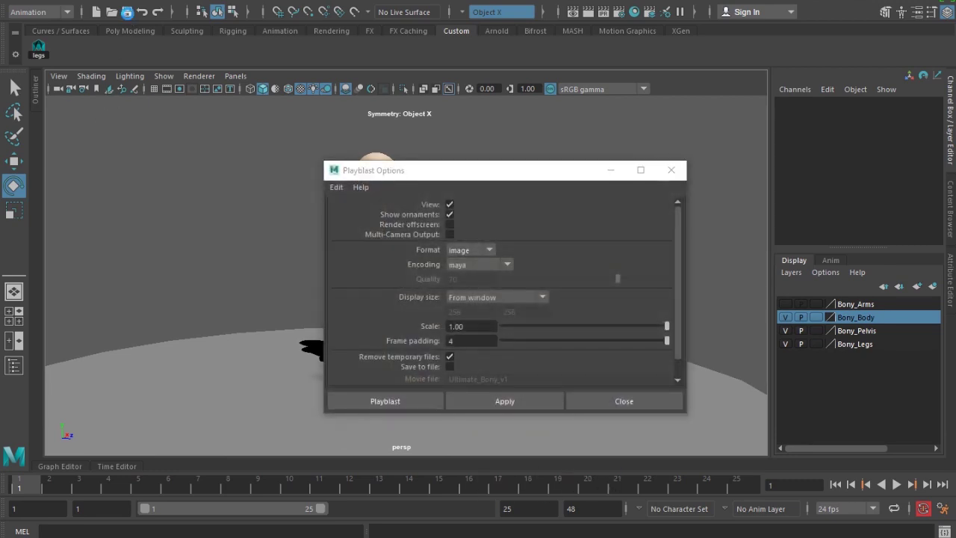
{"action": "left_click", "coordinate": [419, 407]}
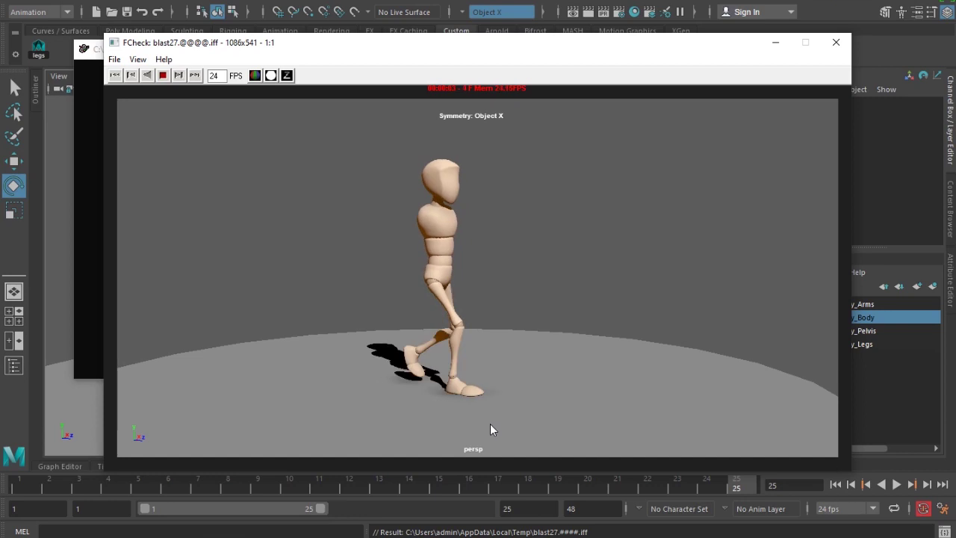
{"action": "left_click", "coordinate": [162, 76]}
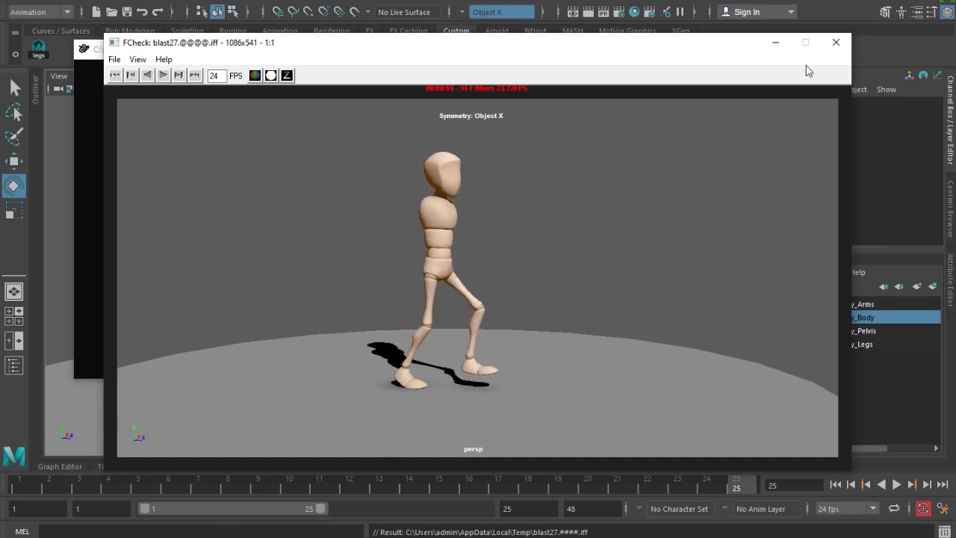
{"action": "left_click", "coordinate": [835, 42]}
- Display the NURBS curves again and try a small X rotation of the head control at frame 25, undoing the rotation
{"action": "left_click", "coordinate": [163, 76]}
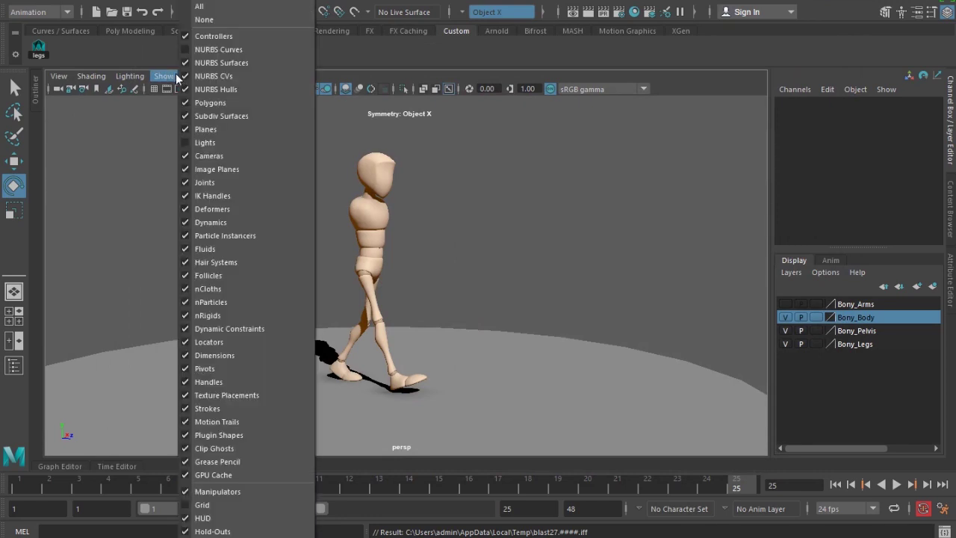
{"action": "left_click", "coordinate": [217, 48]}
{"action": "left_click", "coordinate": [390, 147]}
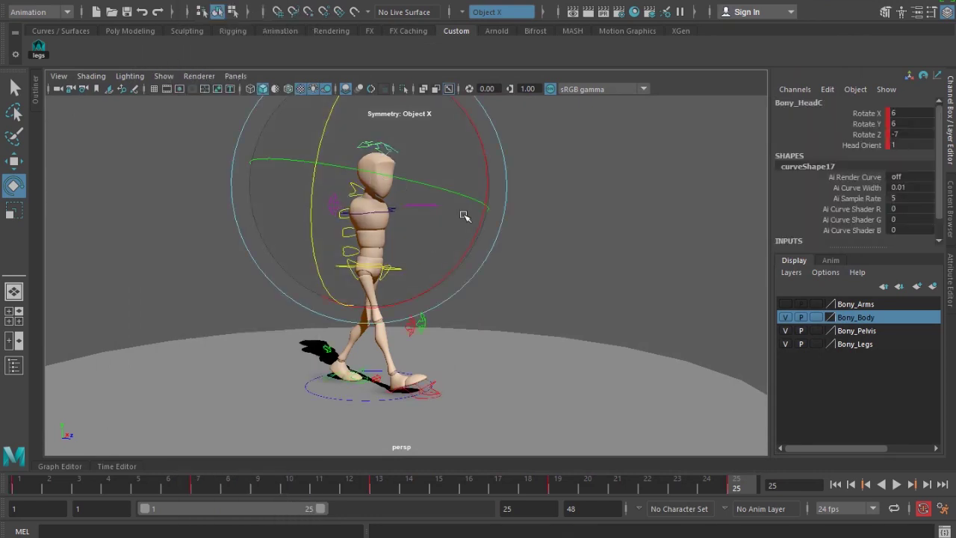
{"action": "mouse_move", "coordinate": [484, 177]}
{"action": "left_mouse_down"}
{"action": "mouse_move", "coordinate": [478, 113]}
{"action": "mouse_move", "coordinate": [484, 164]}
{"action": "left_mouse_up"}
{"action": "key", "text": "ctrl+z"}
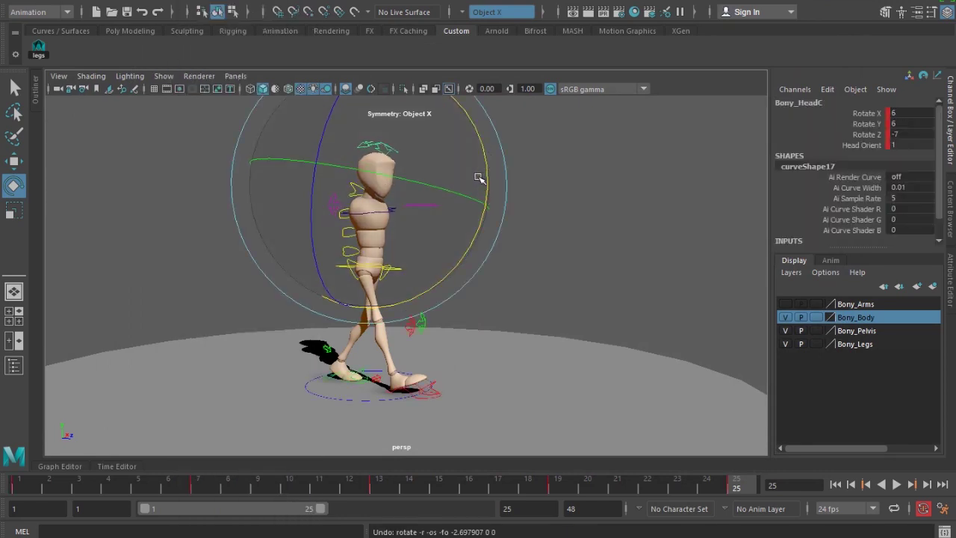
- Set the head control's Rotate X keys at frames 7 and 19 to -3 on its animation curve
{"action": "left_click", "coordinate": [64, 465]}
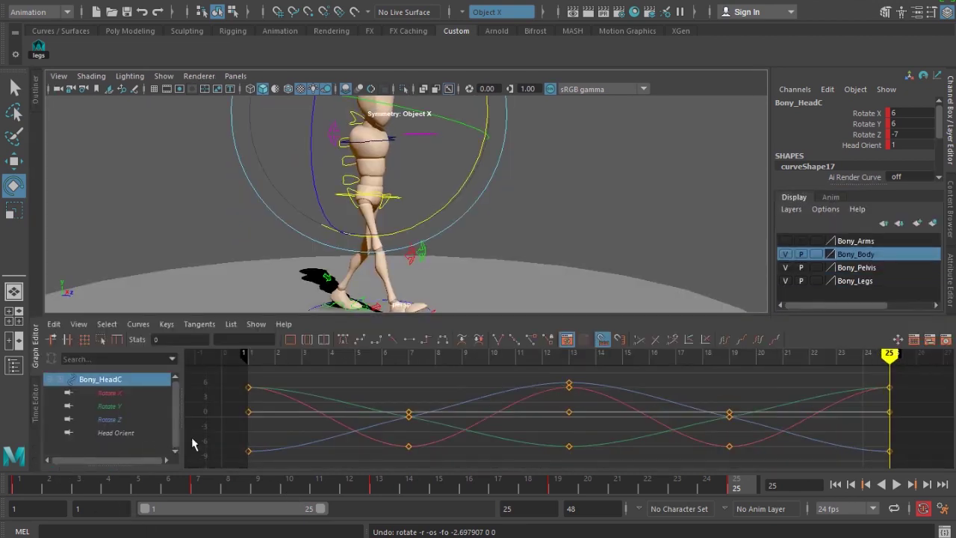
{"action": "left_click", "coordinate": [114, 395]}
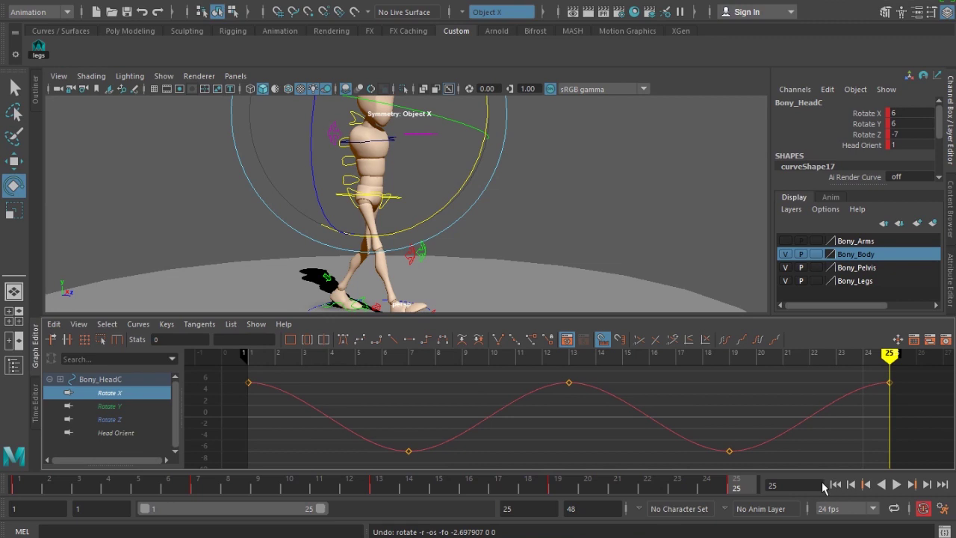
{"action": "left_click", "coordinate": [429, 421]}
{"action": "left_click_drag", "start_coordinate": [728, 489], "coordinate": [728, 489]}
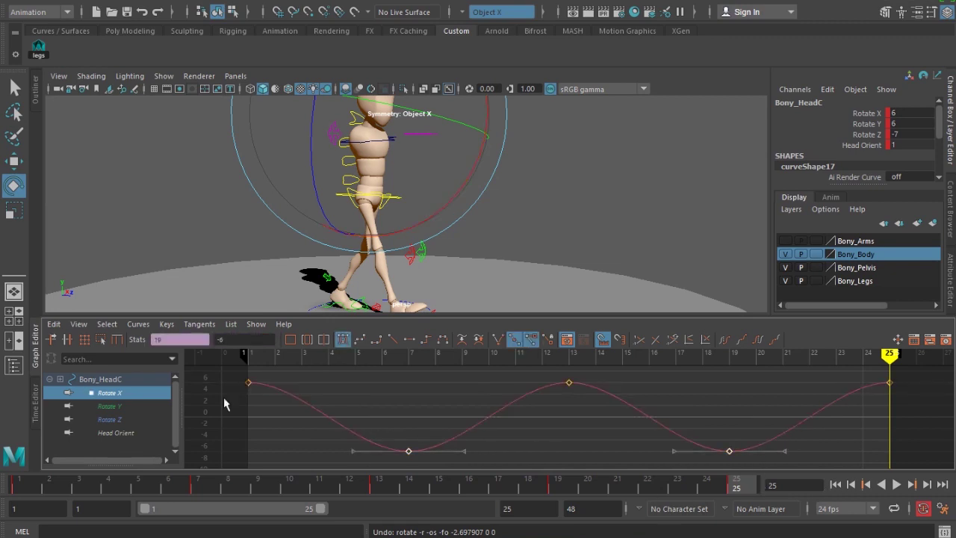
{"action": "left_click", "coordinate": [221, 340]}
{"action": "type", "text": "-4"}
{"action": "key", "text": "Return"}
- Set the head control's Rotate X keys at frames 1, 13 and 25 to 3, deselect it and close the Graph Editor
{"action": "left_click_drag", "start_coordinate": [235, 382], "coordinate": [274, 384]}
{"action": "left_click_drag", "start_coordinate": [886, 424], "coordinate": [887, 422]}
{"action": "double_click", "coordinate": [245, 338]}
{"action": "type", "text": "3"}
{"action": "key", "text": "Return"}
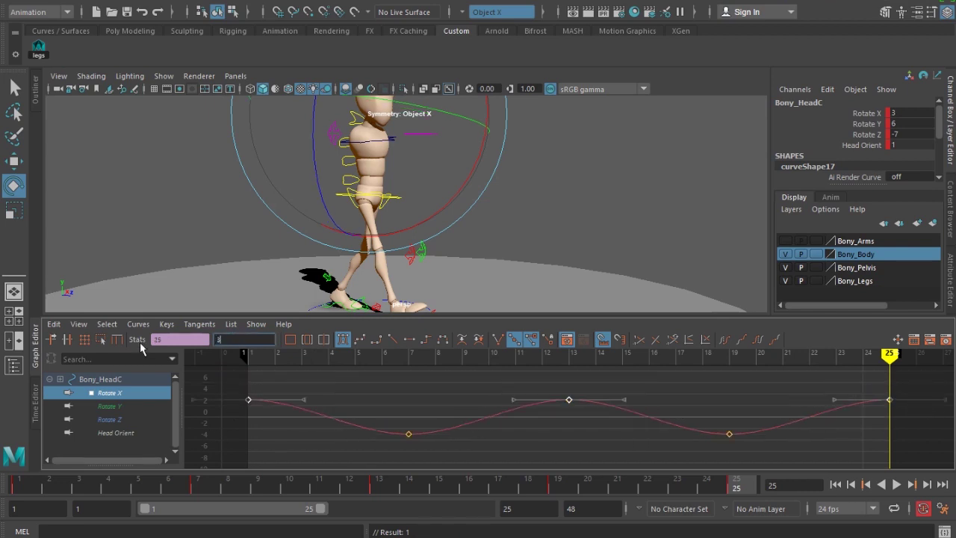
{"action": "left_click", "coordinate": [577, 194]}
{"action": "left_click", "coordinate": [37, 345]}
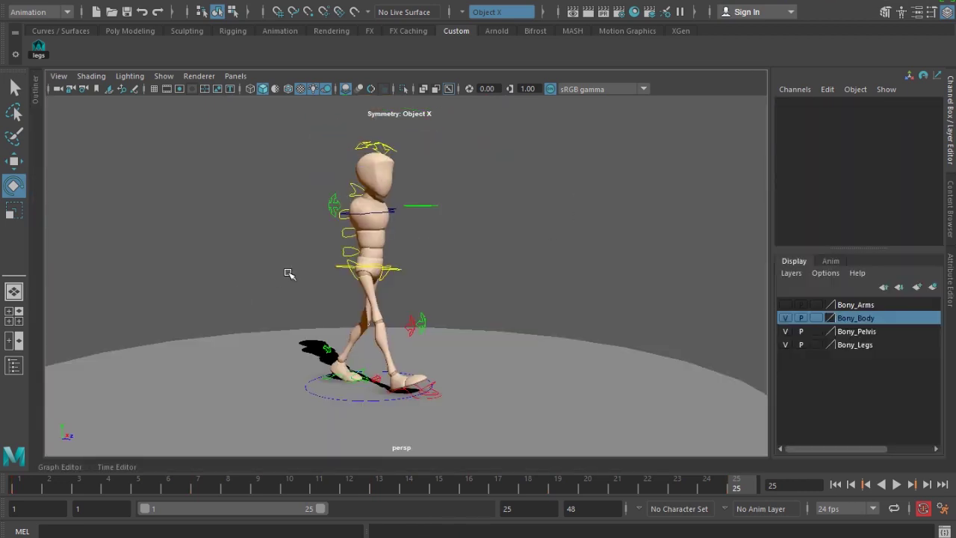
- Play the walk cycle in the viewport and examine the head motion from the side and front
{"action": "left_click_drag", "start_coordinate": [499, 275], "coordinate": [436, 281], "text": "alt"}
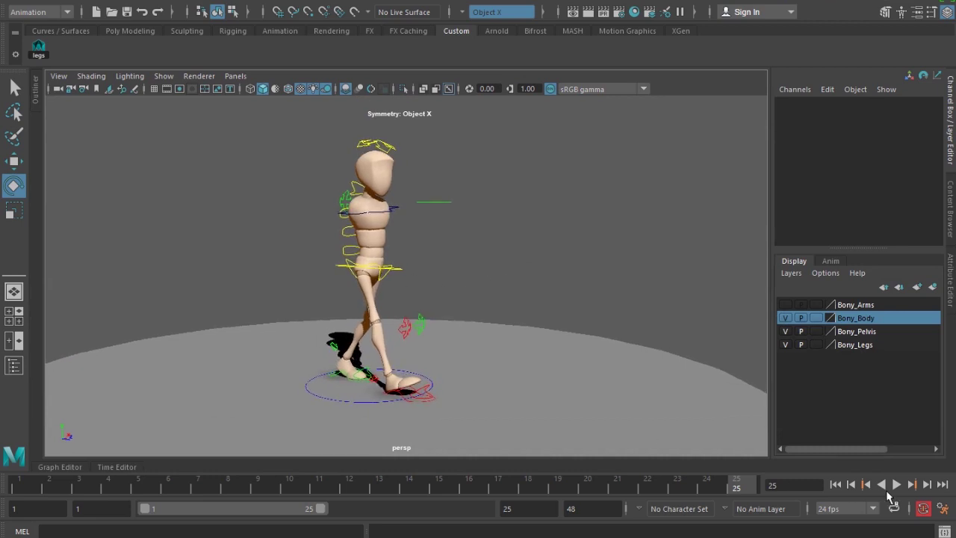
{"action": "left_click", "coordinate": [896, 484]}
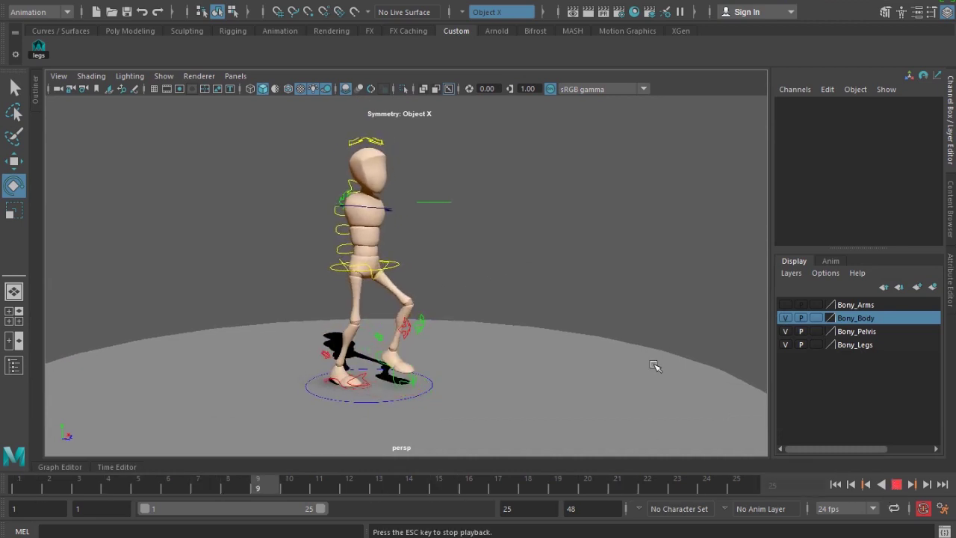
{"action": "left_click_drag", "start_coordinate": [654, 366], "coordinate": [486, 274], "text": "alt"}
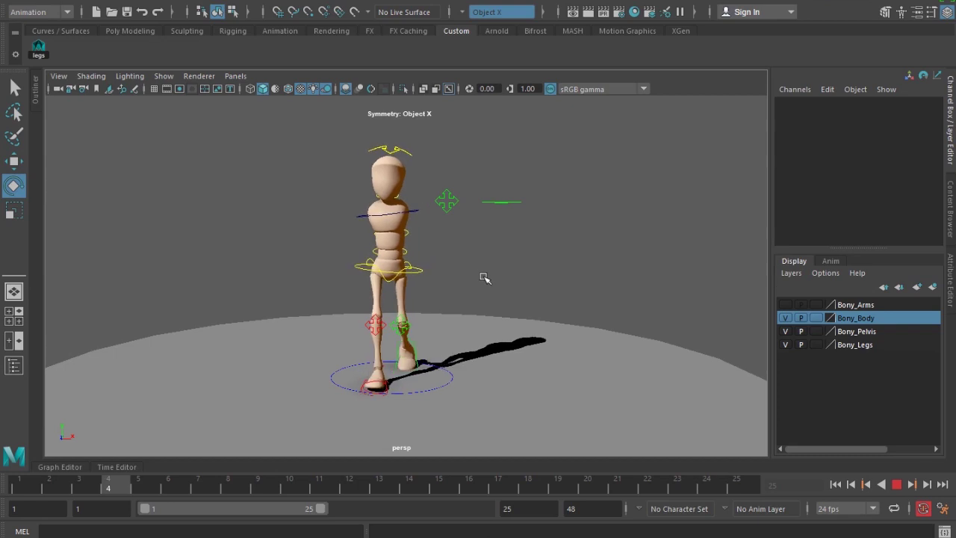
{"action": "mouse_move", "coordinate": [453, 292]}
{"action": "left_mouse_down", "text": "alt"}
{"action": "mouse_move", "coordinate": [453, 281]}
{"action": "mouse_move", "coordinate": [470, 294]}
{"action": "left_mouse_up", "text": "alt"}
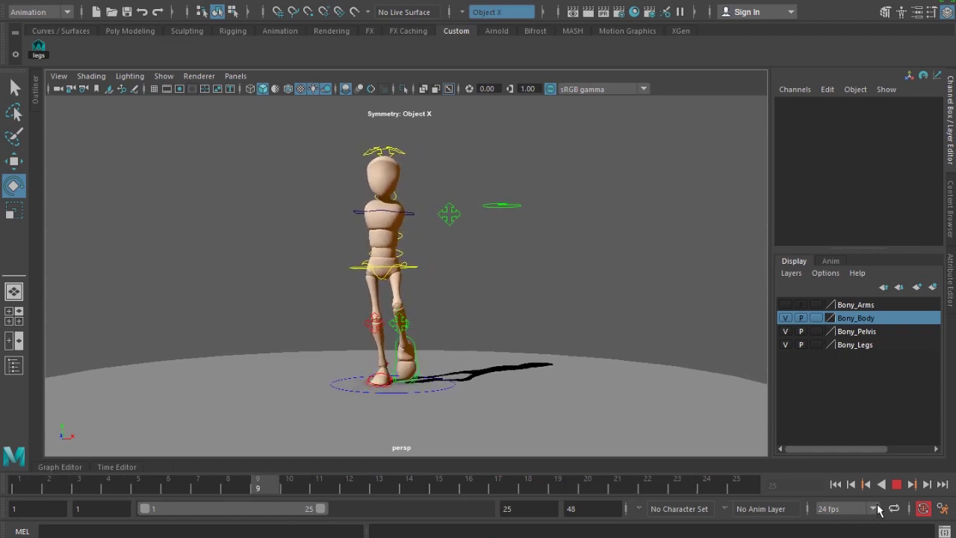
{"action": "left_click", "coordinate": [896, 484]}
- Set the head control's Rotate Z key at frame 13 to 3 on its animation curve
{"action": "left_click", "coordinate": [396, 145]}
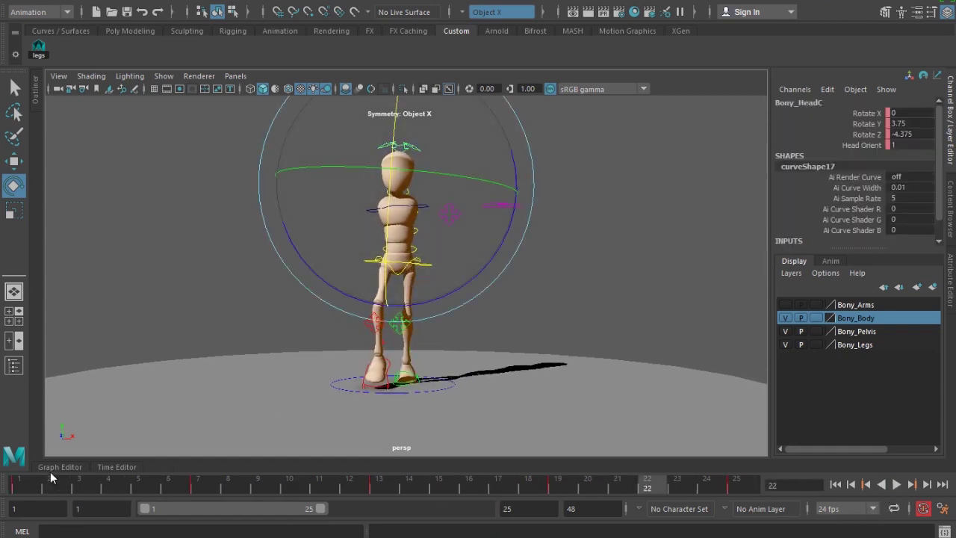
{"action": "left_click", "coordinate": [56, 466]}
{"action": "left_click", "coordinate": [106, 420]}
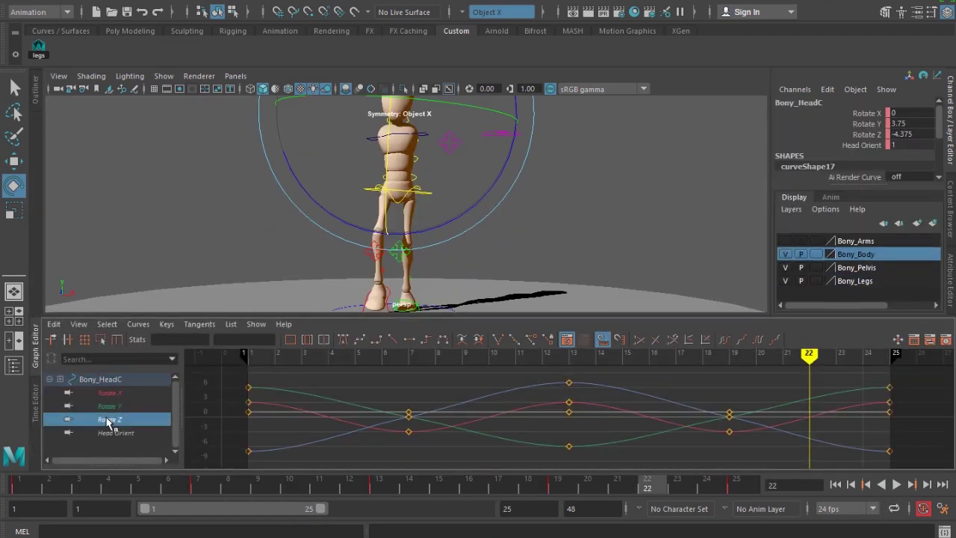
{"action": "left_click", "coordinate": [568, 382]}
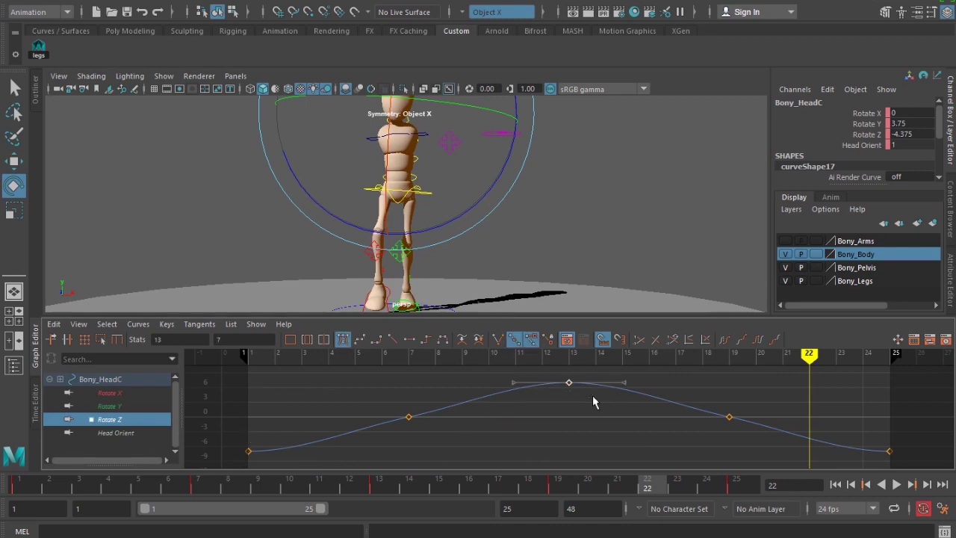
{"action": "left_click_drag", "start_coordinate": [236, 340], "coordinate": [177, 341]}
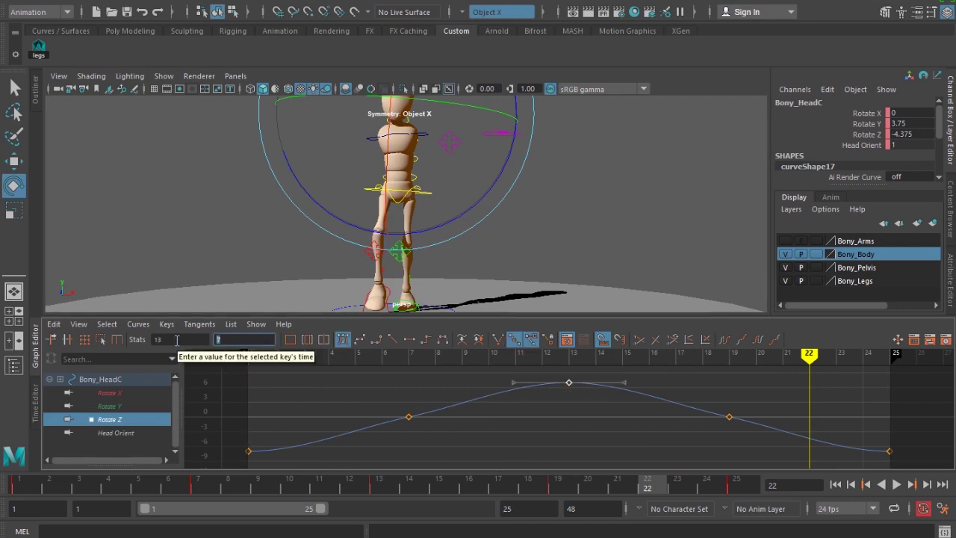
{"action": "key", "text": "Return"}
- Set the head control's Rotate Z keys at frames 1 and 25 to -3
{"action": "left_click", "coordinate": [248, 451]}
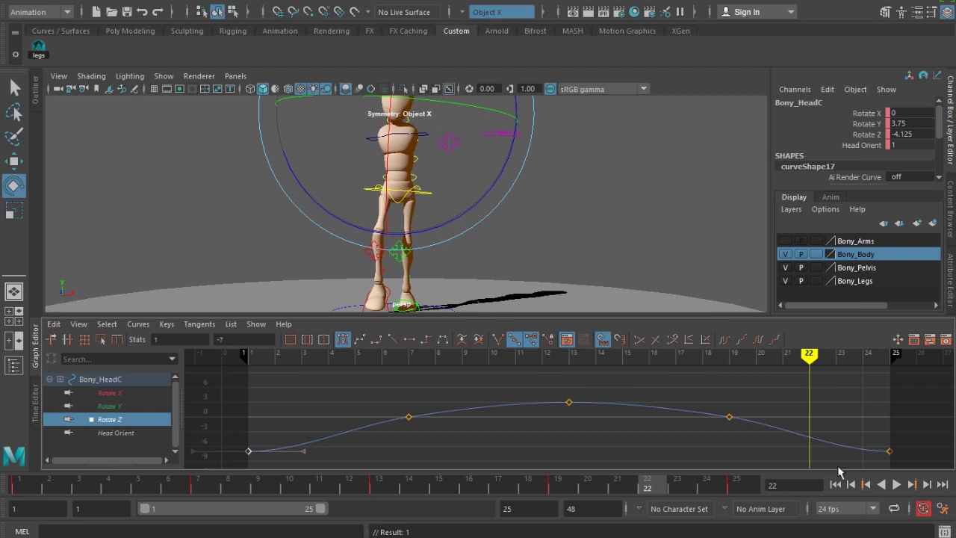
{"action": "left_click_drag", "start_coordinate": [940, 489], "coordinate": [938, 487]}
{"action": "left_click", "coordinate": [219, 339]}
{"action": "type", "text": "-3"}
{"action": "key", "text": "Return"}
- Apply auto tangents to all Rotate Z keys of the head control, deselect it and close the Graph Editor
{"action": "left_click", "coordinate": [417, 455]}
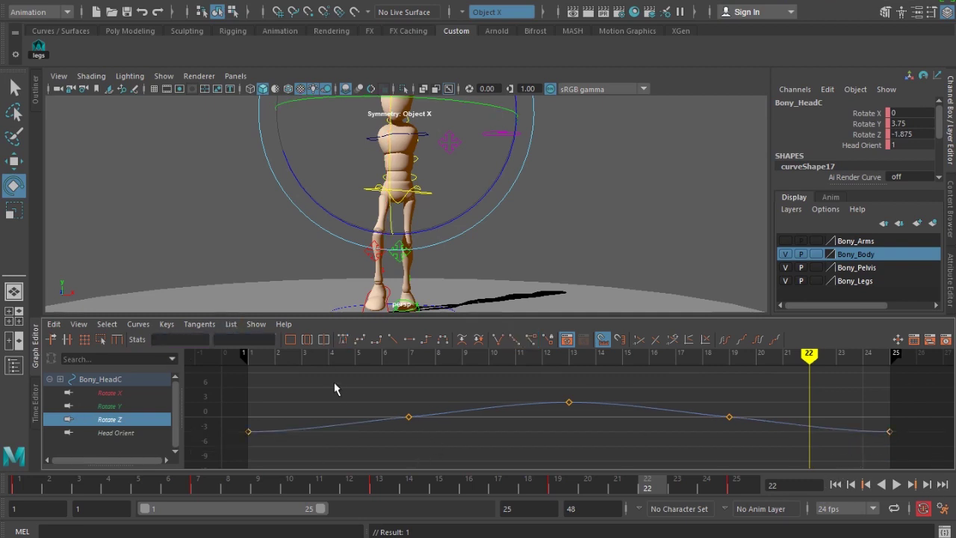
{"action": "left_click_drag", "start_coordinate": [329, 405], "coordinate": [330, 388]}
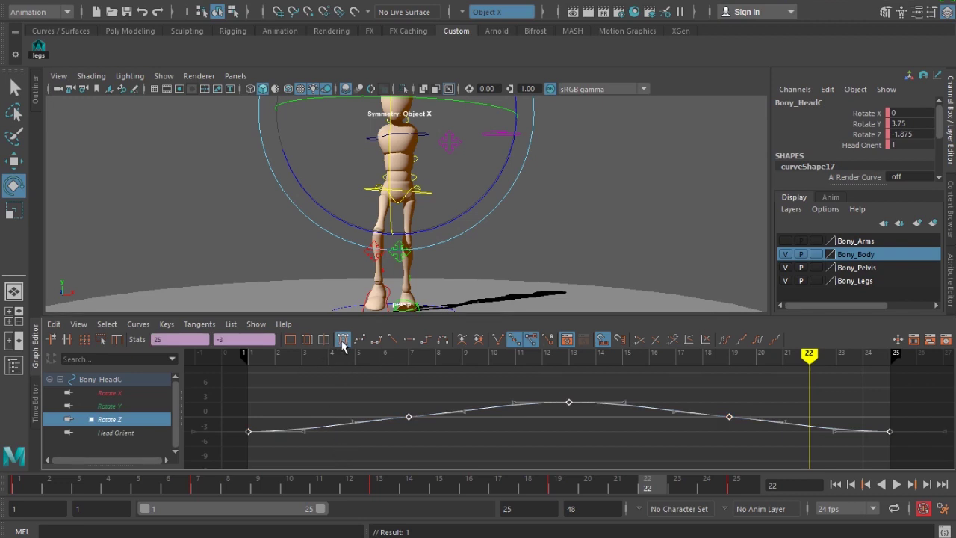
{"action": "left_click", "coordinate": [343, 340]}
{"action": "left_click", "coordinate": [337, 376]}
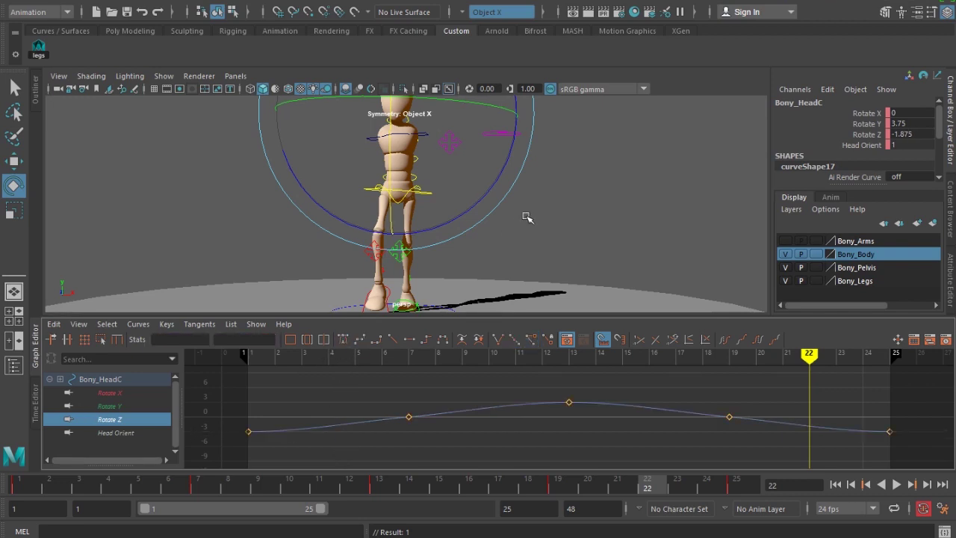
{"action": "left_click", "coordinate": [549, 193]}
{"action": "left_click", "coordinate": [15, 365]}
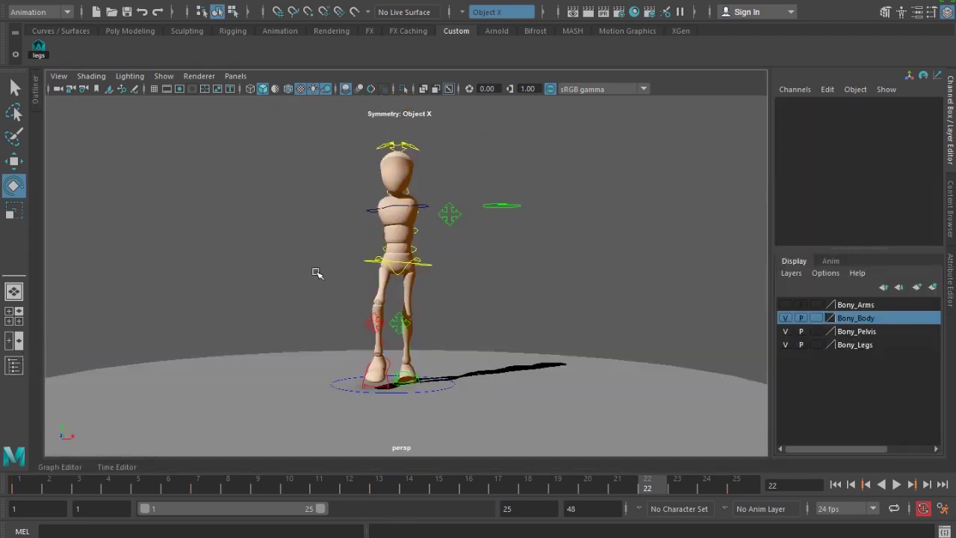
- Hide the NURBS curves, playblast the walk cycle from the front, and close the preview after checking the reduced head tilt
{"action": "left_click", "coordinate": [164, 76]}
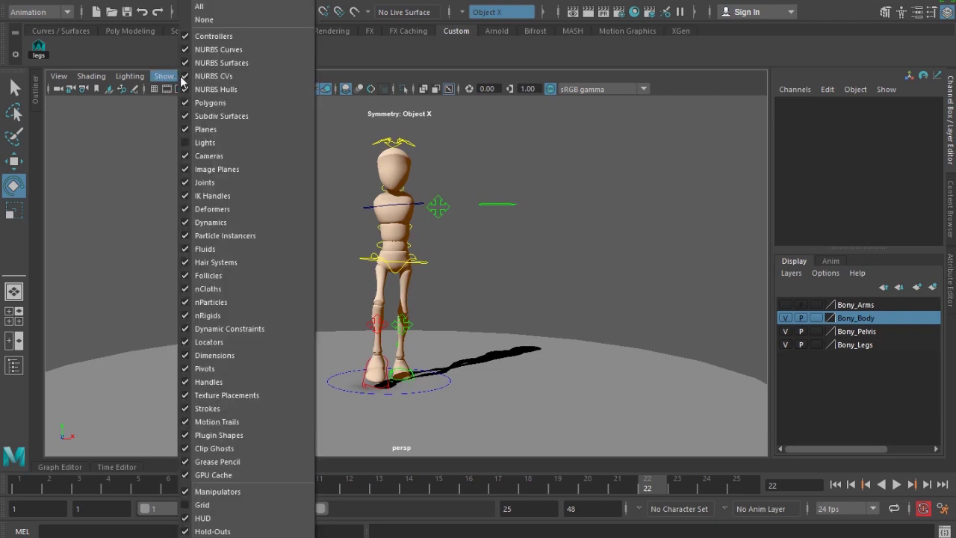
{"action": "left_click", "coordinate": [224, 48]}
{"action": "left_click_drag", "start_coordinate": [305, 264], "coordinate": [313, 307], "text": "alt"}
{"action": "right_click", "coordinate": [517, 484]}
{"action": "left_click", "coordinate": [656, 484]}
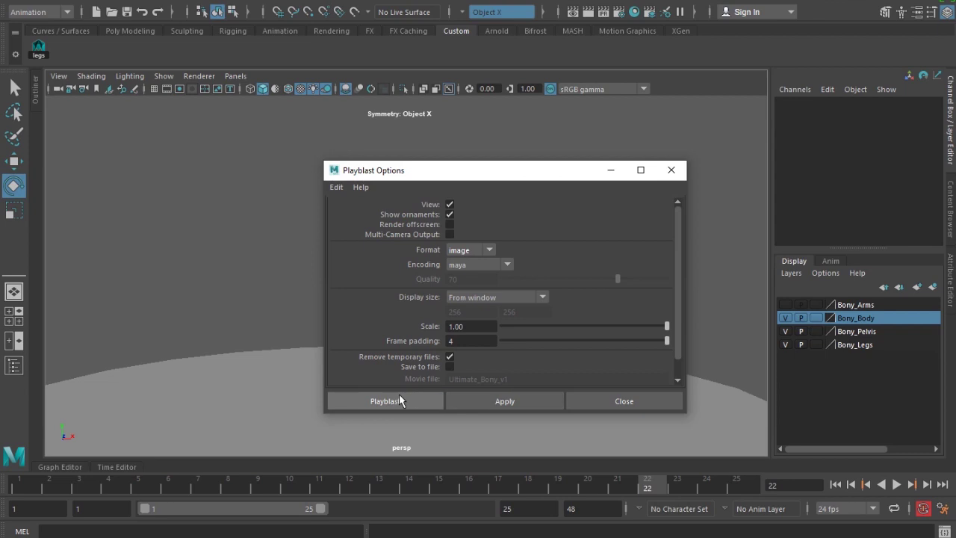
{"action": "left_click", "coordinate": [398, 396]}
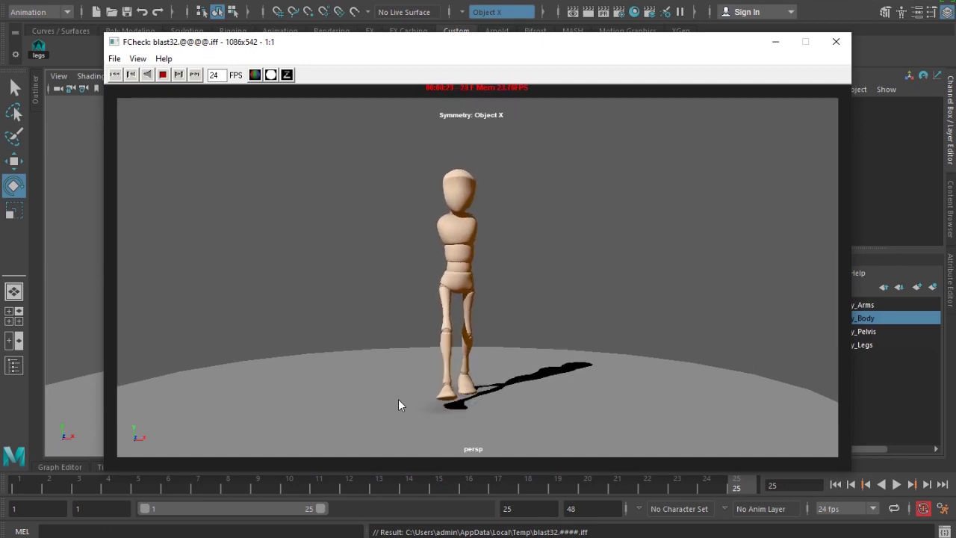
{"action": "left_click", "coordinate": [163, 75]}
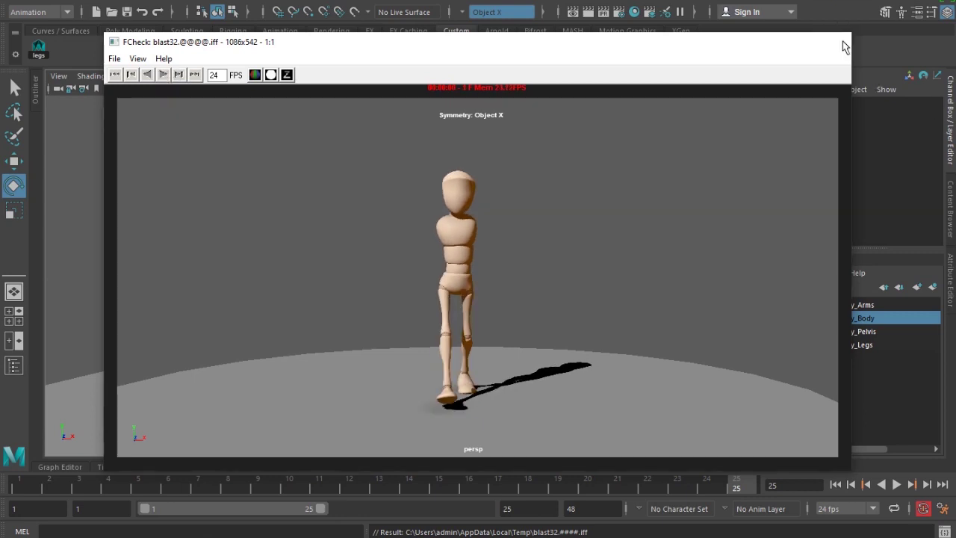
{"action": "left_click", "coordinate": [845, 45]}
- Make the Bony_Arms layer visible and display the NURBS curves again to expose the arm controls
{"action": "left_click", "coordinate": [785, 304]}
{"action": "left_click_drag", "start_coordinate": [470, 301], "coordinate": [192, 96], "text": "alt"}
{"action": "left_click", "coordinate": [164, 77]}
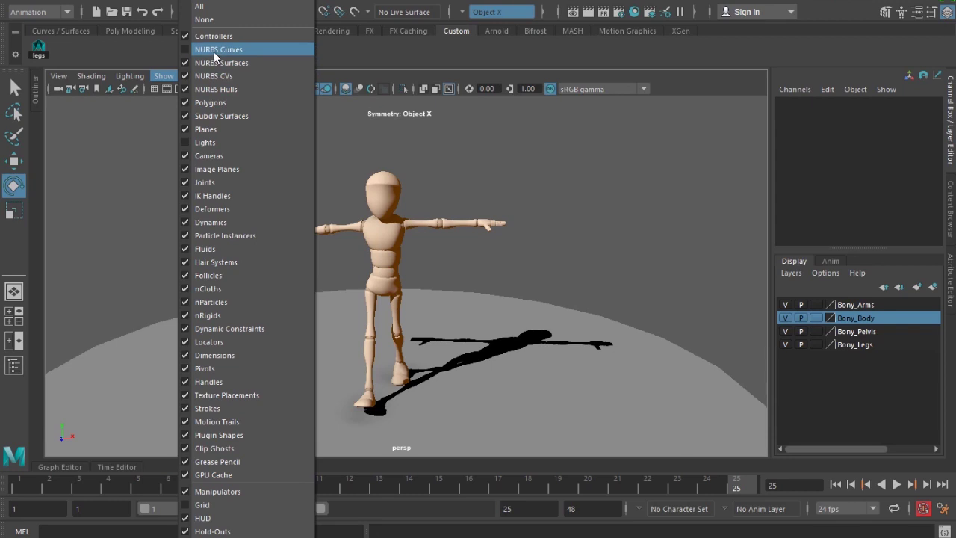
{"action": "left_click", "coordinate": [217, 49]}
{"action": "left_click", "coordinate": [422, 232]}
{"action": "left_click", "coordinate": [628, 253]}
{"action": "left_click_drag", "start_coordinate": [635, 250], "coordinate": [482, 235], "text": "alt"}
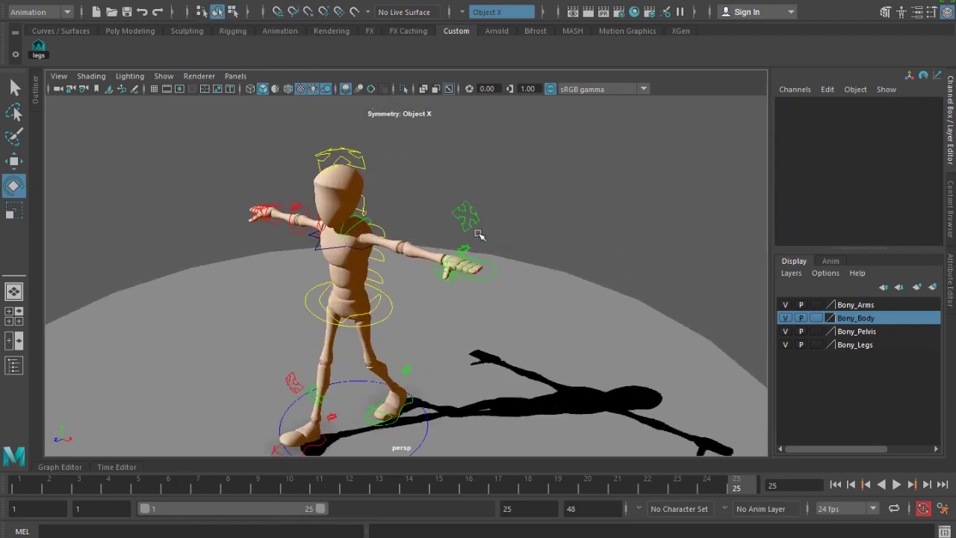
- Test the left arm's Switch Ik Fk attribute by sliding it up and returning it to 0
{"action": "left_click", "coordinate": [469, 245]}
{"action": "left_click", "coordinate": [862, 103]}
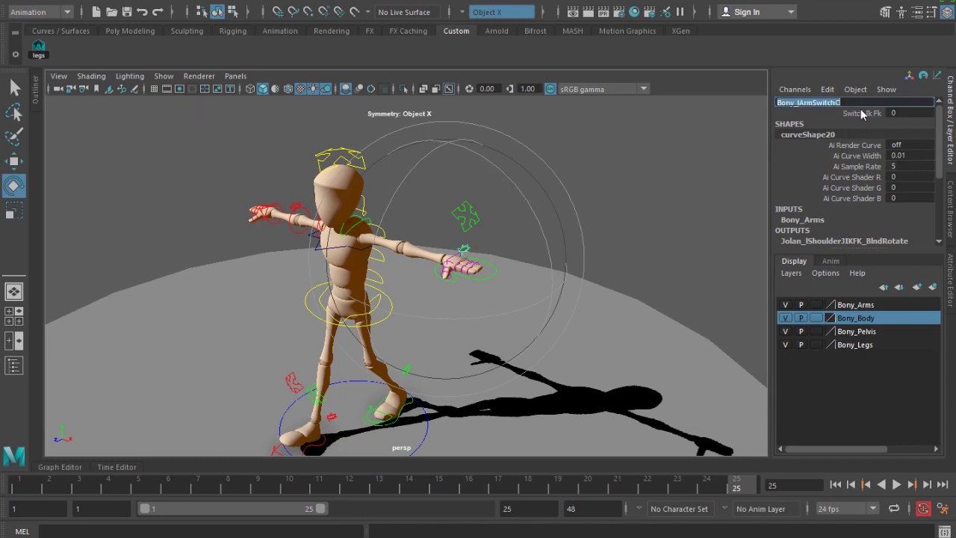
{"action": "left_click", "coordinate": [859, 114]}
{"action": "middle_click_drag", "start_coordinate": [691, 300], "coordinate": [767, 304]}
{"action": "left_click_drag", "start_coordinate": [392, 318], "coordinate": [431, 315], "text": "alt"}
{"action": "middle_click_drag", "start_coordinate": [432, 316], "coordinate": [319, 313]}
{"action": "middle_click_drag", "start_coordinate": [565, 280], "coordinate": [354, 282]}
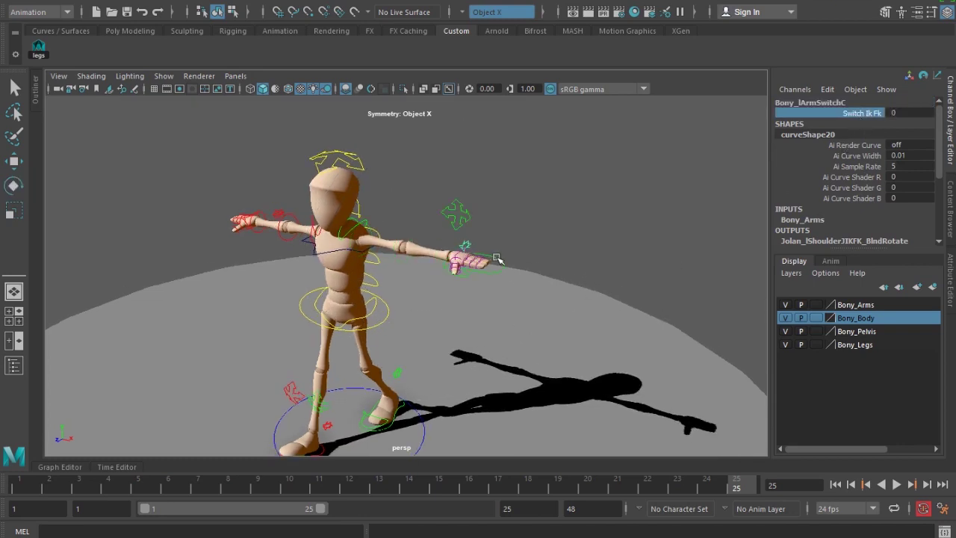
- On the left wrist IK control, try Scale X at 0, restore it to 1, and set Stretch to 0
{"action": "left_click", "coordinate": [496, 259]}
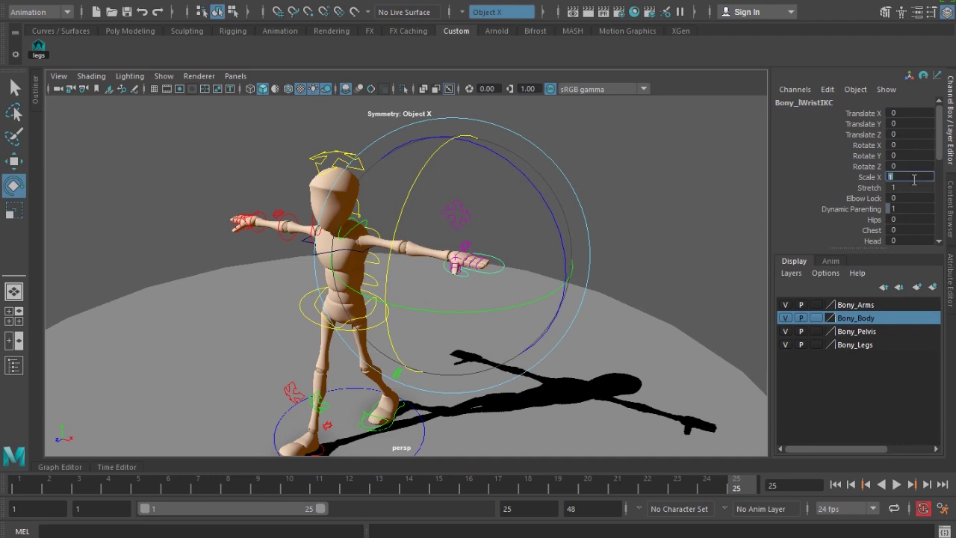
{"action": "key", "text": "Return"}
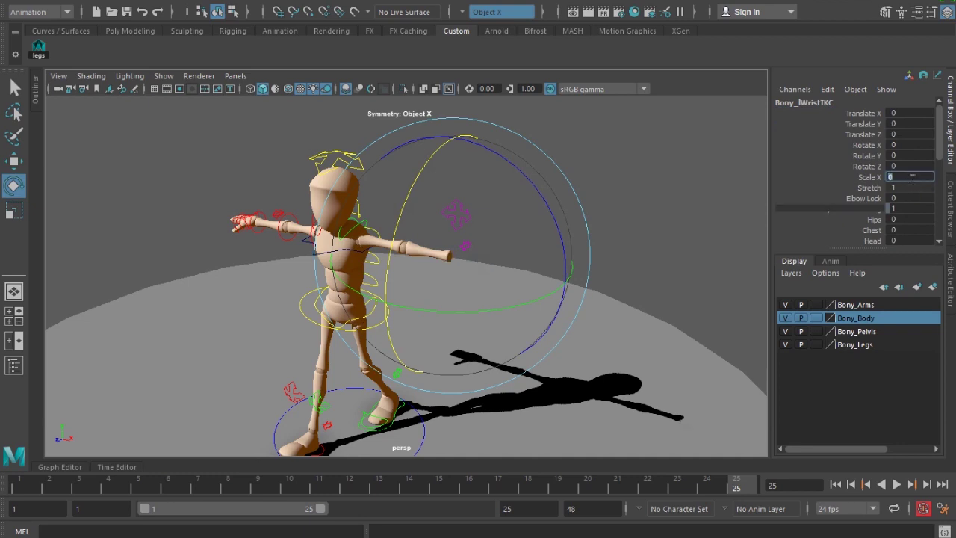
{"action": "key", "text": "Tab"}
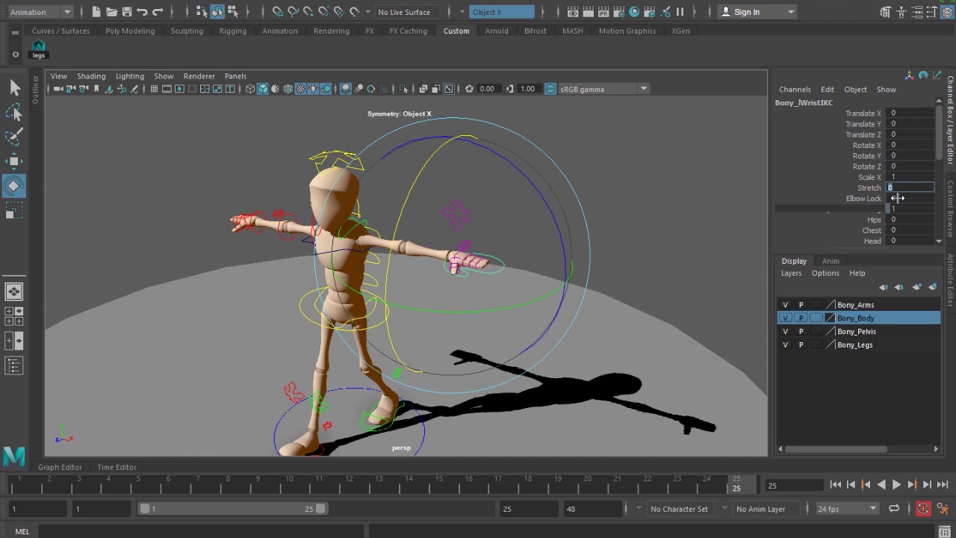
{"action": "left_click", "coordinate": [632, 223]}
- Switch the left arm from IK to FK by setting its Switch Ik Fk attribute to 1
{"action": "left_click", "coordinate": [464, 245]}
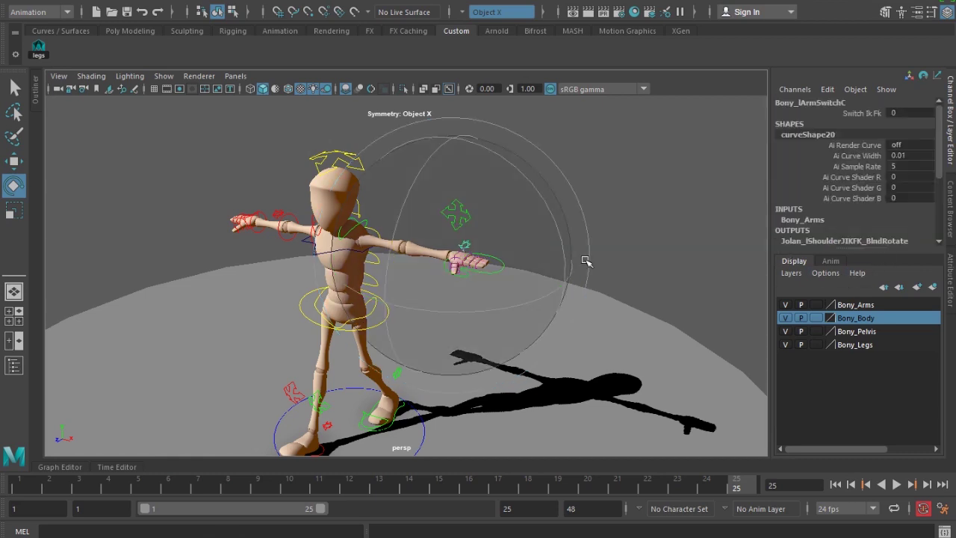
{"action": "left_click", "coordinate": [861, 114]}
{"action": "middle_click_drag", "start_coordinate": [563, 221], "coordinate": [717, 227]}
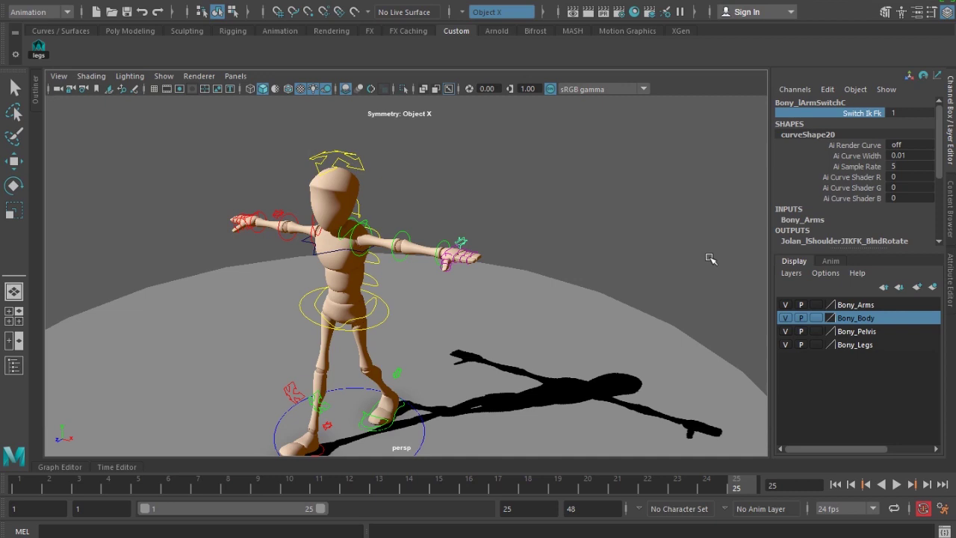
{"action": "left_click_drag", "start_coordinate": [647, 251], "coordinate": [687, 235], "text": "alt"}
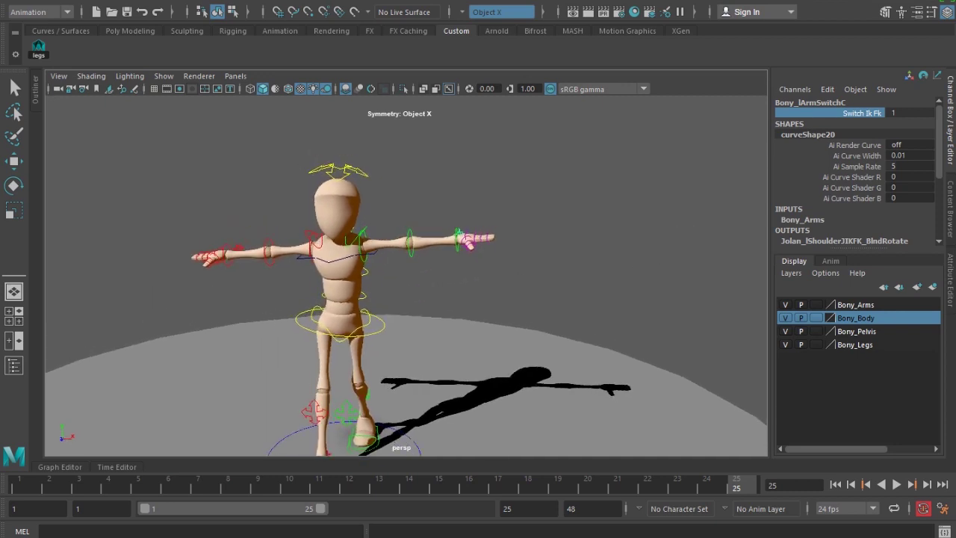
{"action": "left_click_drag", "start_coordinate": [295, 403], "coordinate": [432, 344], "text": "alt"}
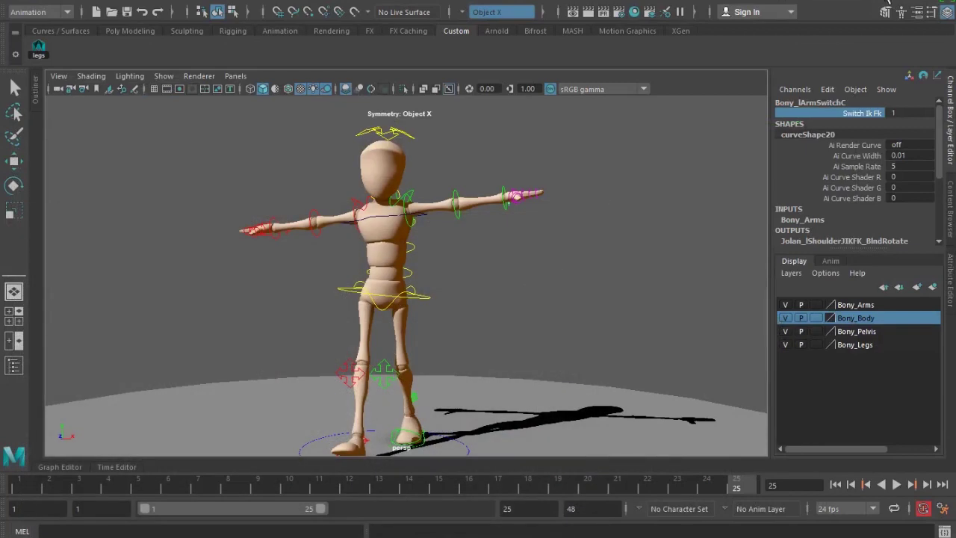
- Rotate the left and right shoulder FK controls about -73 and -69 degrees in Z to lower both arms beside the body
{"action": "left_click_drag", "start_coordinate": [493, 271], "coordinate": [451, 271], "text": "alt"}
{"action": "left_click", "coordinate": [403, 224]}
{"action": "key", "text": "e"}
{"action": "left_click_drag", "start_coordinate": [403, 224], "coordinate": [469, 254], "text": "alt"}
{"action": "left_click", "coordinate": [349, 237]}
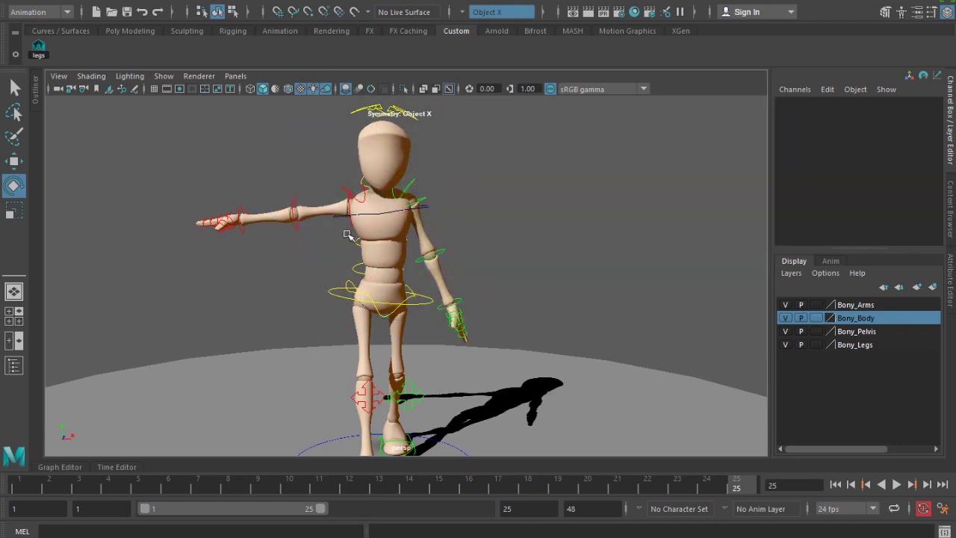
{"action": "left_click", "coordinate": [347, 205]}
{"action": "left_click_drag", "start_coordinate": [453, 140], "coordinate": [332, 136]}
{"action": "left_click", "coordinate": [500, 230]}
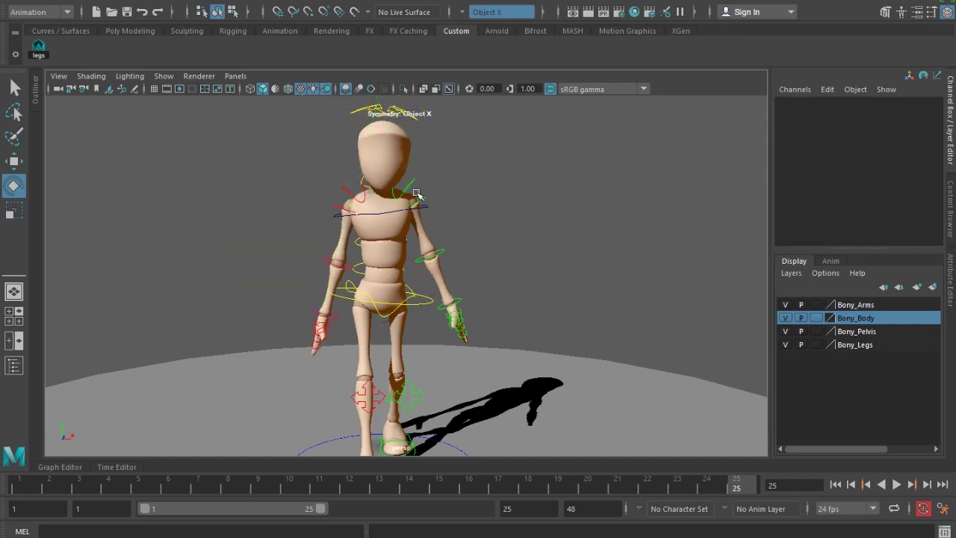
- Set Rotate Z to -75 on both the left and right shoulder FK controls
{"action": "left_click", "coordinate": [424, 200]}
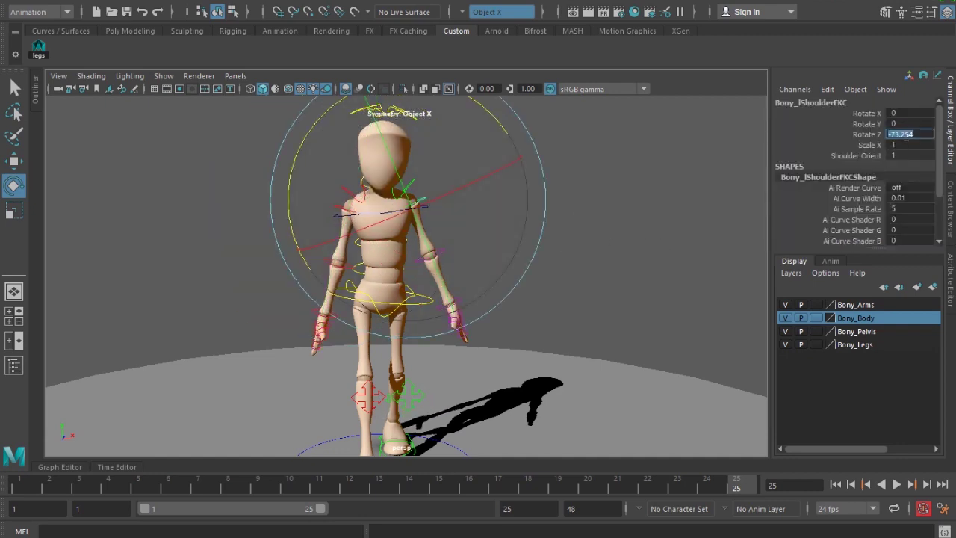
{"action": "left_click", "coordinate": [907, 134]}
{"action": "type", "text": "-75"}
{"action": "key", "text": "Return"}
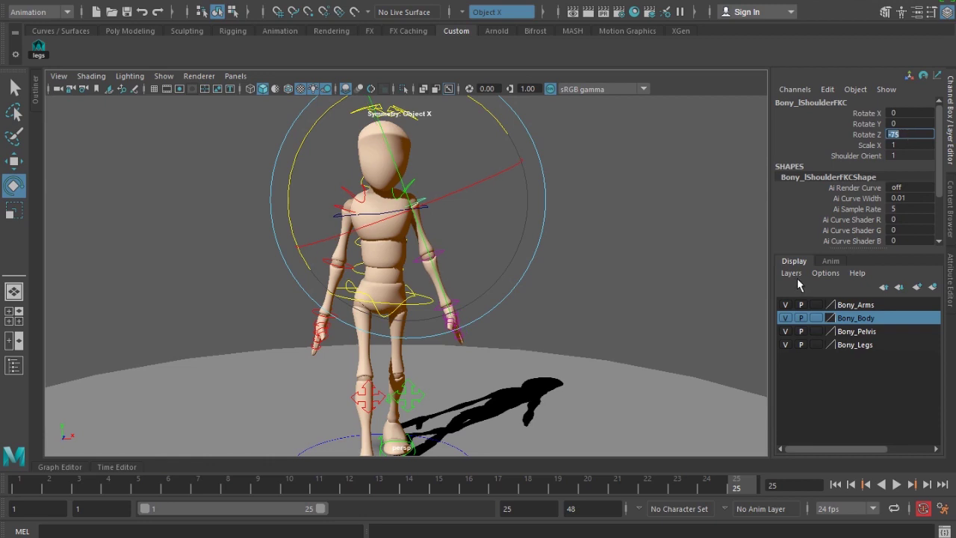
{"action": "left_click", "coordinate": [568, 257]}
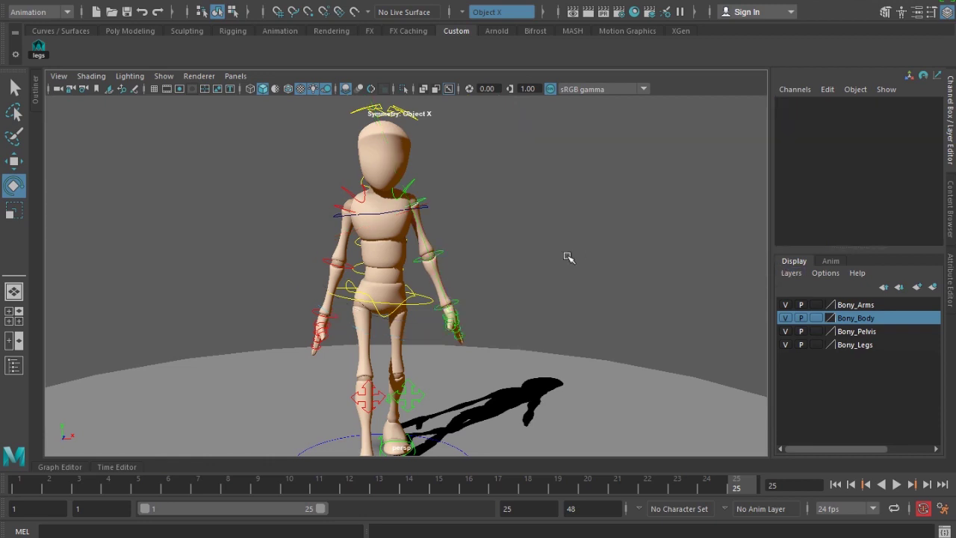
{"action": "left_click", "coordinate": [335, 206]}
{"action": "left_click", "coordinate": [921, 135]}
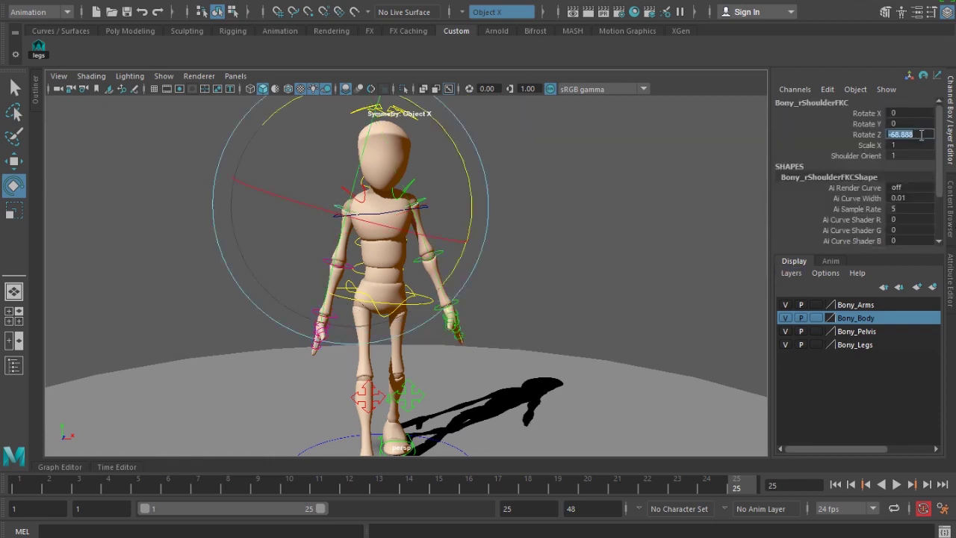
{"action": "key", "text": "Return"}
{"action": "left_click", "coordinate": [604, 248]}
- Hide the NURBS curves, playblast the walk with the lowered arms from the front, and close the preview
{"action": "right_click_drag", "start_coordinate": [536, 264], "coordinate": [428, 271], "text": "alt"}
{"action": "middle_click_drag", "start_coordinate": [428, 270], "coordinate": [426, 278], "text": "alt"}
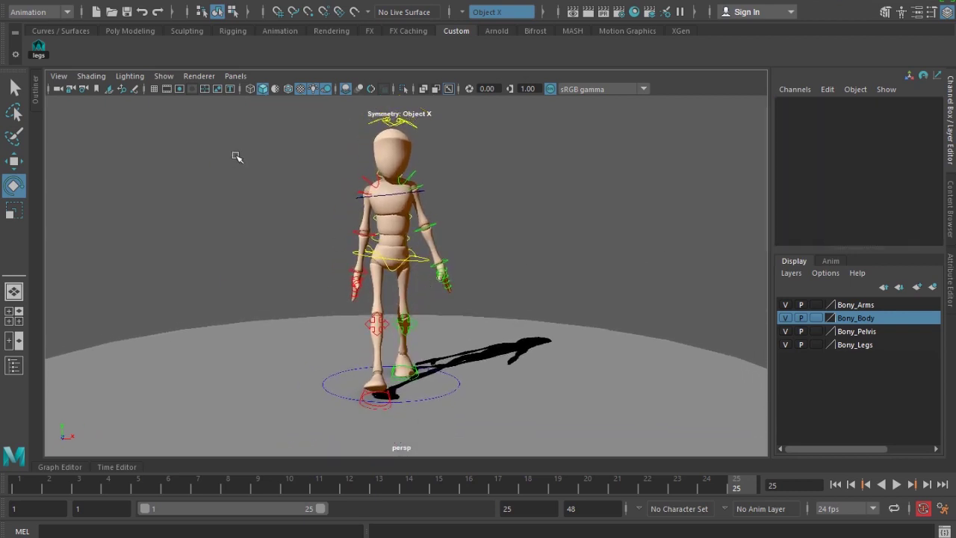
{"action": "left_click", "coordinate": [164, 77]}
{"action": "left_click", "coordinate": [247, 60]}
{"action": "left_click_drag", "start_coordinate": [500, 384], "coordinate": [478, 387], "text": "alt"}
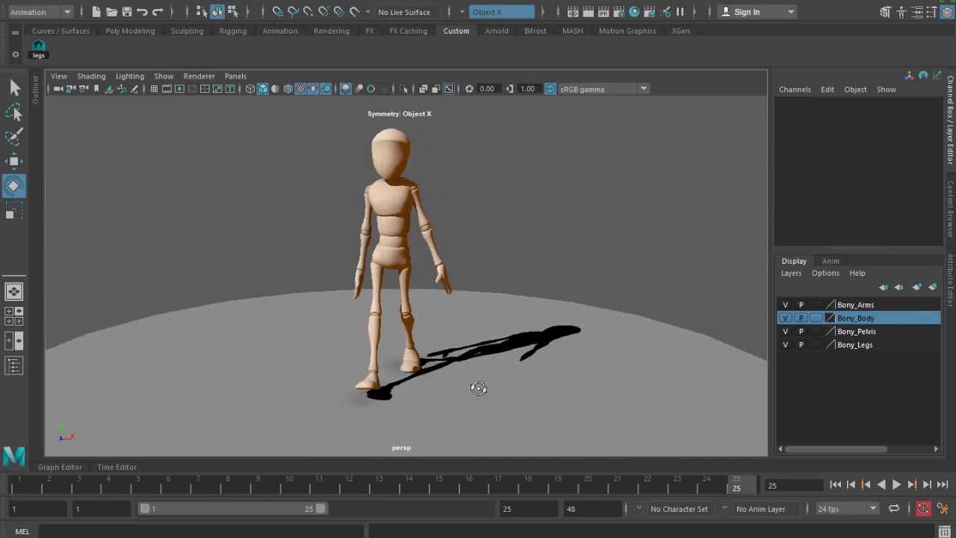
{"action": "right_click", "coordinate": [436, 486]}
{"action": "left_click", "coordinate": [569, 479]}
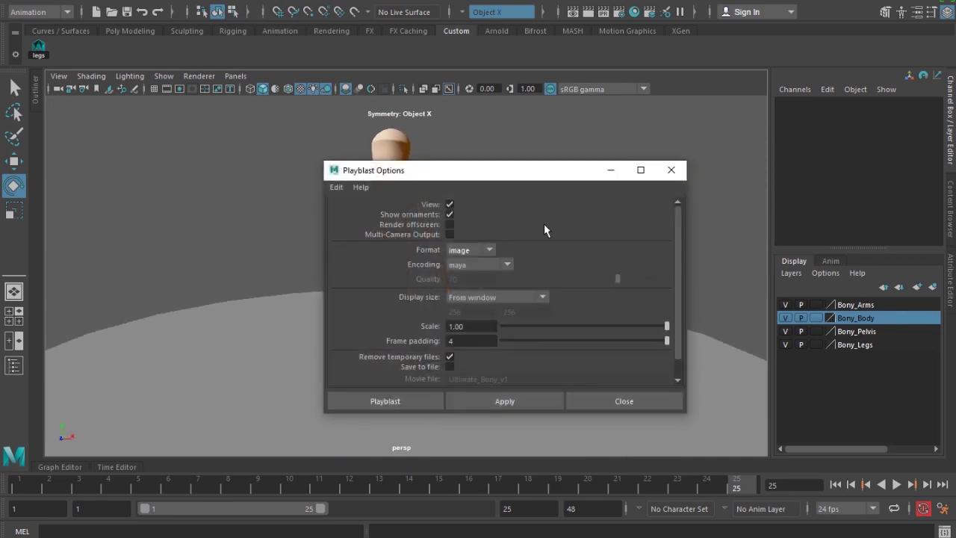
{"action": "left_click_drag", "start_coordinate": [554, 176], "coordinate": [753, 145]}
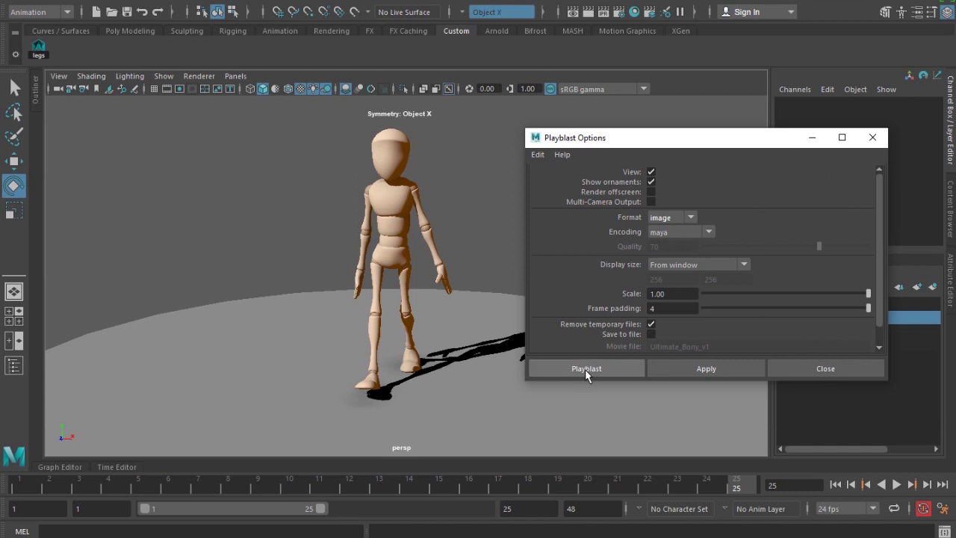
{"action": "left_click", "coordinate": [585, 369]}
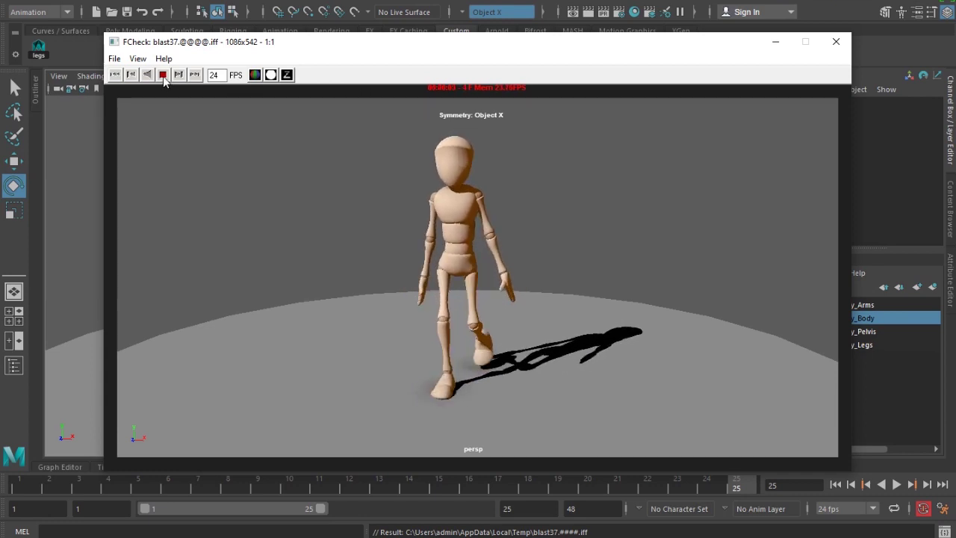
{"action": "left_click", "coordinate": [836, 41]}
- Go to frame 1, orbit to the character's side, and display the NURBS curves again
{"action": "left_click_drag", "start_coordinate": [41, 484], "coordinate": [19, 486]}
{"action": "left_click_drag", "start_coordinate": [538, 294], "coordinate": [314, 240], "text": "alt"}
{"action": "left_click", "coordinate": [163, 76]}
{"action": "left_click", "coordinate": [255, 52]}
- Swing the right arm backward at frame 1 by setting the right shoulder FK control's Rotate Y to 35
{"action": "left_click", "coordinate": [396, 184]}
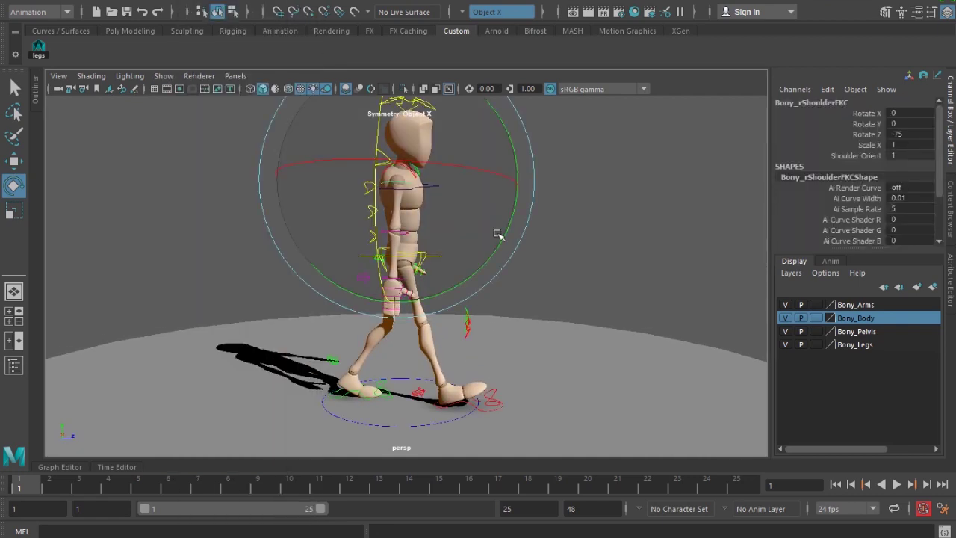
{"action": "left_click_drag", "start_coordinate": [498, 231], "coordinate": [529, 258], "text": "alt"}
{"action": "left_click", "coordinate": [866, 124]}
{"action": "middle_click_drag", "start_coordinate": [747, 224], "coordinate": [614, 234]}
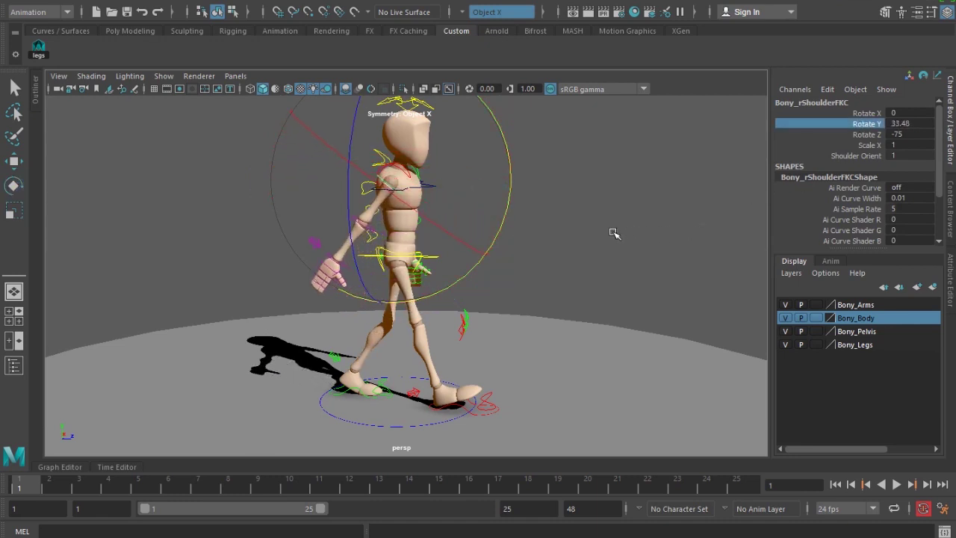
{"action": "key", "text": "ctrl+z"}
{"action": "left_click", "coordinate": [924, 124]}
{"action": "type", "text": "35"}
{"action": "key", "text": "Return"}
{"action": "left_click", "coordinate": [593, 247]}
- Swing the left arm forward at frame 1 by setting the left shoulder FK control's Rotate Y to -30
{"action": "left_click_drag", "start_coordinate": [593, 247], "coordinate": [407, 220], "text": "alt"}
{"action": "left_click", "coordinate": [420, 189]}
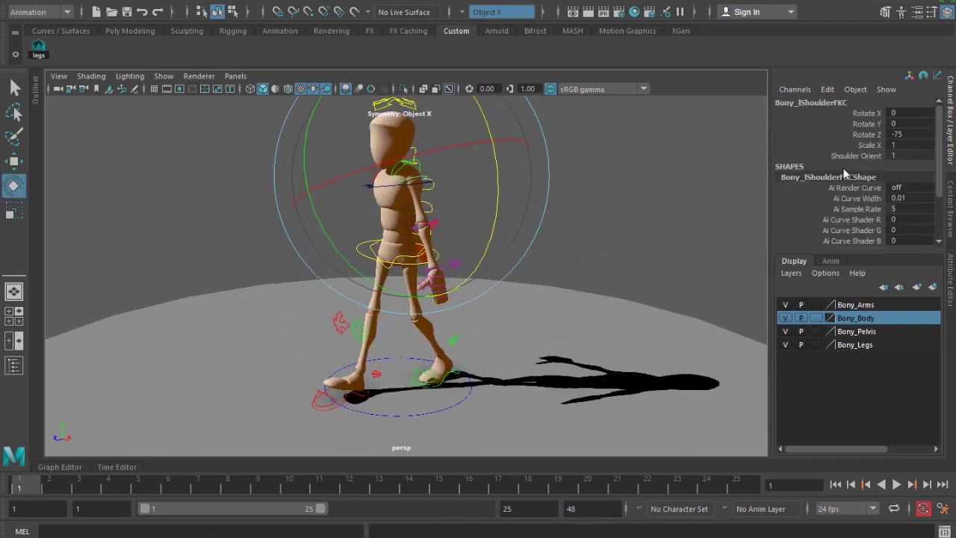
{"action": "left_click", "coordinate": [866, 123]}
{"action": "middle_click_drag", "start_coordinate": [588, 238], "coordinate": [557, 250]}
{"action": "double_click", "coordinate": [912, 124]}
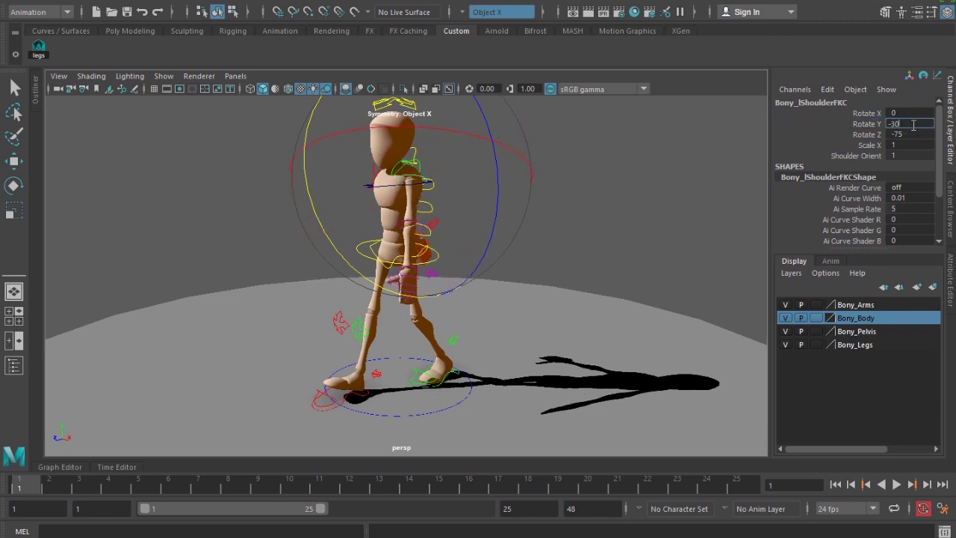
{"action": "key", "text": "Return"}
{"action": "left_click", "coordinate": [523, 220]}
- Select both shoulder FK controls and key their pose at frames 1 and 25
{"action": "left_click_drag", "start_coordinate": [403, 218], "coordinate": [478, 213], "text": "alt"}
{"action": "left_click", "coordinate": [421, 174]}
{"action": "right_click_drag", "start_coordinate": [422, 174], "coordinate": [508, 349], "text": "alt"}
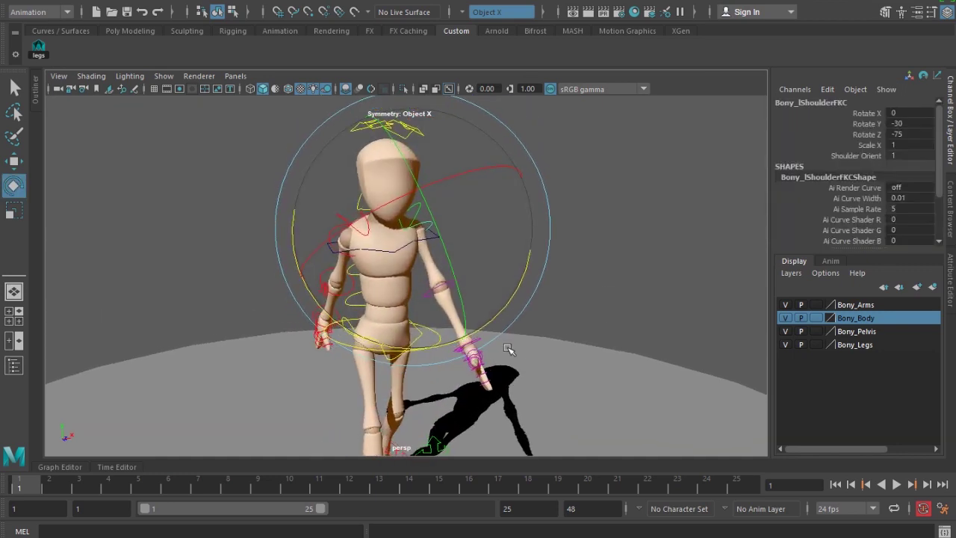
{"action": "key", "text": "q"}
{"action": "left_click", "coordinate": [333, 234], "text": "shift"}
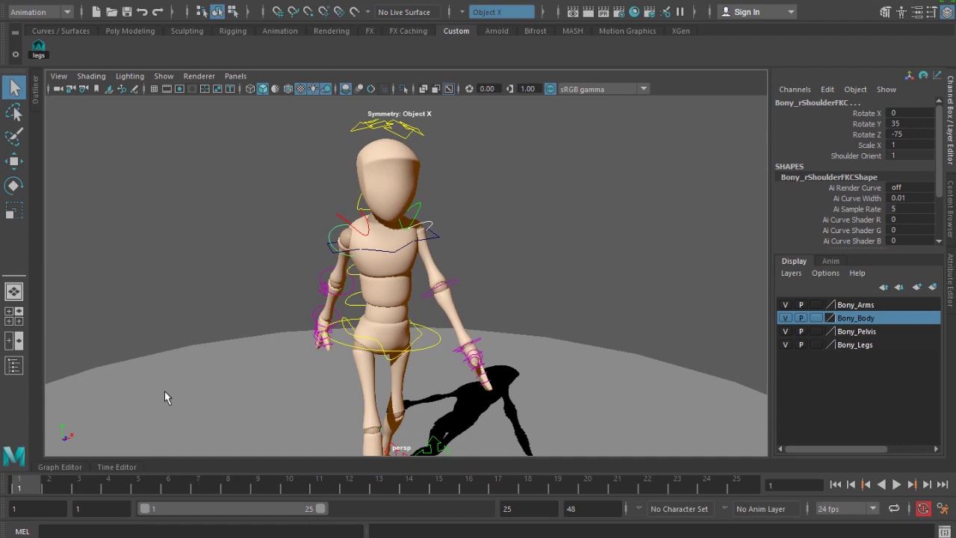
{"action": "left_click", "coordinate": [746, 487]}
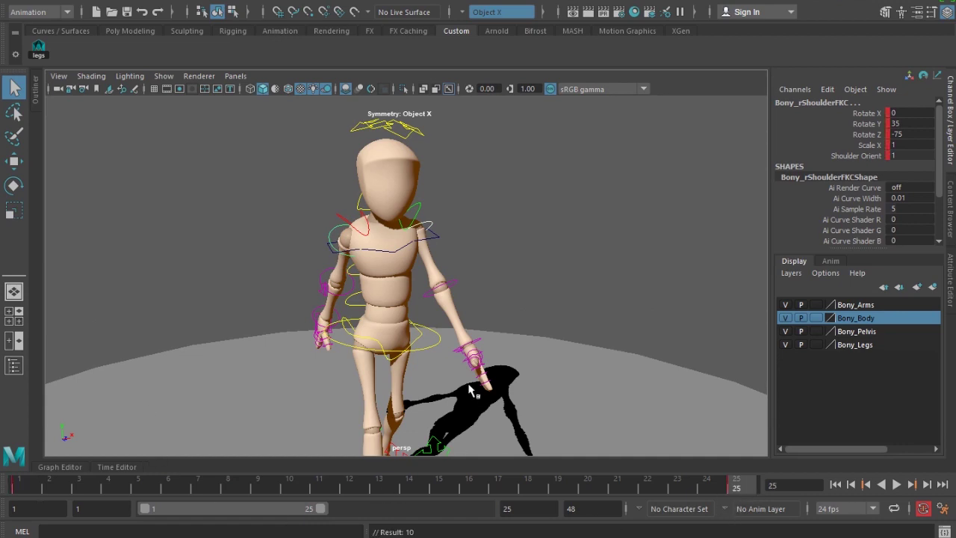
- At frame 13, swing the left arm backward by setting the left shoulder FK control's Rotate Y to 35
{"action": "key", "text": "comma"}
{"action": "left_click_drag", "start_coordinate": [465, 308], "coordinate": [420, 244], "text": "alt"}
{"action": "left_click", "coordinate": [413, 230]}
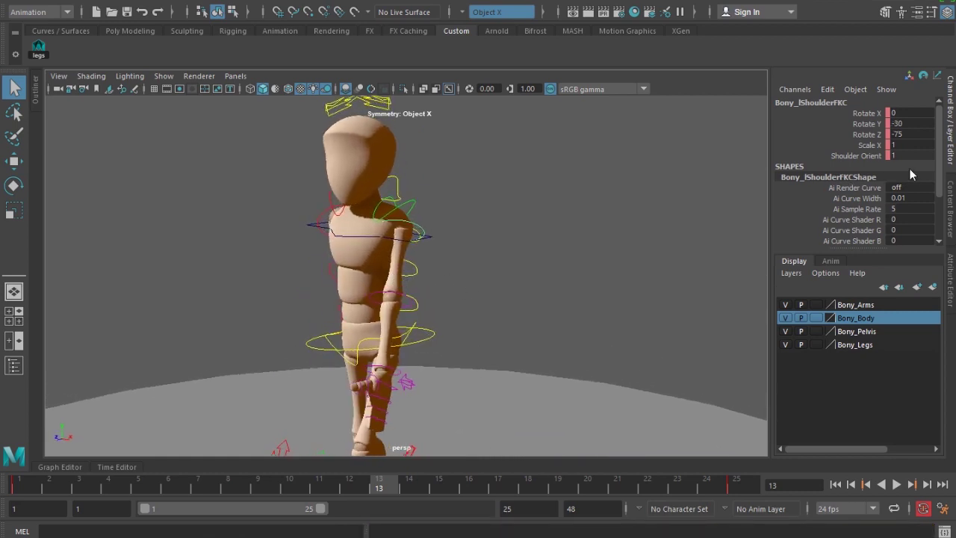
{"action": "left_click", "coordinate": [917, 121]}
{"action": "type", "text": "35"}
{"action": "key", "text": "Return"}
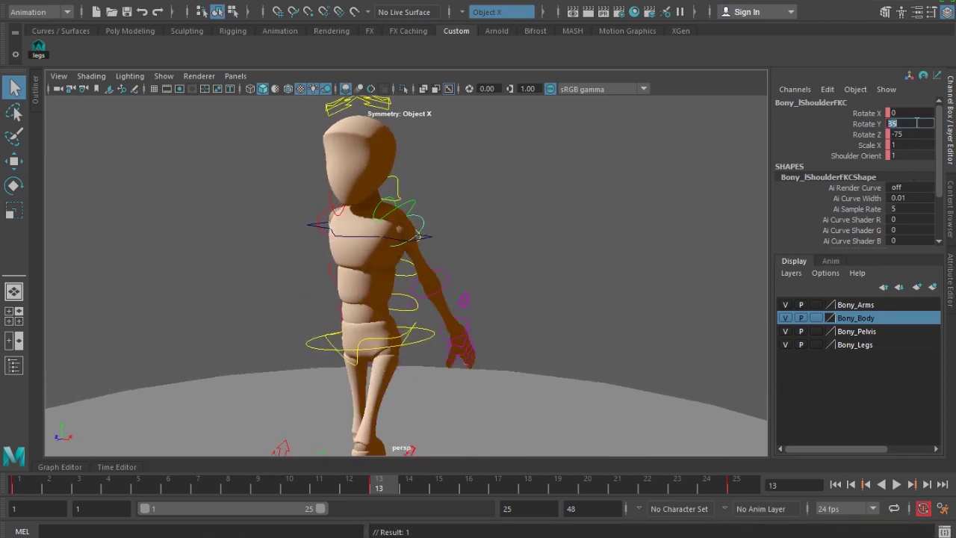
- Set the right shoulder FK control's Rotate Y to -30 at frame 13 and key both shoulder controls there
{"action": "left_click_drag", "start_coordinate": [245, 243], "coordinate": [362, 243], "text": "alt"}
{"action": "left_click", "coordinate": [336, 212]}
{"action": "left_click", "coordinate": [918, 123]}
{"action": "type", "text": "-30"}
{"action": "key", "text": "Return"}
{"action": "left_click_drag", "start_coordinate": [590, 342], "coordinate": [409, 228], "text": "alt"}
{"action": "left_click_drag", "start_coordinate": [297, 234], "coordinate": [313, 216], "text": "alt"}
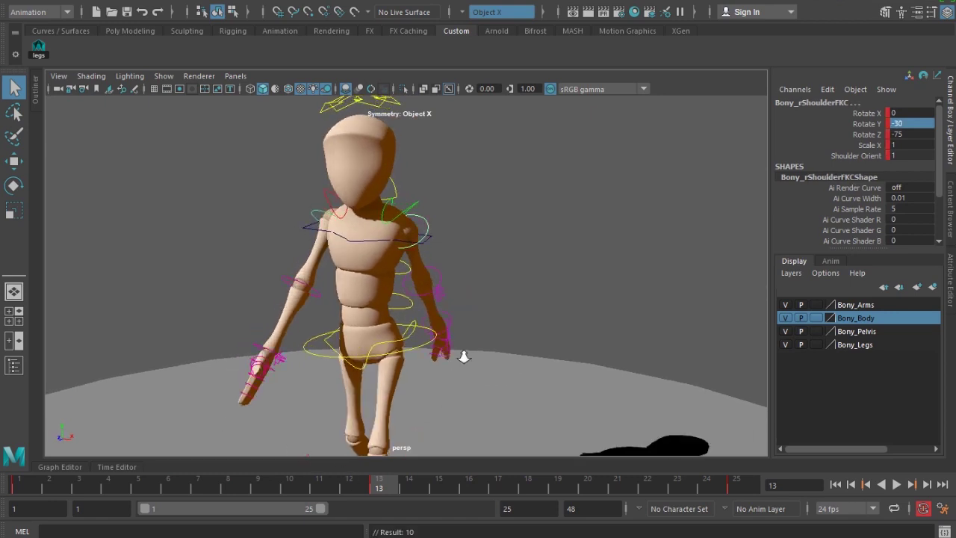
- Hide the NURBS curves and playblast the walk cycle from the side to preview the arm swing
{"action": "scroll", "coordinate": [465, 357], "scroll_direction": "down", "scroll_amount": 4}
{"action": "middle_click_drag", "start_coordinate": [458, 358], "coordinate": [442, 311], "text": "alt"}
{"action": "scroll", "coordinate": [442, 312], "scroll_direction": "down", "scroll_amount": 1}
{"action": "left_click", "coordinate": [163, 77]}
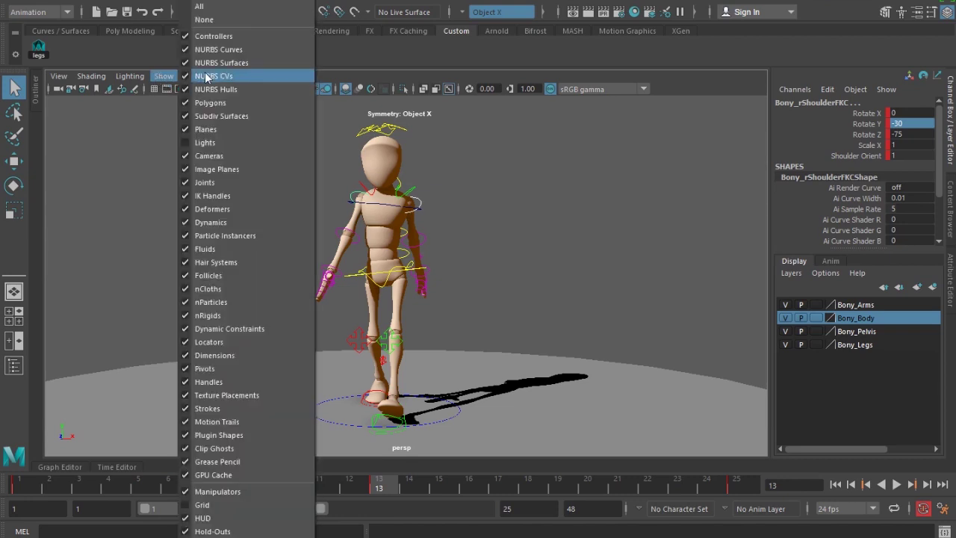
{"action": "left_click", "coordinate": [218, 49]}
{"action": "left_click_drag", "start_coordinate": [355, 240], "coordinate": [532, 351], "text": "alt"}
{"action": "right_click", "coordinate": [549, 488]}
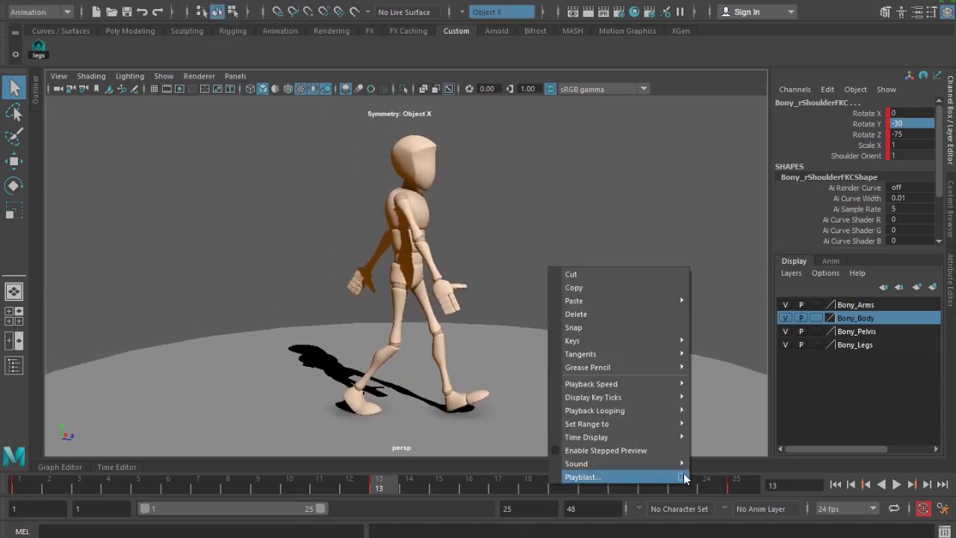
{"action": "left_click", "coordinate": [682, 478]}
{"action": "left_click", "coordinate": [385, 400]}
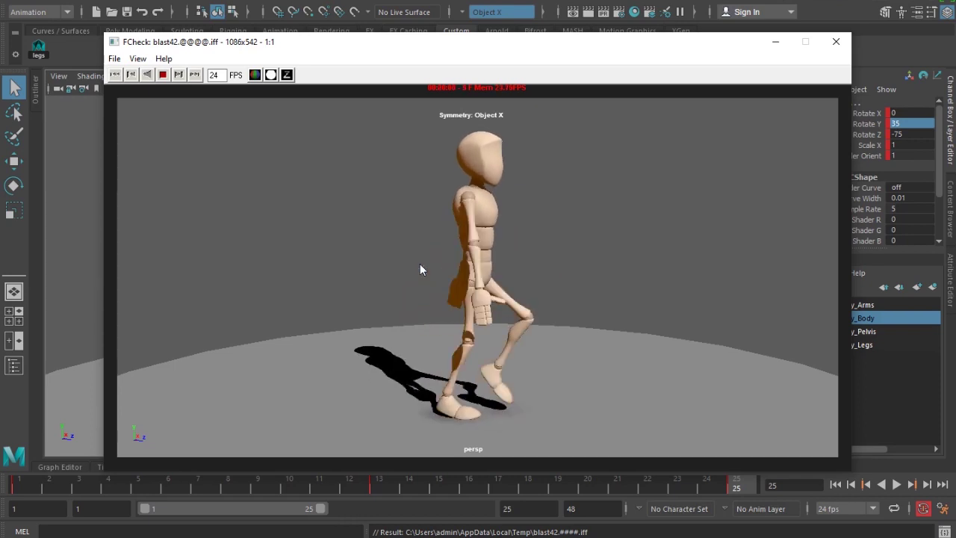
- Stop, scrub and replay the preview to examine the arm swing, then close it
{"action": "left_click", "coordinate": [163, 75]}
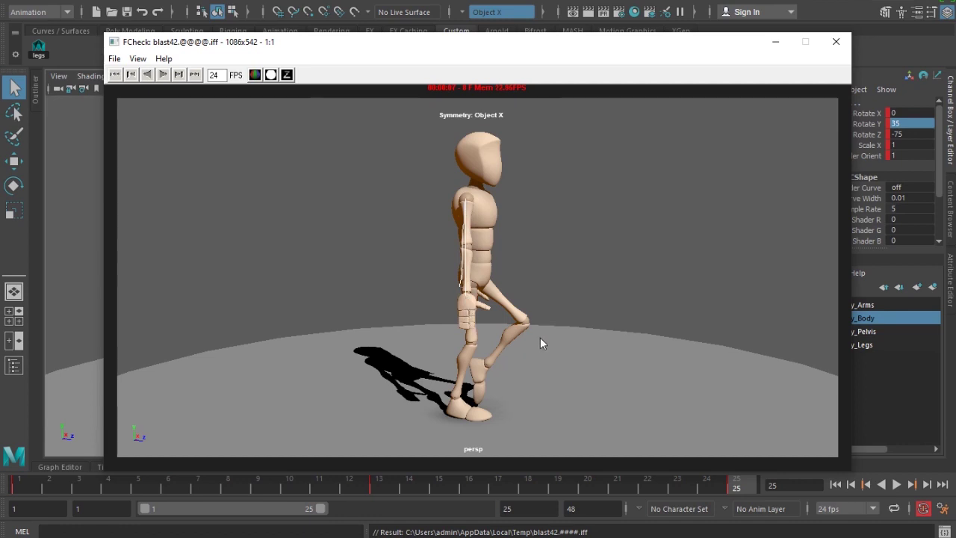
{"action": "left_click_drag", "start_coordinate": [360, 251], "coordinate": [157, 233]}
{"action": "left_click_drag", "start_coordinate": [216, 245], "coordinate": [733, 318]}
{"action": "left_click", "coordinate": [163, 74]}
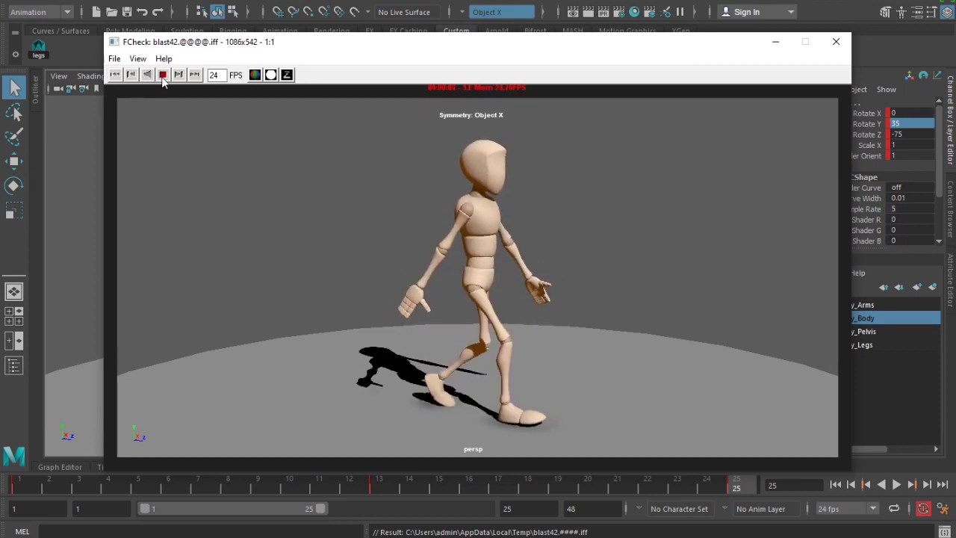
{"action": "left_click", "coordinate": [163, 75]}
{"action": "left_click", "coordinate": [835, 42]}
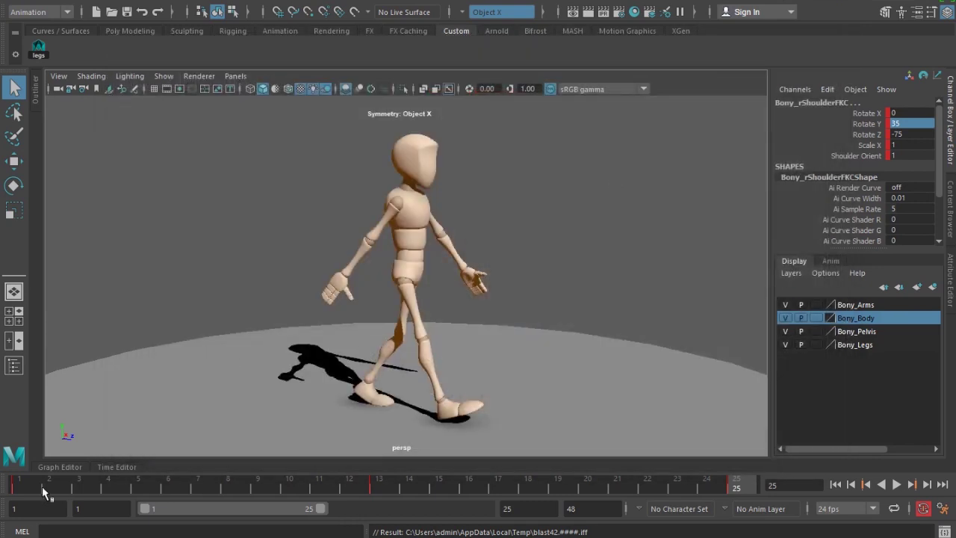
- Go to frame 1 and show the NURBS curves in the viewport again
{"action": "left_click", "coordinate": [12, 484]}
{"action": "left_click", "coordinate": [163, 75]}
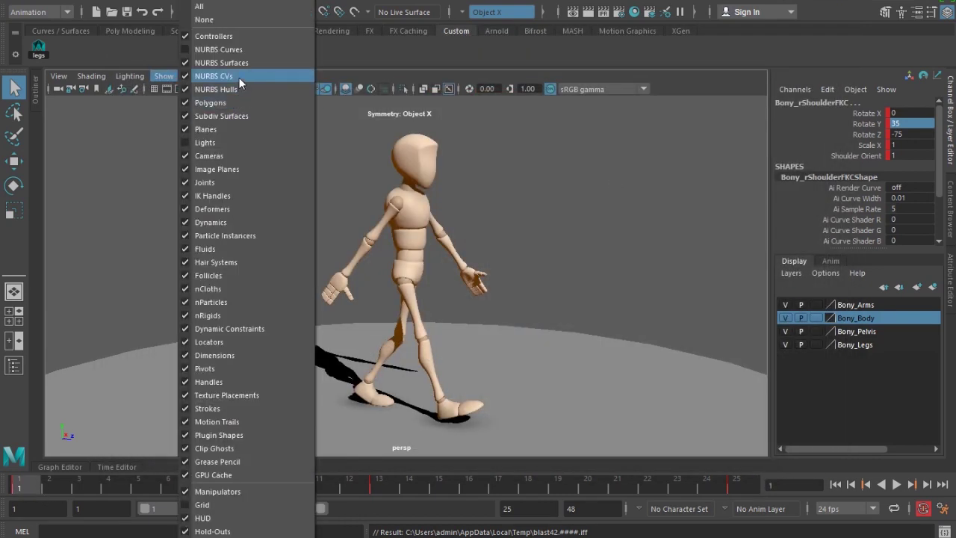
{"action": "left_click", "coordinate": [246, 51]}
- Bend the right elbow at frame 1 by setting the right elbow FK control's Rotate Y to -25
{"action": "left_click", "coordinate": [361, 241]}
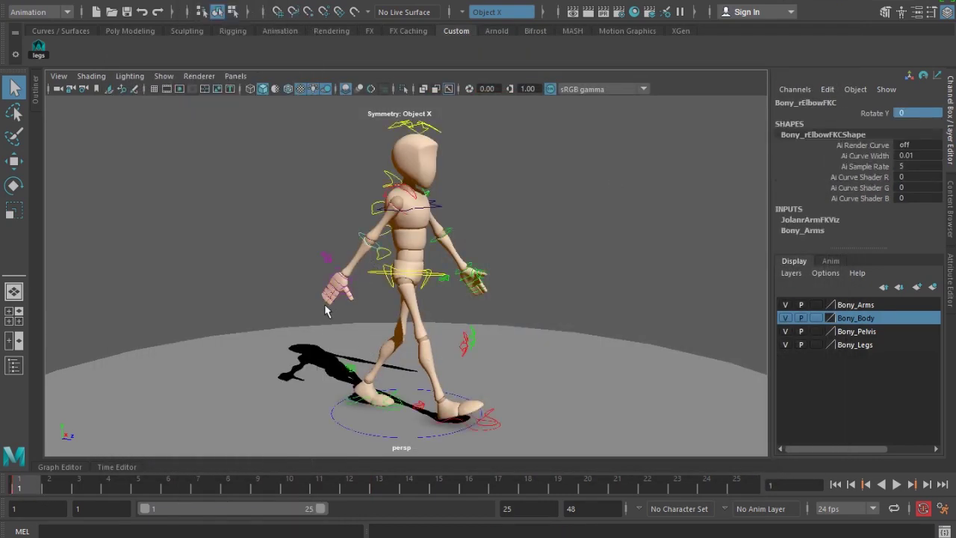
{"action": "left_click", "coordinate": [885, 114]}
{"action": "middle_click_drag", "start_coordinate": [373, 297], "coordinate": [886, 318]}
{"action": "key", "text": "ctrl+z"}
{"action": "double_click", "coordinate": [917, 112]}
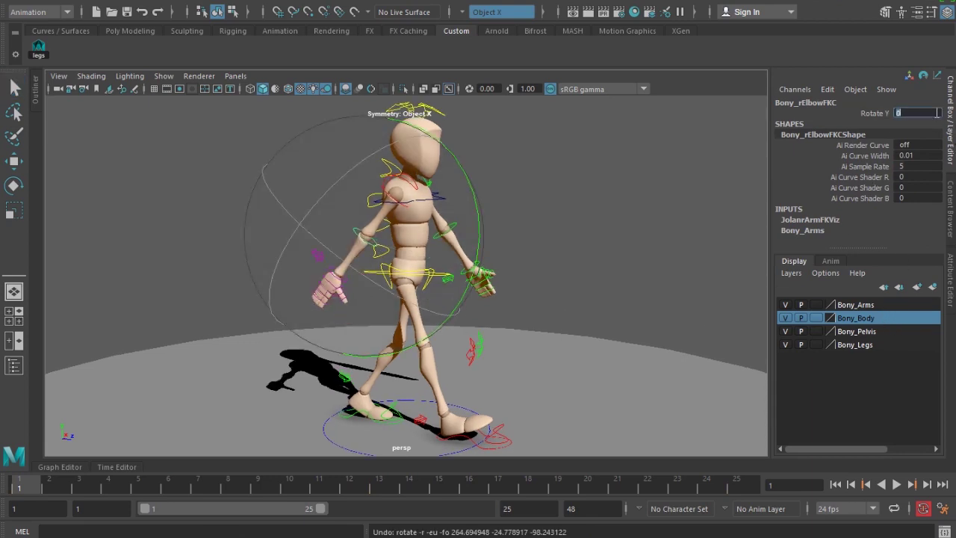
{"action": "type", "text": "-25"}
{"action": "key", "text": "Return"}
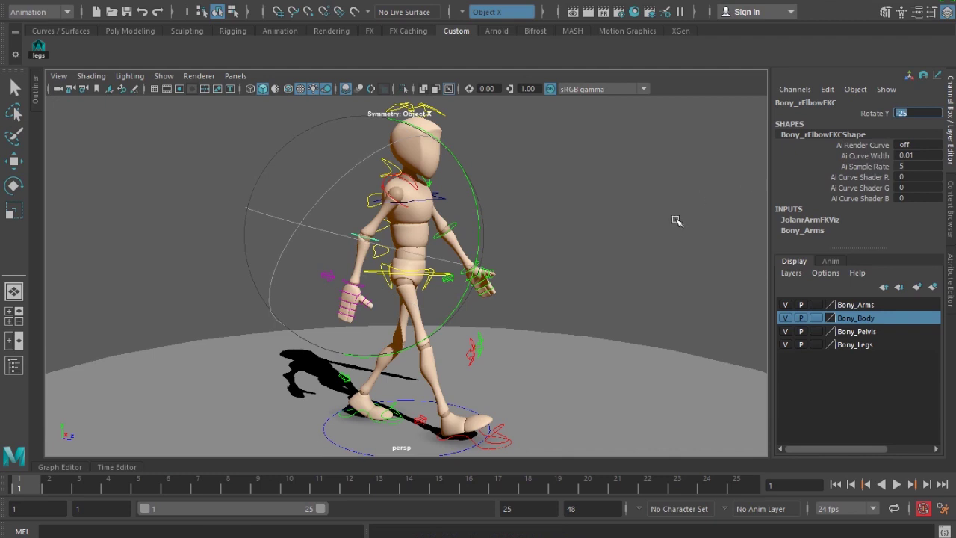
- Bend the left elbow forward by setting the left elbow FK control's Rotate Y to -25
{"action": "left_click", "coordinate": [631, 235]}
{"action": "left_click", "coordinate": [456, 225]}
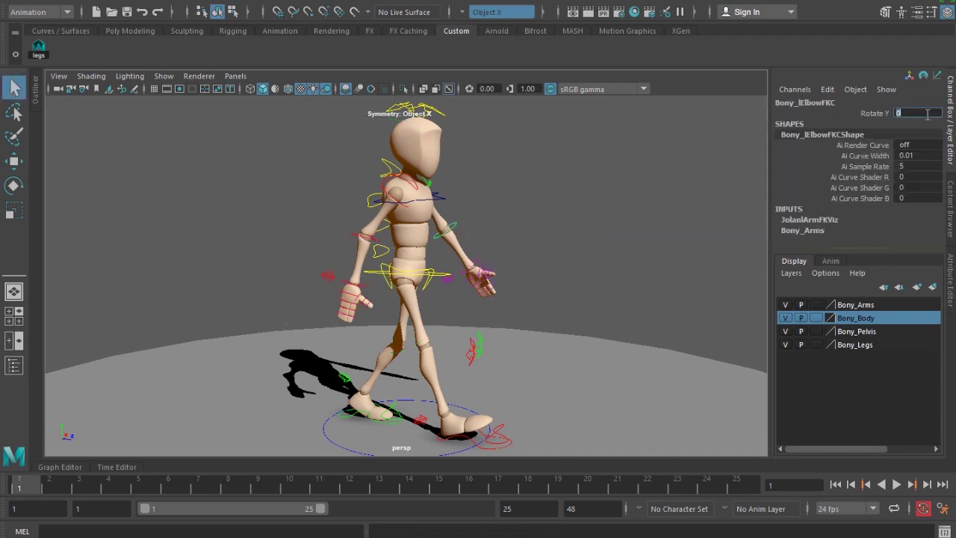
{"action": "type", "text": "25"}
{"action": "key", "text": "Return"}
{"action": "type", "text": "-25"}
{"action": "key", "text": "Return"}
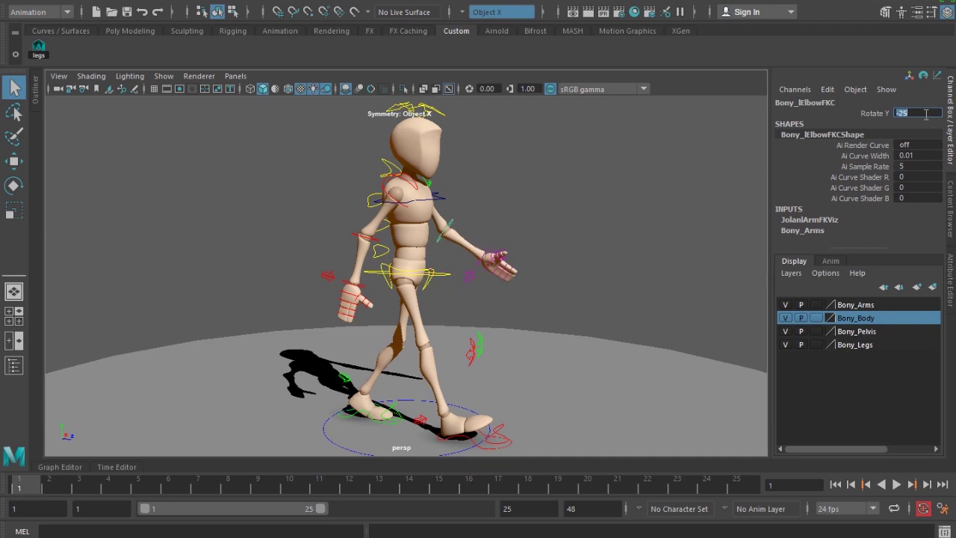
- Select both elbow FK controls and key their bend at frames 1, 25 and 13
{"action": "left_click", "coordinate": [407, 230]}
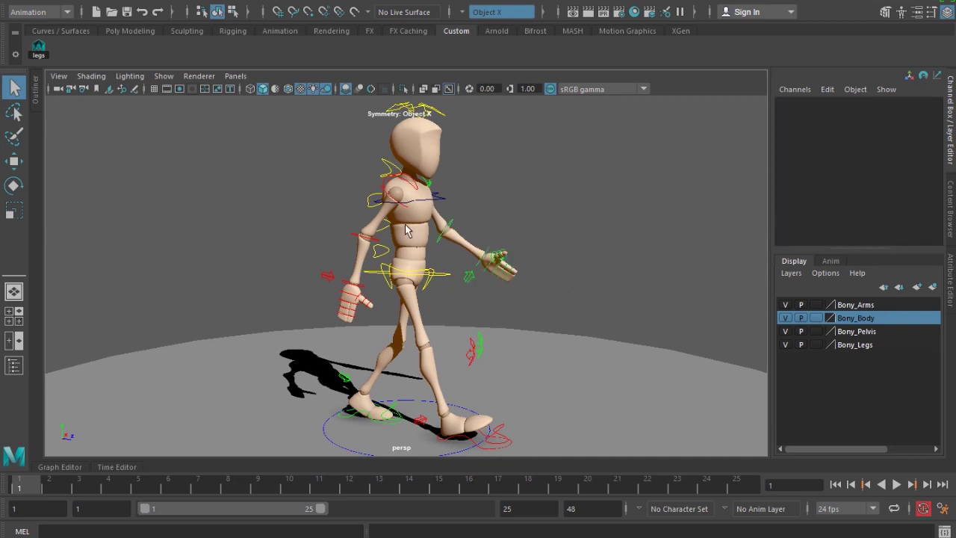
{"action": "left_click", "coordinate": [451, 226]}
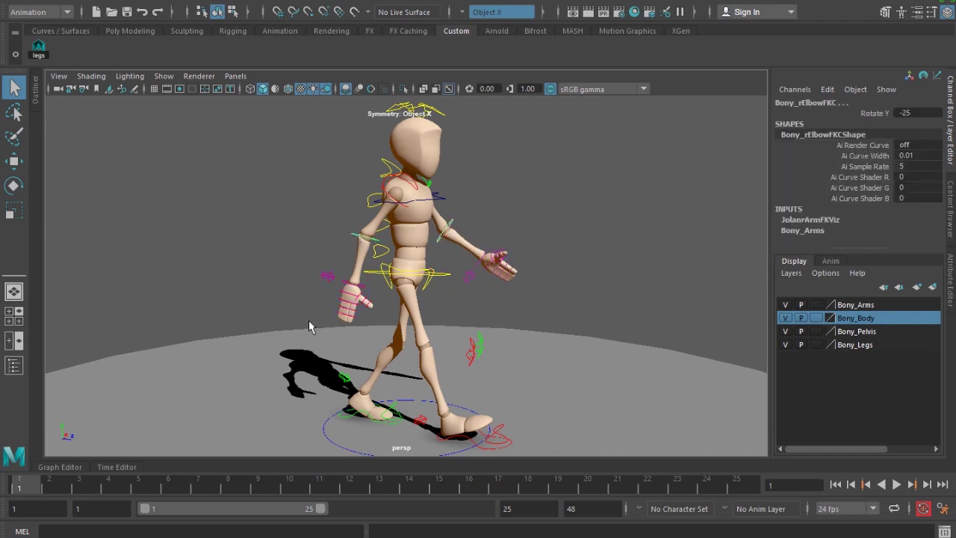
{"action": "left_click", "coordinate": [755, 491]}
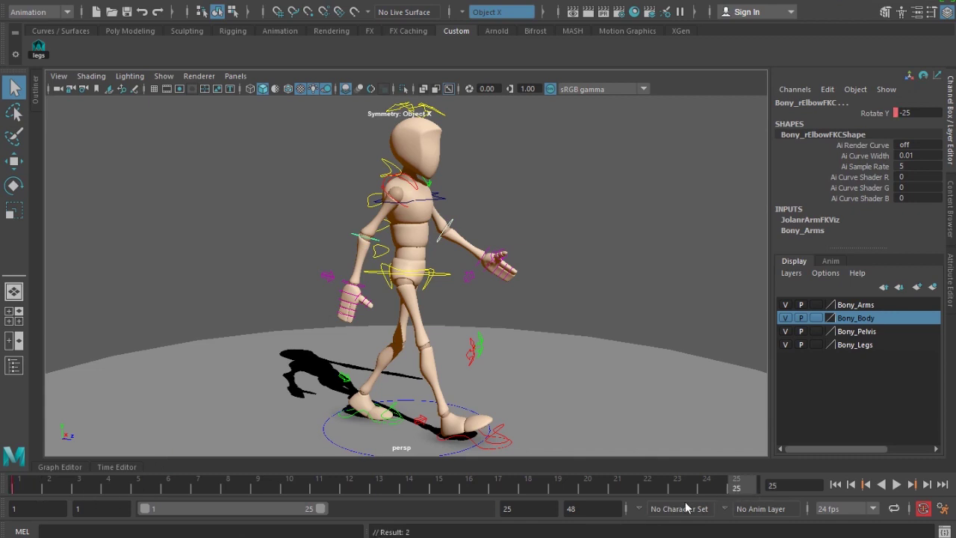
{"action": "left_click", "coordinate": [381, 487]}
{"action": "key", "text": "s"}
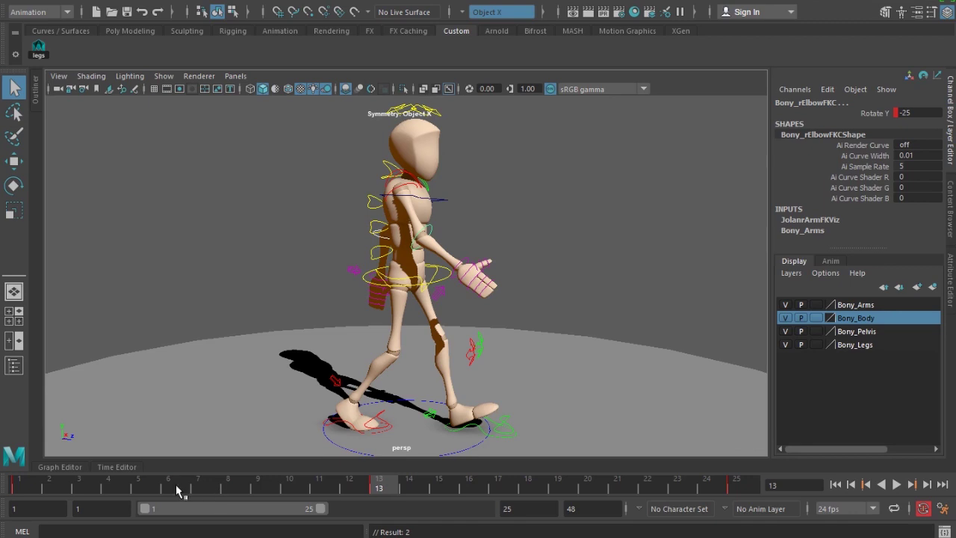
- Set both elbow FK controls' Rotate Y to -5 at frames 6 and 19 and key them there
{"action": "left_click", "coordinate": [188, 490]}
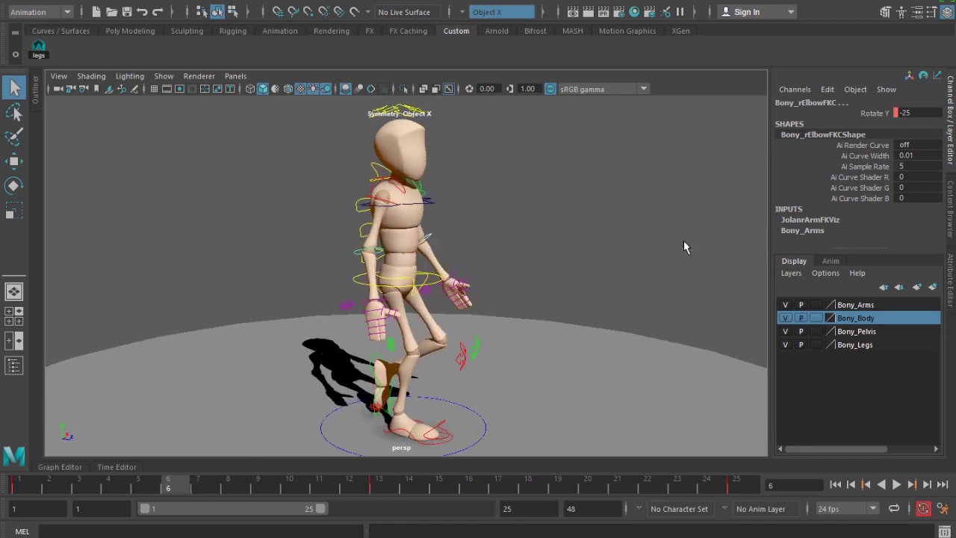
{"action": "left_click", "coordinate": [925, 113]}
{"action": "key", "text": "Return"}
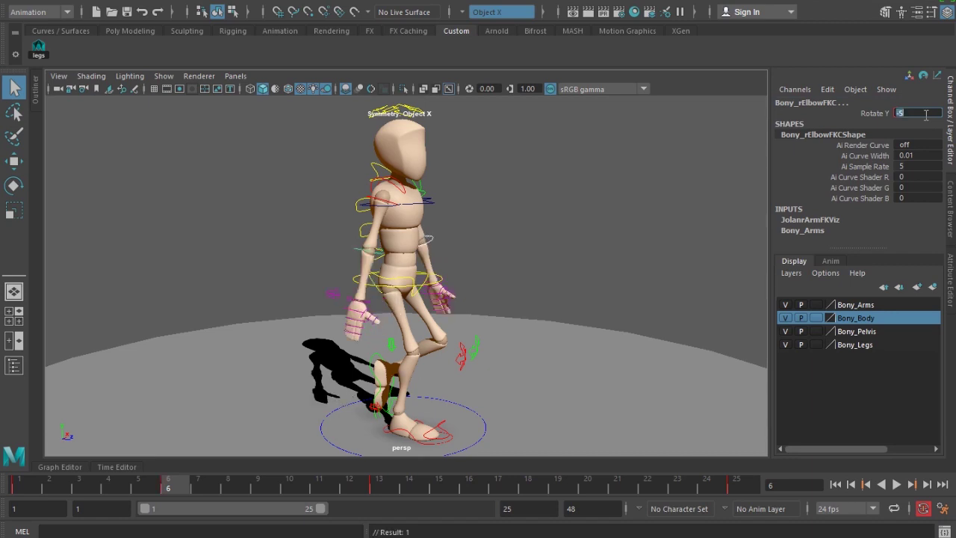
{"action": "left_click_drag", "start_coordinate": [437, 232], "coordinate": [445, 259], "text": "alt"}
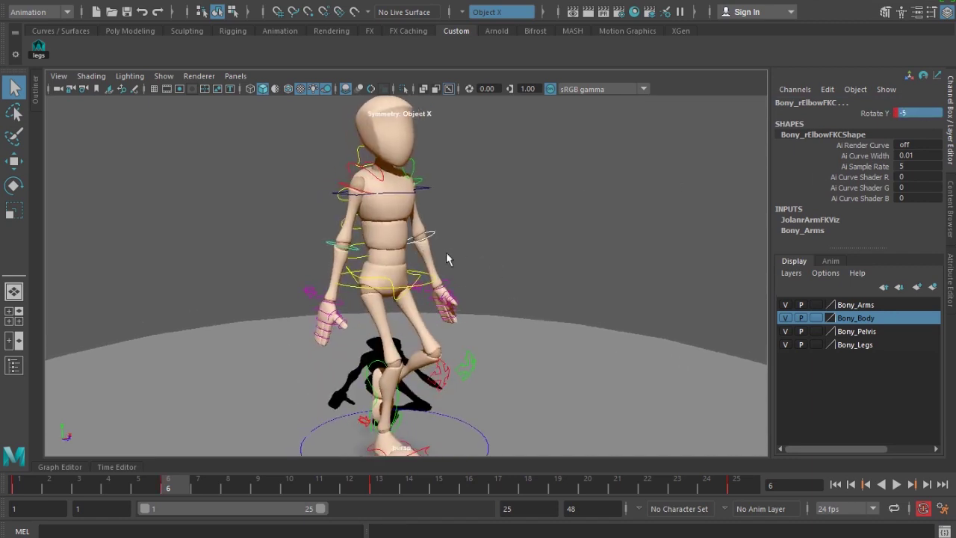
{"action": "left_click", "coordinate": [556, 491]}
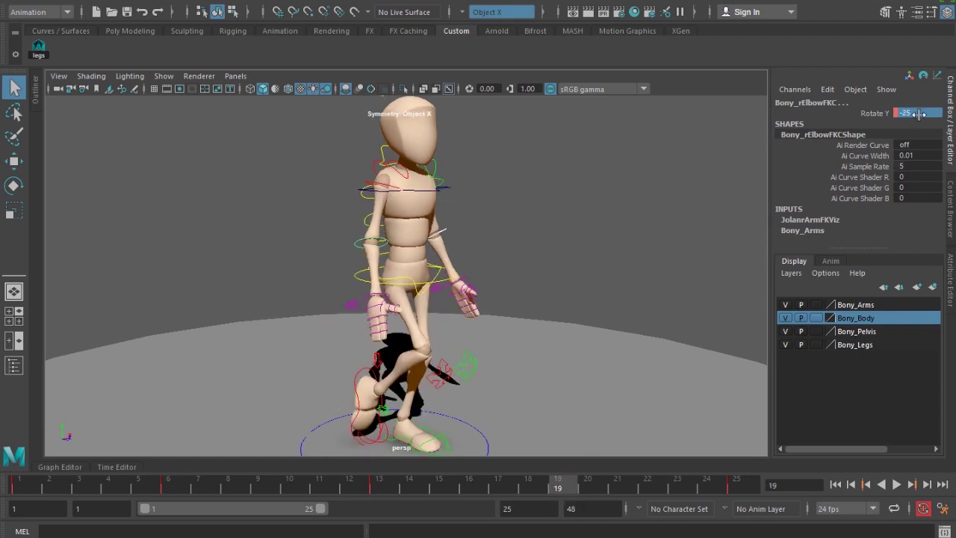
{"action": "key", "text": "Return"}
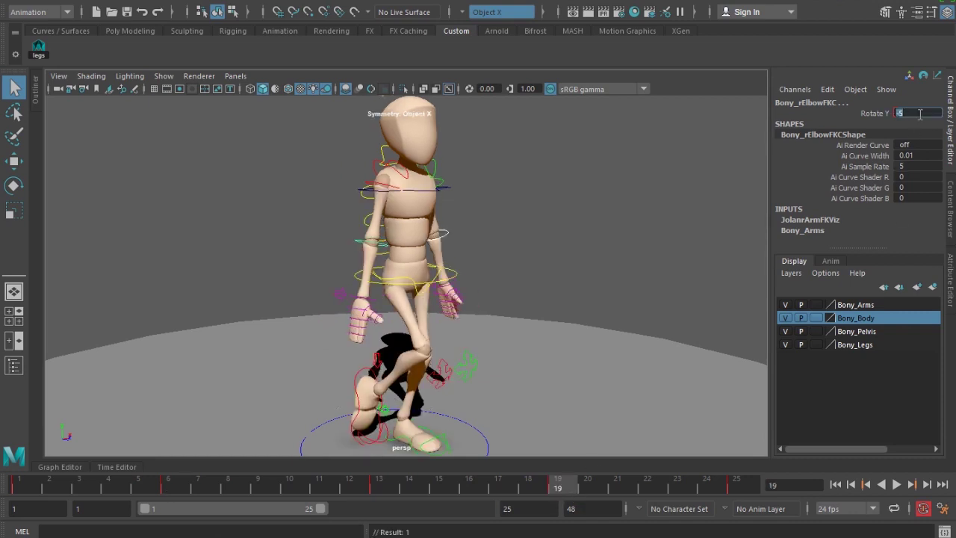
{"action": "left_click", "coordinate": [638, 222]}
- Hide the NURBS curves and playblast the walk cycle from the side to preview the elbow motion
{"action": "left_click_drag", "start_coordinate": [638, 222], "coordinate": [174, 141], "text": "alt"}
{"action": "left_click", "coordinate": [163, 75]}
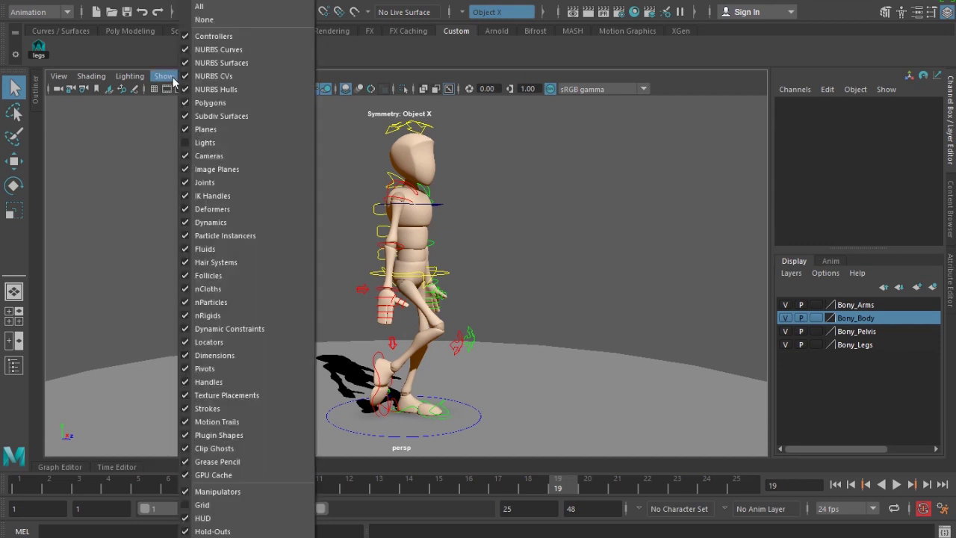
{"action": "left_click", "coordinate": [218, 49]}
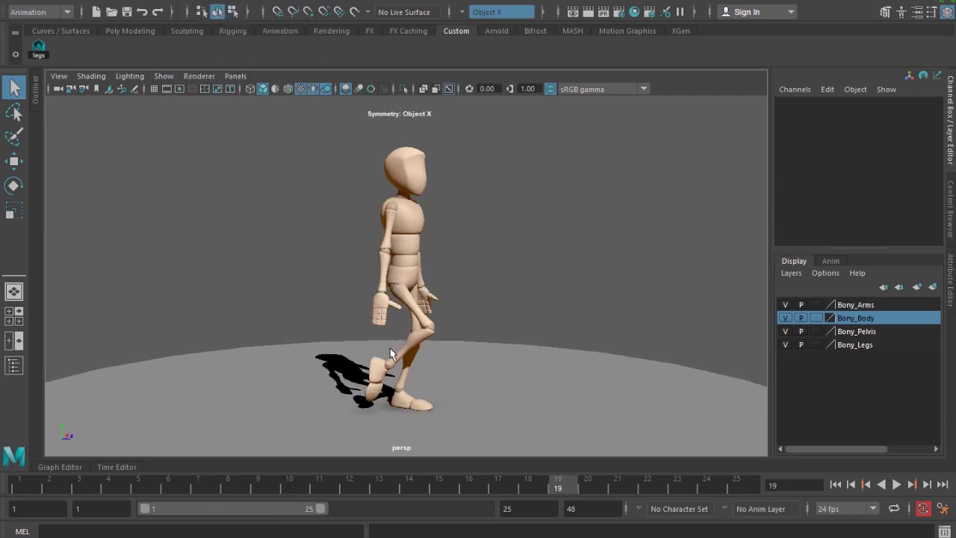
{"action": "right_click", "coordinate": [464, 482]}
{"action": "left_click", "coordinate": [599, 479]}
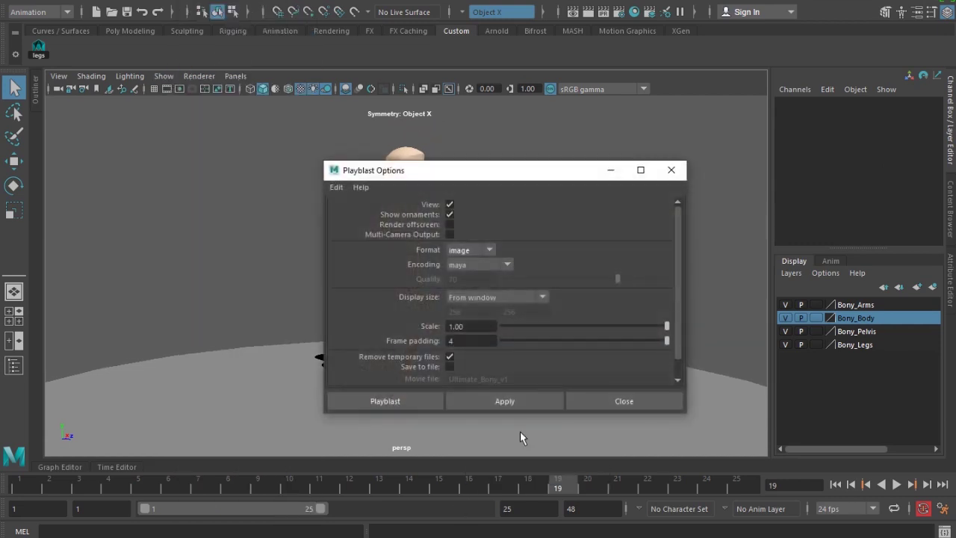
{"action": "left_click", "coordinate": [402, 404]}
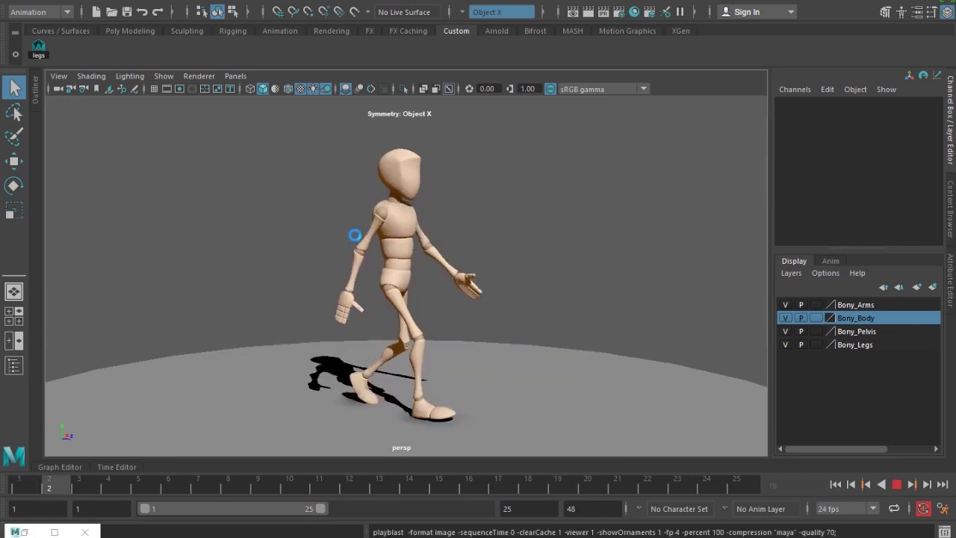
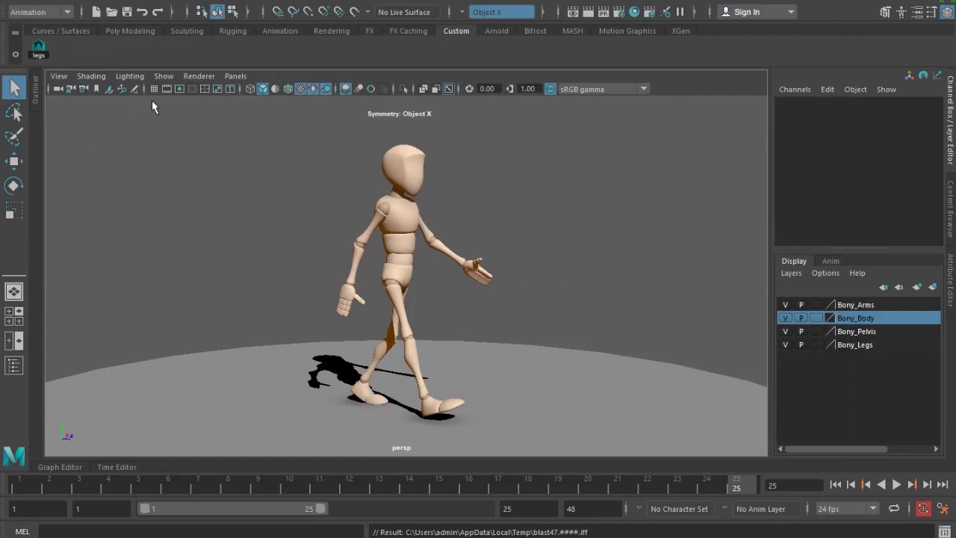
- Show the NURBS curves again and return to frame 1 with the right wrist FK control selected
{"action": "left_click", "coordinate": [163, 76]}
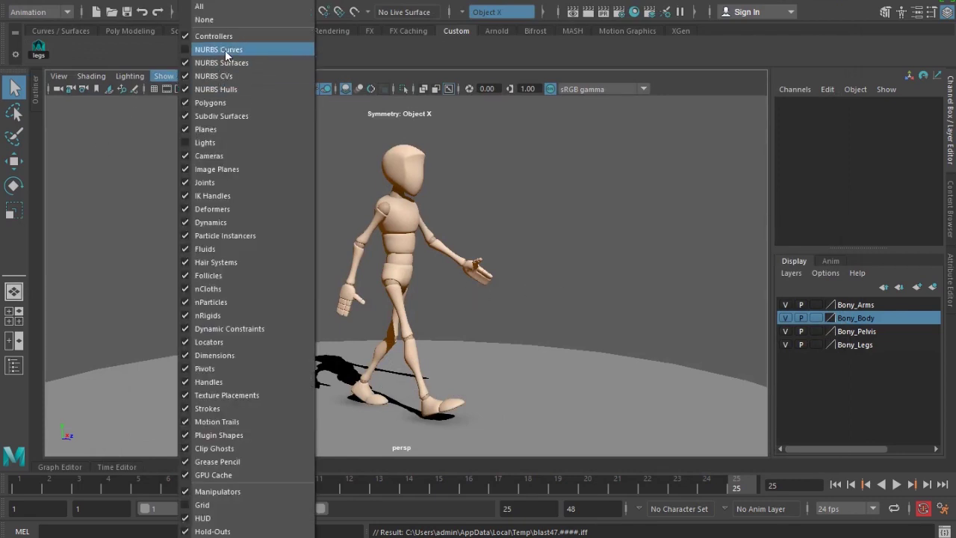
{"action": "left_click", "coordinate": [216, 49]}
{"action": "scroll", "coordinate": [316, 336], "scroll_direction": "up", "scroll_amount": 5}
{"action": "left_click", "coordinate": [222, 310]}
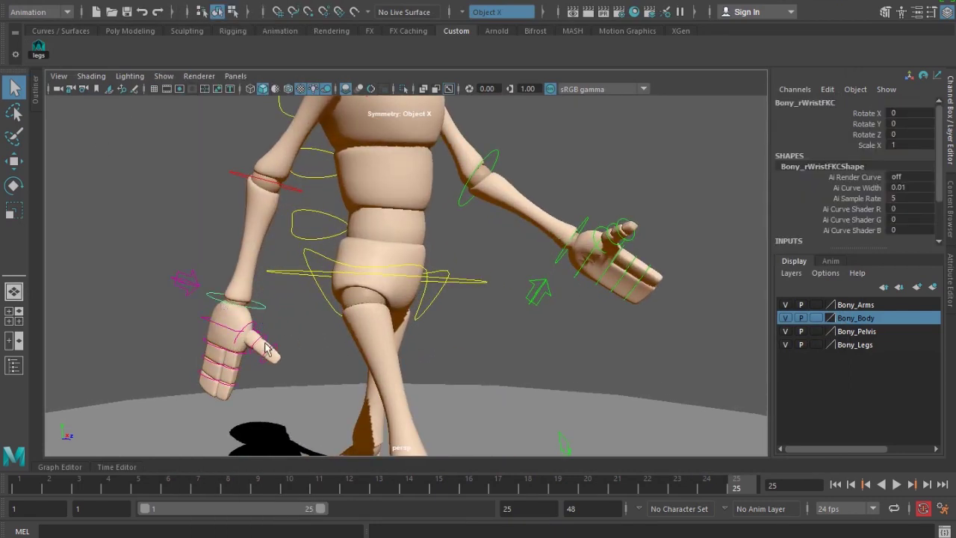
{"action": "scroll", "coordinate": [262, 364], "scroll_direction": "down", "scroll_amount": 2}
{"action": "left_click", "coordinate": [12, 487]}
- Select all joint controls of the right hand's two fingers and curl them to about -14 in Rotate Z
{"action": "left_click_drag", "start_coordinate": [279, 381], "coordinate": [316, 348], "text": "alt"}
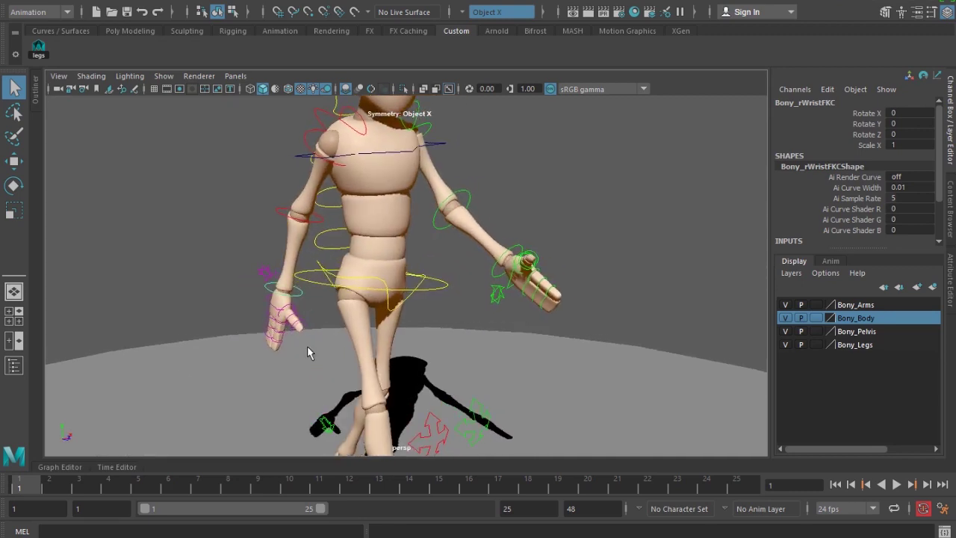
{"action": "scroll", "coordinate": [351, 366], "scroll_direction": "up", "scroll_amount": 4}
{"action": "scroll", "coordinate": [276, 354], "scroll_direction": "up", "scroll_amount": 2}
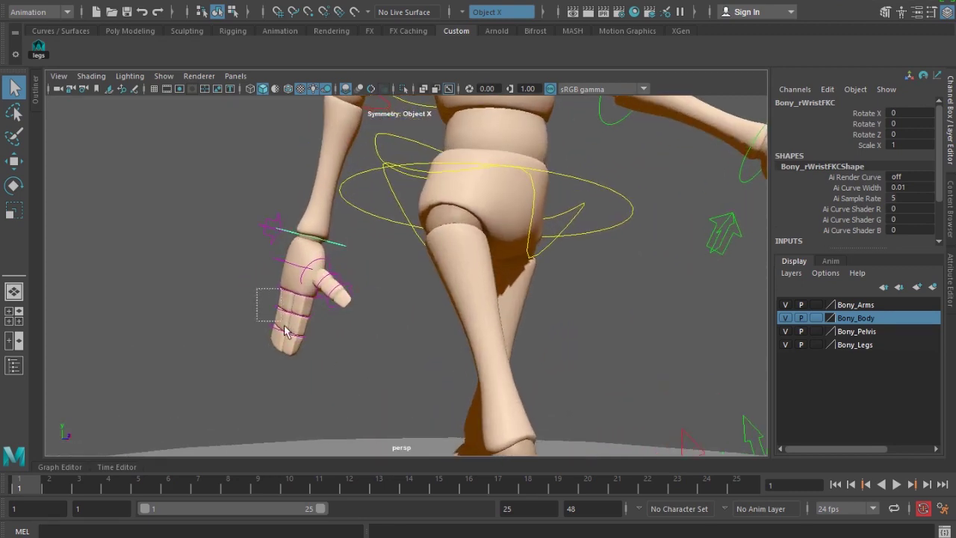
{"action": "left_click", "coordinate": [302, 342]}
{"action": "left_click_drag", "start_coordinate": [305, 350], "coordinate": [331, 379], "text": "alt"}
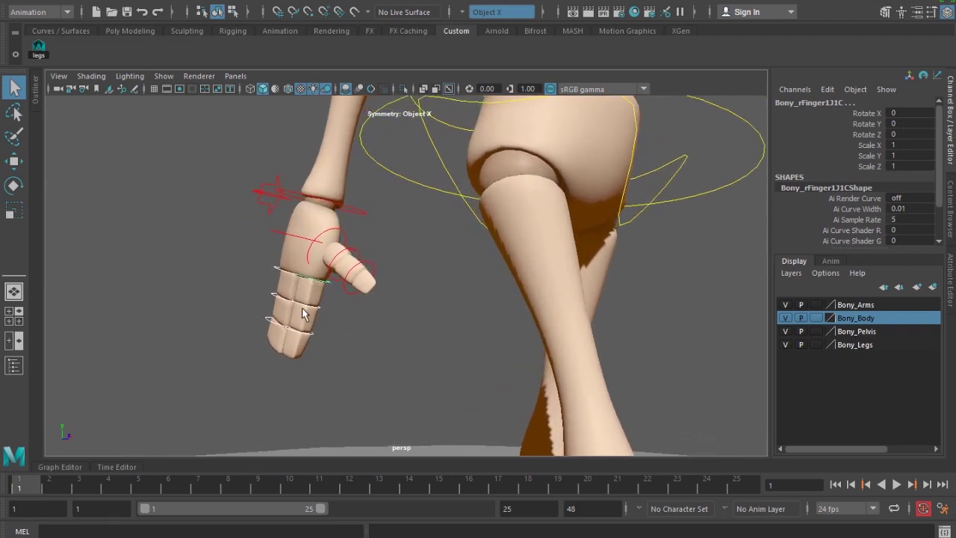
{"action": "key", "text": "e"}
{"action": "left_click_drag", "start_coordinate": [233, 196], "coordinate": [230, 222]}
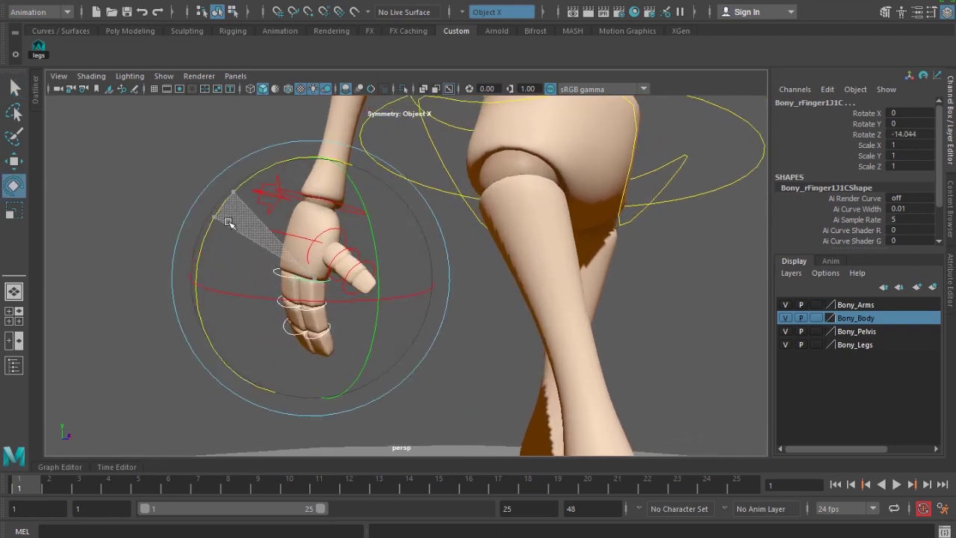
- Select only the joint controls of the right hand's outer finger and curl that finger further
{"action": "left_click", "coordinate": [281, 343]}
{"action": "left_click", "coordinate": [307, 282]}
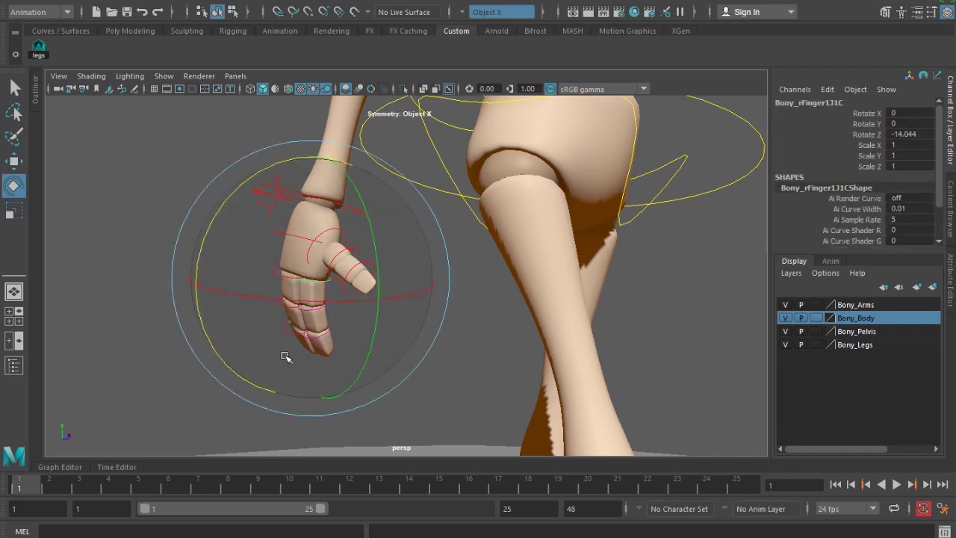
{"action": "key", "text": "q"}
{"action": "left_click", "coordinate": [314, 341]}
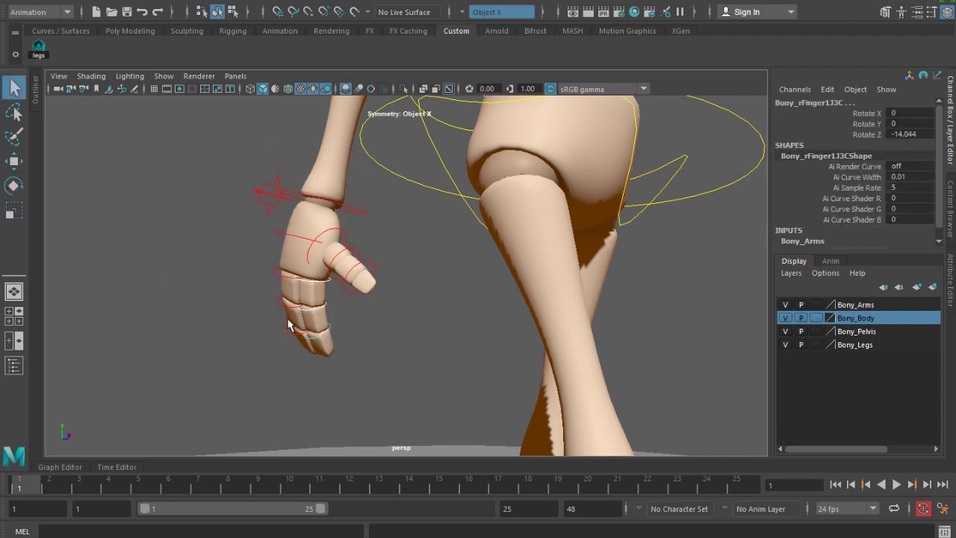
{"action": "left_click", "coordinate": [237, 303]}
{"action": "left_click", "coordinate": [274, 271]}
{"action": "left_click", "coordinate": [282, 306], "text": "shift"}
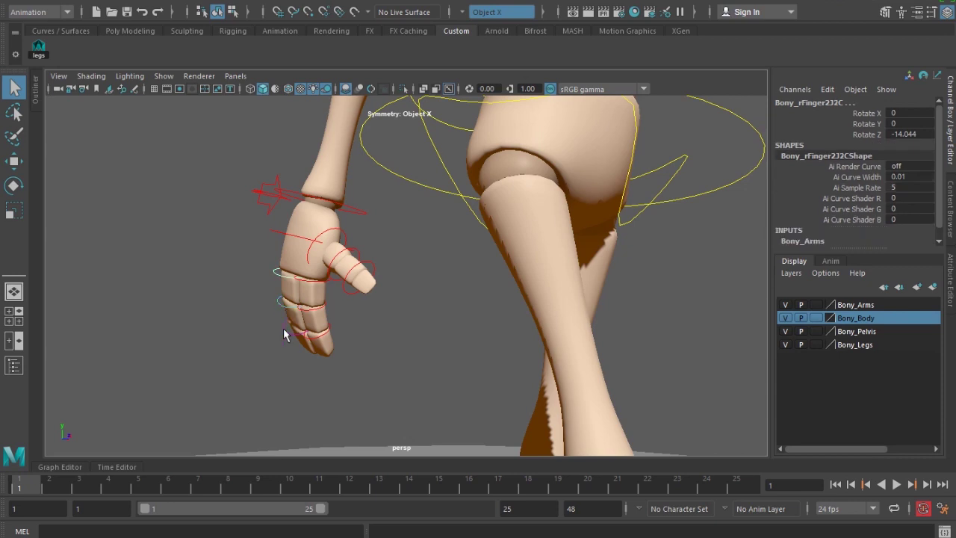
{"action": "key", "text": "e"}
{"action": "left_click_drag", "start_coordinate": [247, 231], "coordinate": [217, 250]}
{"action": "left_click", "coordinate": [133, 346]}
- Select the right thumb's joint controls and rotate them together to curl the thumb inward
{"action": "left_click_drag", "start_coordinate": [132, 346], "coordinate": [316, 302], "text": "alt"}
{"action": "left_click", "coordinate": [311, 302]}
{"action": "key", "text": "q"}
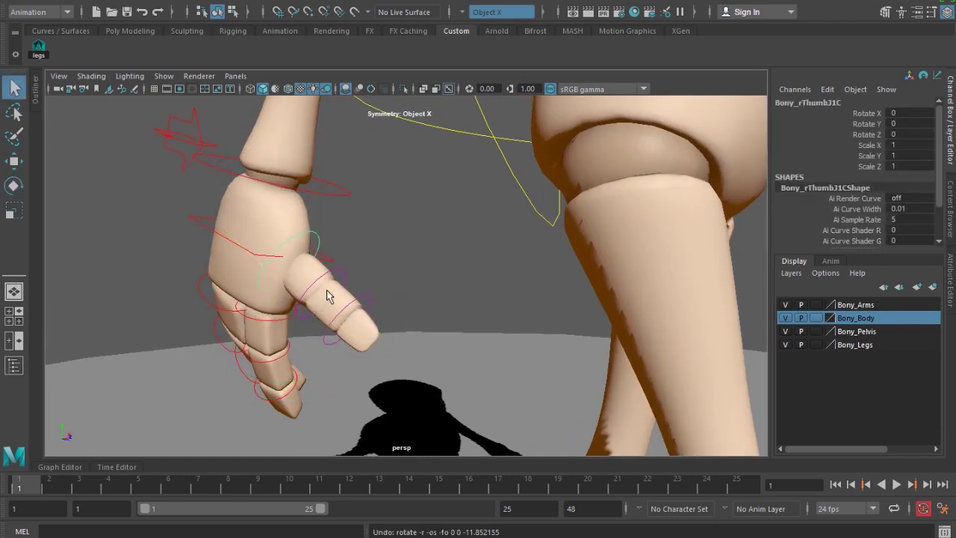
{"action": "left_click", "coordinate": [331, 271], "text": "shift"}
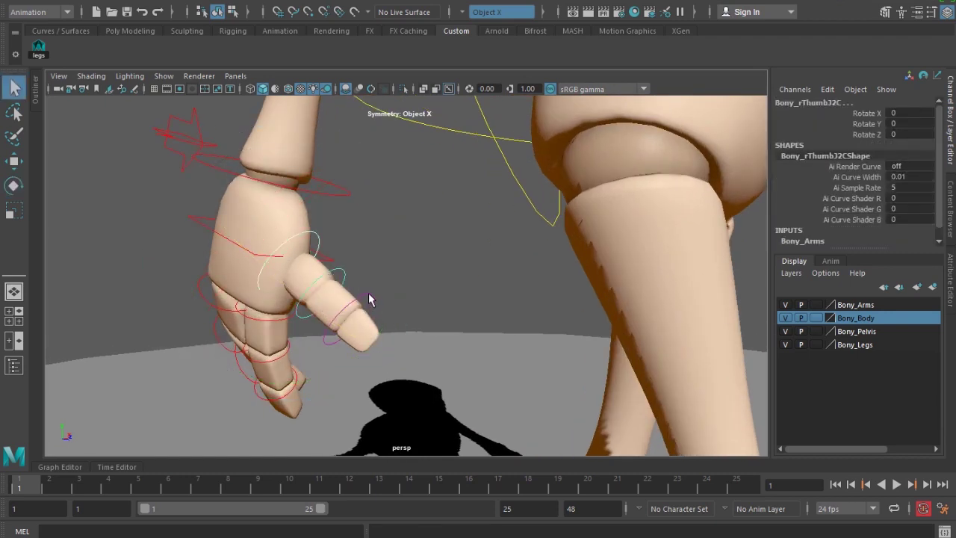
{"action": "key", "text": "e"}
{"action": "left_click_drag", "start_coordinate": [308, 309], "coordinate": [359, 359]}
- Move to frame 7 and curl the left hand's outer finger to about -16 in Rotate Z
{"action": "scroll", "coordinate": [351, 360], "scroll_direction": "down", "scroll_amount": 4}
{"action": "left_click_drag", "start_coordinate": [533, 353], "coordinate": [455, 352], "text": "alt"}
{"action": "left_click_drag", "start_coordinate": [342, 484], "coordinate": [198, 487]}
{"action": "left_click_drag", "start_coordinate": [448, 352], "coordinate": [645, 382], "text": "alt"}
{"action": "left_click", "coordinate": [654, 399], "text": "shift"}
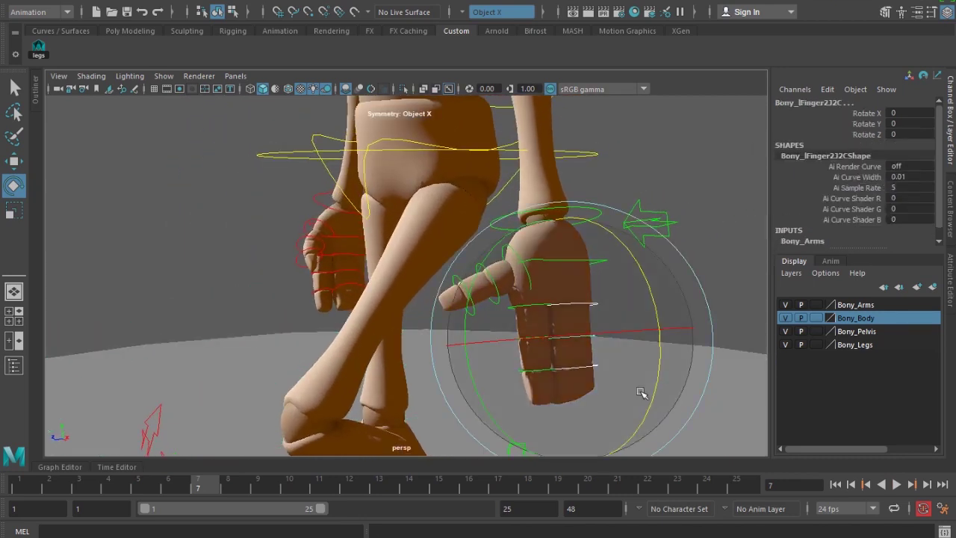
{"action": "left_click_drag", "start_coordinate": [629, 268], "coordinate": [647, 298]}
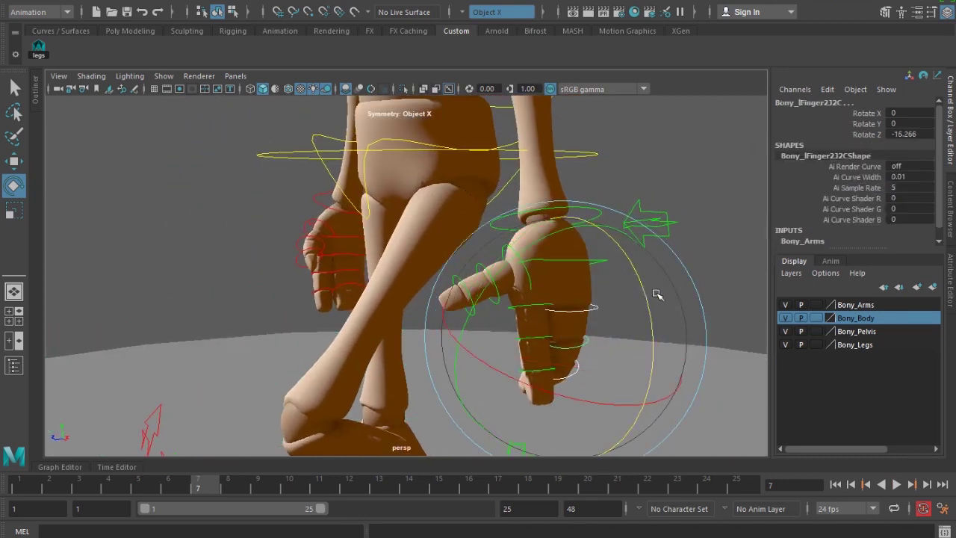
{"action": "left_click", "coordinate": [713, 254]}
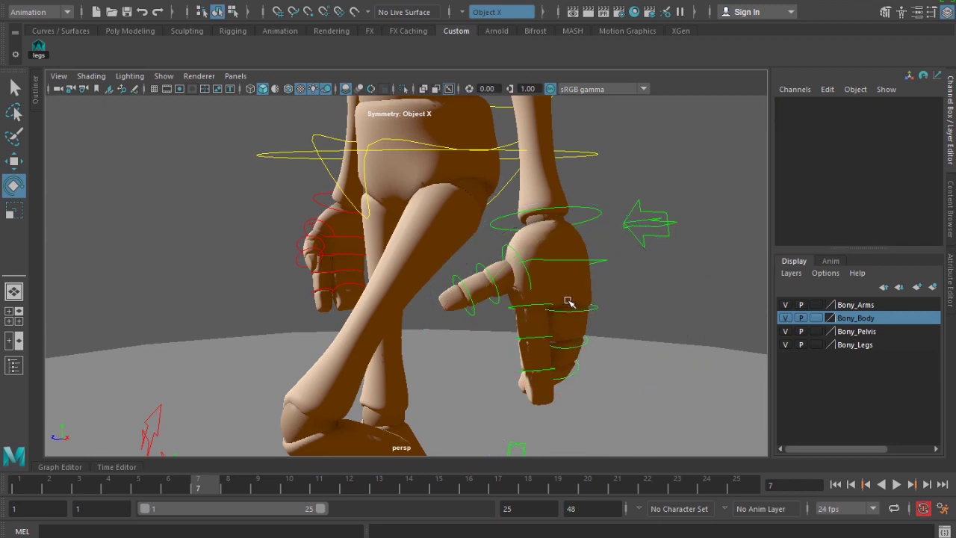
- Select all joint controls of the left hand's outer finger and curl it further to about -22 in Rotate Z
{"action": "left_click_drag", "start_coordinate": [568, 301], "coordinate": [583, 381]}
{"action": "left_click_drag", "start_coordinate": [654, 314], "coordinate": [683, 399], "text": "shift"}
{"action": "left_click_drag", "start_coordinate": [635, 291], "coordinate": [639, 304]}
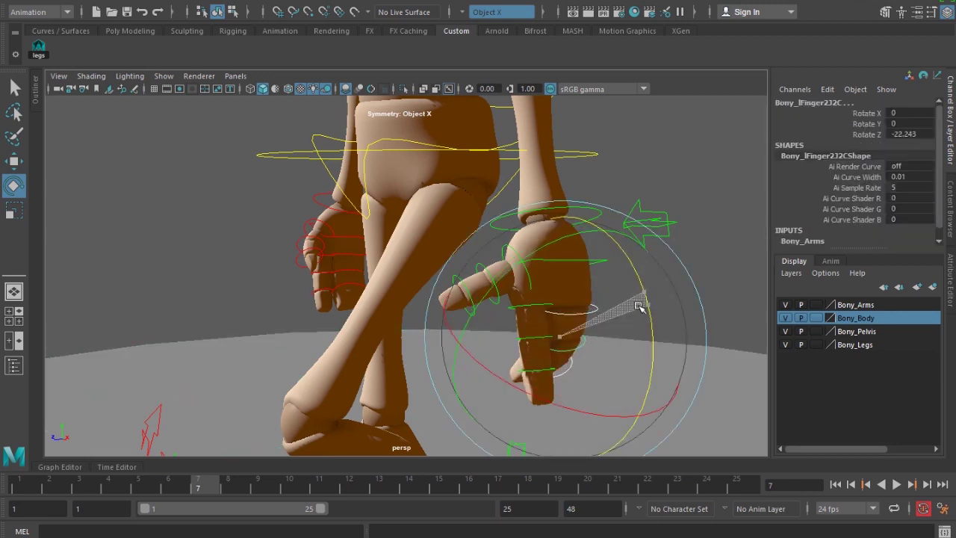
{"action": "left_click", "coordinate": [502, 340]}
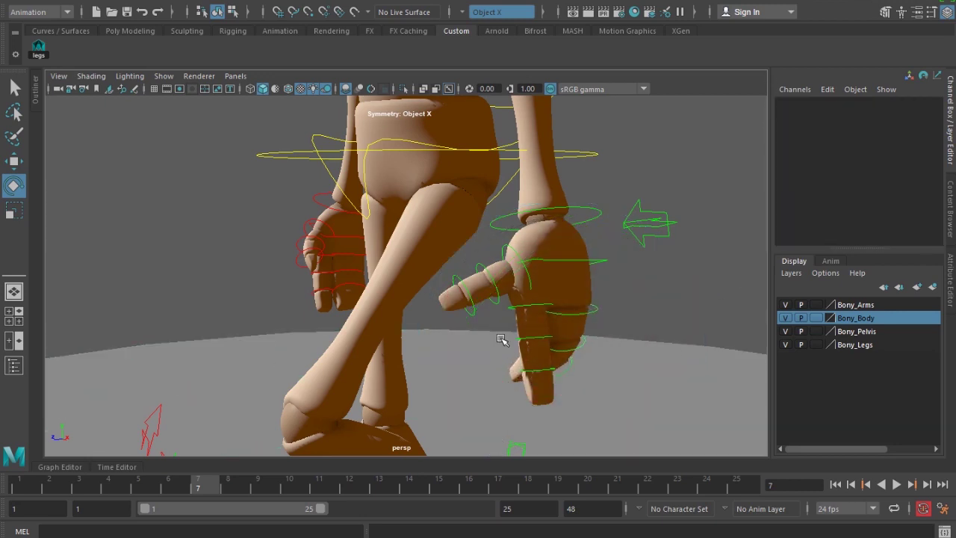
- Select the joint controls of the left hand's inner finger and curl that finger to about -19 in Rotate Z
{"action": "left_click", "coordinate": [522, 304]}
{"action": "key", "text": "q"}
{"action": "left_click", "coordinate": [533, 372]}
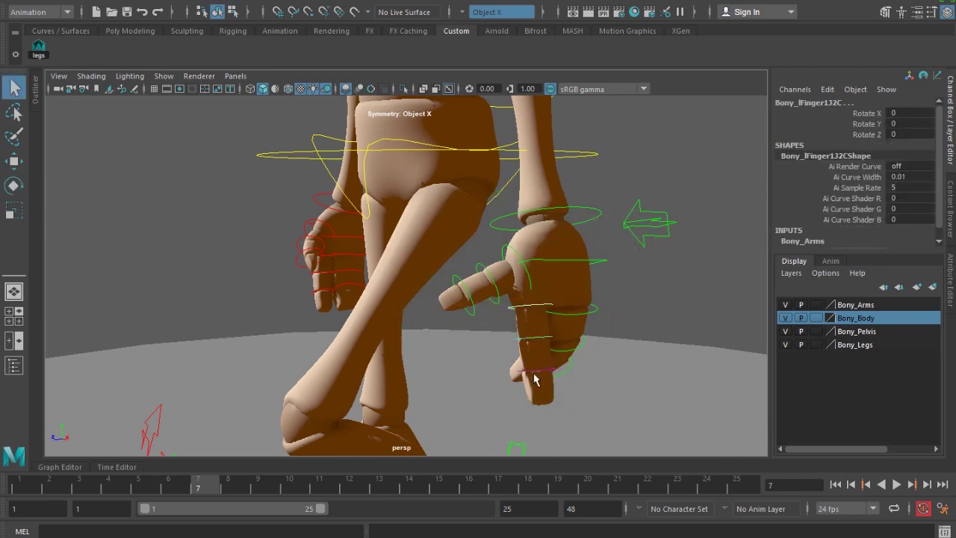
{"action": "key", "text": "e"}
{"action": "left_click_drag", "start_coordinate": [590, 287], "coordinate": [605, 340]}
- Bend the left hand's outer finger further, bringing its base joint to about -35 in Rotate Z
{"action": "left_click_drag", "start_coordinate": [636, 393], "coordinate": [460, 402], "text": "alt"}
{"action": "middle_click_drag", "start_coordinate": [577, 396], "coordinate": [481, 318], "text": "alt"}
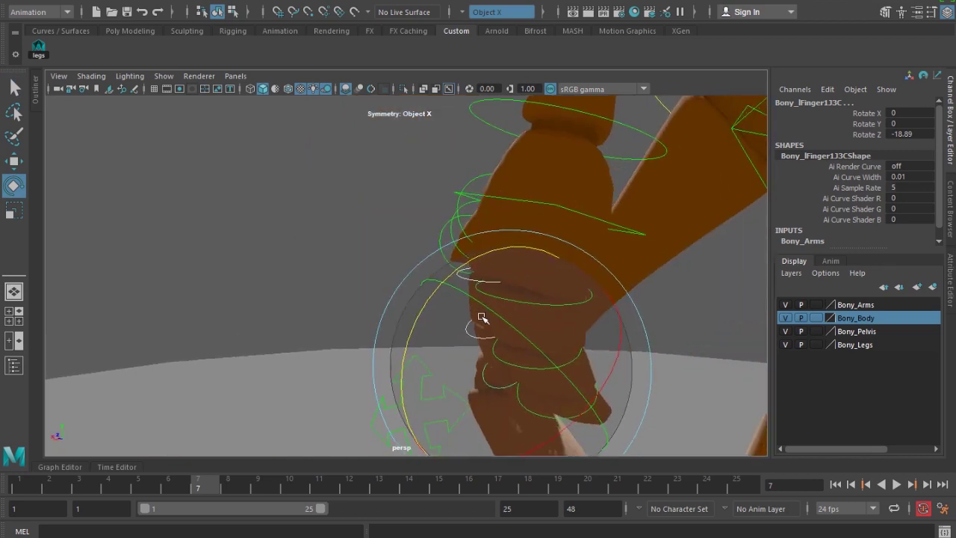
{"action": "left_click_drag", "start_coordinate": [592, 372], "coordinate": [678, 348], "text": "alt"}
{"action": "left_click", "coordinate": [641, 259]}
{"action": "left_click_drag", "start_coordinate": [668, 256], "coordinate": [672, 350]}
{"action": "left_click", "coordinate": [657, 192]}
- Select the left thumb's three joint controls and curl them together to about -24 in Rotate Z
{"action": "left_click_drag", "start_coordinate": [489, 319], "coordinate": [542, 338], "text": "alt"}
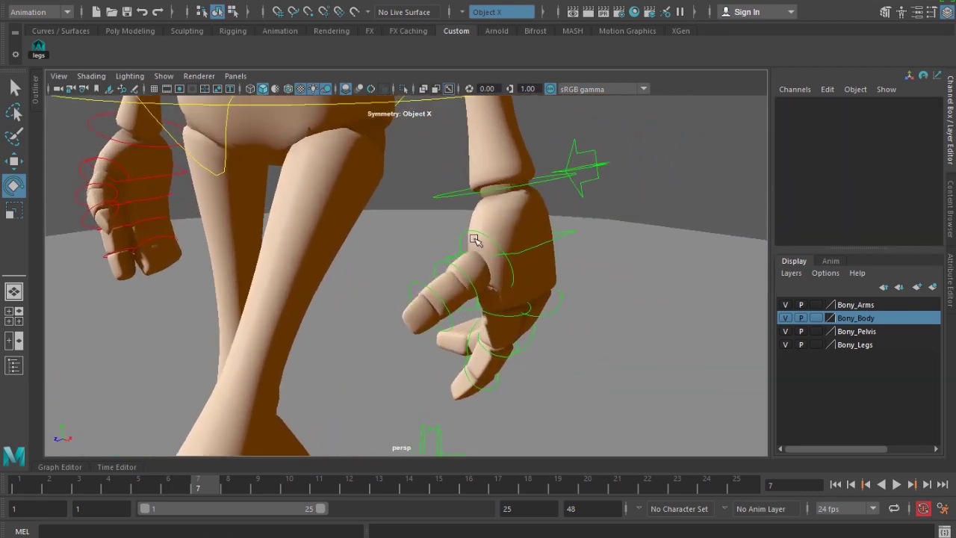
{"action": "left_click", "coordinate": [481, 234]}
{"action": "key", "text": "q"}
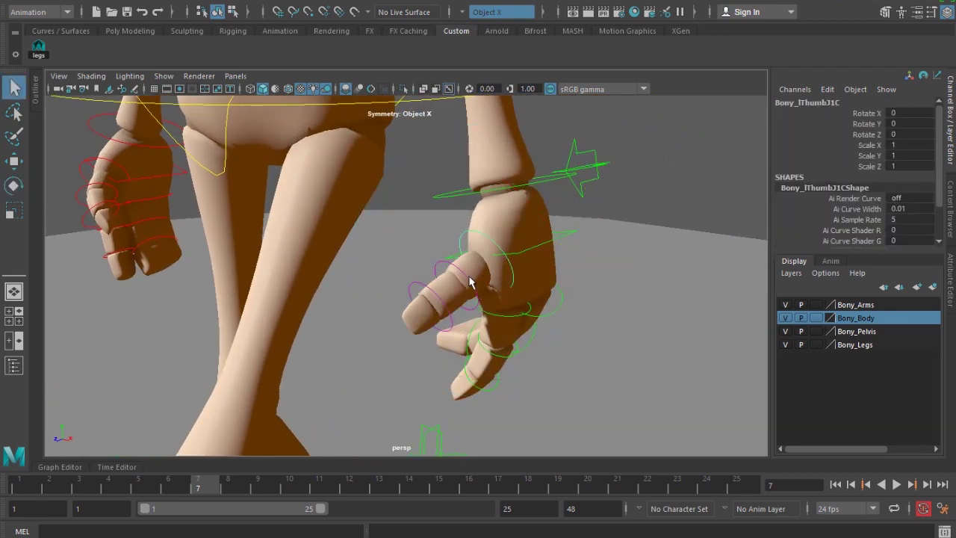
{"action": "left_click", "coordinate": [468, 278], "text": "shift"}
{"action": "left_click", "coordinate": [455, 323], "text": "shift"}
{"action": "key", "text": "e"}
{"action": "left_click_drag", "start_coordinate": [468, 307], "coordinate": [617, 217]}
{"action": "left_click", "coordinate": [629, 207]}
- Select all the finger and thumb joint controls of the right hand together
{"action": "right_click_drag", "start_coordinate": [630, 206], "coordinate": [486, 300], "text": "alt"}
{"action": "left_click_drag", "start_coordinate": [486, 300], "coordinate": [536, 297], "text": "alt"}
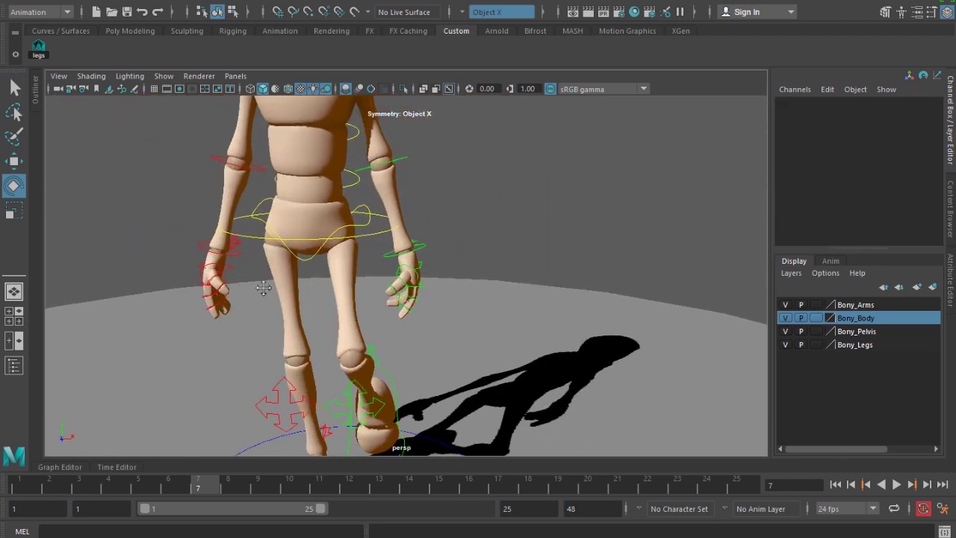
{"action": "middle_click_drag", "start_coordinate": [263, 288], "coordinate": [393, 280], "text": "alt"}
{"action": "left_click_drag", "start_coordinate": [392, 280], "coordinate": [453, 292], "text": "alt"}
{"action": "right_click_drag", "start_coordinate": [453, 292], "coordinate": [500, 408], "text": "alt"}
{"action": "middle_click_drag", "start_coordinate": [342, 375], "coordinate": [372, 332], "text": "alt"}
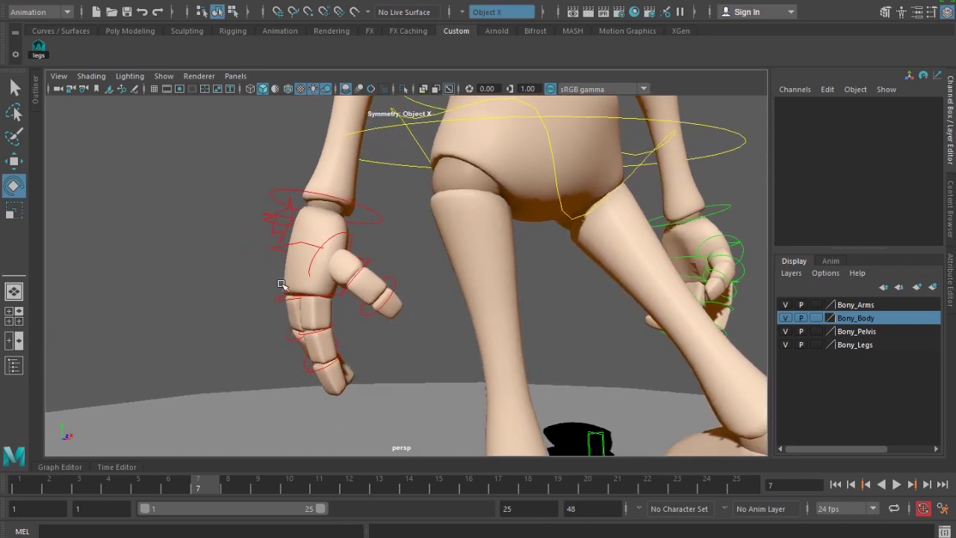
{"action": "left_click_drag", "start_coordinate": [266, 329], "coordinate": [239, 304], "text": "alt"}
{"action": "left_click", "coordinate": [253, 302]}
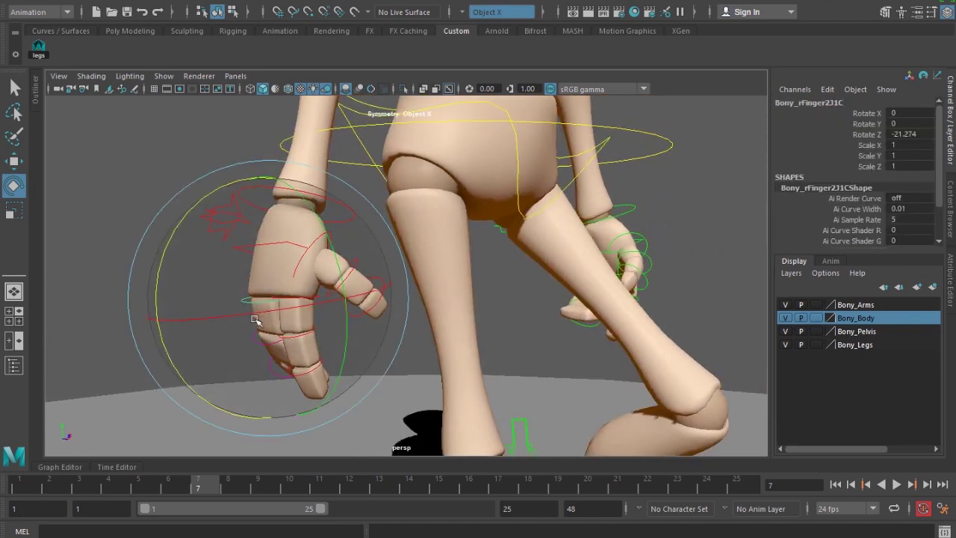
{"action": "key", "text": "q"}
{"action": "left_click", "coordinate": [258, 340], "text": "shift"}
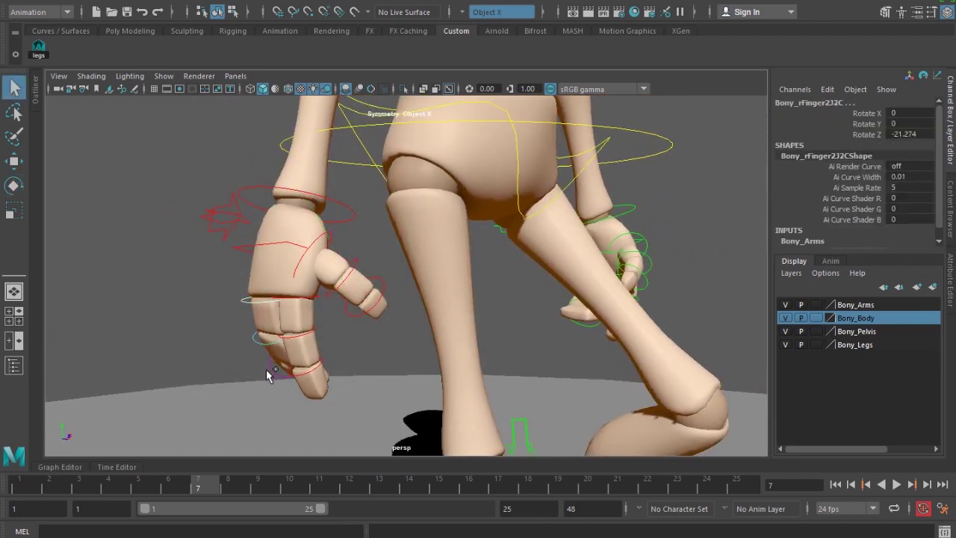
{"action": "left_click", "coordinate": [317, 361], "text": "shift"}
{"action": "left_click", "coordinate": [319, 367], "text": "shift"}
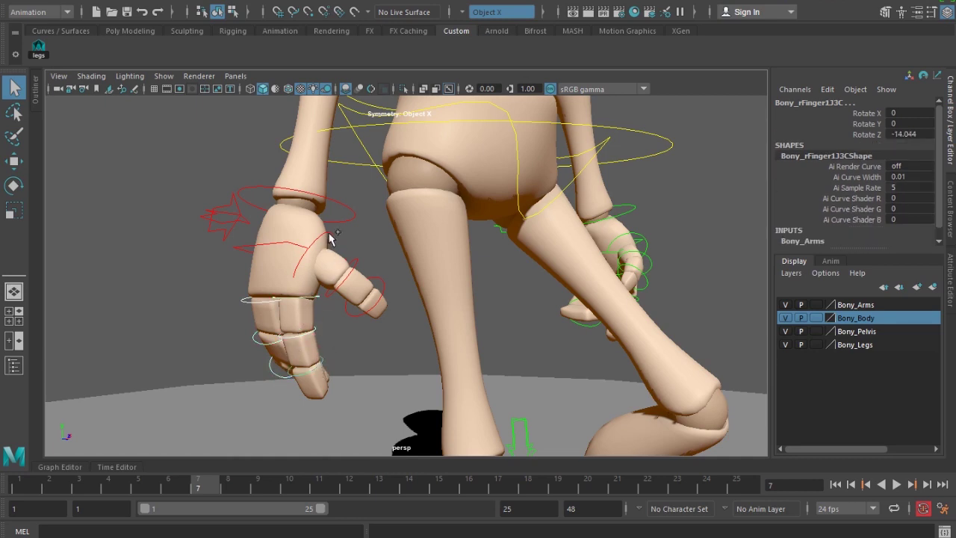
{"action": "left_click", "coordinate": [373, 280], "text": "shift"}
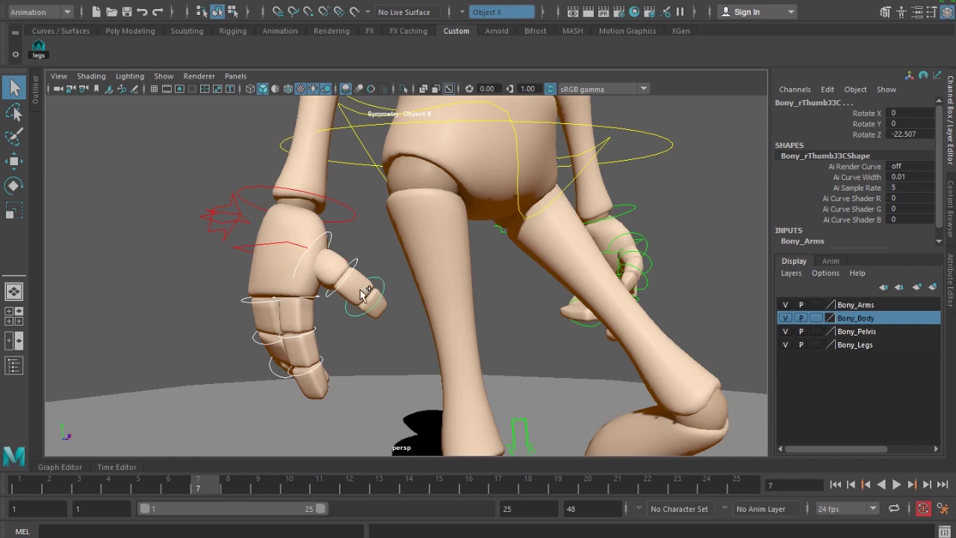
- Create a quick select set named rtFingers from the selected controls, add it to the shelf and clear the selection
{"action": "left_click", "coordinate": [62, 2]}
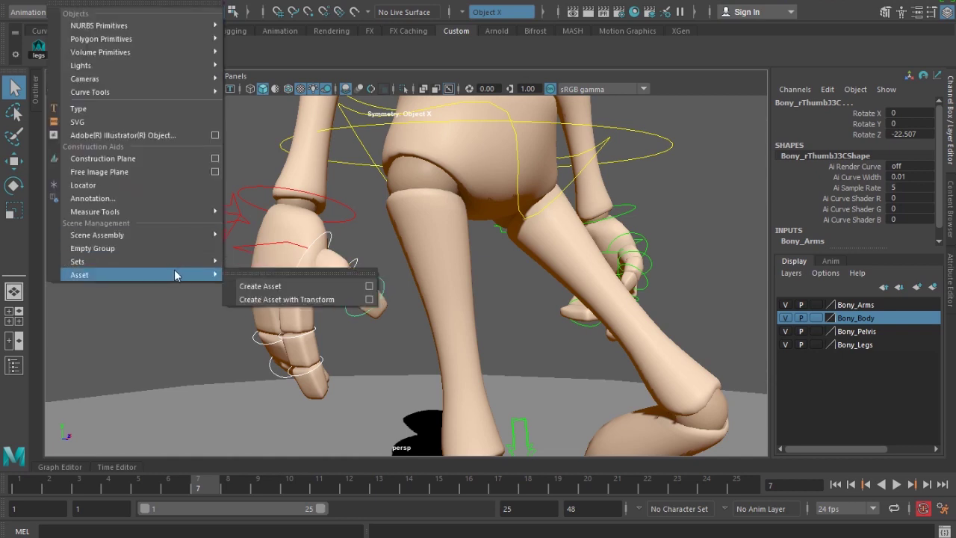
{"action": "mouse_move", "coordinate": [179, 262]}
{"action": "left_click", "coordinate": [270, 299]}
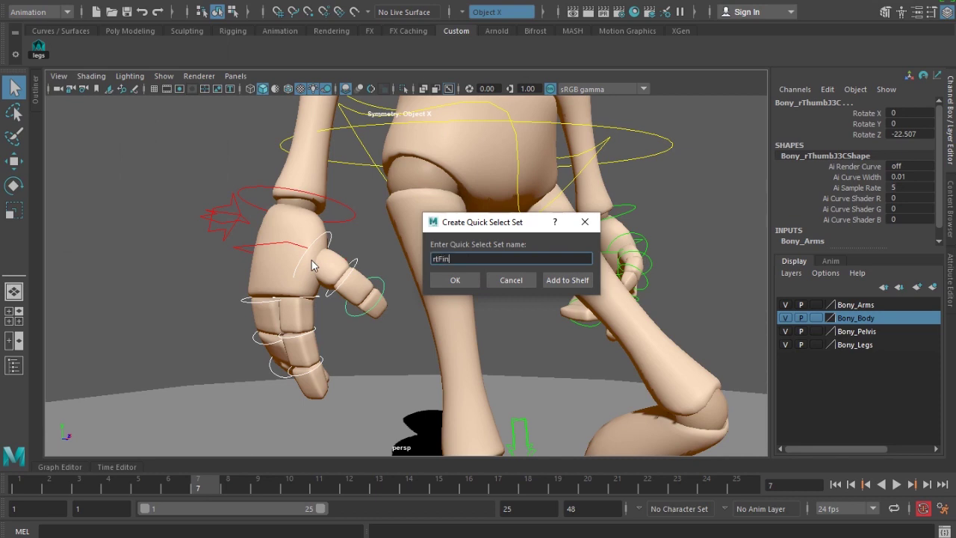
{"action": "type", "text": "rtFingers"}
{"action": "left_click", "coordinate": [552, 281]}
{"action": "left_click", "coordinate": [103, 189]}
- Select all the finger and thumb joint controls of the left hand together
{"action": "left_click_drag", "start_coordinate": [672, 374], "coordinate": [465, 320], "text": "alt"}
{"action": "left_click", "coordinate": [523, 270]}
{"action": "left_click_drag", "start_coordinate": [508, 345], "coordinate": [521, 310], "text": "alt"}
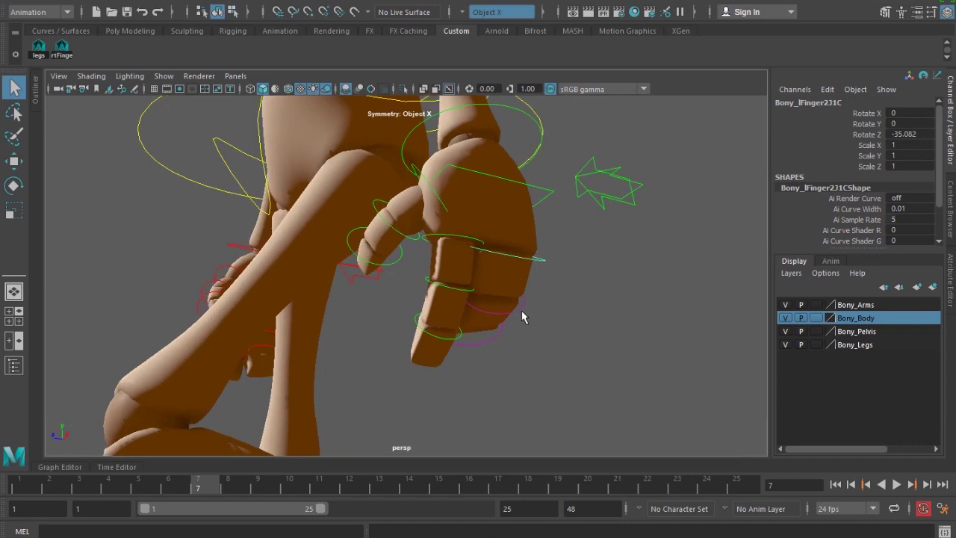
{"action": "left_click", "coordinate": [454, 241]}
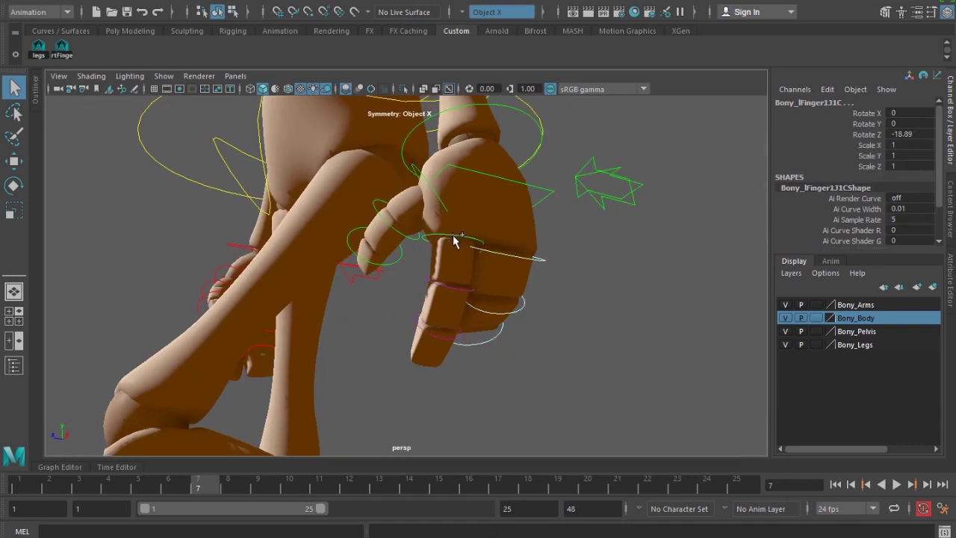
{"action": "left_click", "coordinate": [448, 296]}
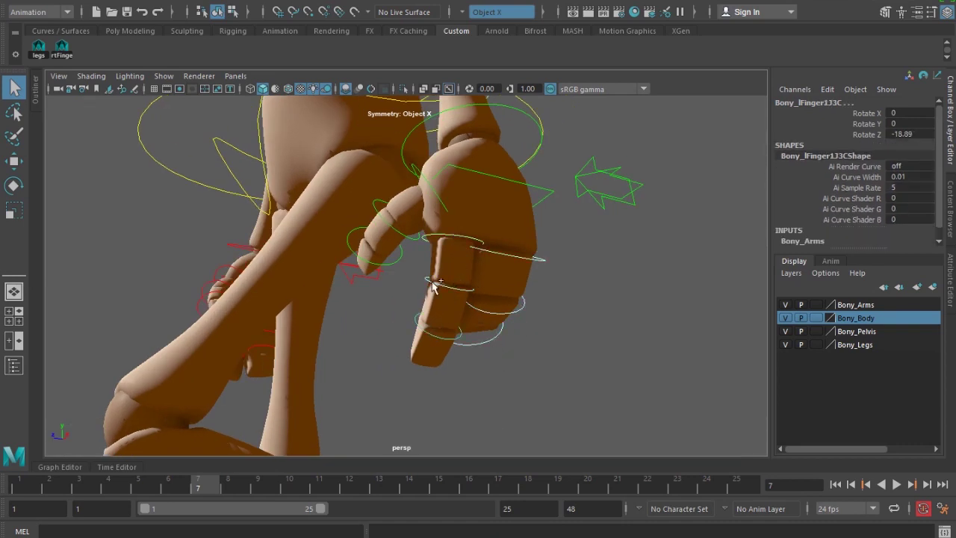
{"action": "left_click", "coordinate": [418, 235]}
{"action": "left_click", "coordinate": [403, 243]}
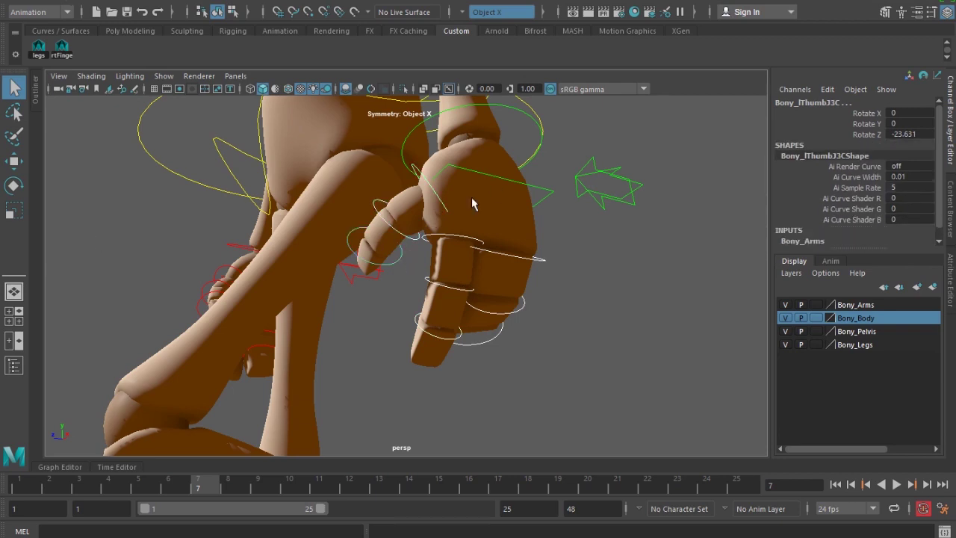
{"action": "right_click_drag", "start_coordinate": [472, 204], "coordinate": [477, 203], "text": "alt"}
- Create a quick select set named ltFingers from the selected controls, add it to the shelf and clear the selection
{"action": "left_click", "coordinate": [74, 0]}
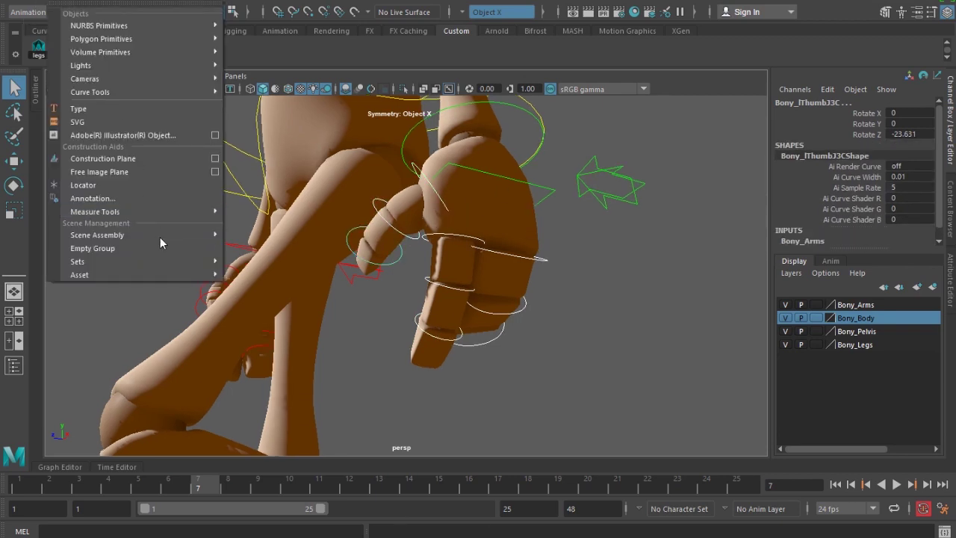
{"action": "mouse_move", "coordinate": [179, 259]}
{"action": "left_click", "coordinate": [304, 296]}
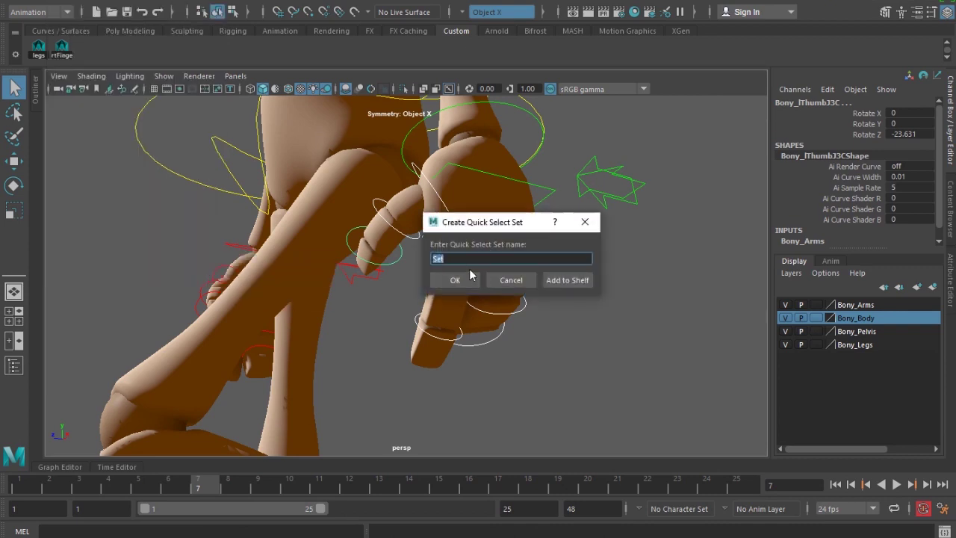
{"action": "type", "text": "ltFingers"}
{"action": "left_click", "coordinate": [566, 281]}
{"action": "left_click", "coordinate": [626, 360]}
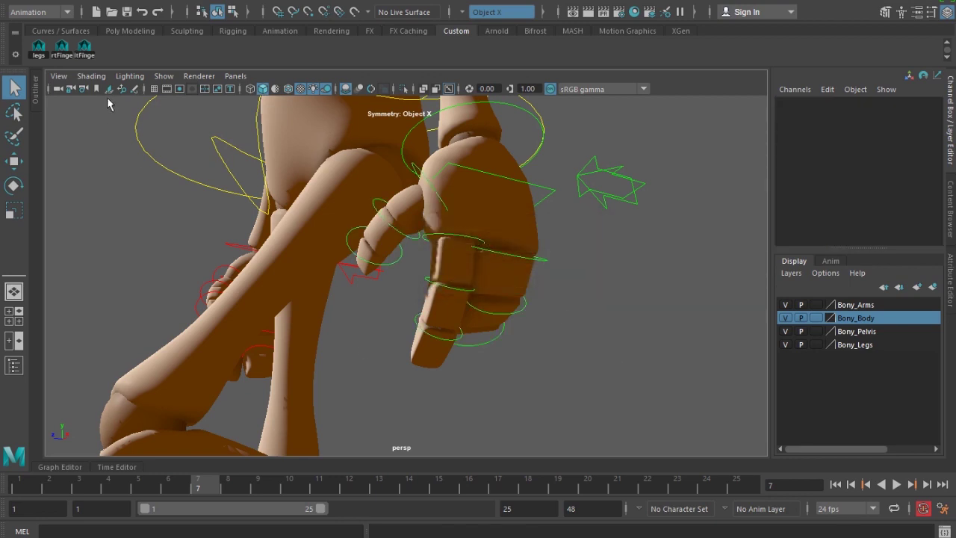
- Select the rtFingers set and key the right hand's finger pose at frames 1, 13, 25, 19 and 7
{"action": "left_click", "coordinate": [92, 53]}
{"action": "scroll", "coordinate": [359, 299], "scroll_direction": "down", "scroll_amount": 6}
{"action": "left_click_drag", "start_coordinate": [358, 307], "coordinate": [202, 450], "text": "alt"}
{"action": "left_click_drag", "start_coordinate": [154, 236], "coordinate": [173, 199], "text": "alt"}
{"action": "left_click", "coordinate": [62, 49]}
{"action": "left_click_drag", "start_coordinate": [37, 488], "coordinate": [17, 489]}
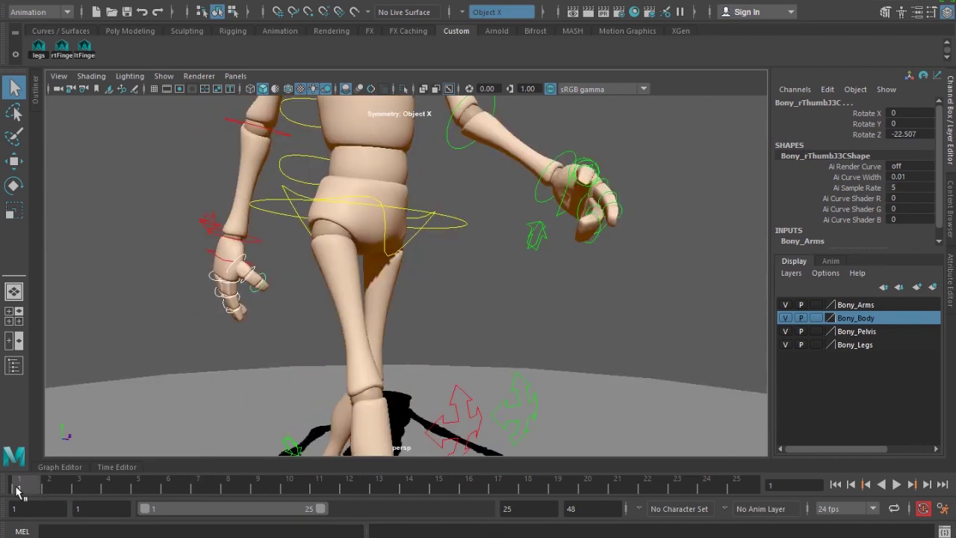
{"action": "left_click", "coordinate": [376, 492]}
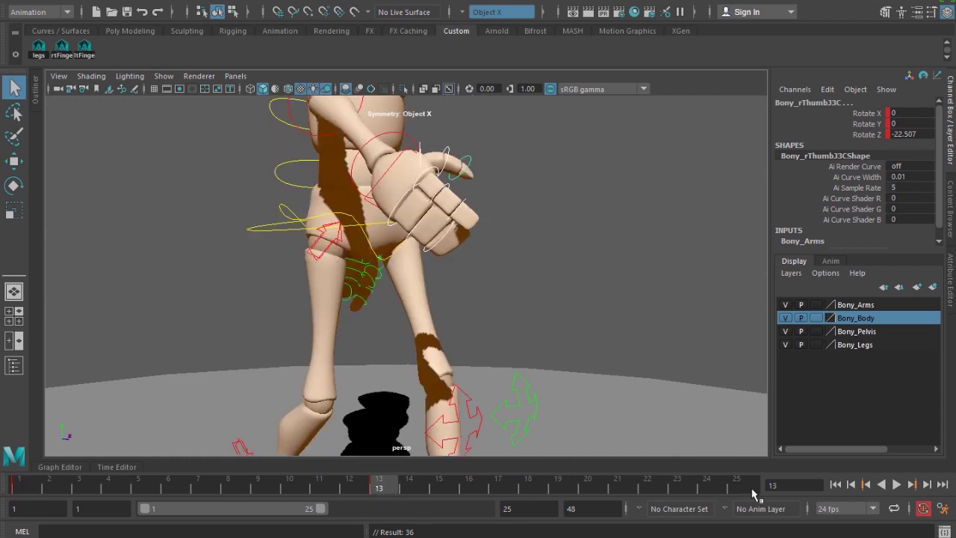
{"action": "left_click", "coordinate": [752, 494]}
{"action": "left_click", "coordinate": [556, 491]}
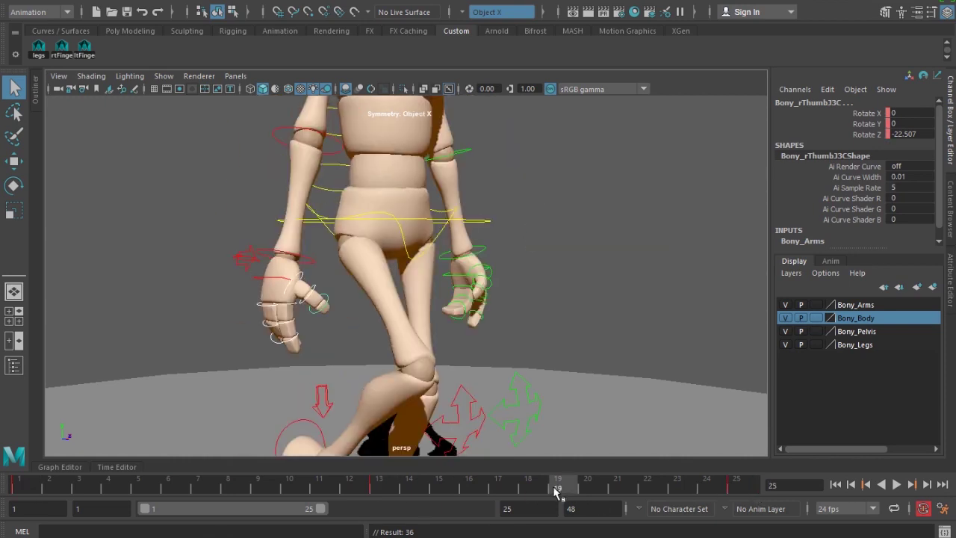
{"action": "left_click", "coordinate": [196, 492]}
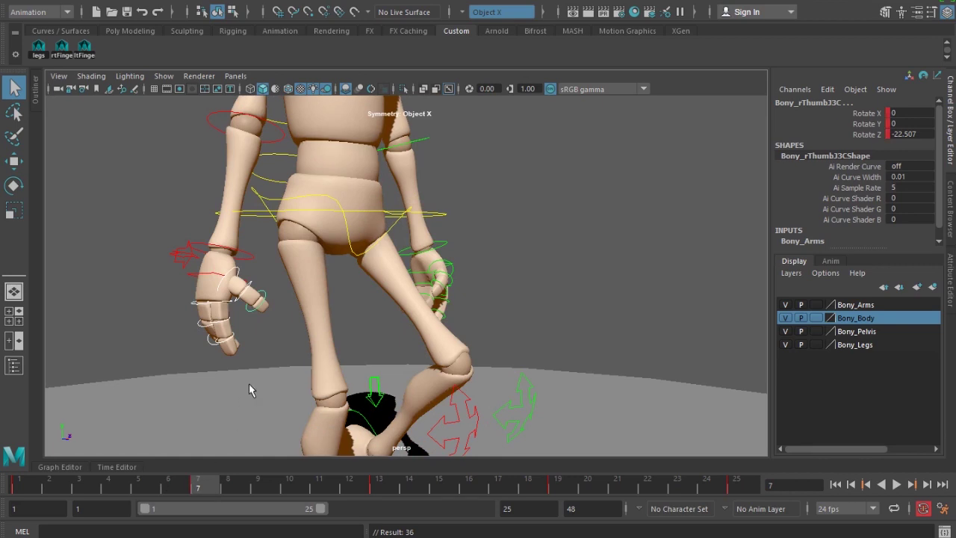
- Select the ltFingers set and key the left hand's finger pose at frames 1, 7, 13, 19 and 25
{"action": "left_click", "coordinate": [64, 48]}
{"action": "left_click_drag", "start_coordinate": [534, 300], "coordinate": [454, 305], "text": "alt"}
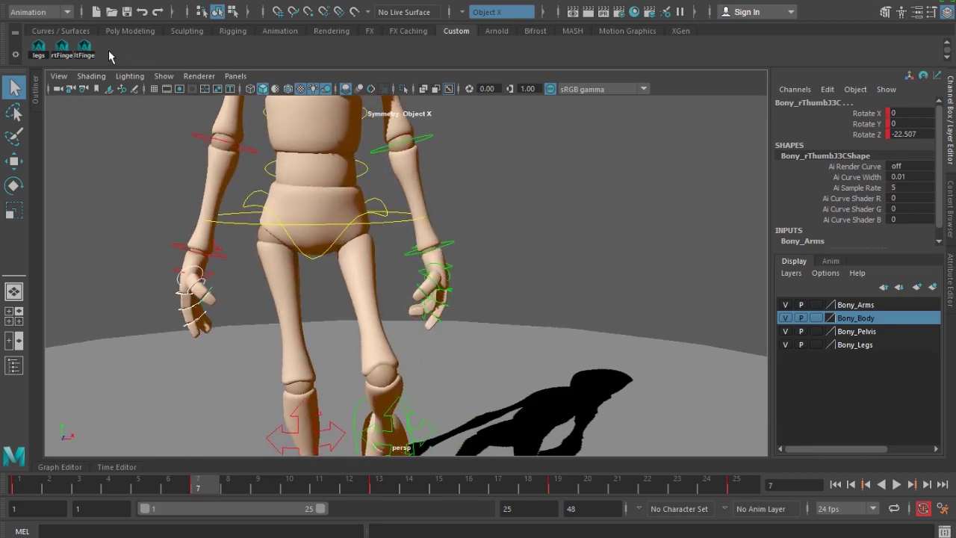
{"action": "left_click", "coordinate": [88, 55]}
{"action": "left_click", "coordinate": [19, 489]}
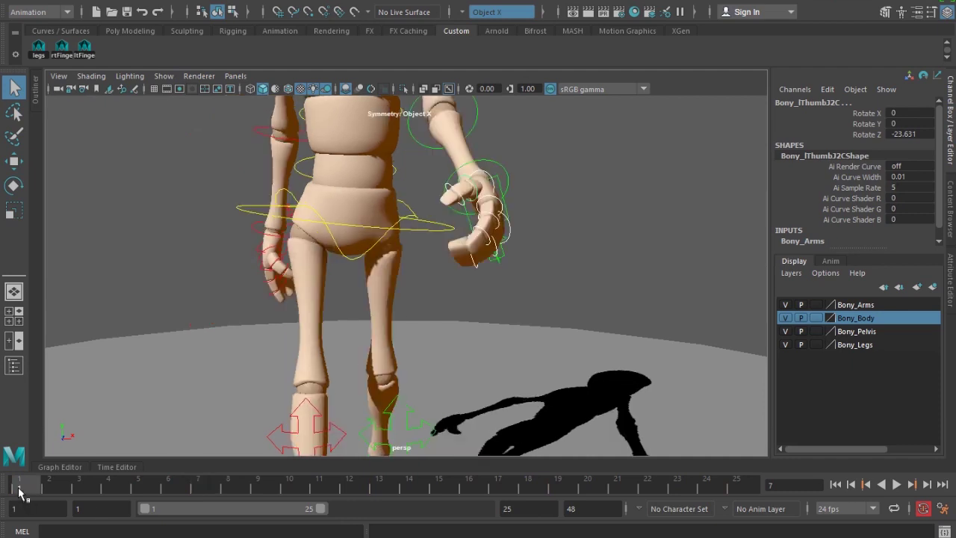
{"action": "left_click", "coordinate": [196, 489]}
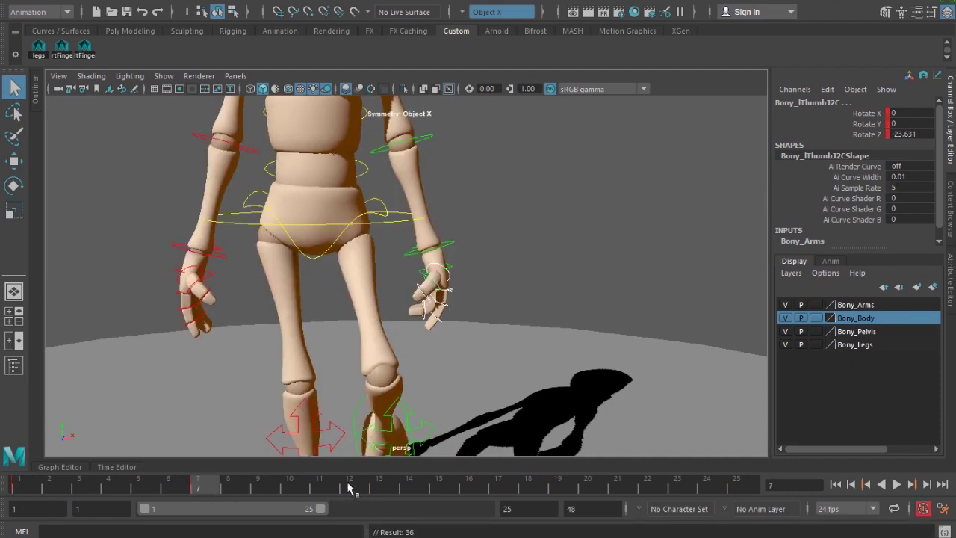
{"action": "left_click", "coordinate": [376, 489]}
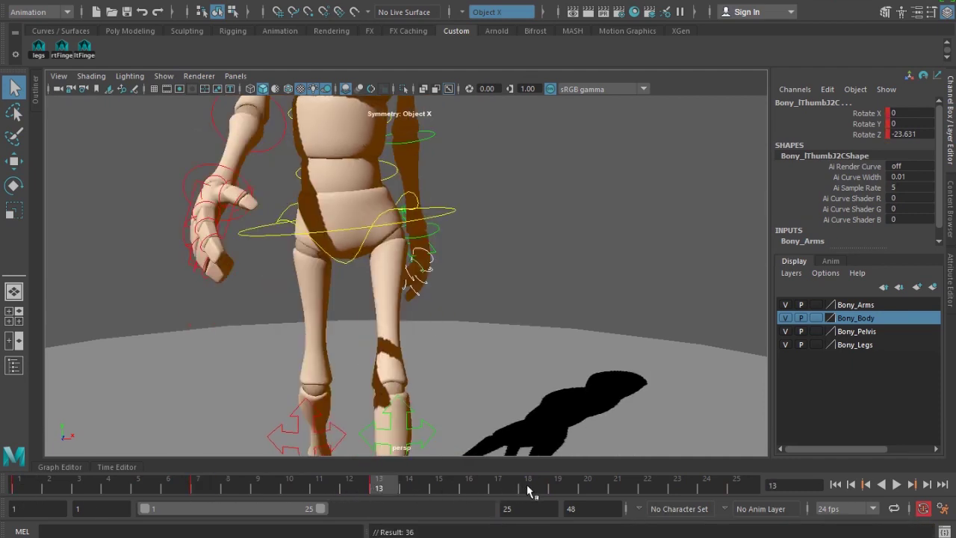
{"action": "left_click", "coordinate": [556, 490]}
{"action": "left_click", "coordinate": [751, 484]}
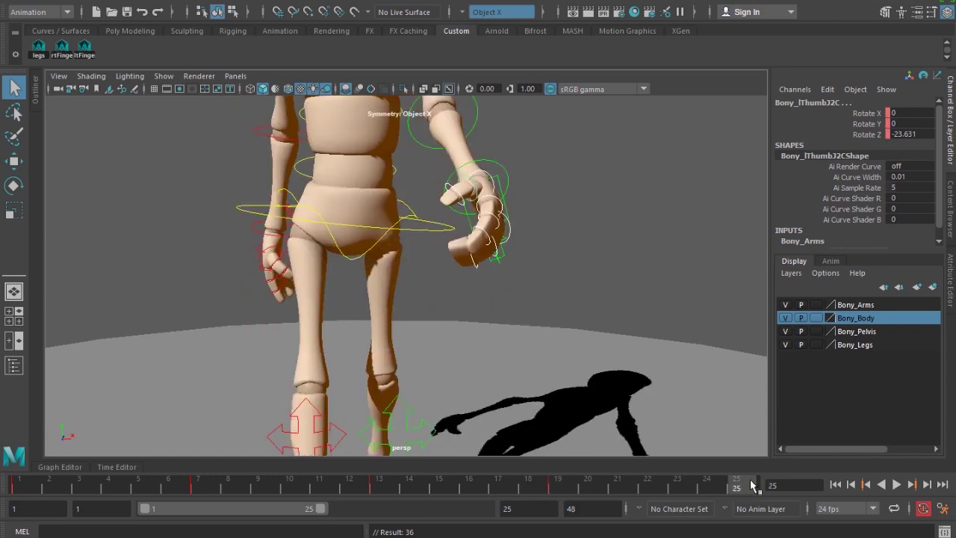
- At frame 7, select the rtFingers set and curl it slightly more, bringing the thumb tip to about -25 in Rotate Z
{"action": "left_click_drag", "start_coordinate": [469, 245], "coordinate": [386, 357], "text": "alt"}
{"action": "left_click", "coordinate": [275, 300]}
{"action": "left_click_drag", "start_coordinate": [277, 310], "coordinate": [261, 323], "text": "alt"}
{"action": "middle_click_drag", "start_coordinate": [261, 323], "coordinate": [293, 306], "text": "alt"}
{"action": "right_click_drag", "start_coordinate": [293, 306], "coordinate": [297, 401], "text": "alt"}
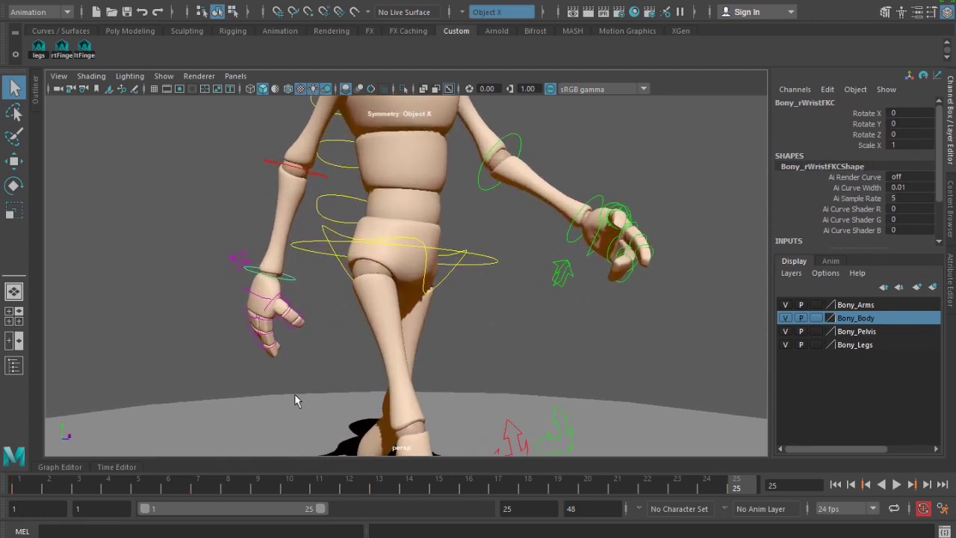
{"action": "mouse_move", "coordinate": [41, 483]}
{"action": "left_mouse_down"}
{"action": "mouse_move", "coordinate": [68, 495]}
{"action": "mouse_move", "coordinate": [205, 497]}
{"action": "left_mouse_up"}
{"action": "middle_click_drag", "start_coordinate": [257, 392], "coordinate": [293, 300], "text": "alt"}
{"action": "right_click_drag", "start_coordinate": [294, 301], "coordinate": [313, 335], "text": "alt"}
{"action": "left_click", "coordinate": [62, 49]}
{"action": "scroll", "coordinate": [267, 353], "scroll_direction": "up", "scroll_amount": 4}
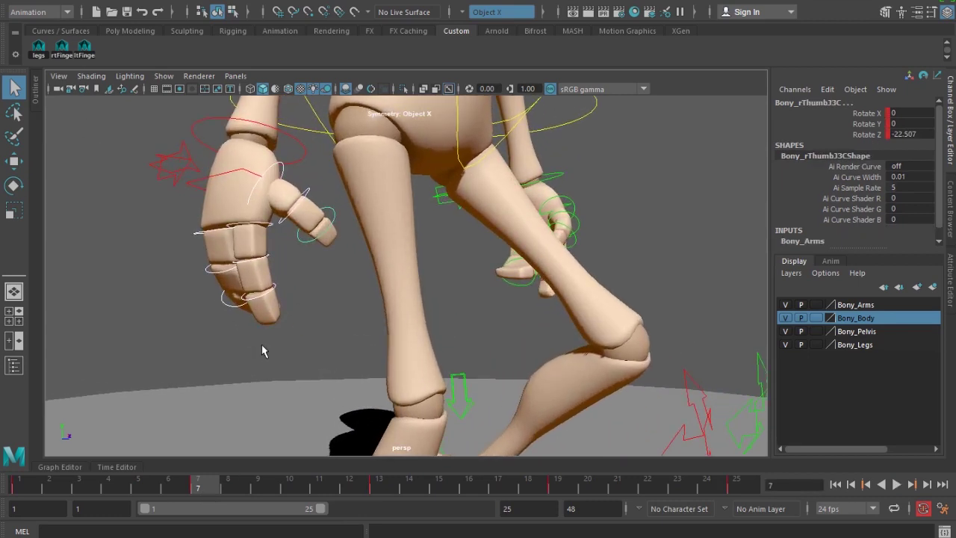
{"action": "key", "text": "e"}
{"action": "left_click_drag", "start_coordinate": [208, 194], "coordinate": [212, 207]}
{"action": "key", "text": "ctrl+z"}
{"action": "left_click_drag", "start_coordinate": [339, 192], "coordinate": [342, 192]}
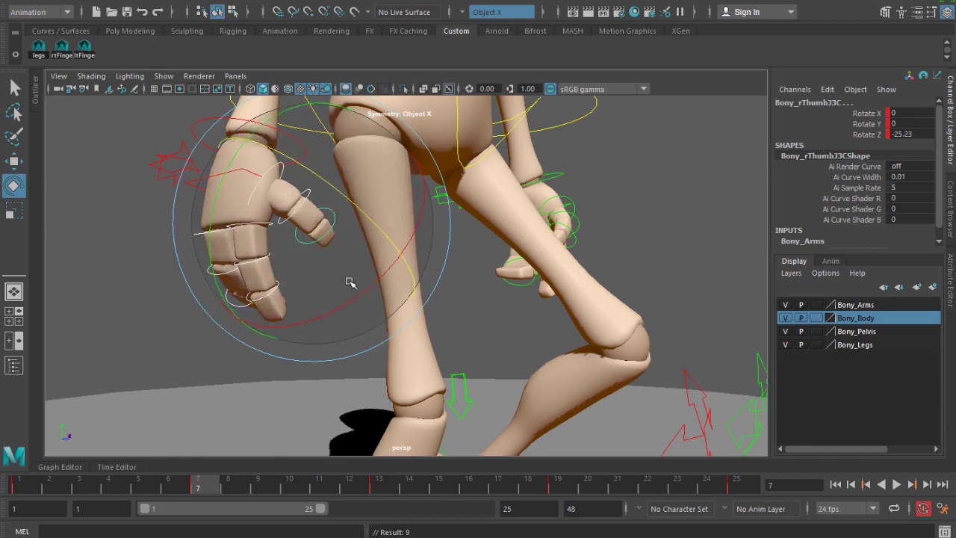
- Select the left hand's finger set at frame 7 and curl it slightly more, bringing the thumb's middle joint to about -28 in Rotate Z
{"action": "mouse_move", "coordinate": [348, 279]}
{"action": "left_mouse_down", "text": "alt"}
{"action": "mouse_move", "coordinate": [428, 363]}
{"action": "mouse_move", "coordinate": [385, 375]}
{"action": "left_mouse_up", "text": "alt"}
{"action": "right_click_drag", "start_coordinate": [385, 375], "coordinate": [478, 357], "text": "alt"}
{"action": "left_click_drag", "start_coordinate": [478, 358], "coordinate": [421, 328], "text": "alt"}
{"action": "left_click", "coordinate": [401, 254]}
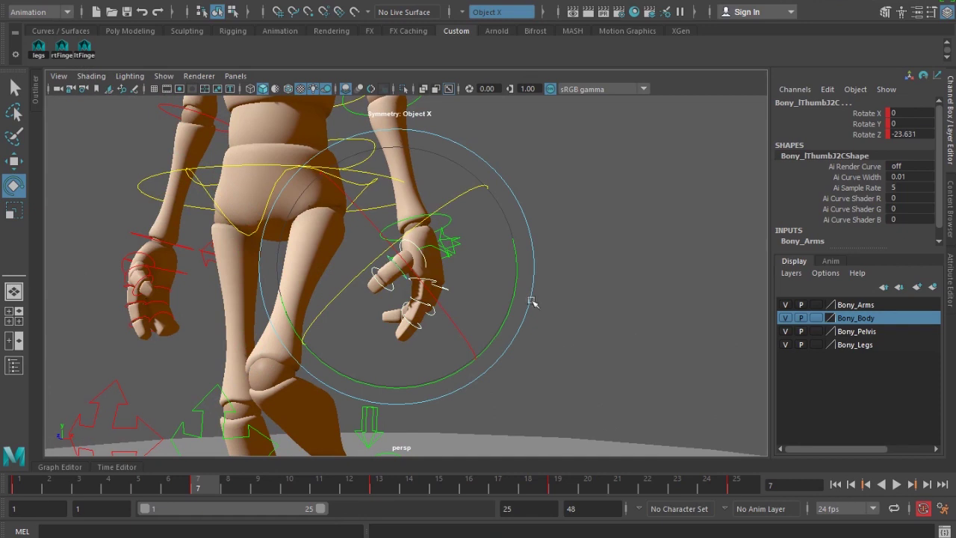
{"action": "left_click_drag", "start_coordinate": [455, 194], "coordinate": [452, 204]}
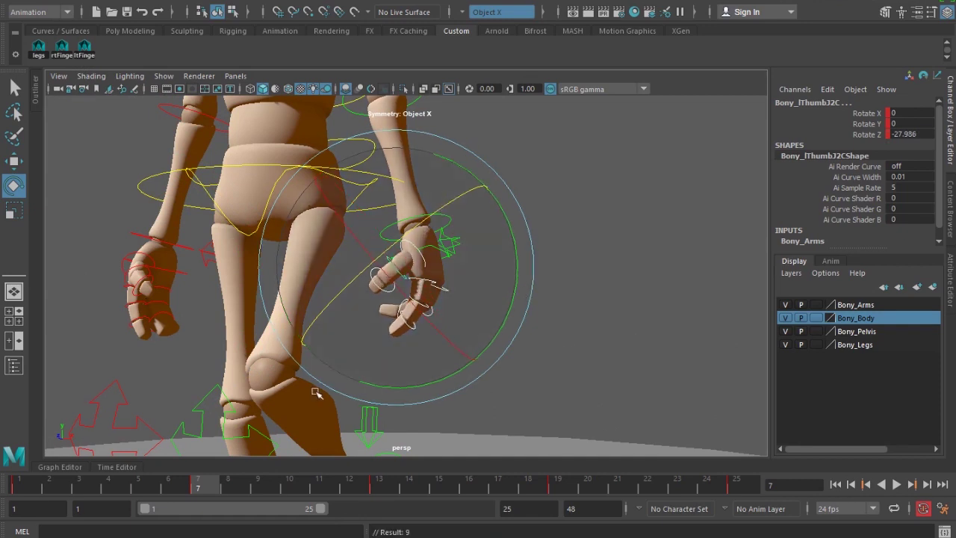
- At frame 19, select the rtFingers set and curl it slightly more, bringing the thumb tip to about -27 in Rotate Z
{"action": "left_click", "coordinate": [557, 485]}
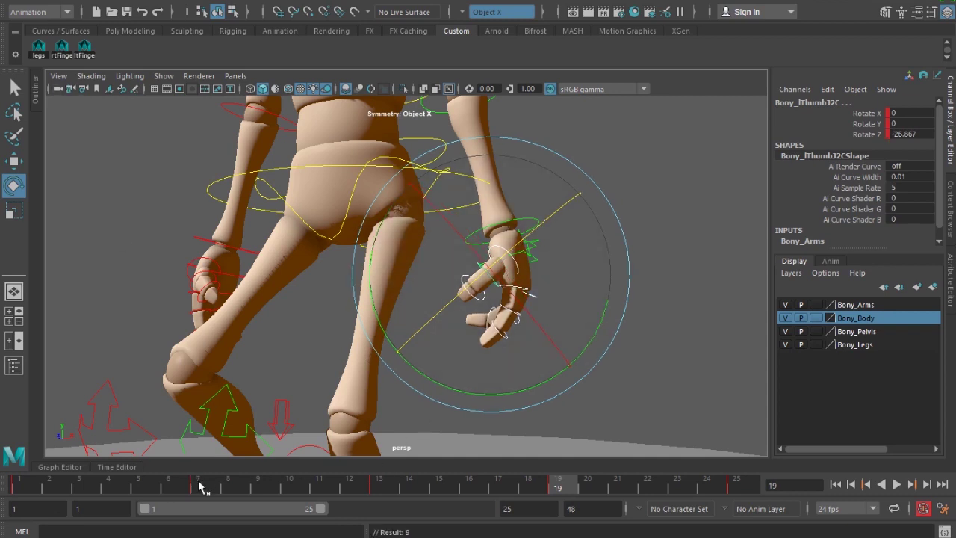
{"action": "left_click", "coordinate": [73, 48]}
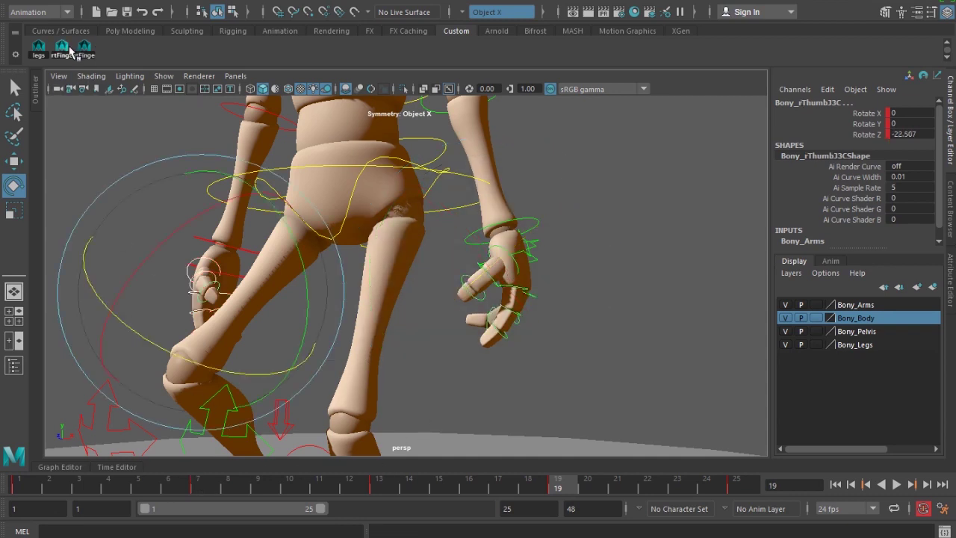
{"action": "left_click_drag", "start_coordinate": [185, 355], "coordinate": [192, 357]}
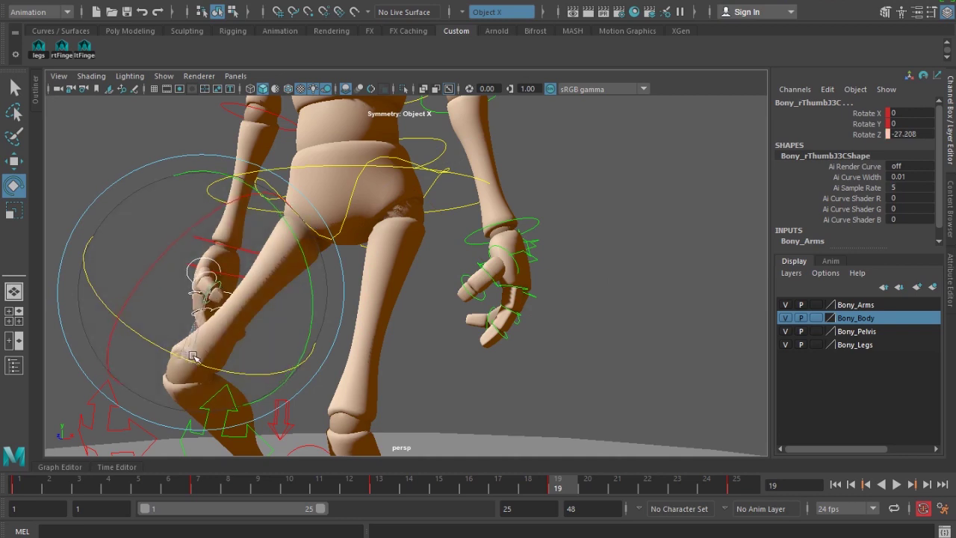
{"action": "scroll", "coordinate": [295, 402], "scroll_direction": "down", "scroll_amount": 4}
{"action": "left_click_drag", "start_coordinate": [303, 399], "coordinate": [388, 384], "text": "alt"}
{"action": "left_click", "coordinate": [585, 337]}
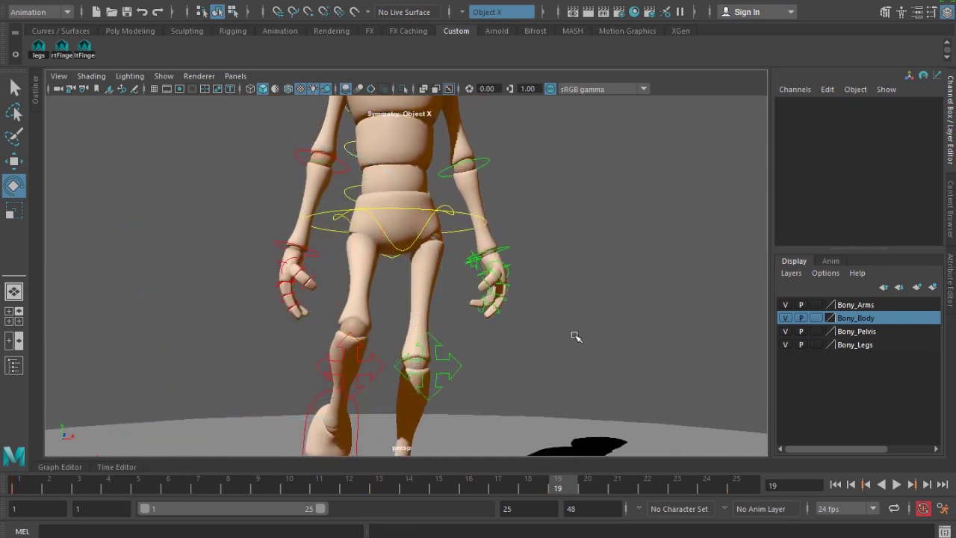
- Playblast the full-body walk cycle with the rig's control curves hidden, close the preview and show the curves again
{"action": "scroll", "coordinate": [585, 337], "scroll_direction": "down", "scroll_amount": 3}
{"action": "left_click_drag", "start_coordinate": [585, 337], "coordinate": [527, 352], "text": "alt"}
{"action": "scroll", "coordinate": [527, 351], "scroll_direction": "down", "scroll_amount": 3}
{"action": "middle_click_drag", "start_coordinate": [515, 340], "coordinate": [478, 366], "text": "alt"}
{"action": "left_click_drag", "start_coordinate": [478, 366], "coordinate": [448, 351], "text": "alt"}
{"action": "left_click", "coordinate": [164, 76]}
{"action": "left_click", "coordinate": [224, 47]}
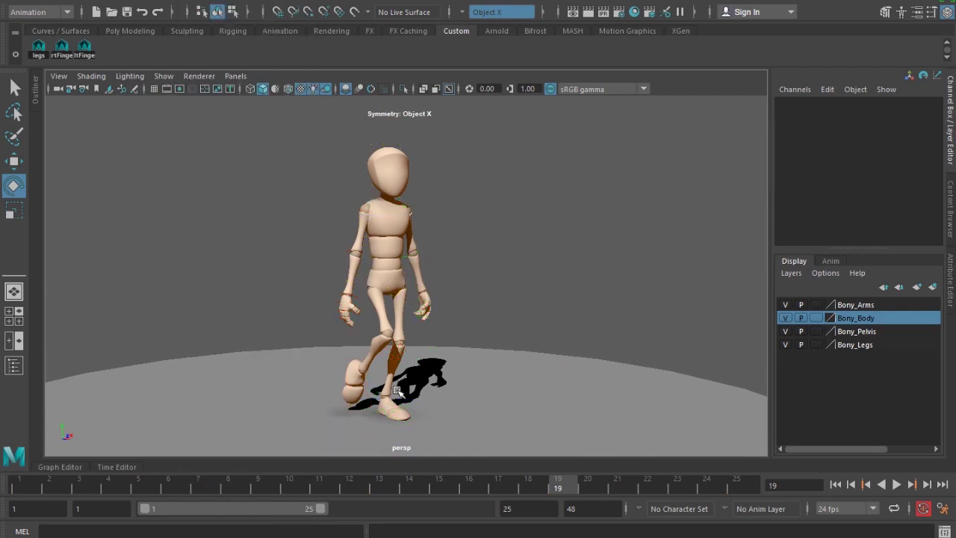
{"action": "right_click", "coordinate": [481, 487]}
{"action": "left_click", "coordinate": [619, 484]}
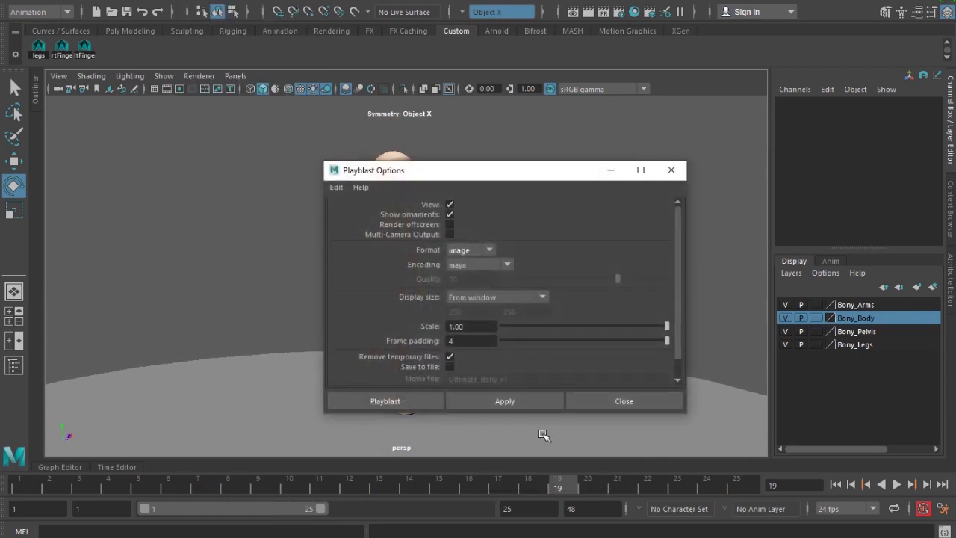
{"action": "left_click", "coordinate": [395, 400]}
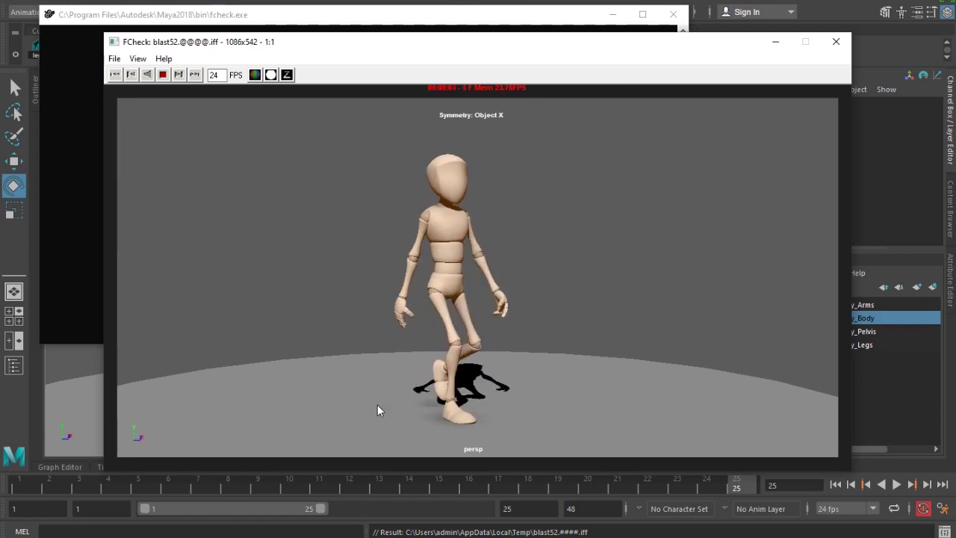
{"action": "left_click", "coordinate": [836, 41]}
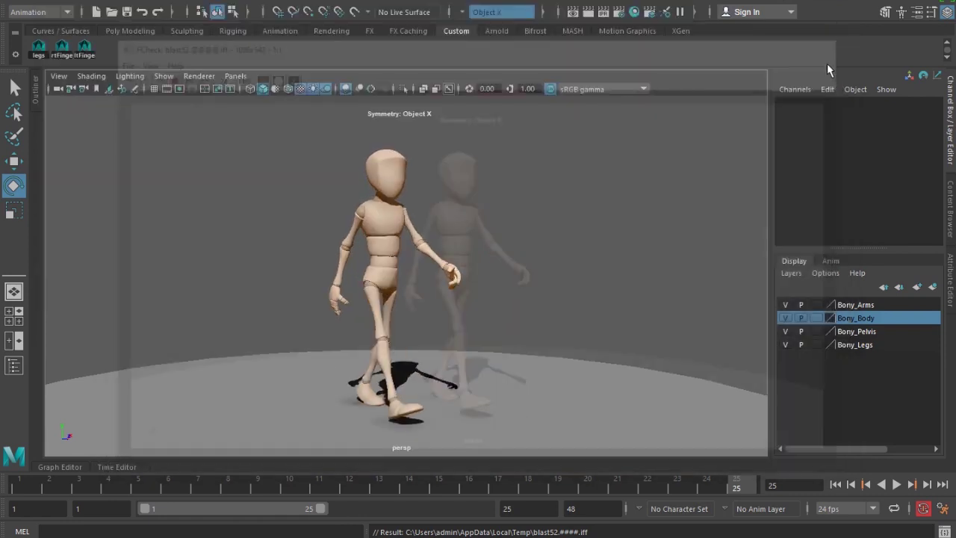
{"action": "left_click", "coordinate": [162, 75]}
{"action": "left_click", "coordinate": [218, 49]}
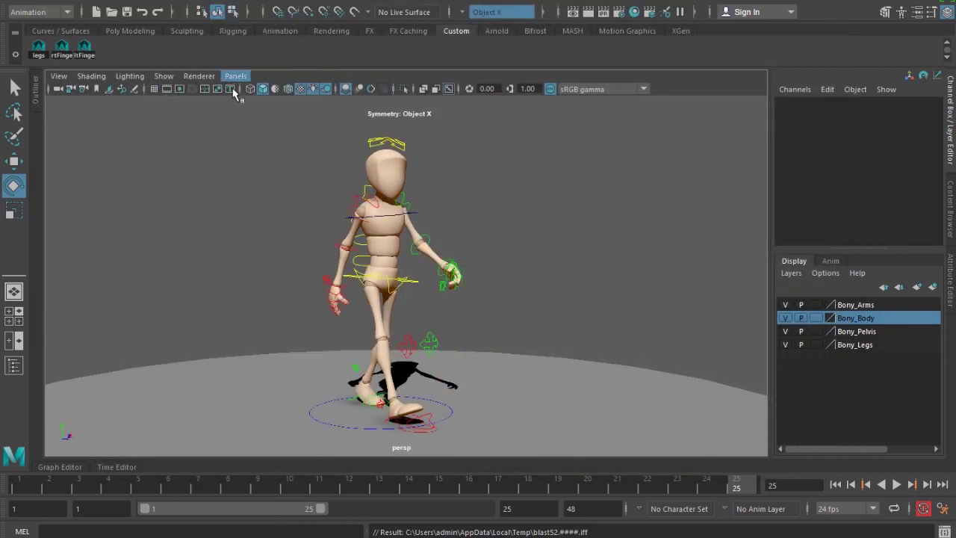
- Rotate the right wrist control to about 3.6 in Rotate Z and key it at frames 7 and 19
{"action": "scroll", "coordinate": [270, 326], "scroll_direction": "up", "scroll_amount": 5}
{"action": "left_click", "coordinate": [275, 301]}
{"action": "key", "text": "f"}
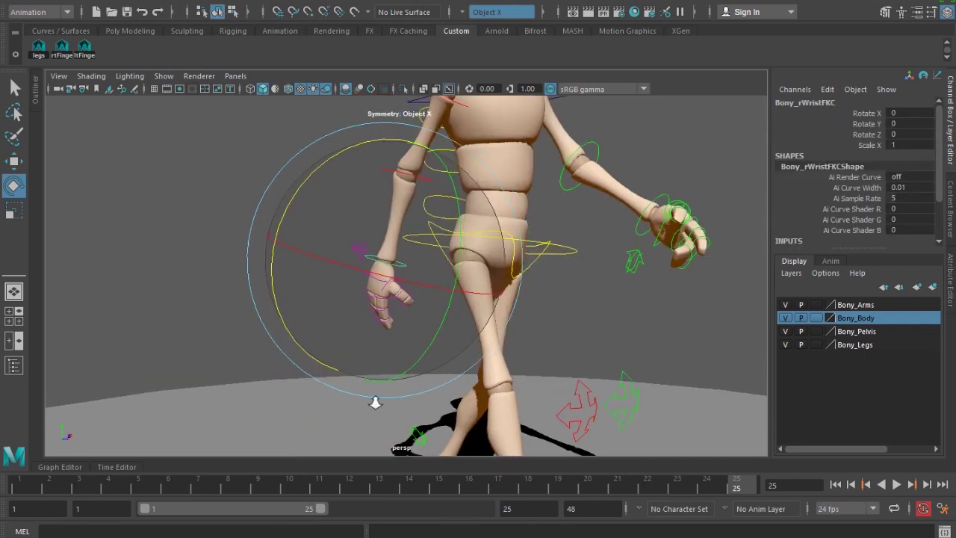
{"action": "key", "text": "alt+v"}
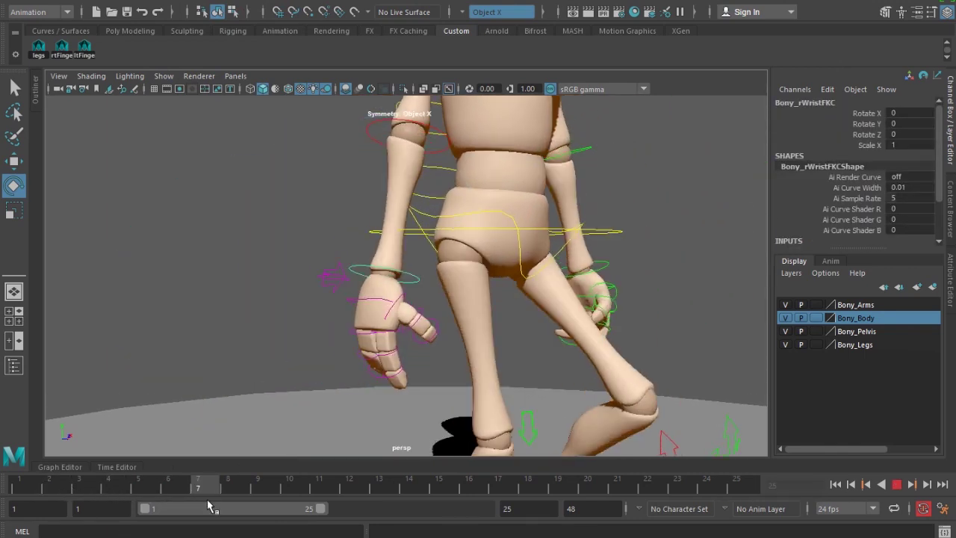
{"action": "key", "text": "alt+v"}
{"action": "left_click_drag", "start_coordinate": [294, 203], "coordinate": [308, 191]}
{"action": "key", "text": "s"}
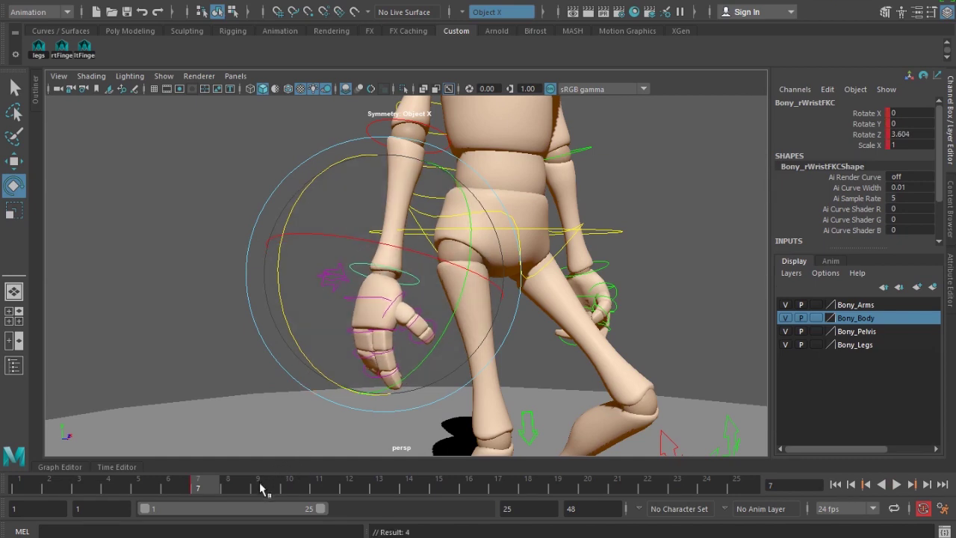
{"action": "left_click", "coordinate": [548, 489]}
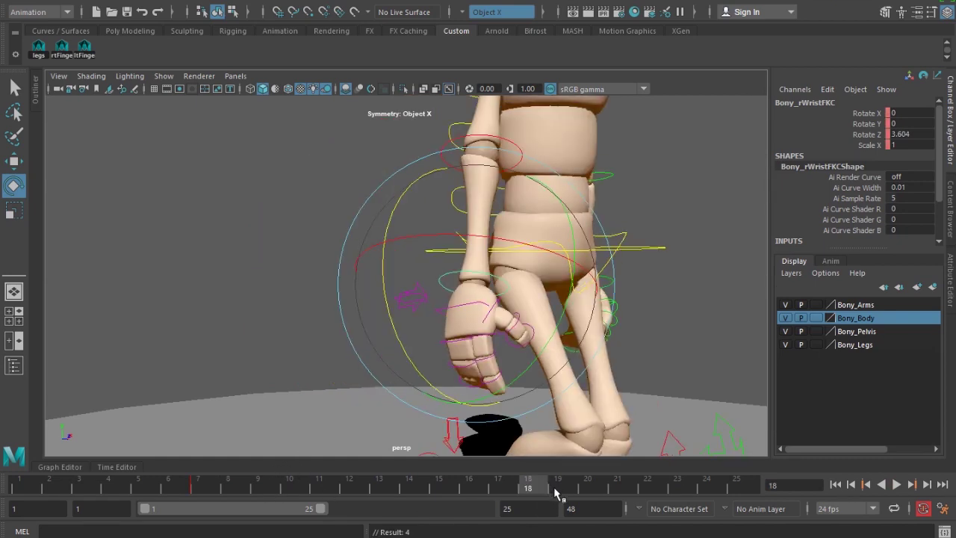
{"action": "left_click", "coordinate": [556, 489]}
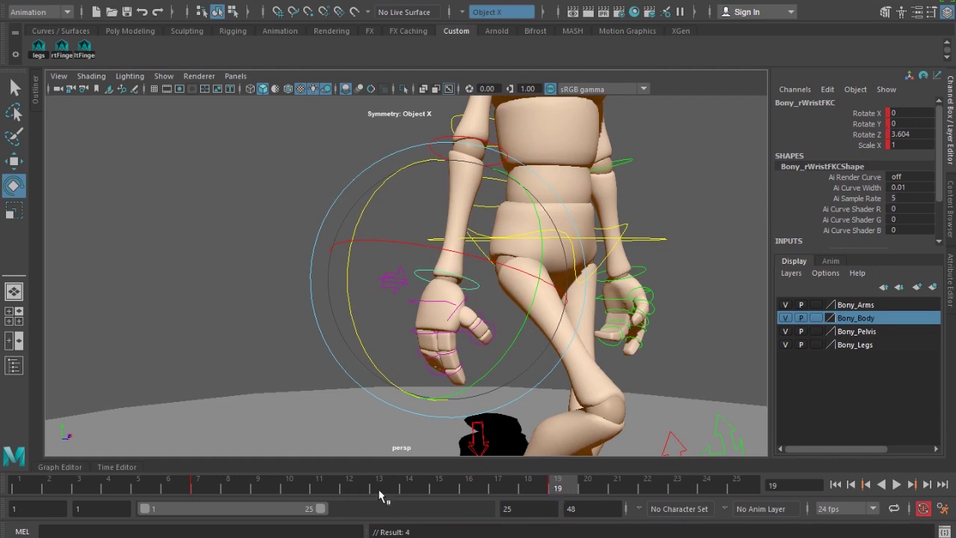
- At frame 13, rotate the right wrist the opposite way and set its Rotate Z to -6
{"action": "left_click", "coordinate": [379, 493]}
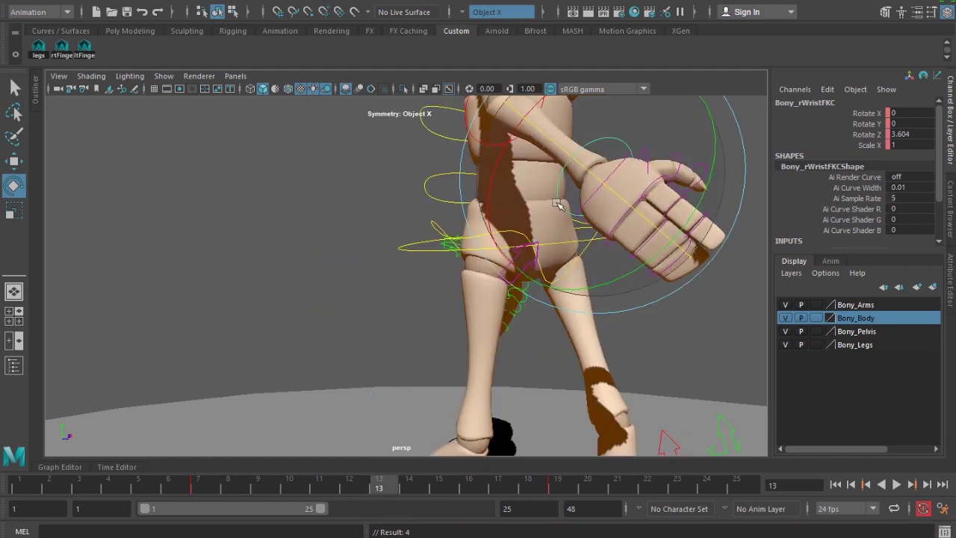
{"action": "left_click_drag", "start_coordinate": [589, 175], "coordinate": [599, 186]}
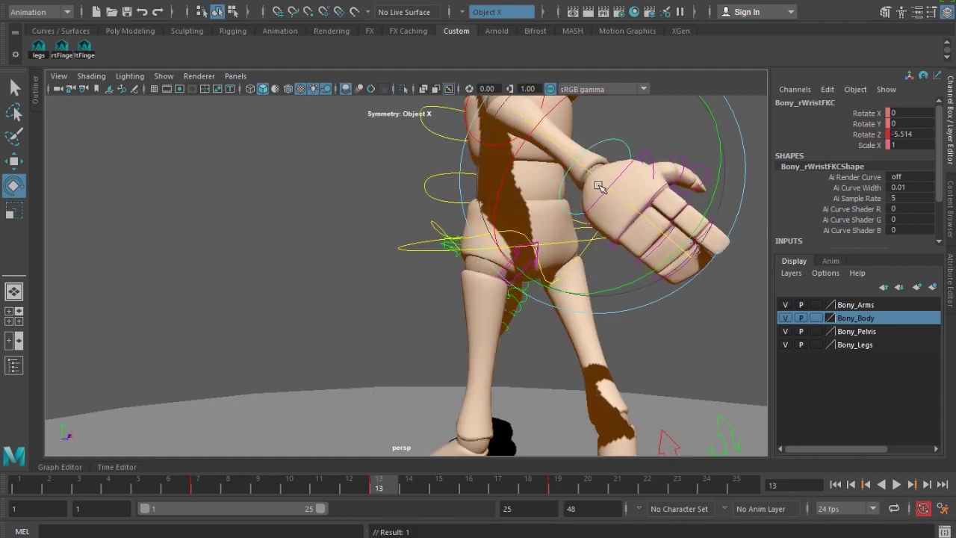
{"action": "left_click", "coordinate": [917, 136]}
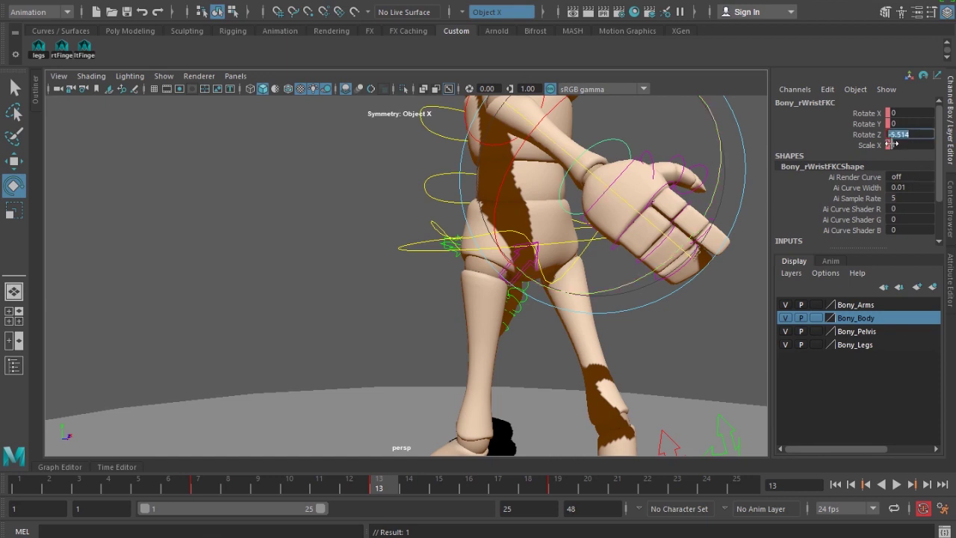
{"action": "type", "text": "-6"}
{"action": "key", "text": "Return"}
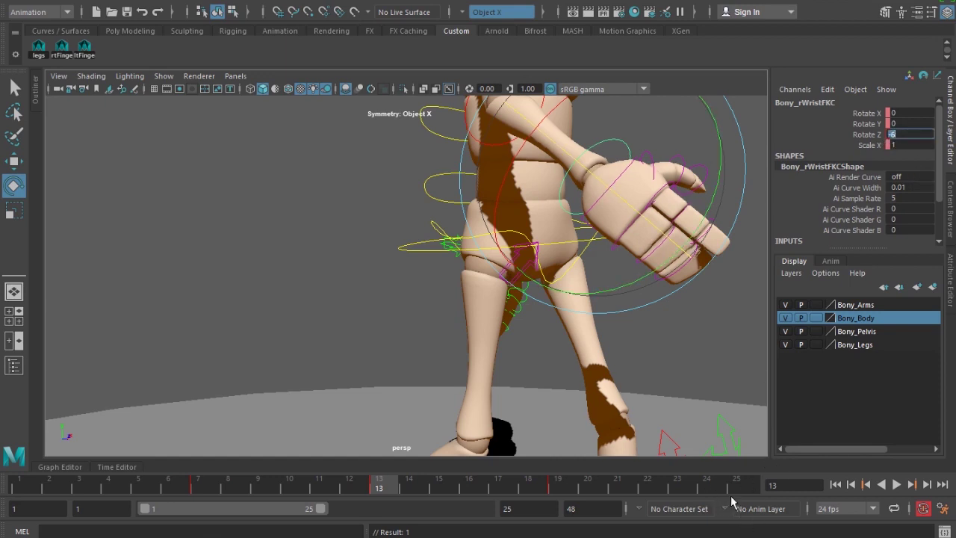
- Set the right wrist's Rotate Z to -6 at frames 25 and 1
{"action": "left_click", "coordinate": [744, 489]}
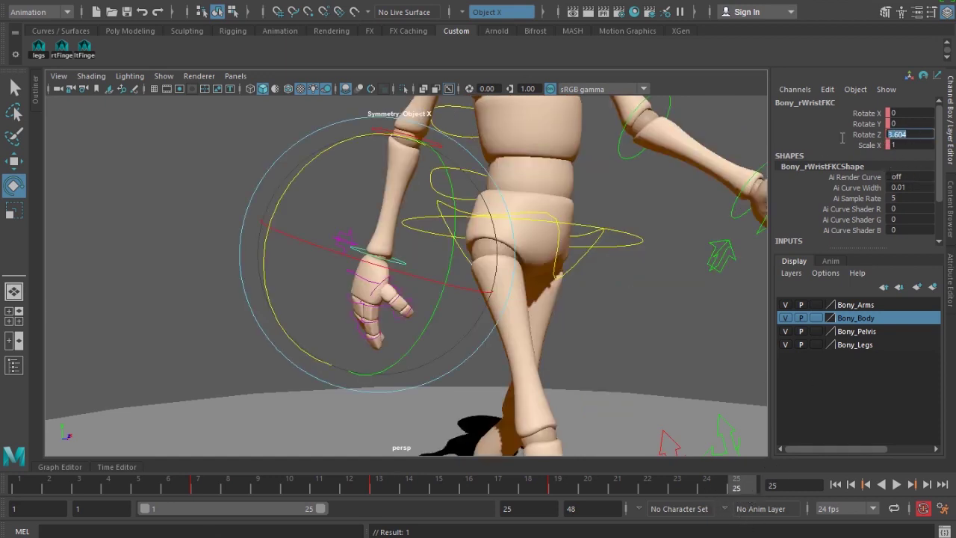
{"action": "type", "text": "-6"}
{"action": "key", "text": "Return"}
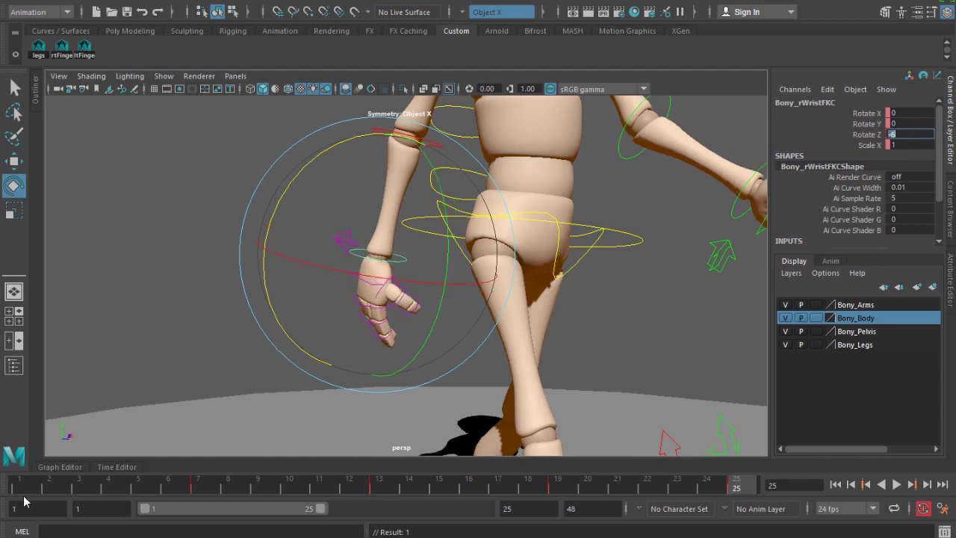
{"action": "key", "text": "period"}
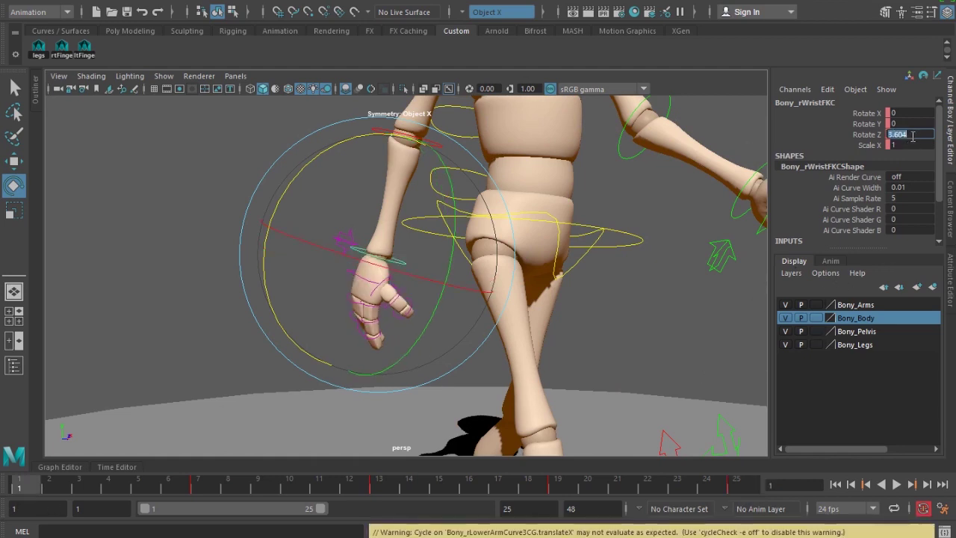
{"action": "key", "text": "Return"}
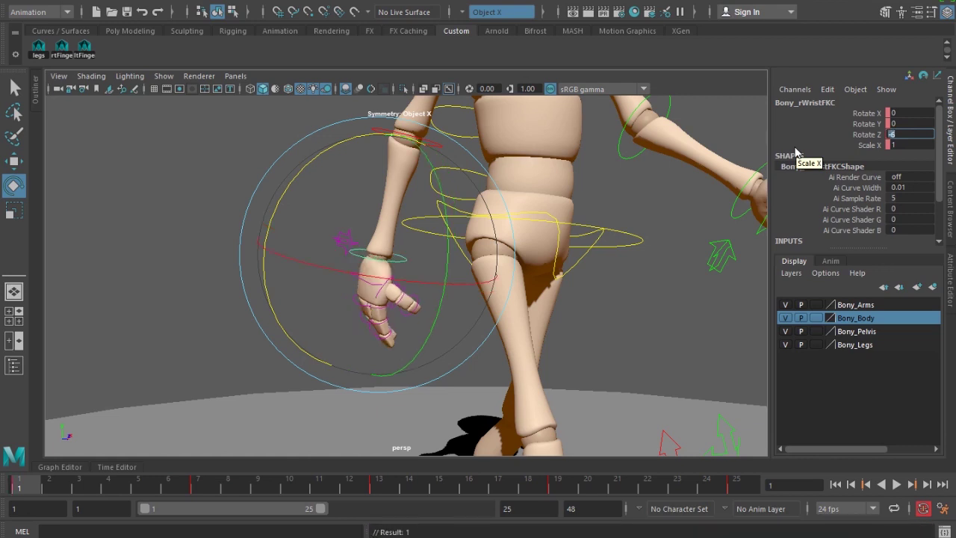
- Select the left wrist control, set its Rotate Z to -6 at frame 1, and key that pose at frames 1, 13 and 25
{"action": "right_click_drag", "start_coordinate": [546, 294], "coordinate": [402, 304], "text": "alt"}
{"action": "middle_click_drag", "start_coordinate": [656, 298], "coordinate": [581, 297], "text": "alt"}
{"action": "left_click_drag", "start_coordinate": [581, 297], "coordinate": [551, 313], "text": "alt"}
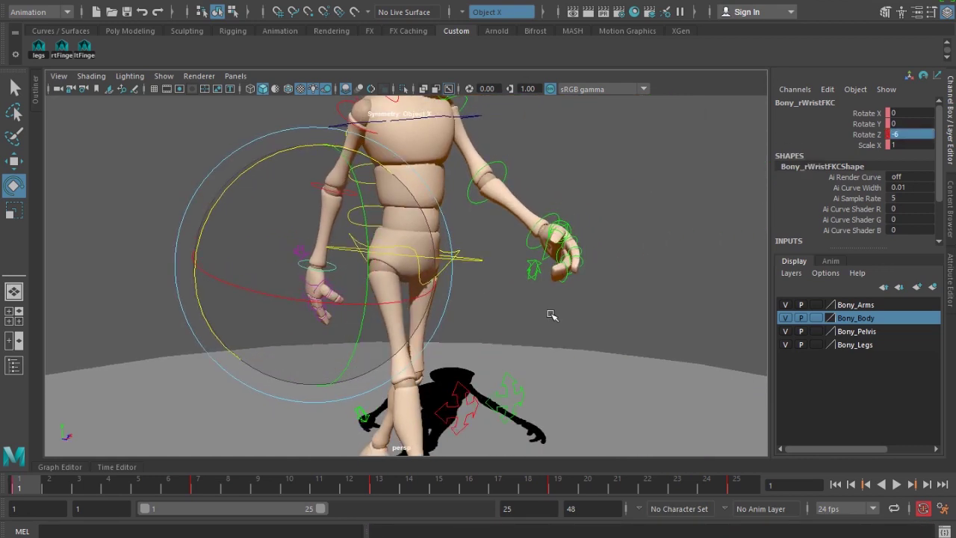
{"action": "left_click", "coordinate": [551, 312]}
{"action": "left_click", "coordinate": [528, 240]}
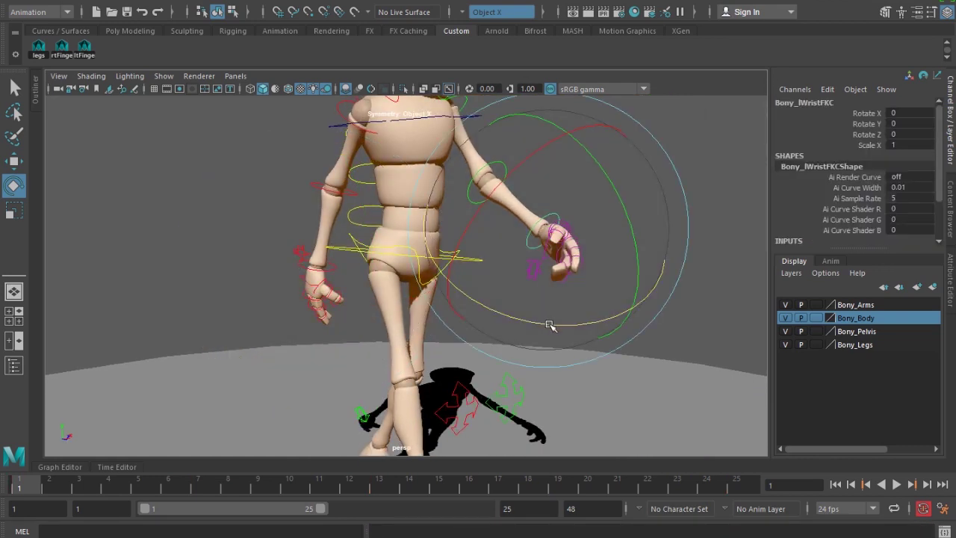
{"action": "left_click", "coordinate": [912, 134]}
{"action": "type", "text": "-"}
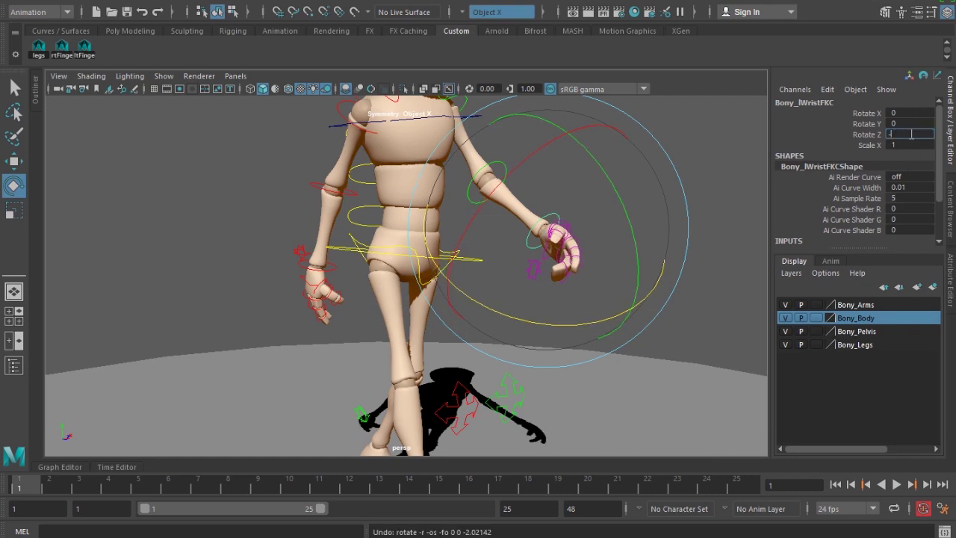
{"action": "type", "text": "6"}
{"action": "key", "text": "Return"}
{"action": "left_click", "coordinate": [542, 215]}
{"action": "left_click", "coordinate": [554, 242]}
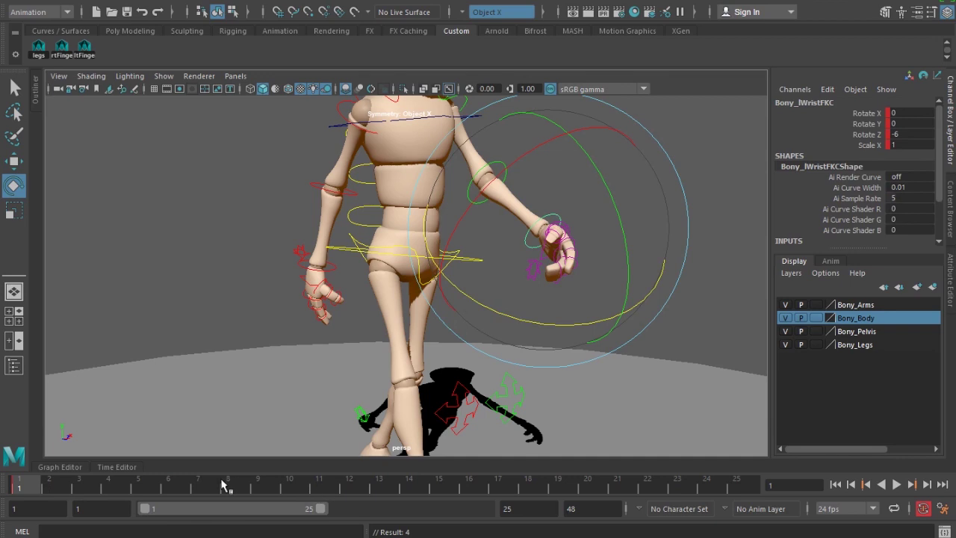
{"action": "left_click", "coordinate": [379, 490]}
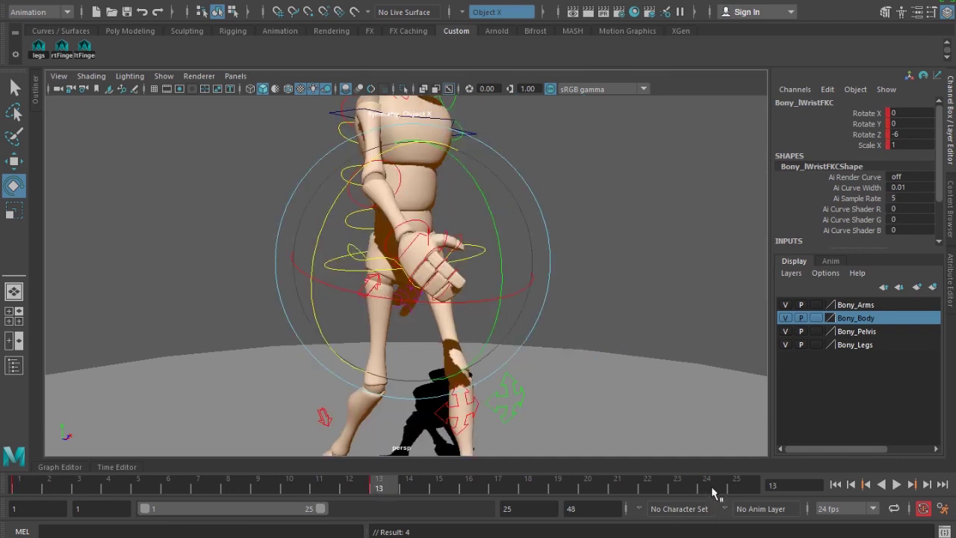
{"action": "left_click", "coordinate": [740, 490]}
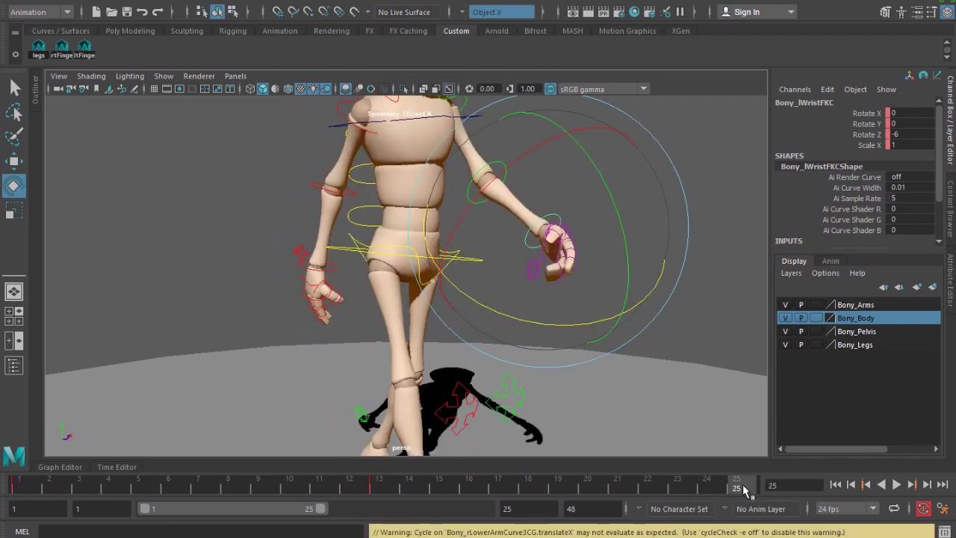
- At frame 7, set the left wrist's Rotate Z to 3 and key it
{"action": "left_click", "coordinate": [196, 489]}
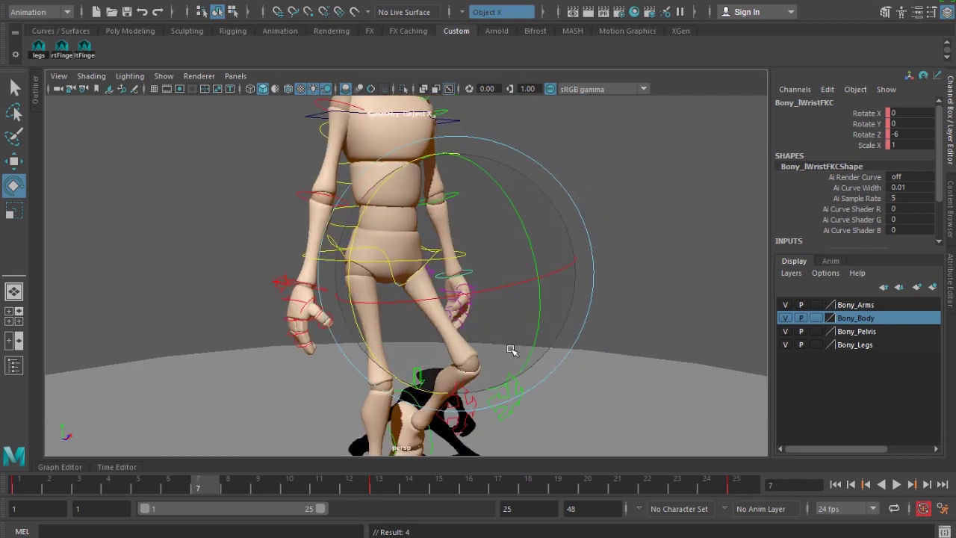
{"action": "left_click_drag", "start_coordinate": [448, 348], "coordinate": [359, 224], "text": "alt"}
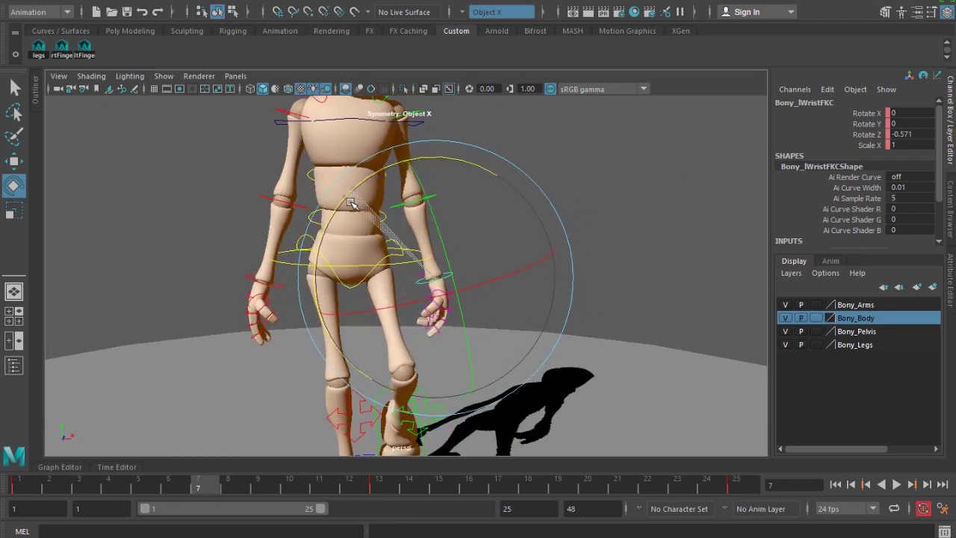
{"action": "left_click_drag", "start_coordinate": [350, 206], "coordinate": [350, 207]}
{"action": "key", "text": "ctrl+z"}
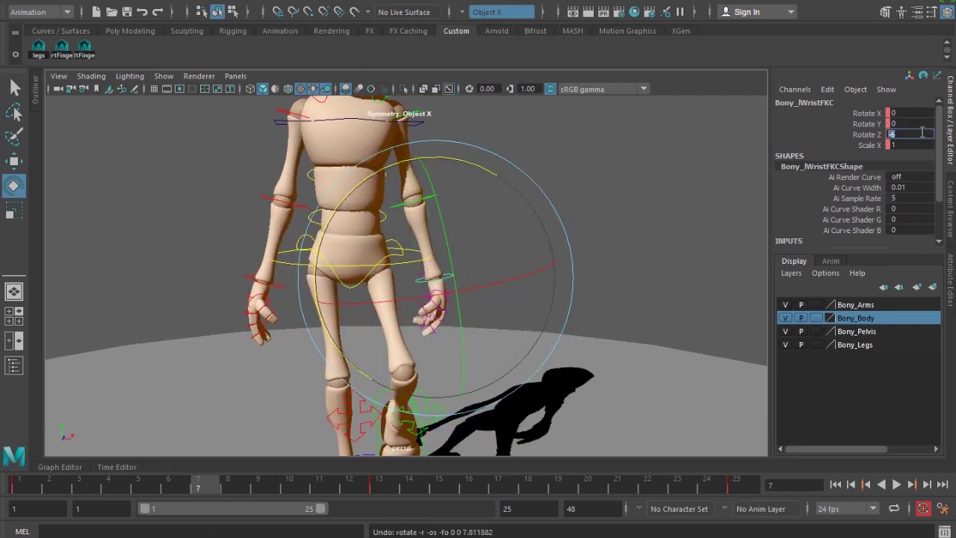
{"action": "type", "text": "3"}
{"action": "key", "text": "Return"}
{"action": "left_click", "coordinate": [693, 320]}
{"action": "left_click", "coordinate": [445, 273]}
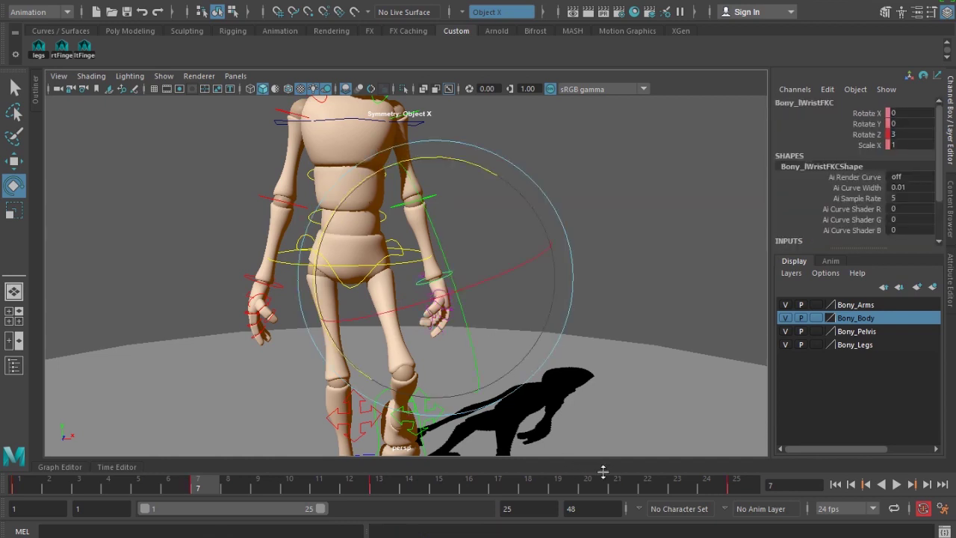
{"action": "left_click", "coordinate": [678, 281]}
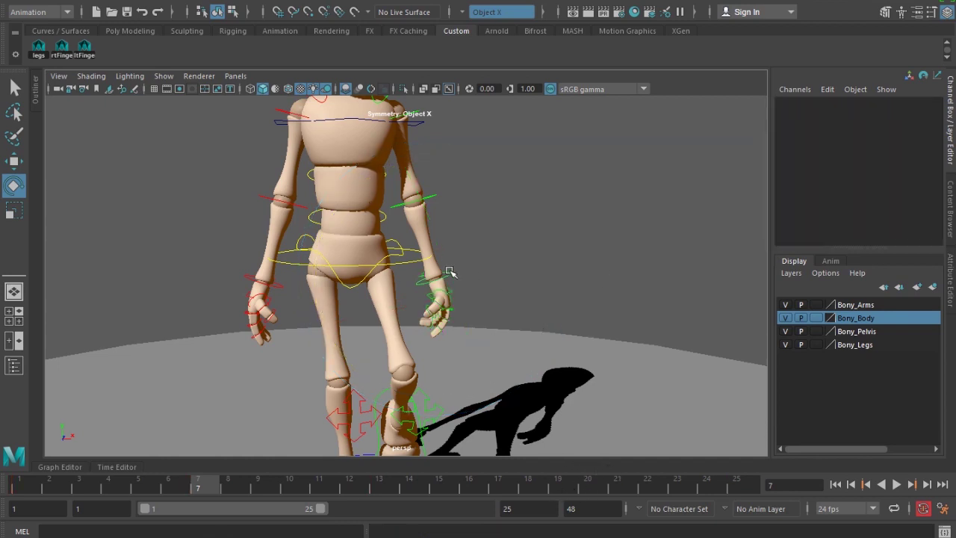
{"action": "left_click", "coordinate": [450, 274]}
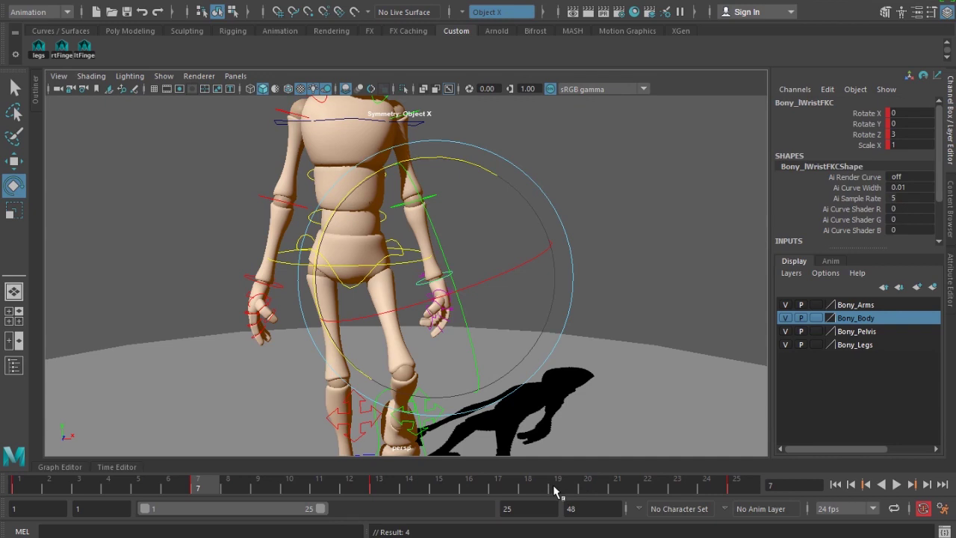
- At frame 19, open the left wrist's Rotate Z value for editing, and deselect the control
{"action": "left_click", "coordinate": [555, 487]}
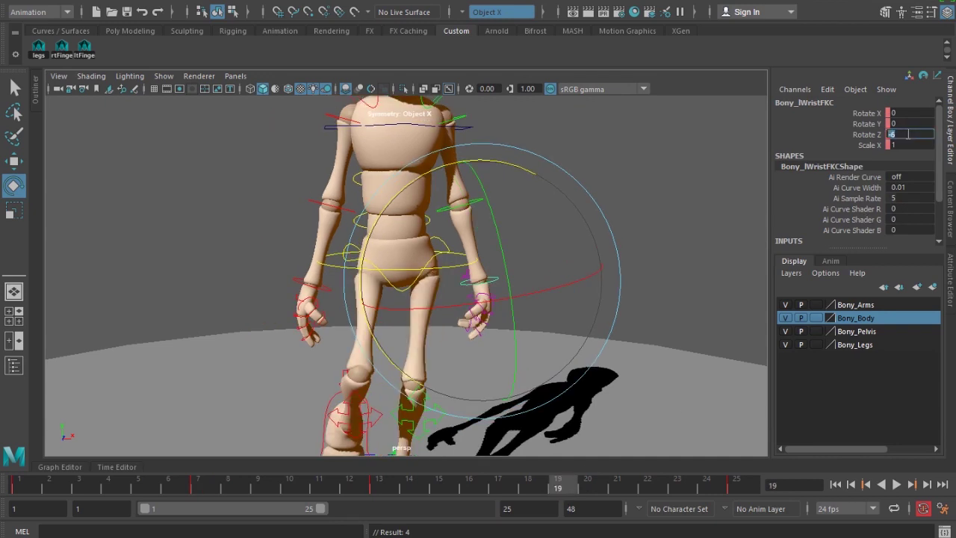
{"action": "left_click", "coordinate": [738, 218]}
{"action": "left_click", "coordinate": [495, 278]}
{"action": "left_click", "coordinate": [448, 299]}
- Play the walk cycle from frame 3 and check the wrist motion up close and on the full figure
{"action": "left_click_drag", "start_coordinate": [448, 298], "coordinate": [396, 321], "text": "alt"}
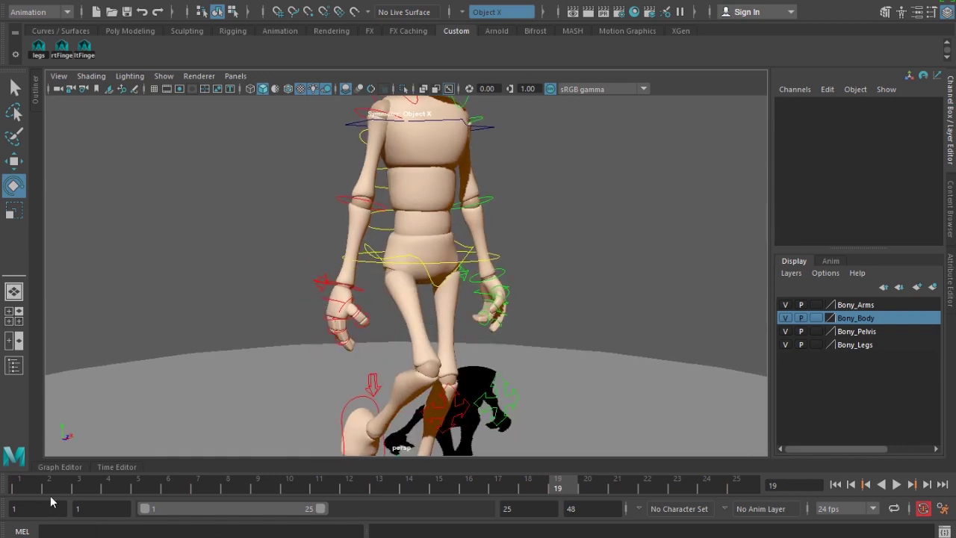
{"action": "left_click", "coordinate": [80, 487]}
{"action": "key", "text": "alt+v"}
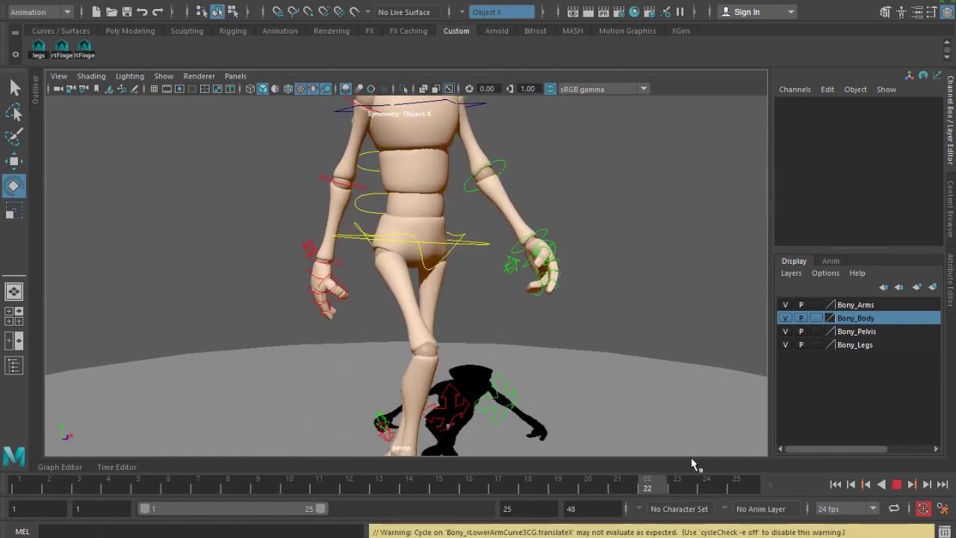
{"action": "right_click_drag", "start_coordinate": [627, 284], "coordinate": [563, 295], "text": "alt"}
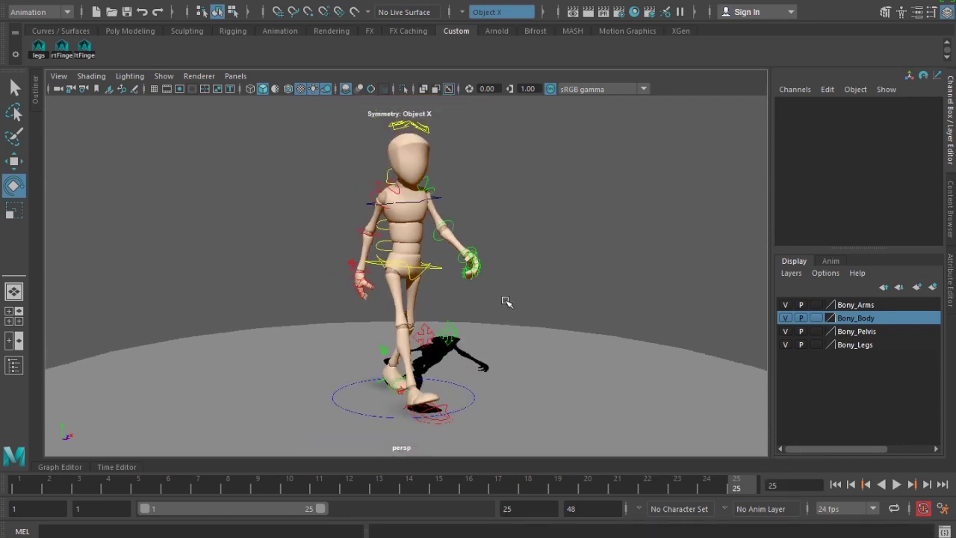
{"action": "left_click_drag", "start_coordinate": [507, 302], "coordinate": [541, 289], "text": "alt"}
- Hide the rig's control curves in the perspective view and playblast the walk cycle with the existing options
{"action": "left_click", "coordinate": [164, 76]}
{"action": "left_click", "coordinate": [224, 60]}
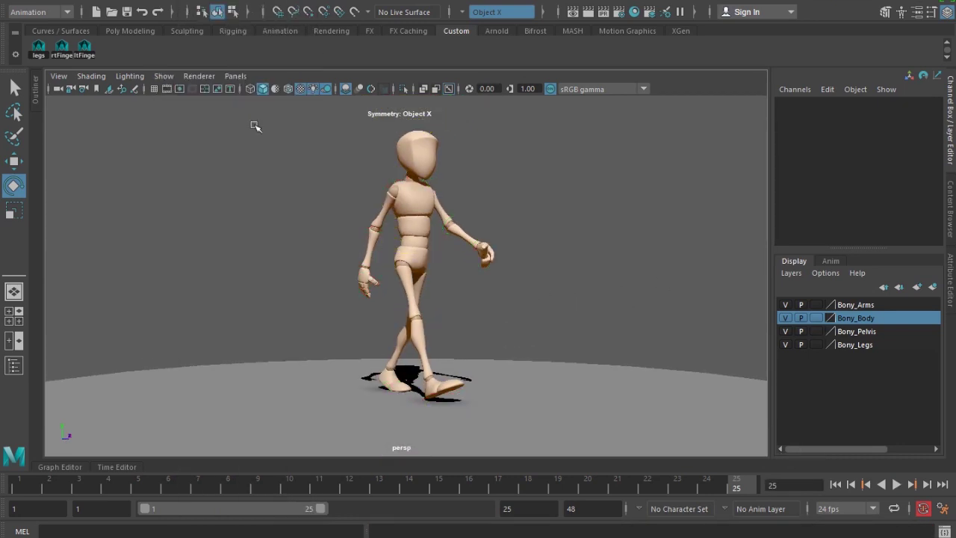
{"action": "middle_click_drag", "start_coordinate": [472, 391], "coordinate": [458, 415], "text": "alt"}
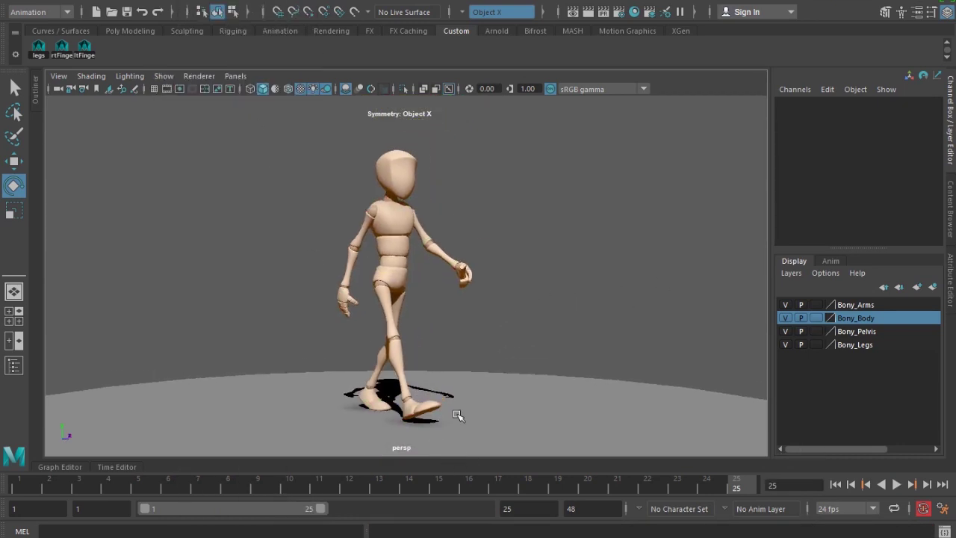
{"action": "right_click", "coordinate": [560, 484]}
{"action": "left_click", "coordinate": [692, 472]}
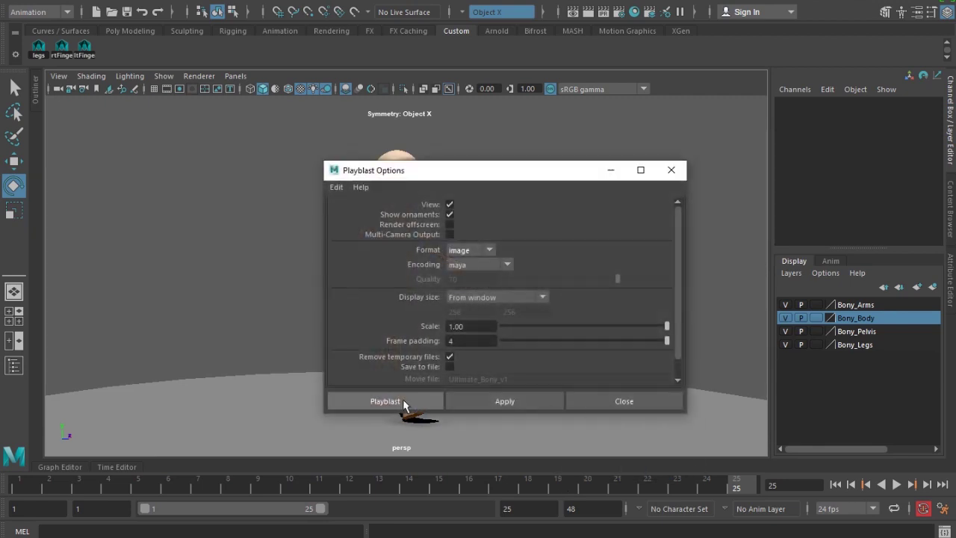
{"action": "left_click", "coordinate": [403, 404]}
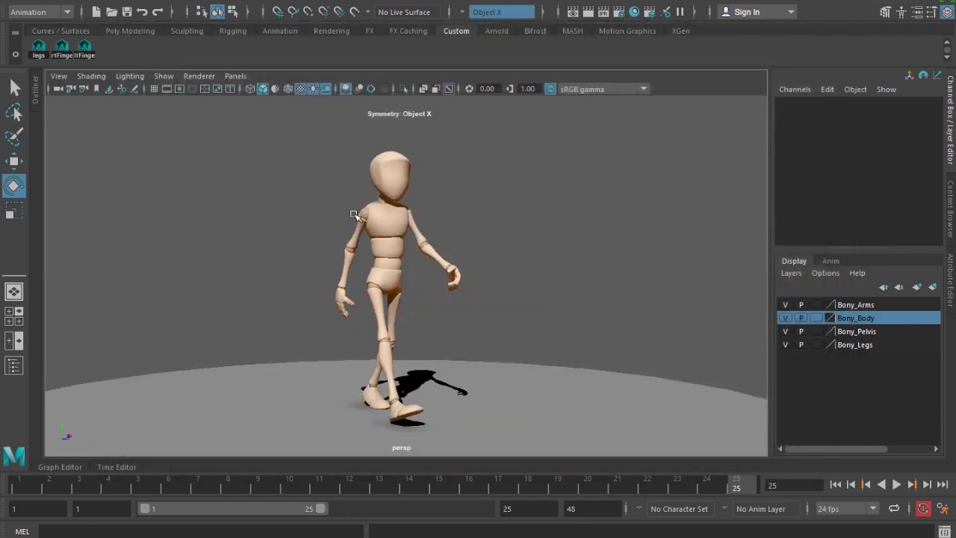
- Show the rig's control curves again and mute the Rotate Z channel of the head control
{"action": "left_click", "coordinate": [170, 76]}
{"action": "left_click", "coordinate": [224, 32]}
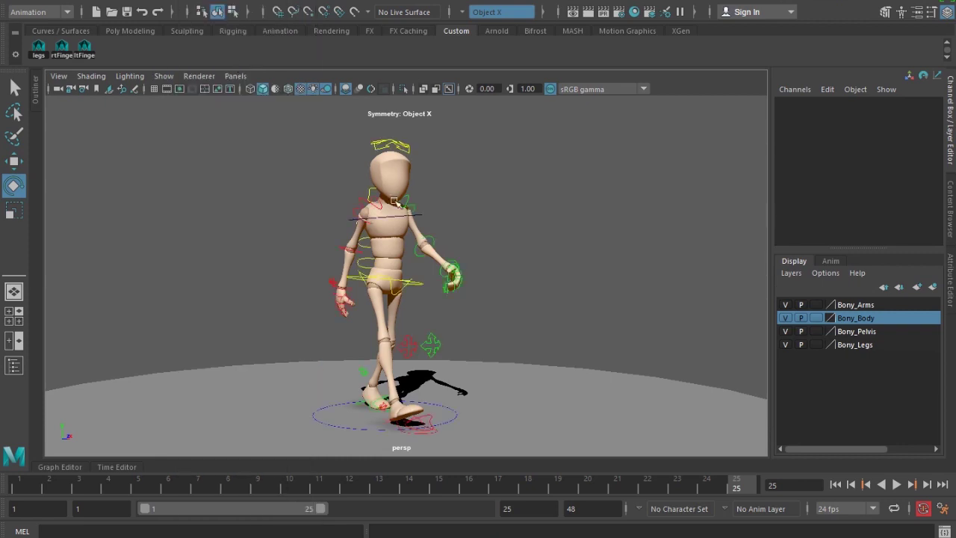
{"action": "left_click", "coordinate": [387, 144]}
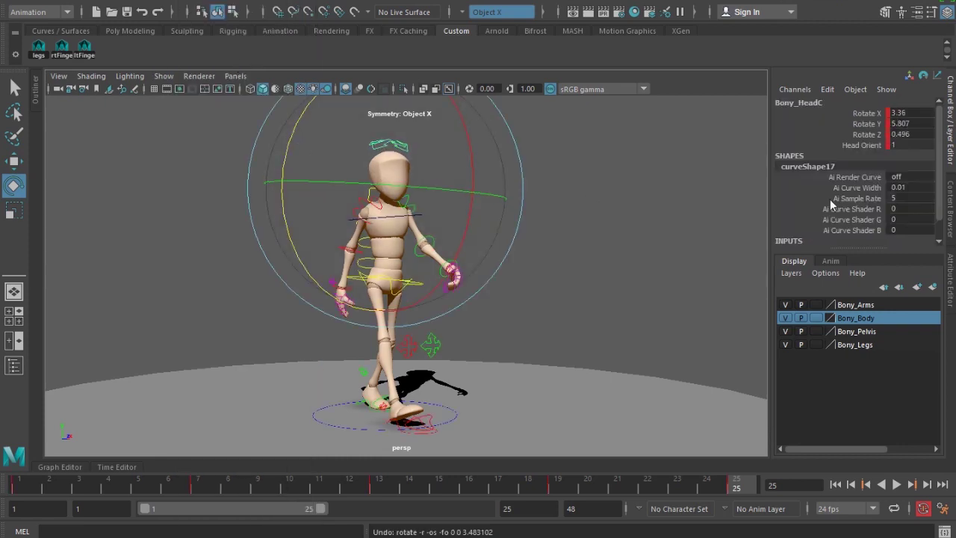
{"action": "left_click", "coordinate": [864, 136]}
{"action": "mouse_move", "coordinate": [640, 260]}
{"action": "middle_mouse_down"}
{"action": "mouse_move", "coordinate": [617, 264]}
{"action": "mouse_move", "coordinate": [656, 253]}
{"action": "middle_mouse_up"}
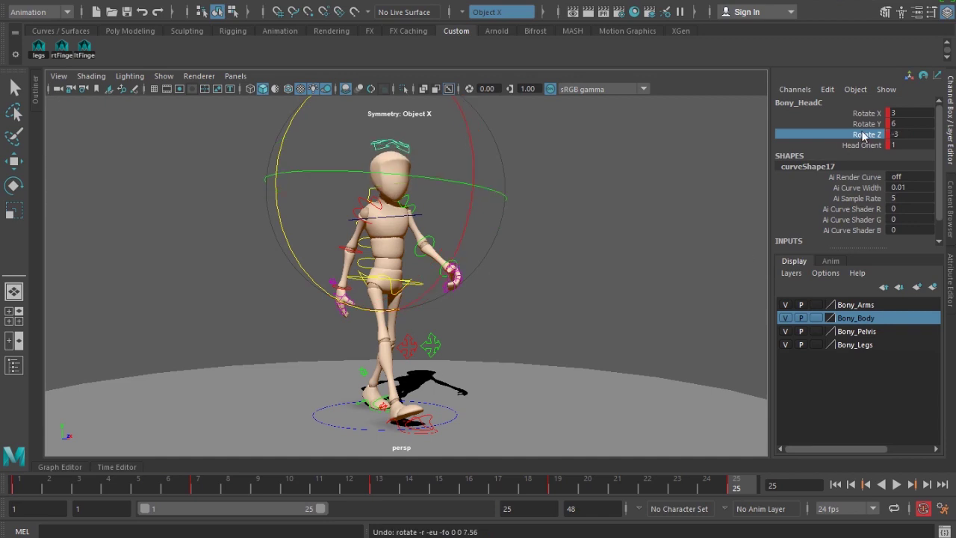
{"action": "right_click", "coordinate": [864, 136]}
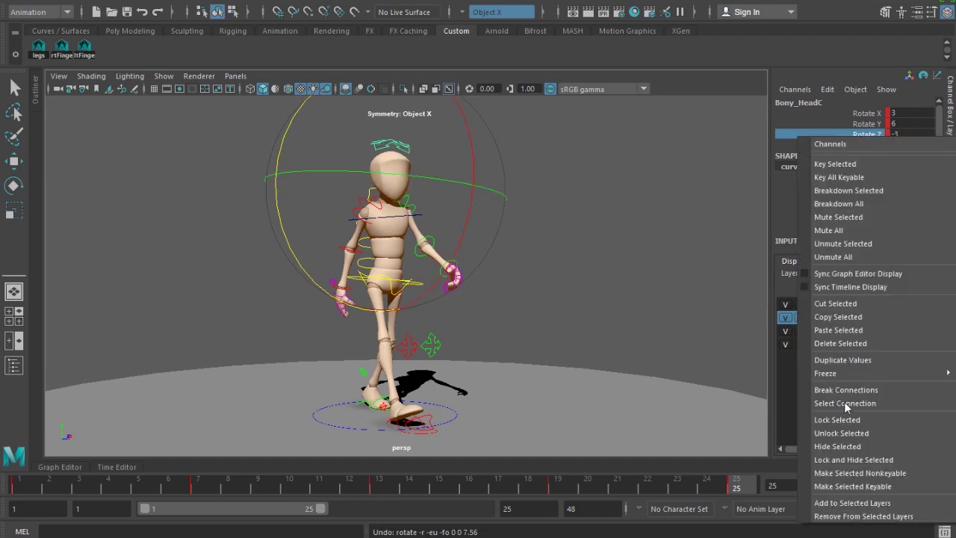
{"action": "left_click", "coordinate": [841, 218]}
{"action": "left_click", "coordinate": [682, 256]}
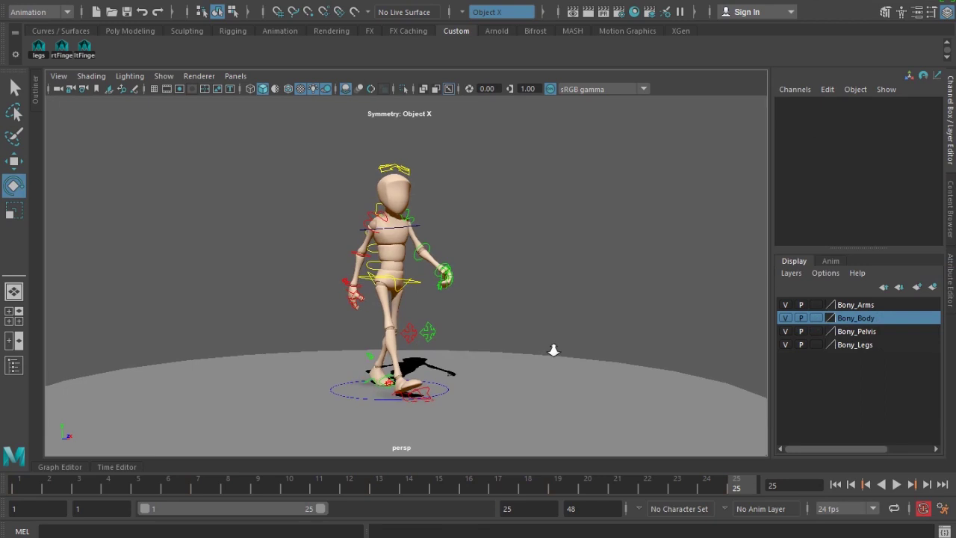
- Hide the control curves, playblast the walk cycle to review the head motion, and close the playback window
{"action": "right_click", "coordinate": [628, 480]}
{"action": "left_click", "coordinate": [652, 475]}
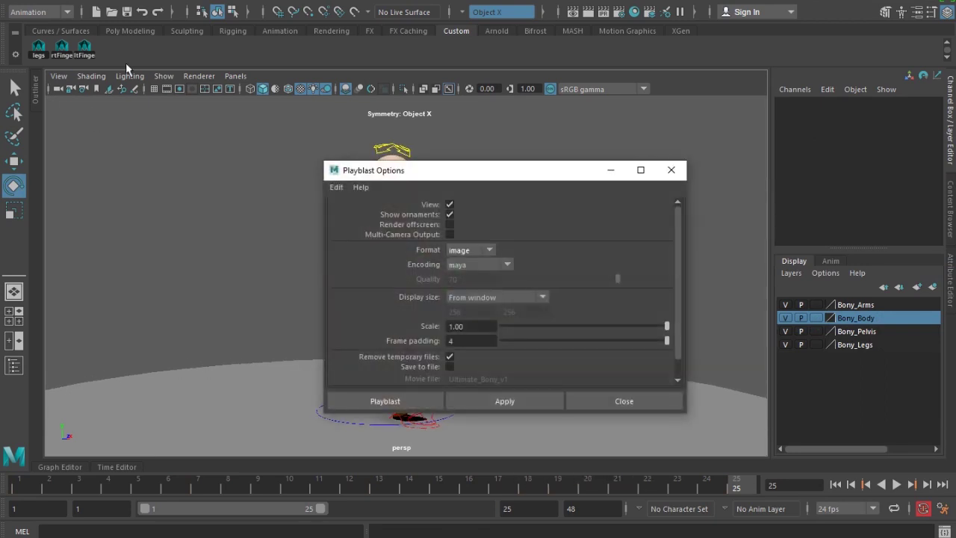
{"action": "left_click", "coordinate": [164, 76]}
{"action": "left_click", "coordinate": [239, 50]}
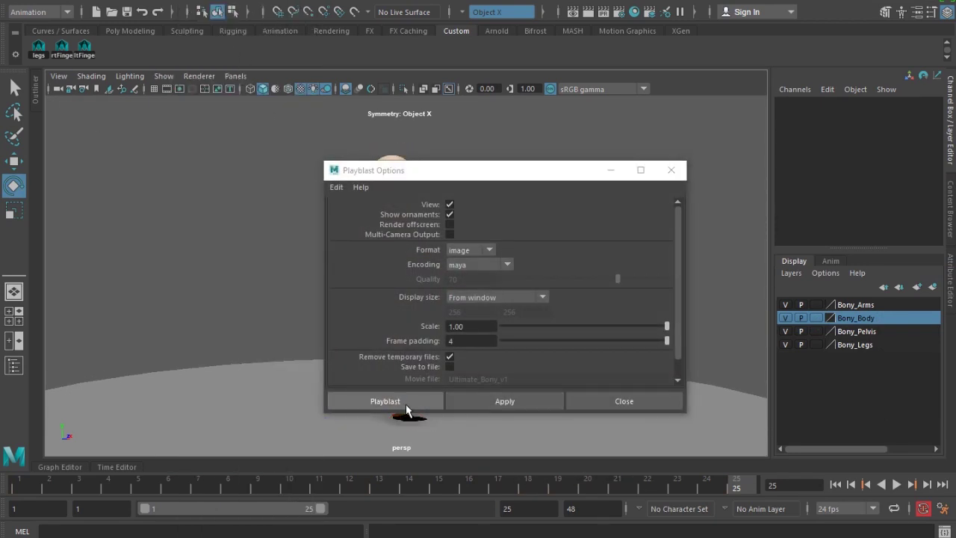
{"action": "left_click", "coordinate": [386, 401]}
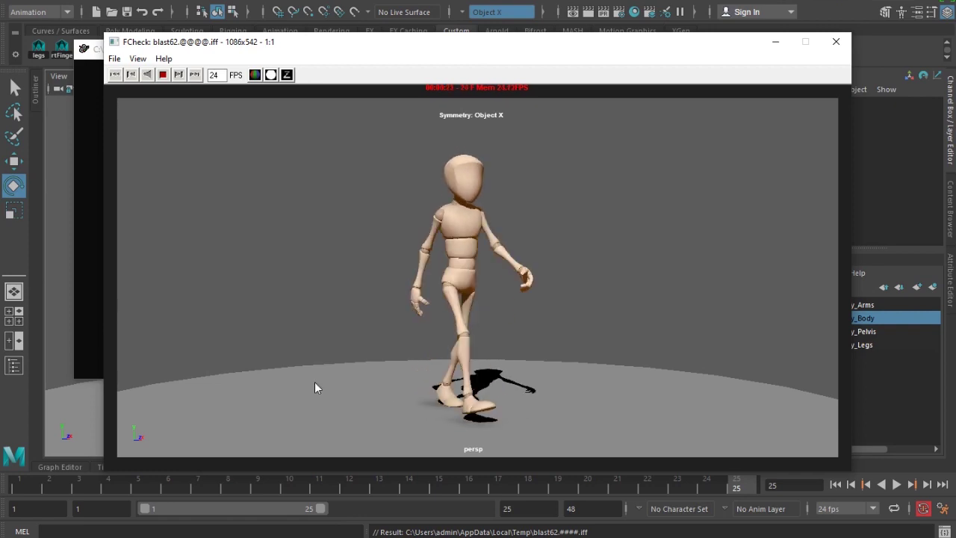
{"action": "left_click", "coordinate": [834, 42]}
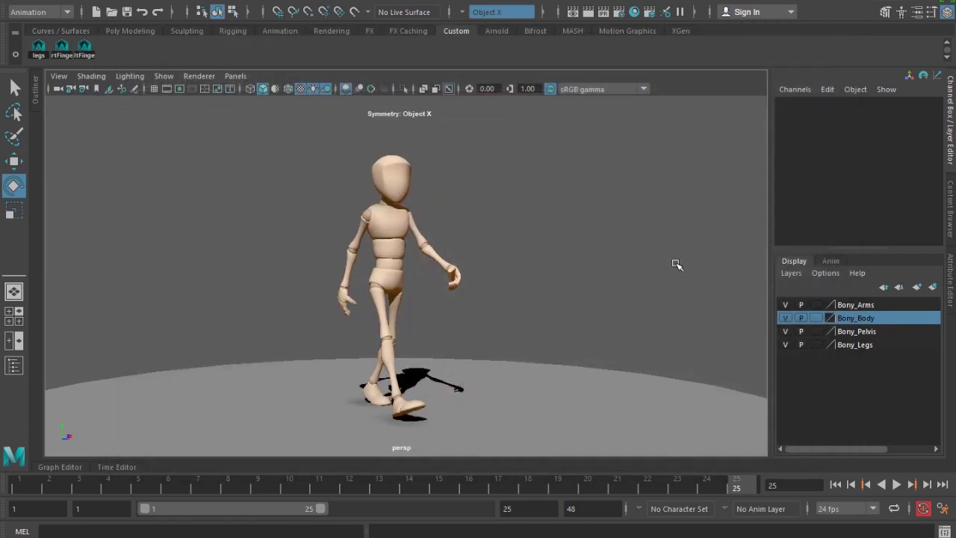